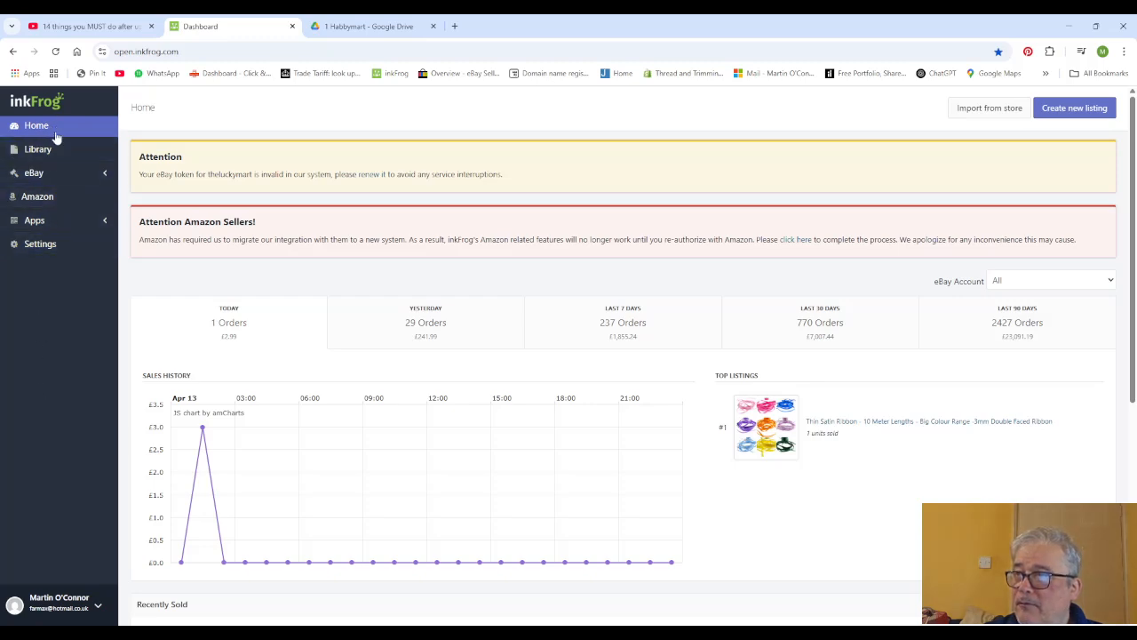
Step: Open the eBay shipping profiles and look through the list of existing profiles
left_click(93, 176)
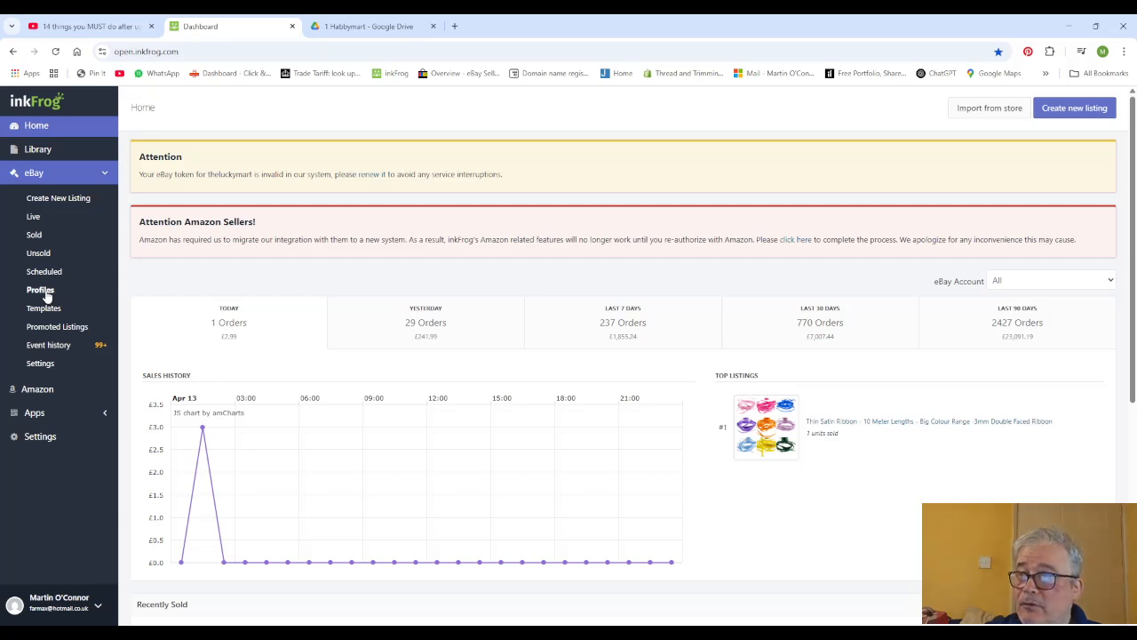
left_click(44, 294)
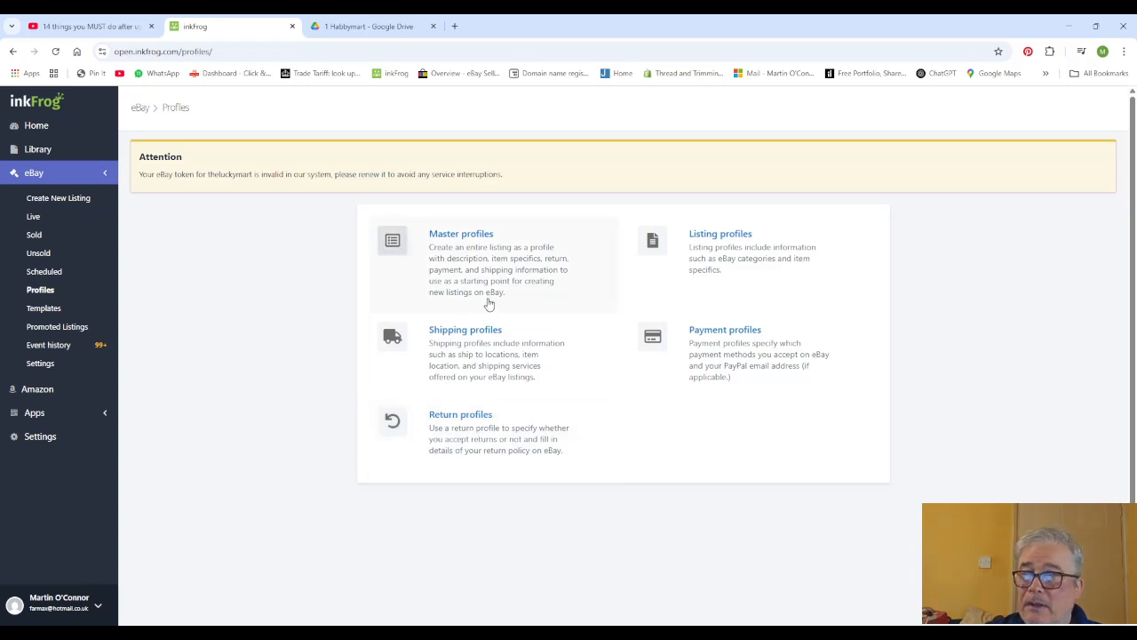
left_click(461, 339)
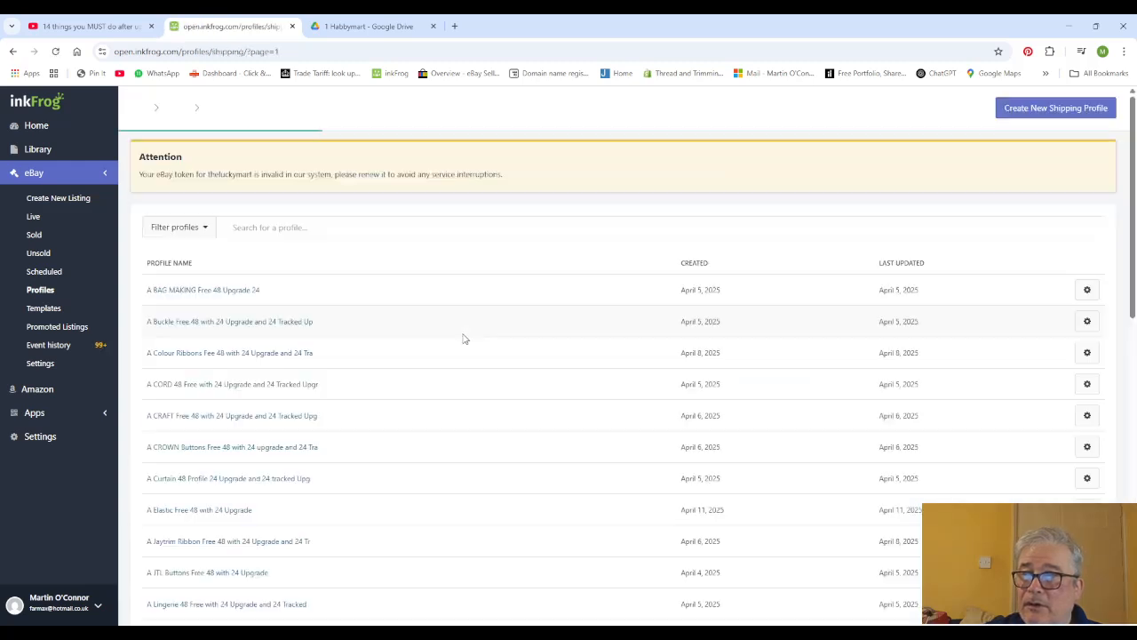
scroll(410, 280, "down", 5)
scroll(409, 283, "down", 5)
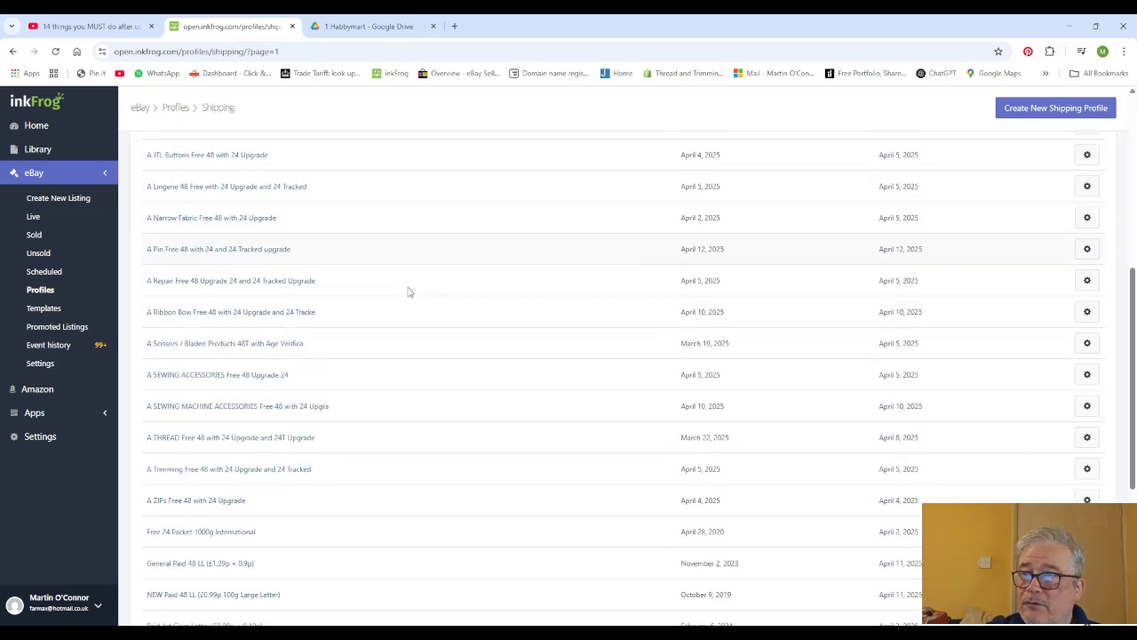
scroll(405, 300, "up", 3)
scroll(407, 300, "up", 5)
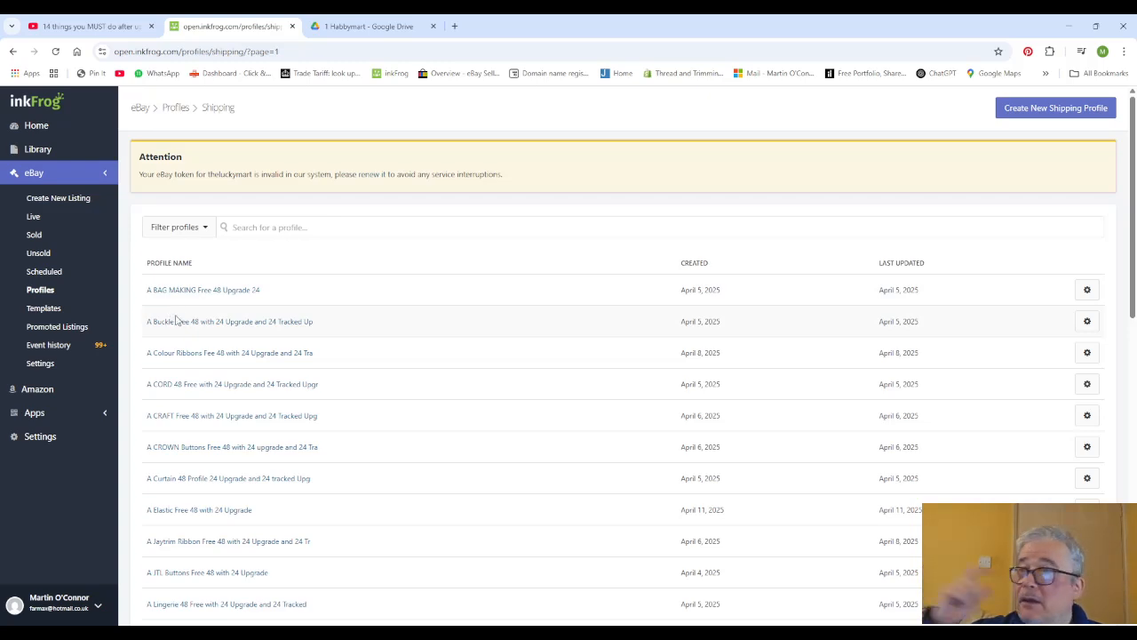
Step: Open the "A BAG MAKING Free 48 Upgrade 24" shipping profile and review its name and description
left_click(207, 295)
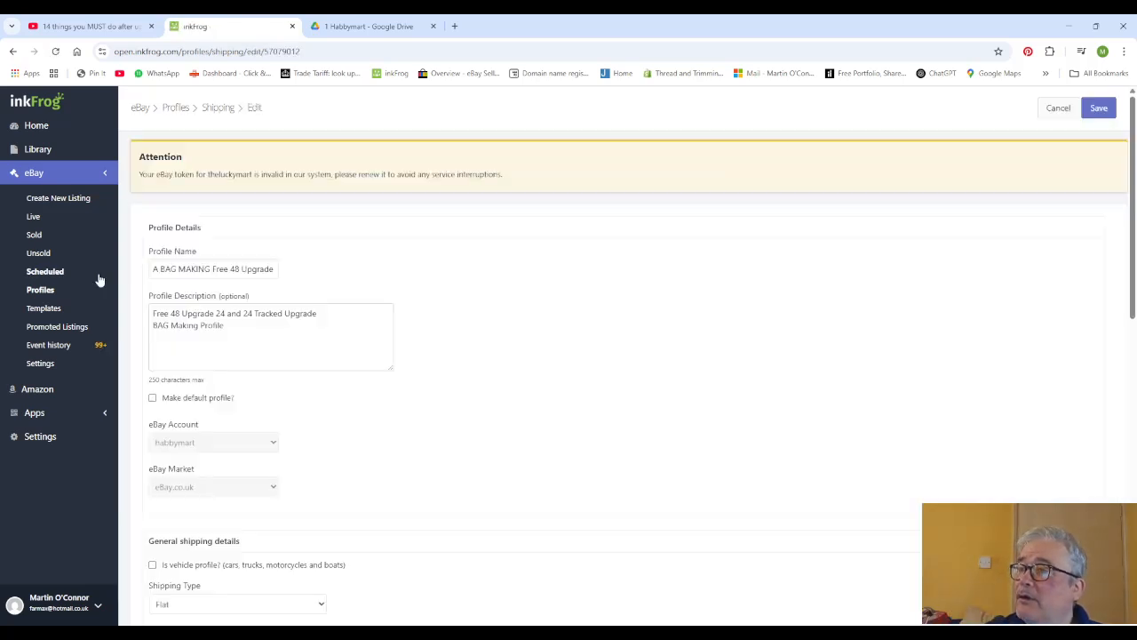
triple_click(195, 268)
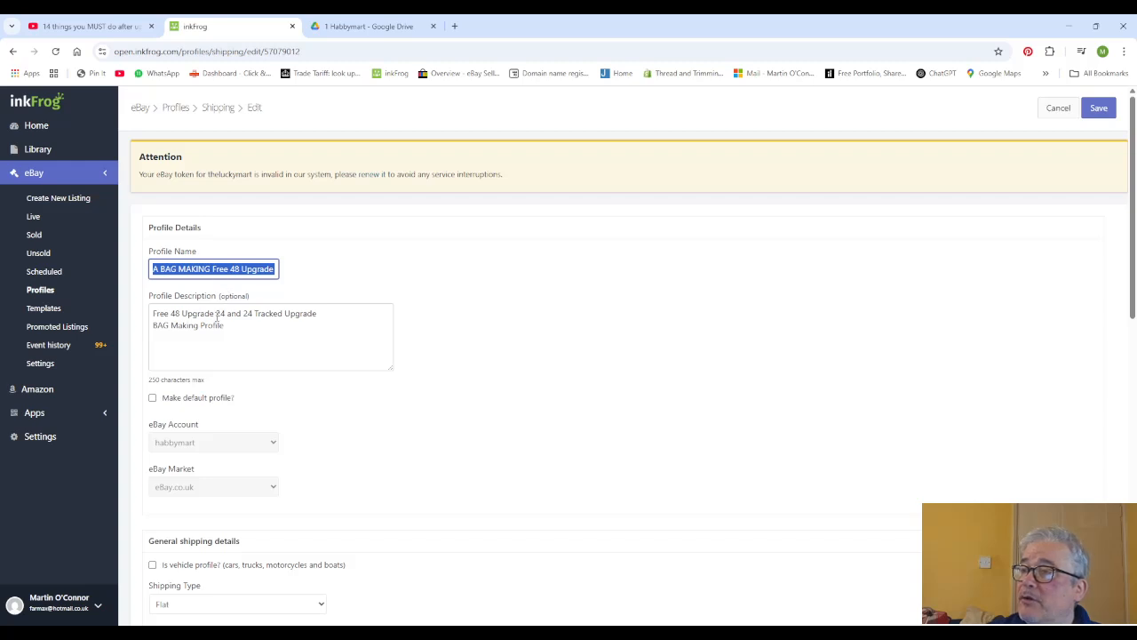
triple_click(217, 317)
left_click(212, 328)
double_click(212, 327)
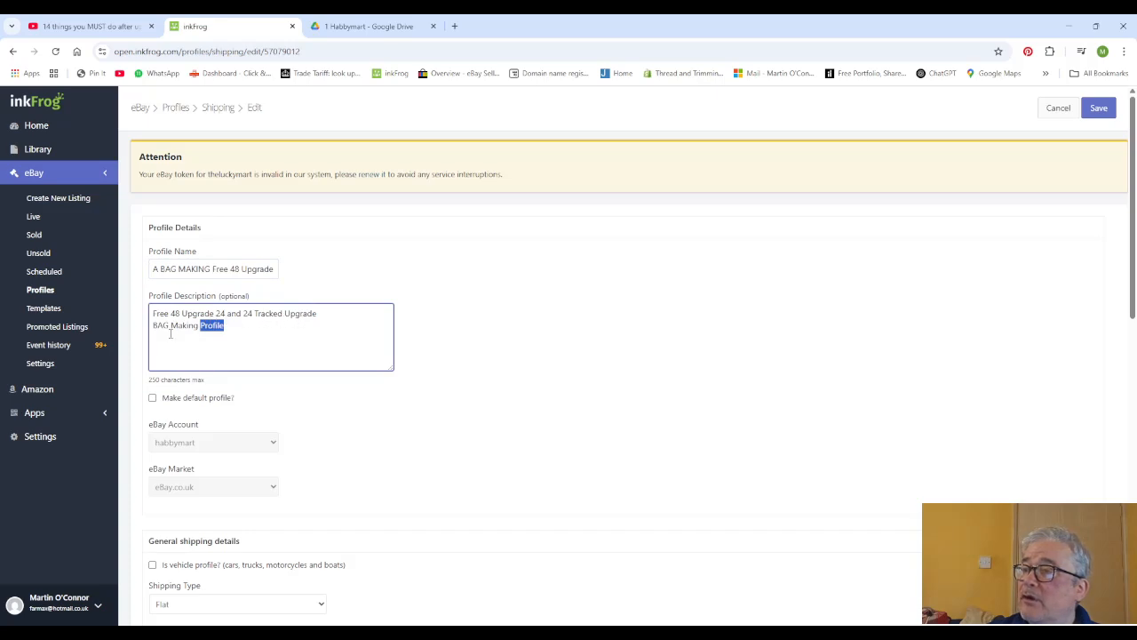
left_click(190, 328)
scroll(222, 325, "down", 2)
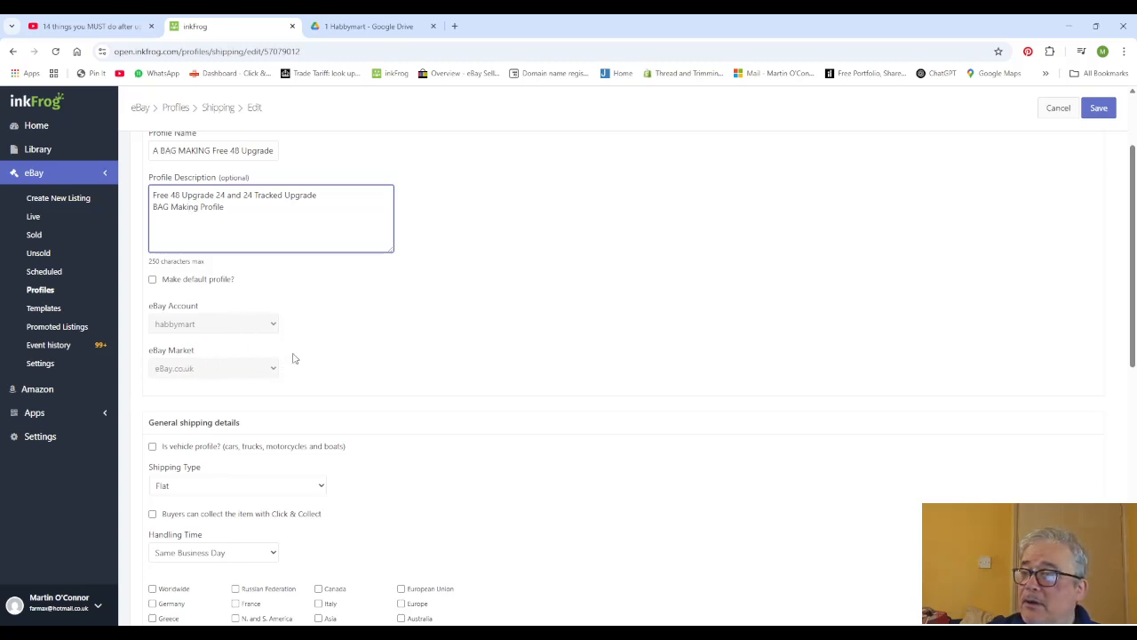
Step: Review the profile's general shipping details, including the shipping type and handling time
scroll(295, 358, "down", 2)
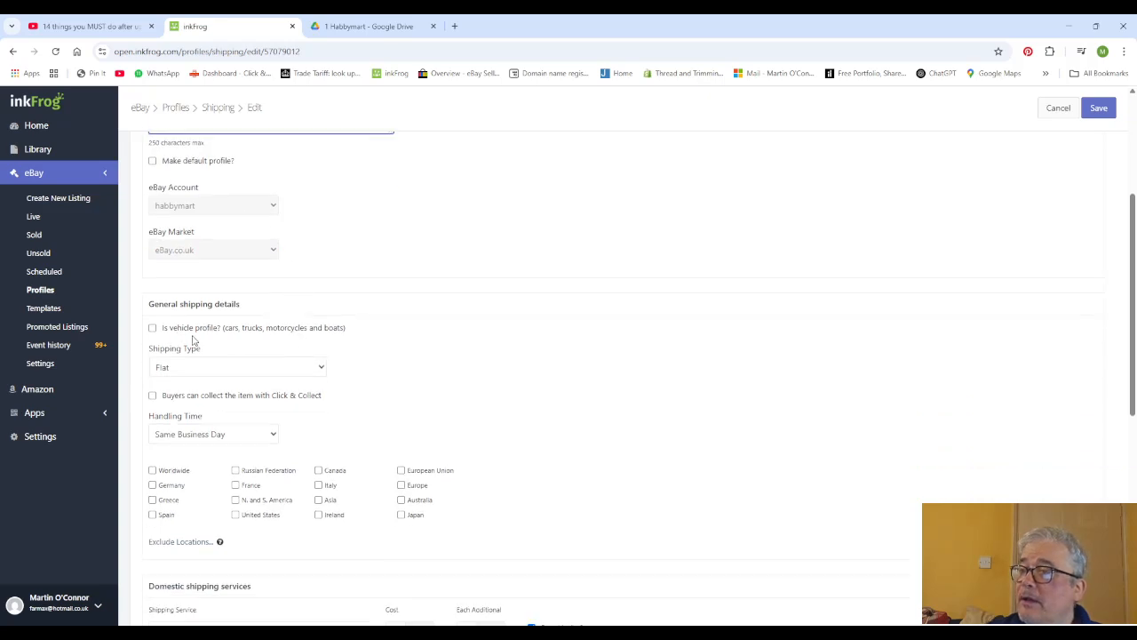
scroll(194, 341, "down", 1)
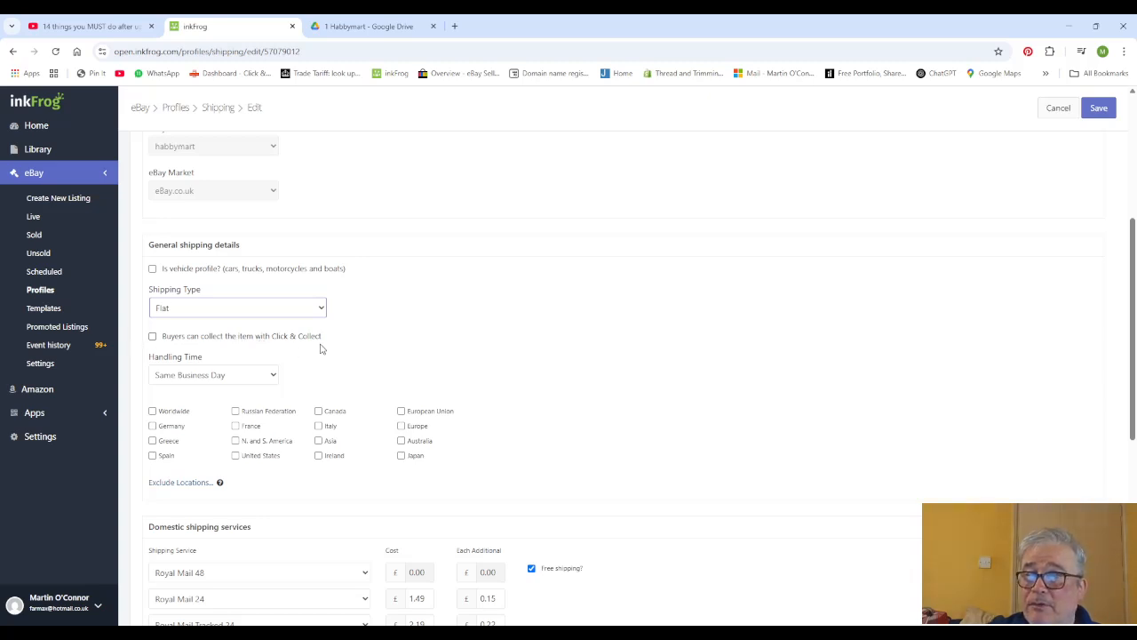
left_click(235, 377)
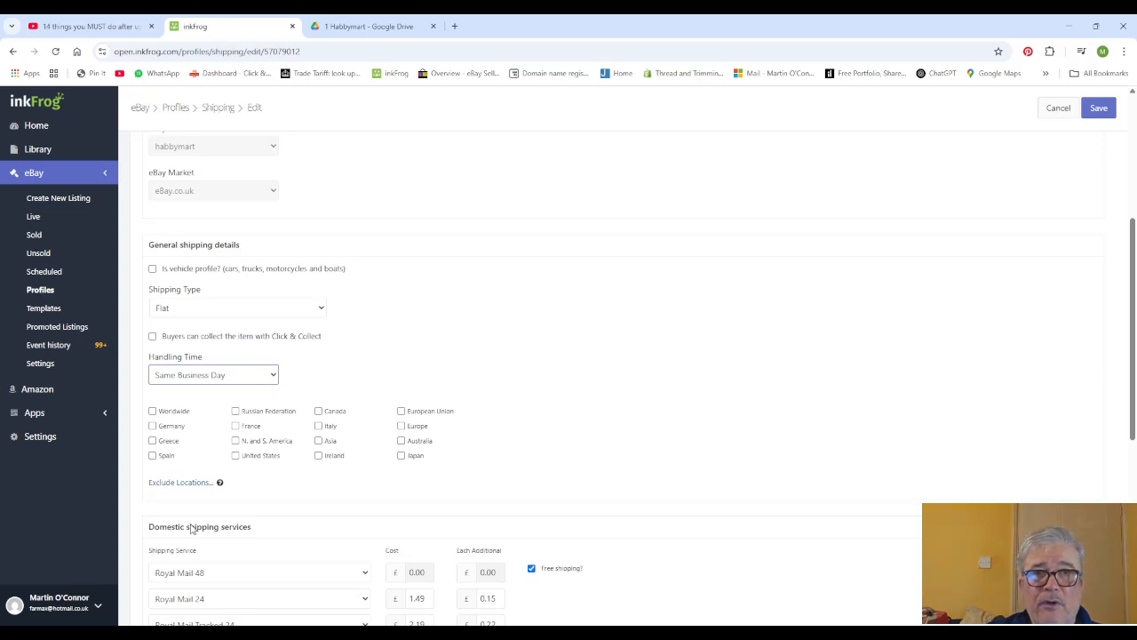
left_click(383, 358)
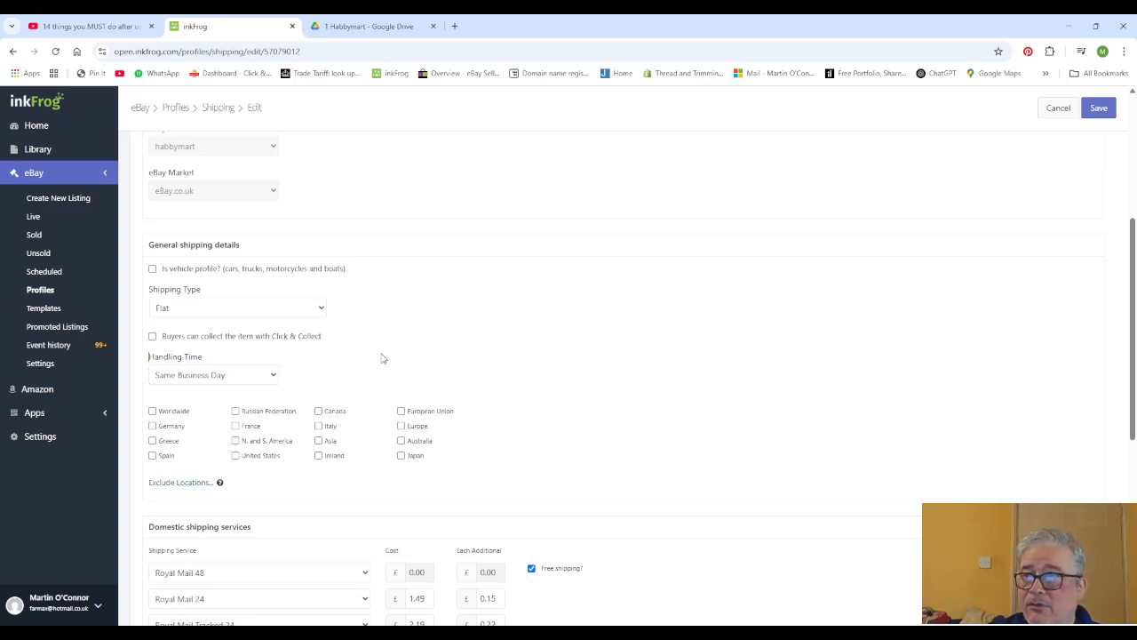
scroll(257, 382, "down", 2)
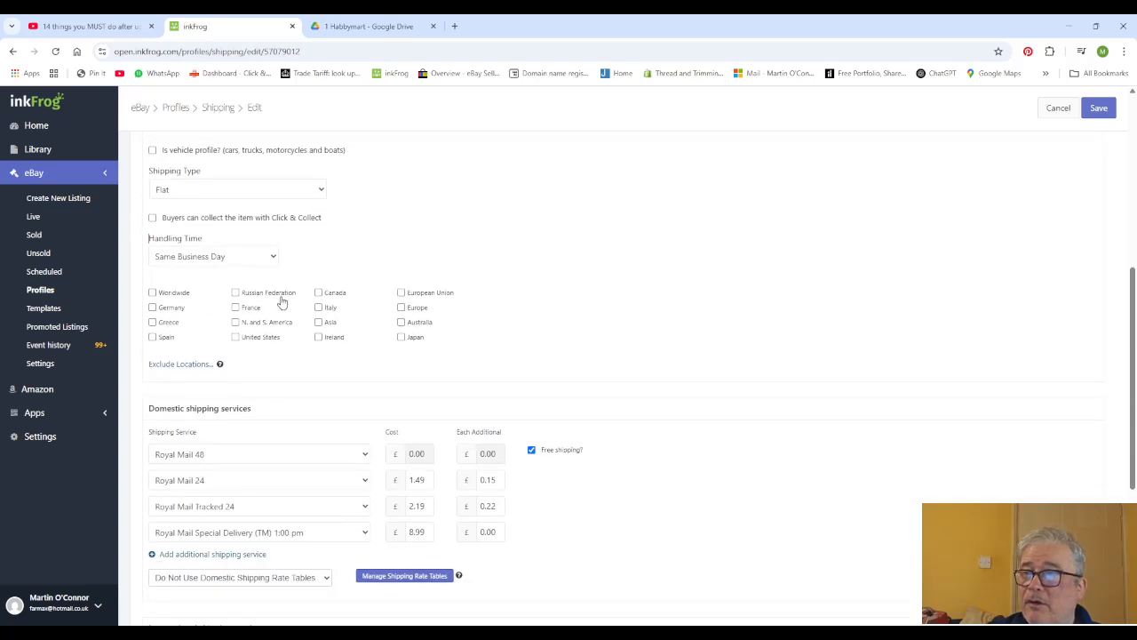
Step: Expand the profile's excluded locations to check the domestic exclusions, and collapse them again
left_click(196, 365)
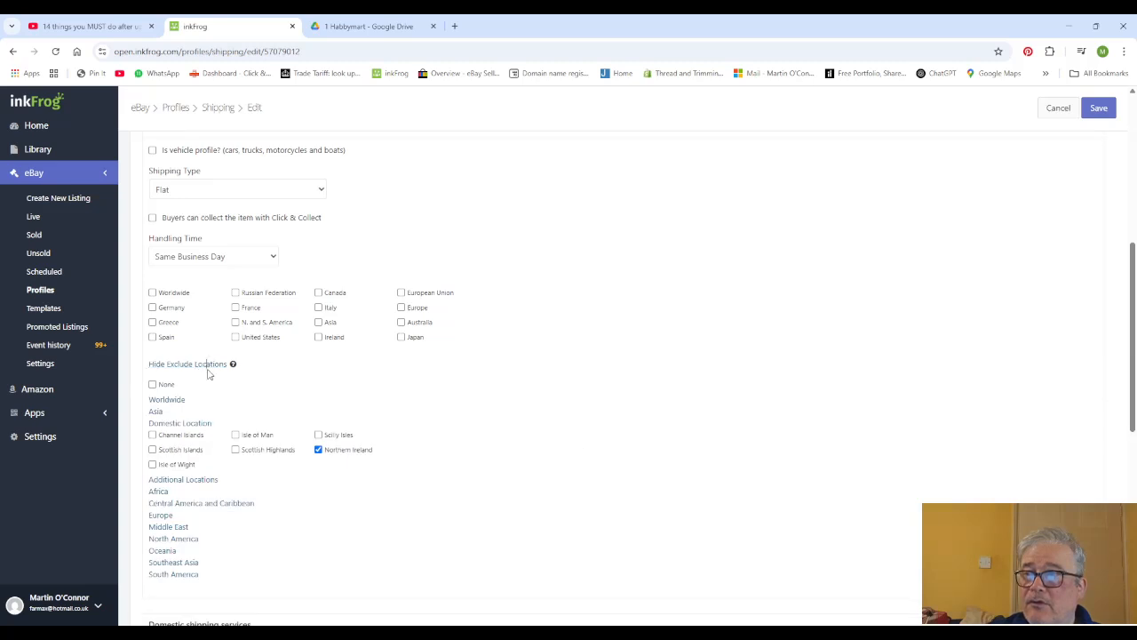
left_click(208, 367)
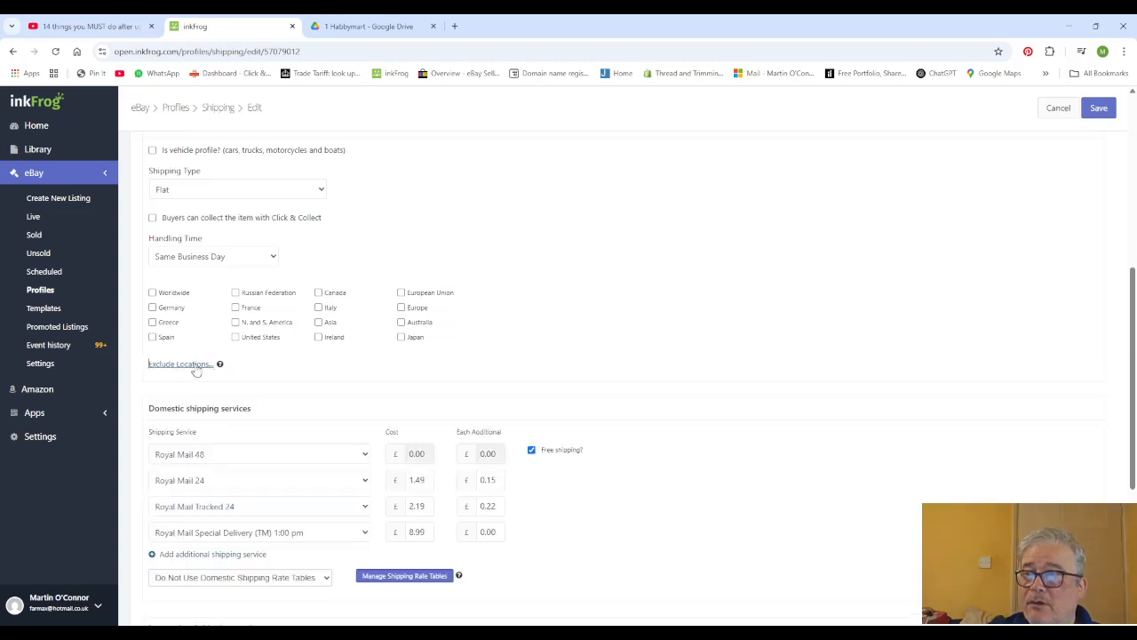
left_click(185, 366)
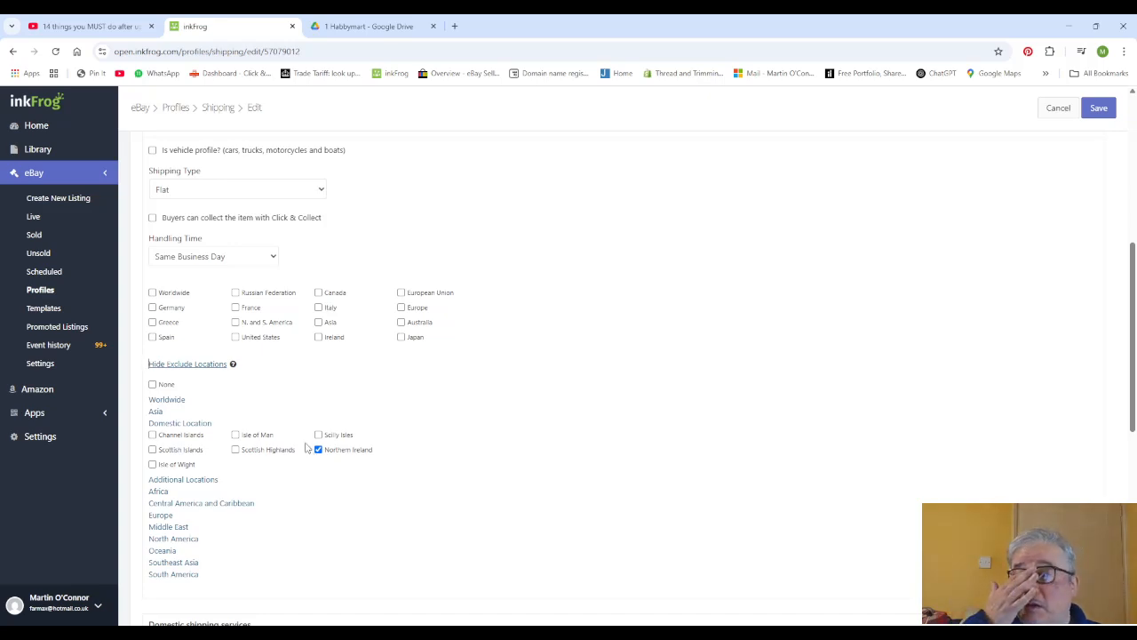
left_click(208, 366)
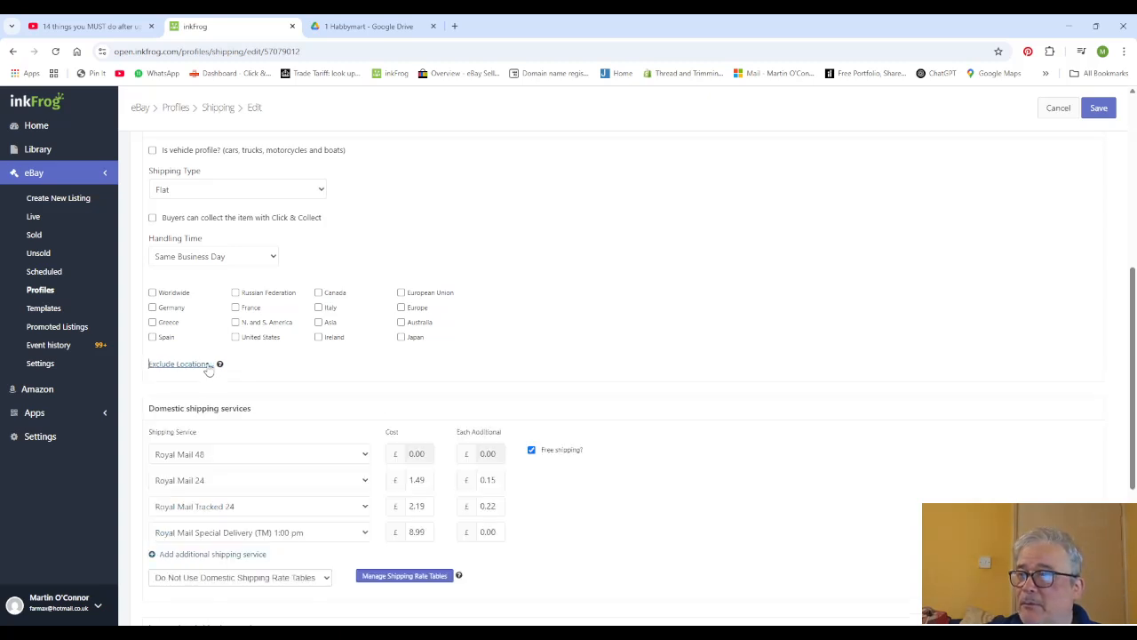
Step: Examine the domestic shipping services, checking the Royal Mail 24 cost and its charge for each additional item
scroll(302, 391, "down", 2)
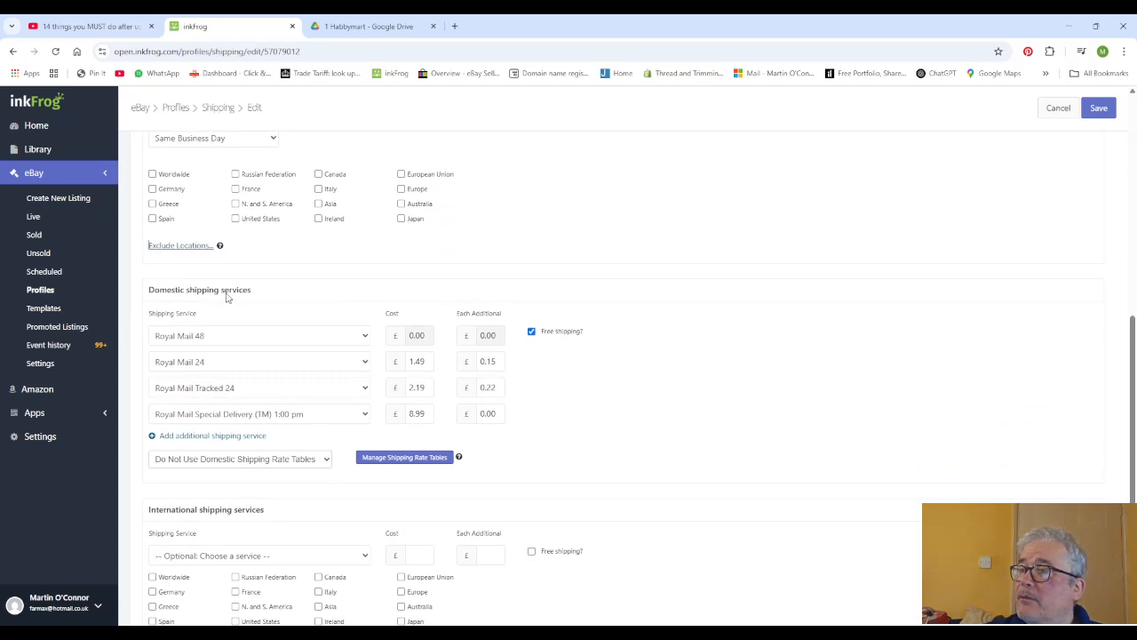
left_click(213, 339)
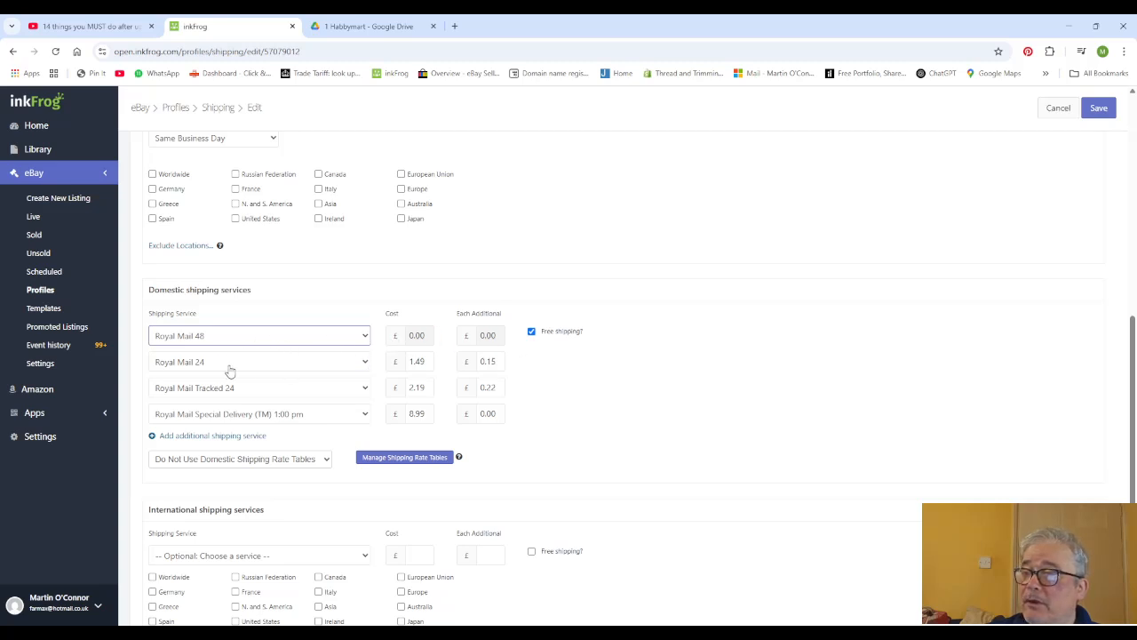
left_click(430, 362)
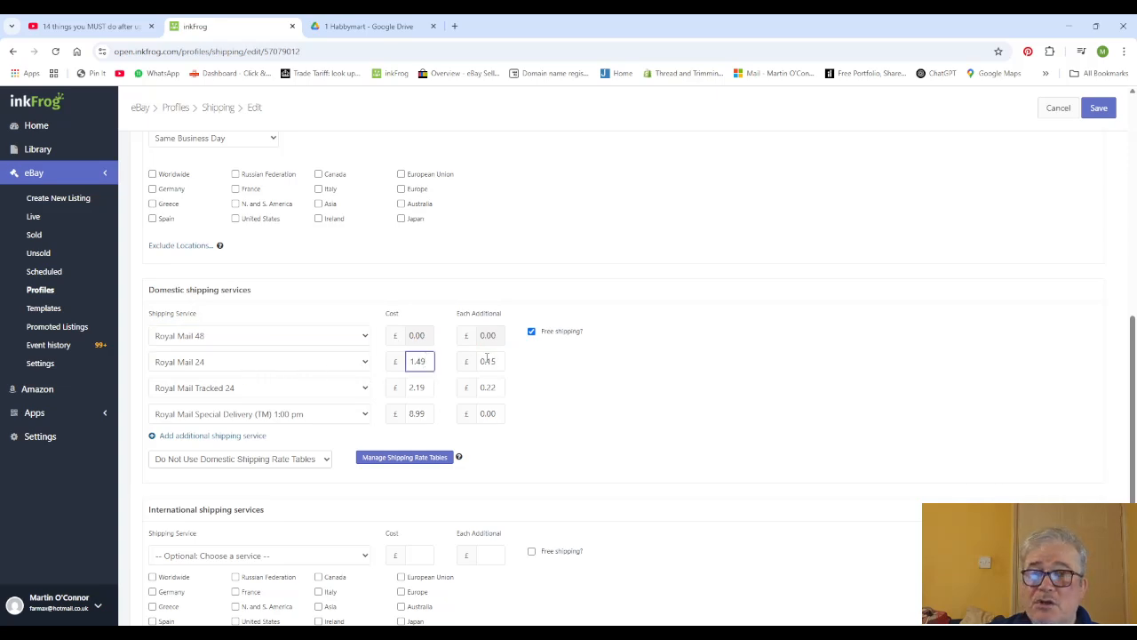
left_click(498, 361)
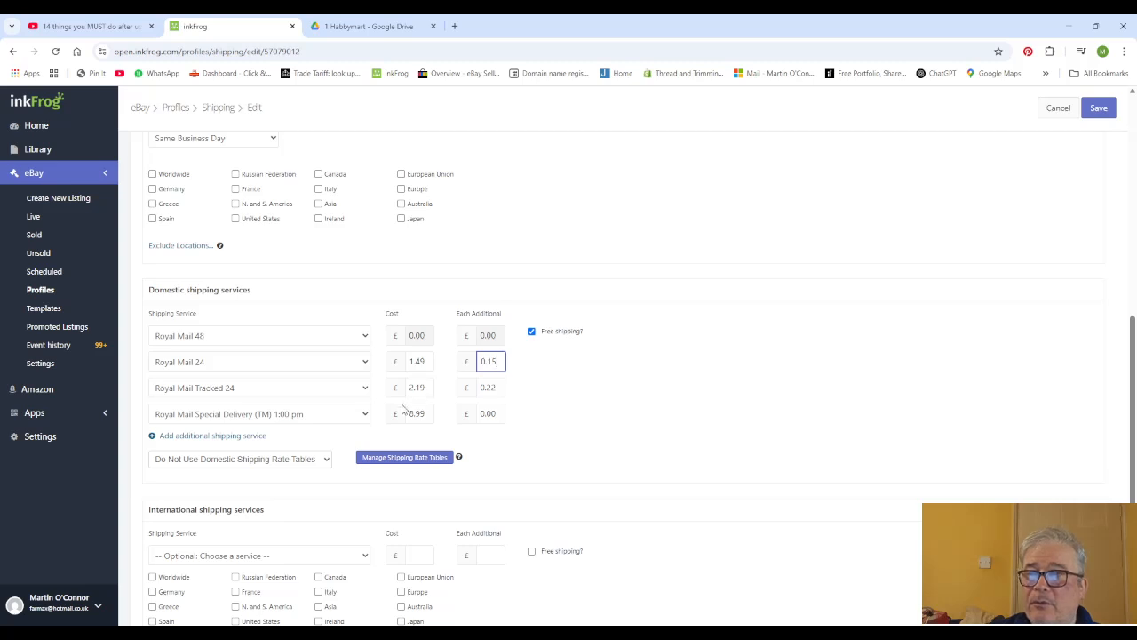
Step: Save the bag making shipping profile and return to the shipping profiles list
scroll(566, 426, "down", 2)
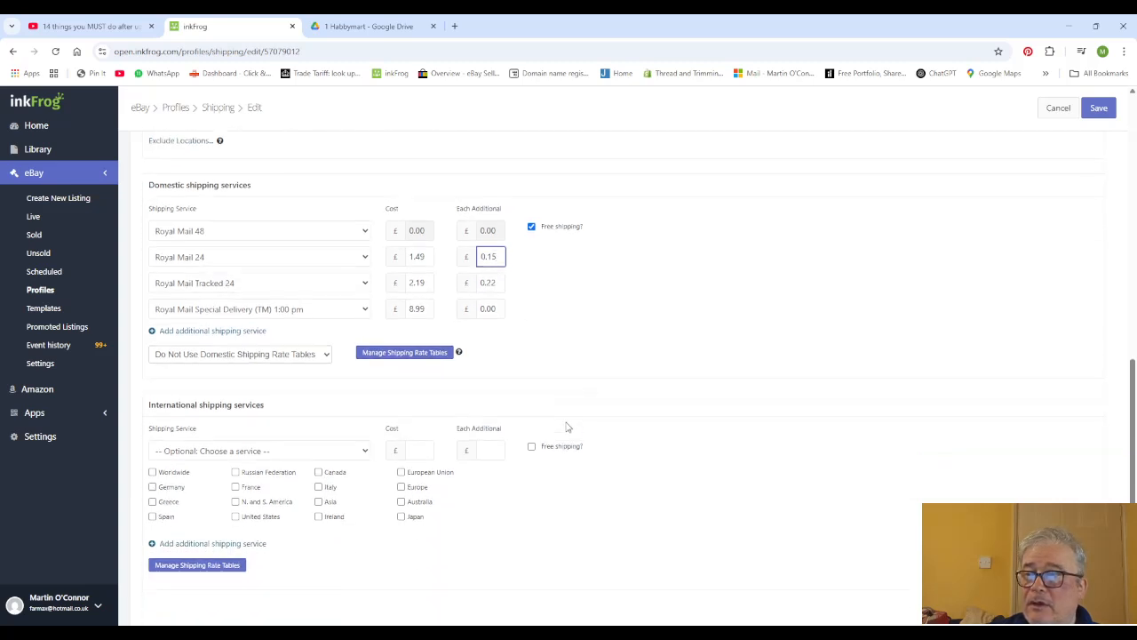
scroll(567, 427, "down", 1)
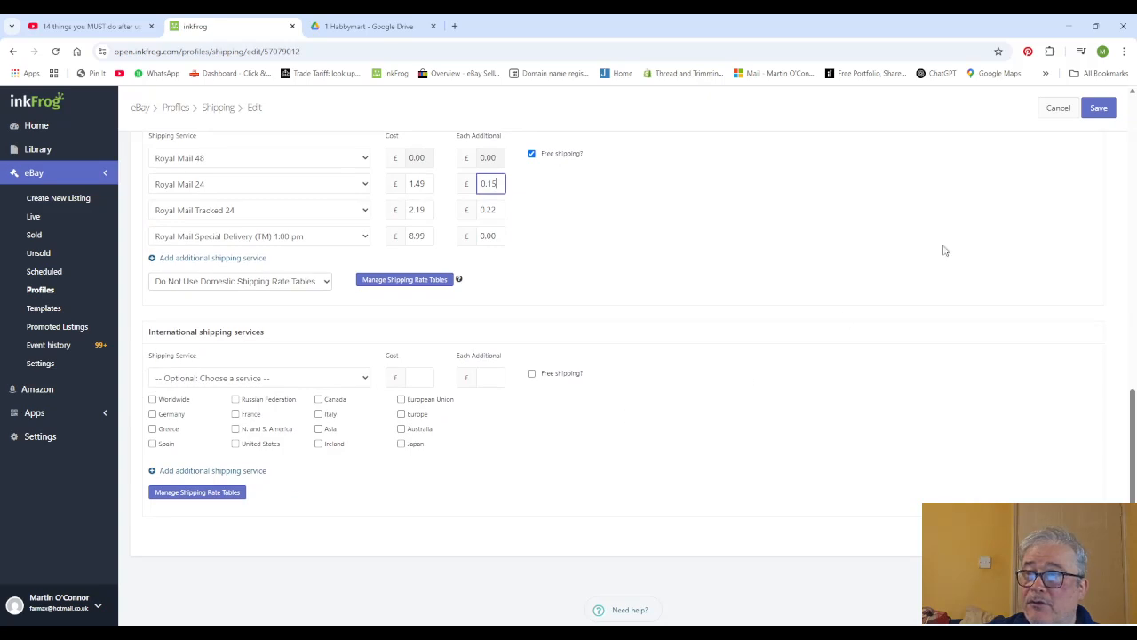
left_click(1098, 109)
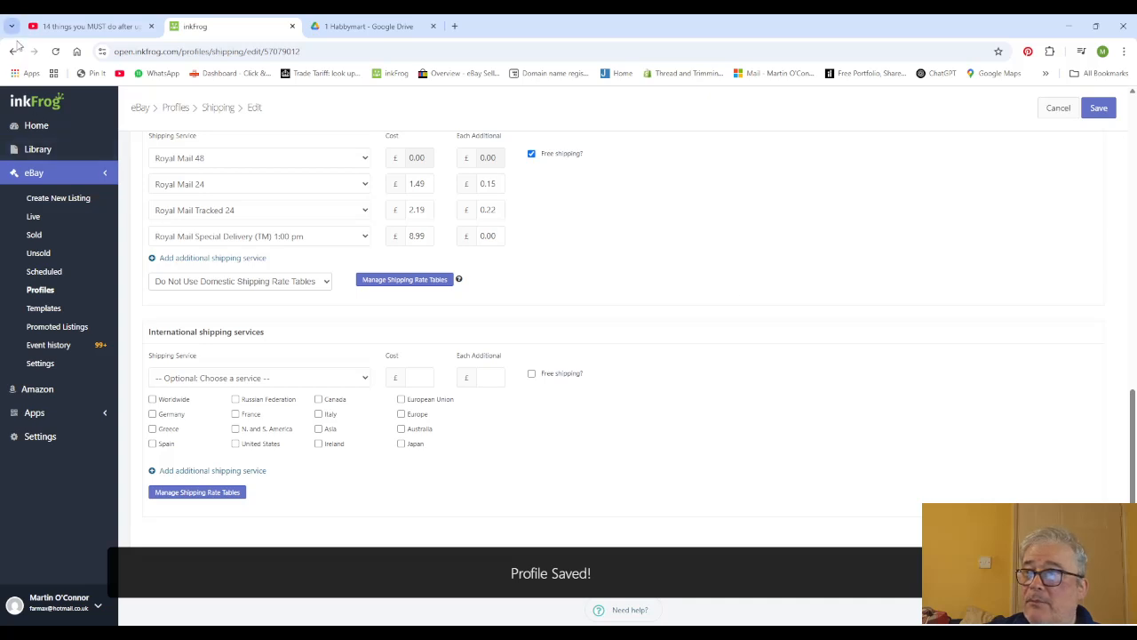
left_click(14, 51)
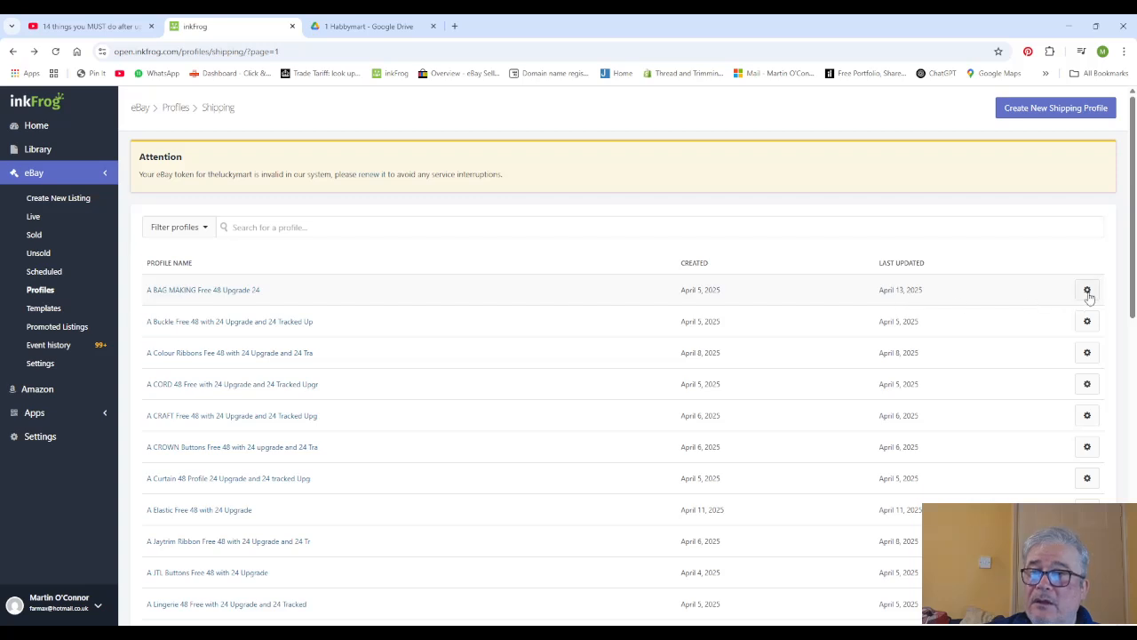
Step: View the products assigned to the bag making shipping profile, and return to the profiles list
left_click(1087, 293)
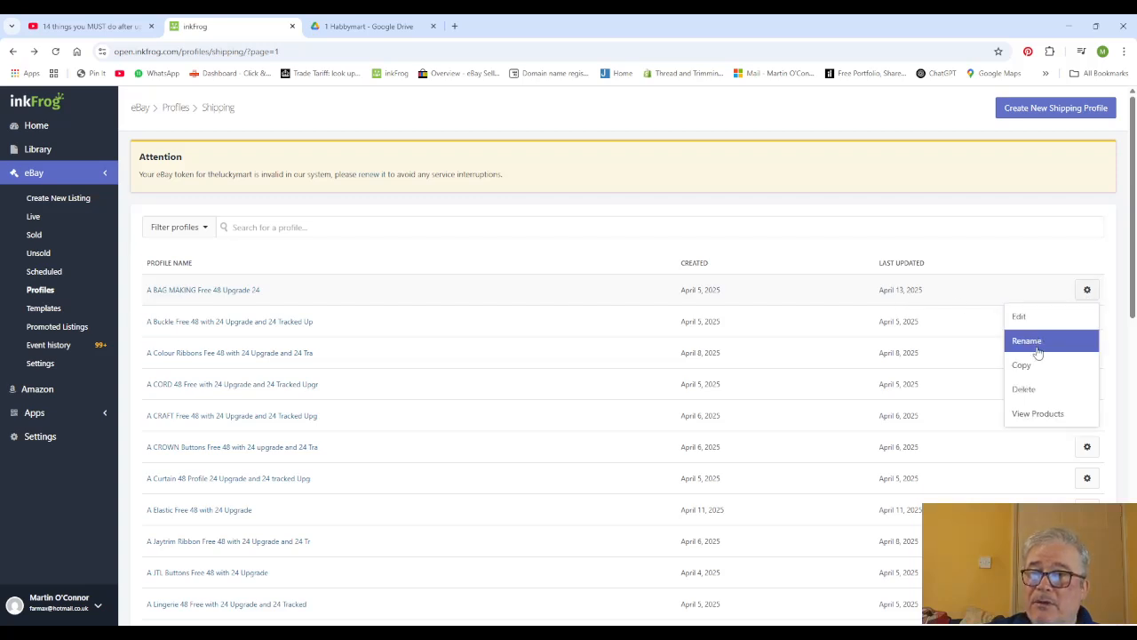
left_click(1031, 414)
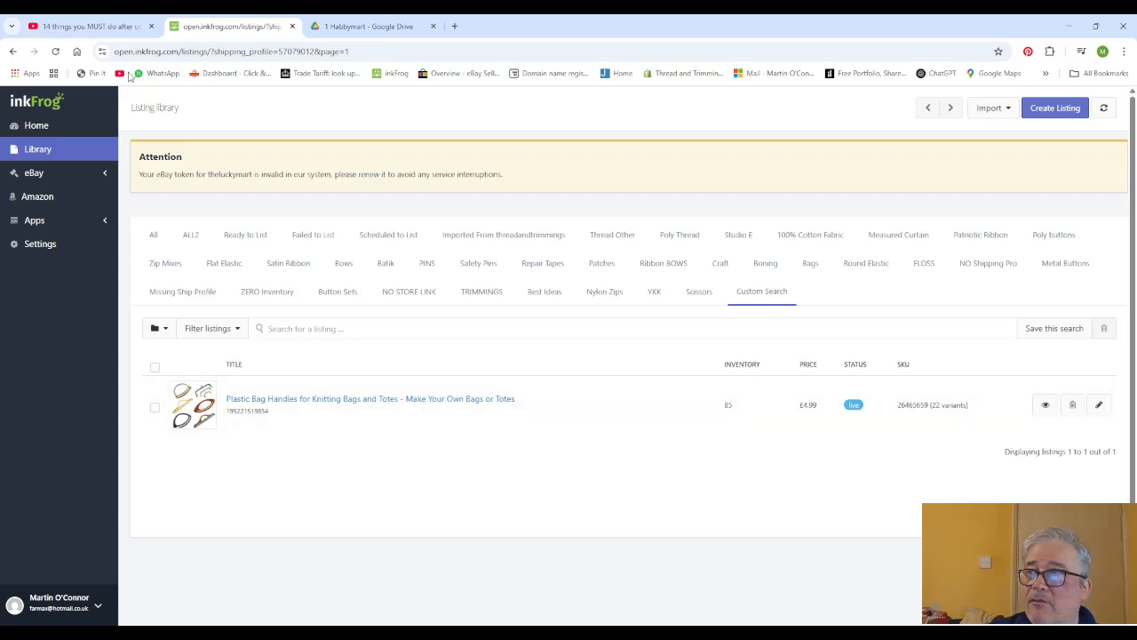
left_click(13, 50)
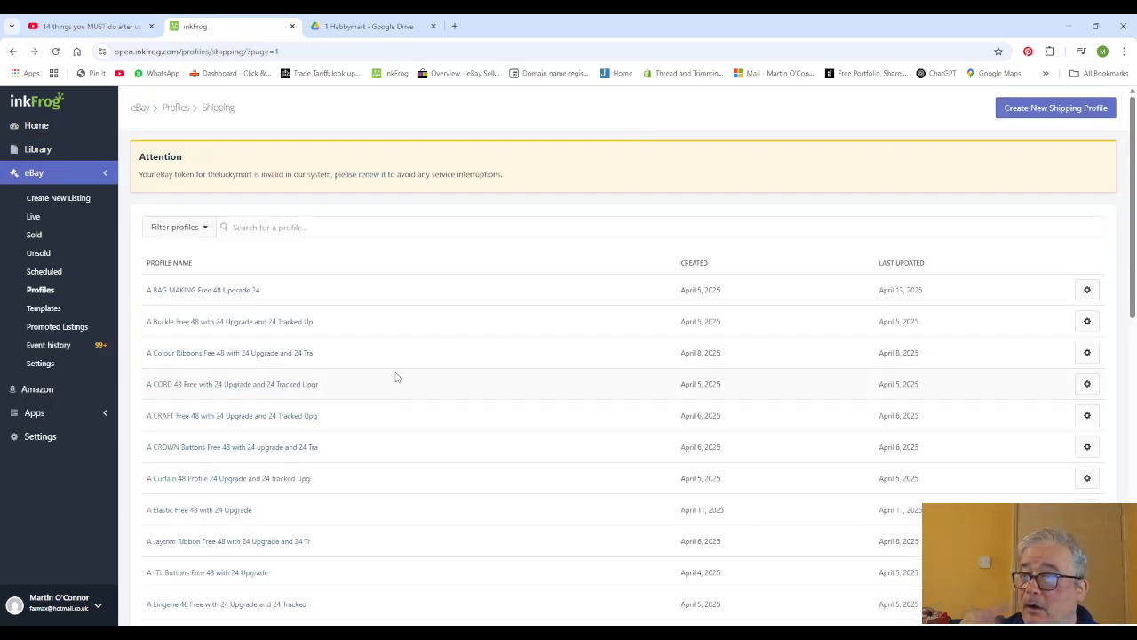
Step: View the products assigned to the "A ZIPs Free 48 with 24 Upgrade" profile, checking both pages of listings
scroll(346, 387, "down", 3)
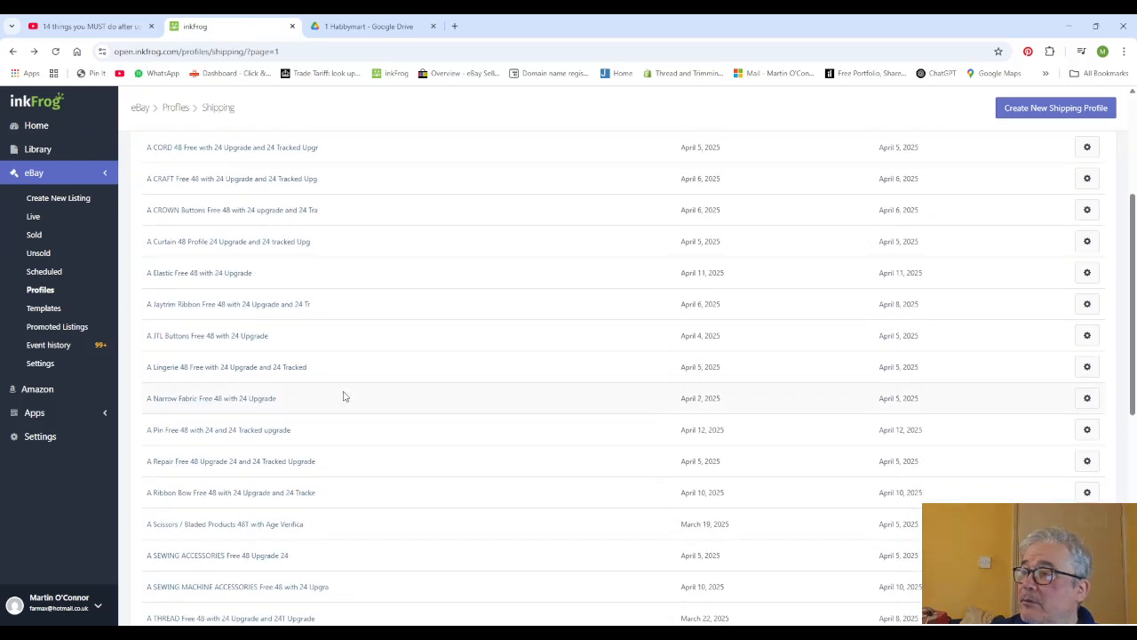
scroll(346, 397, "down", 3)
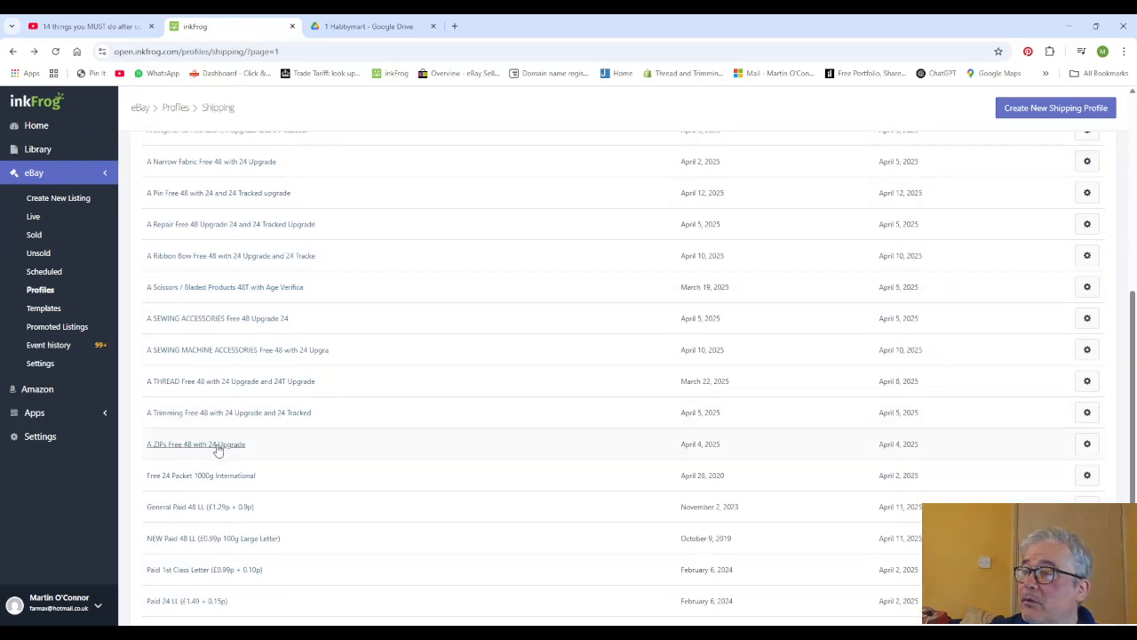
left_click(1088, 444)
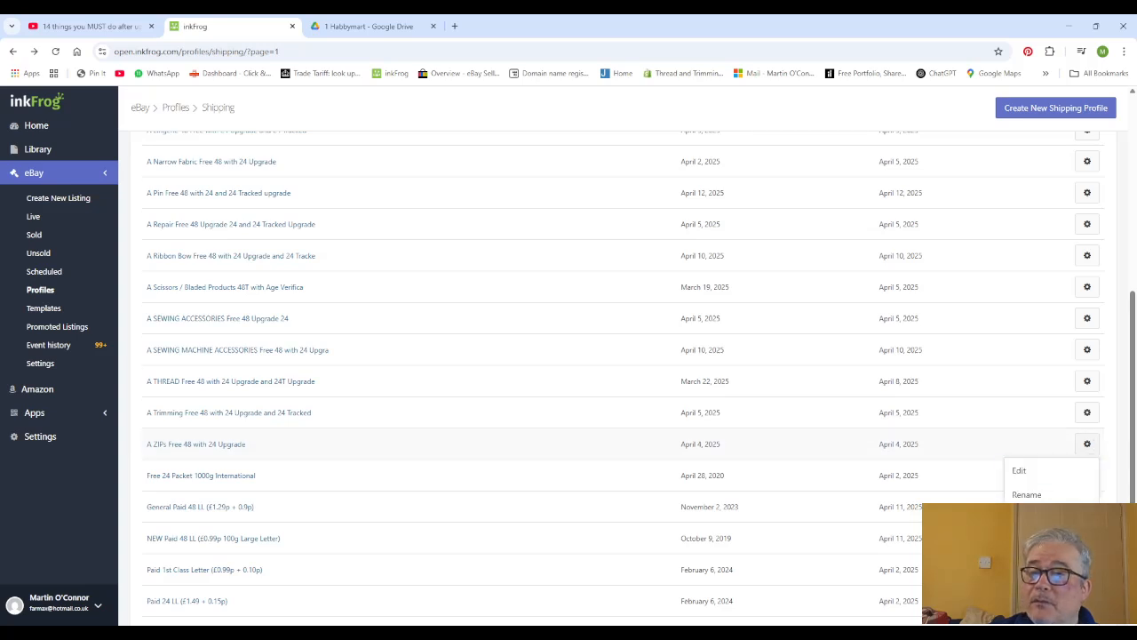
left_click(1037, 565)
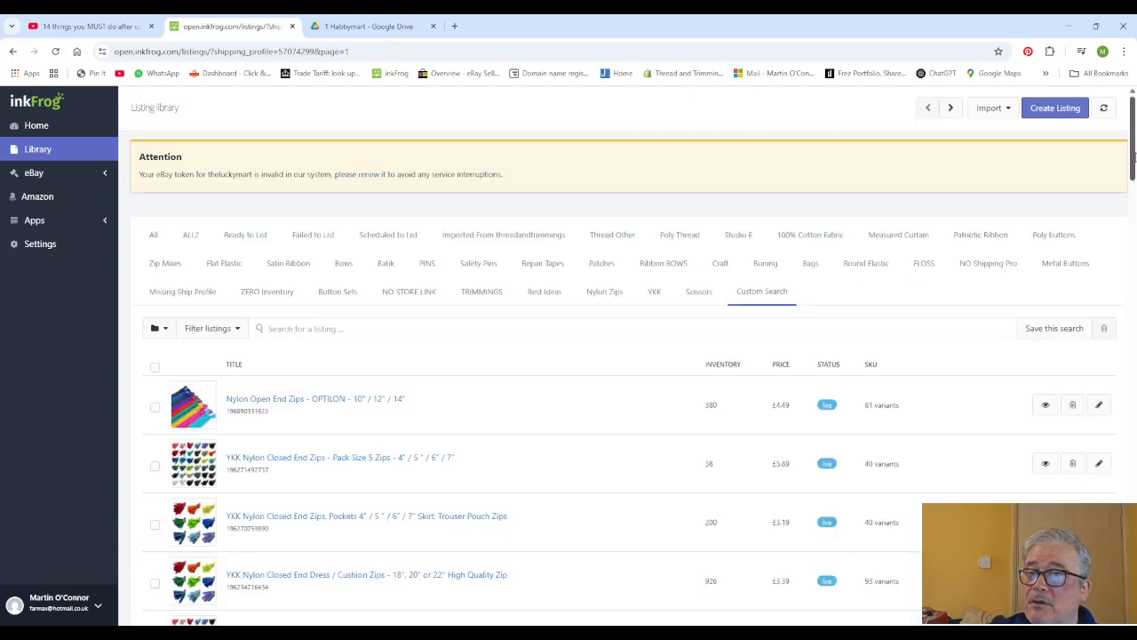
left_click_drag(1133, 153, 1130, 613)
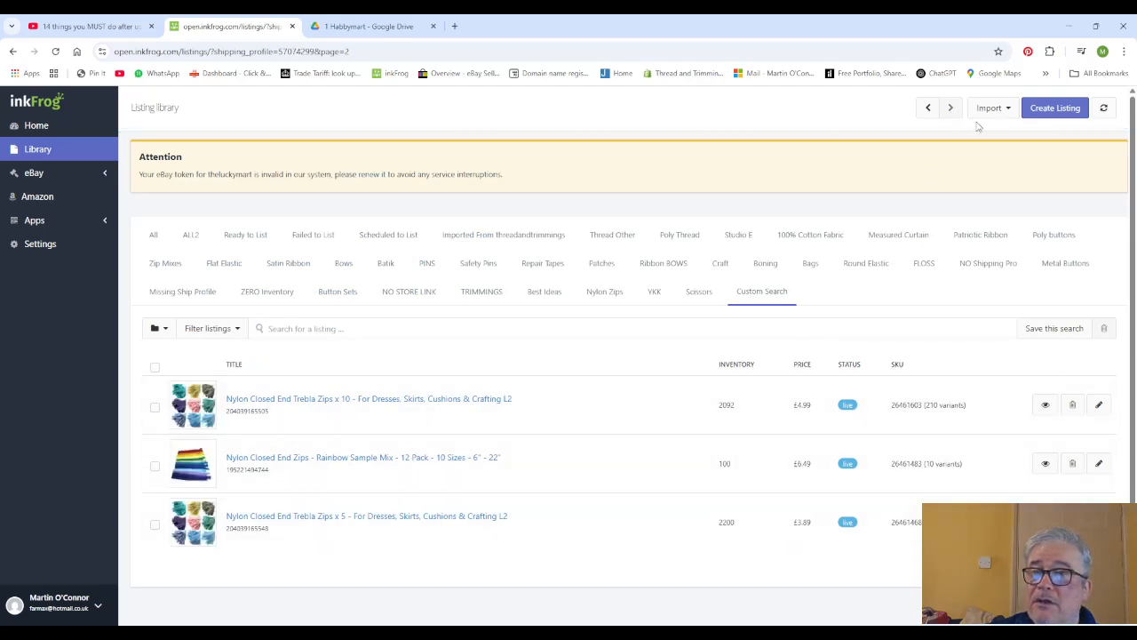
left_click(928, 108)
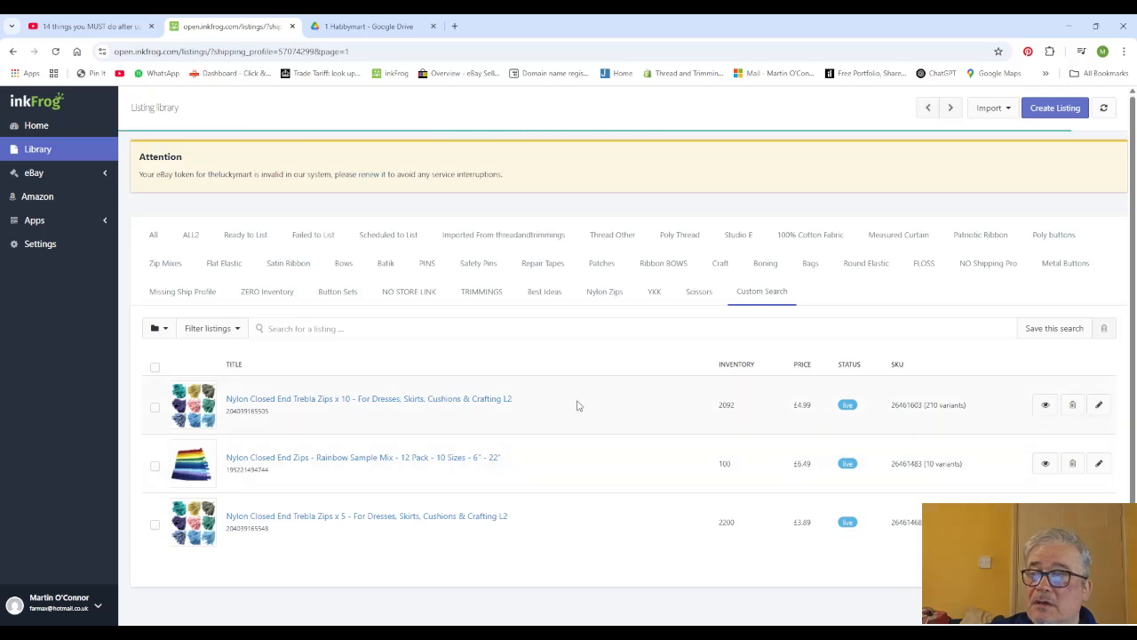
Step: Look through the full first page of zip listings assigned to the profile, checking the kinds of zips and pack sizes it covers
scroll(578, 396, "down", 5)
scroll(579, 397, "down", 15)
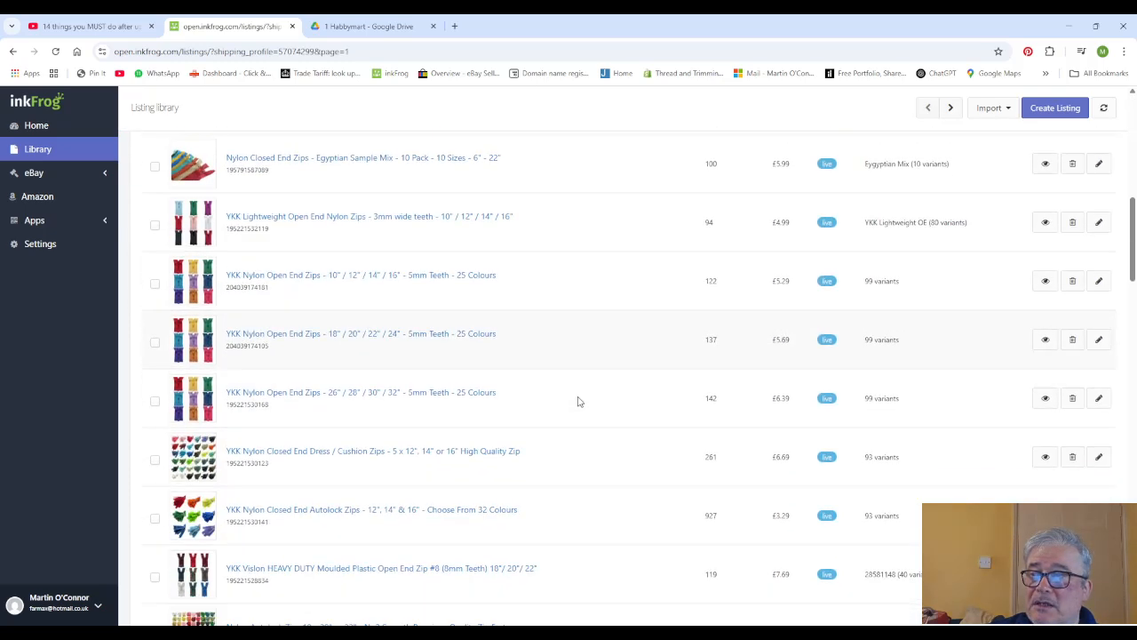
scroll(574, 409, "down", 15)
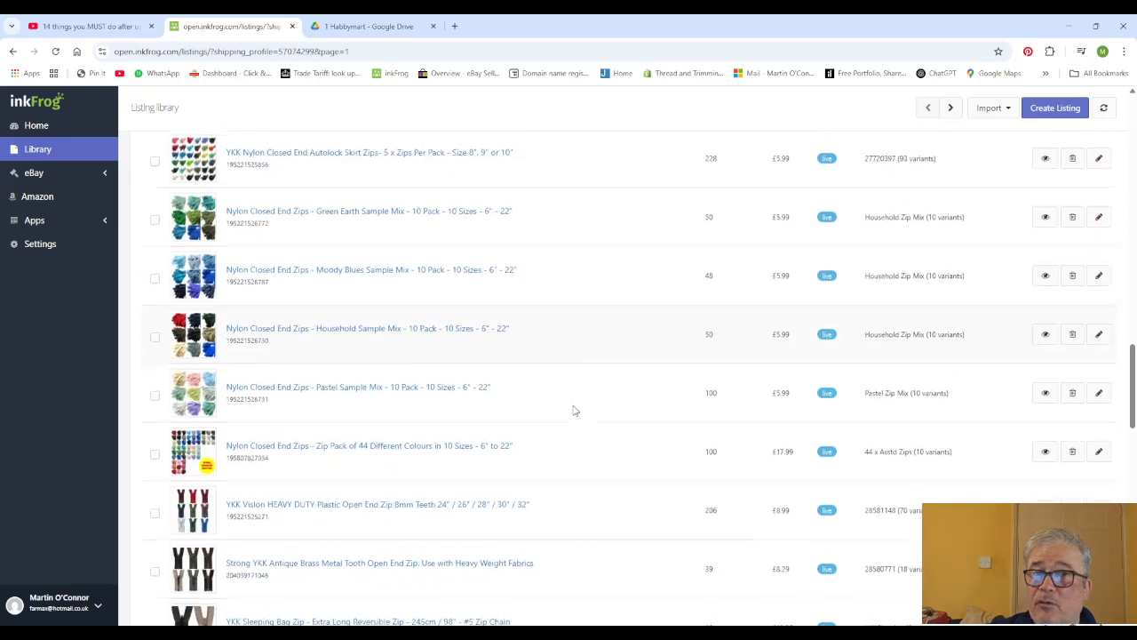
scroll(574, 414, "down", 12)
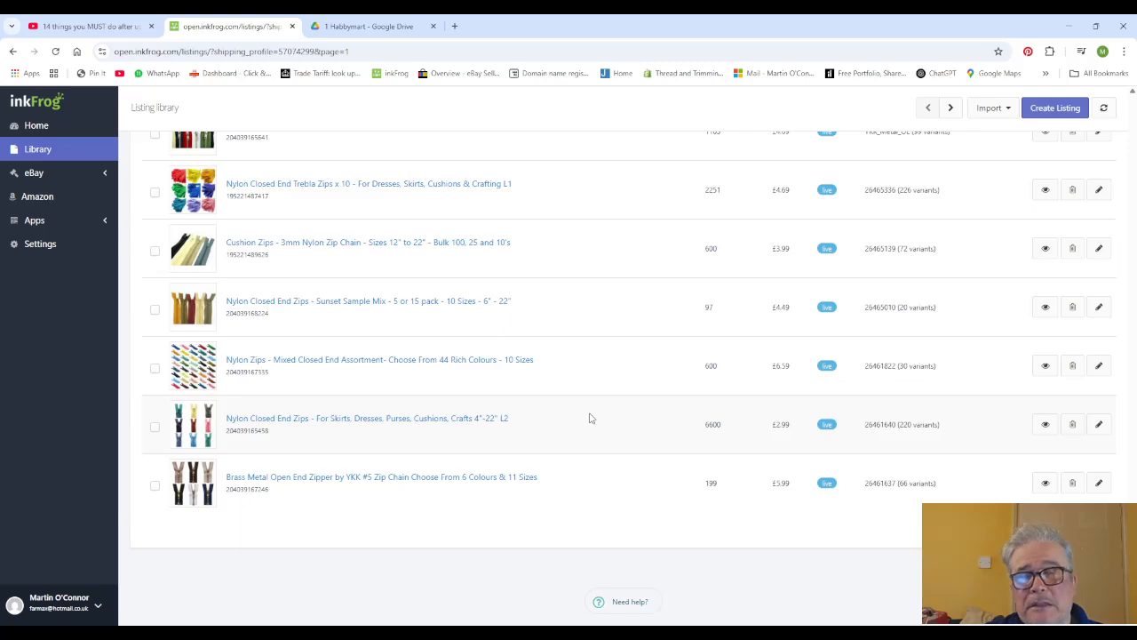
scroll(332, 323, "up", 2)
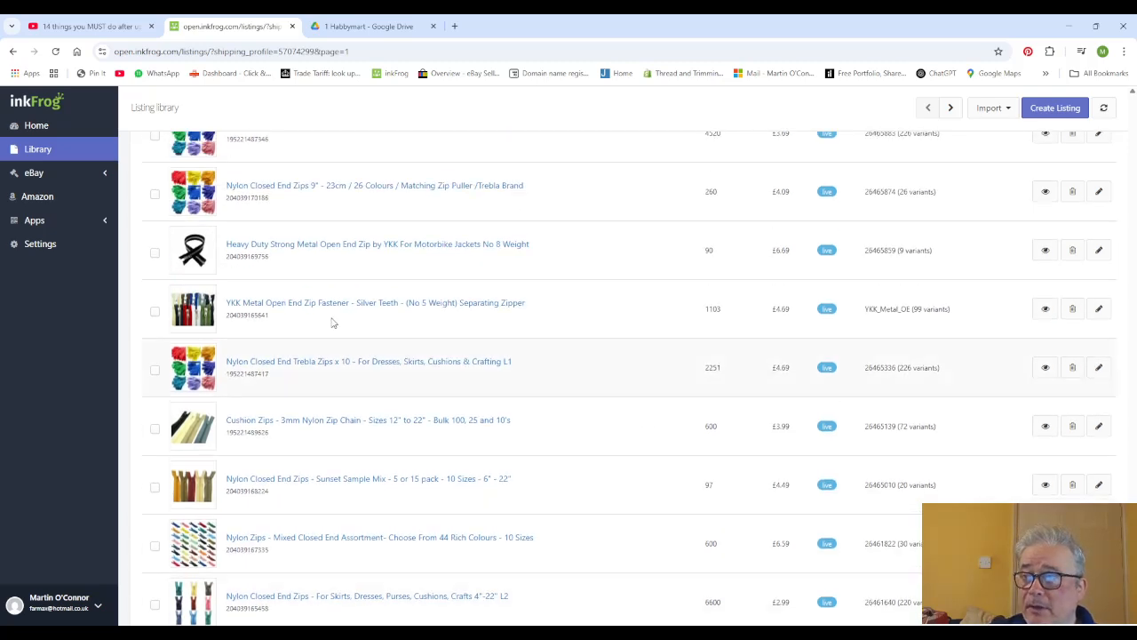
scroll(311, 267, "up", 10)
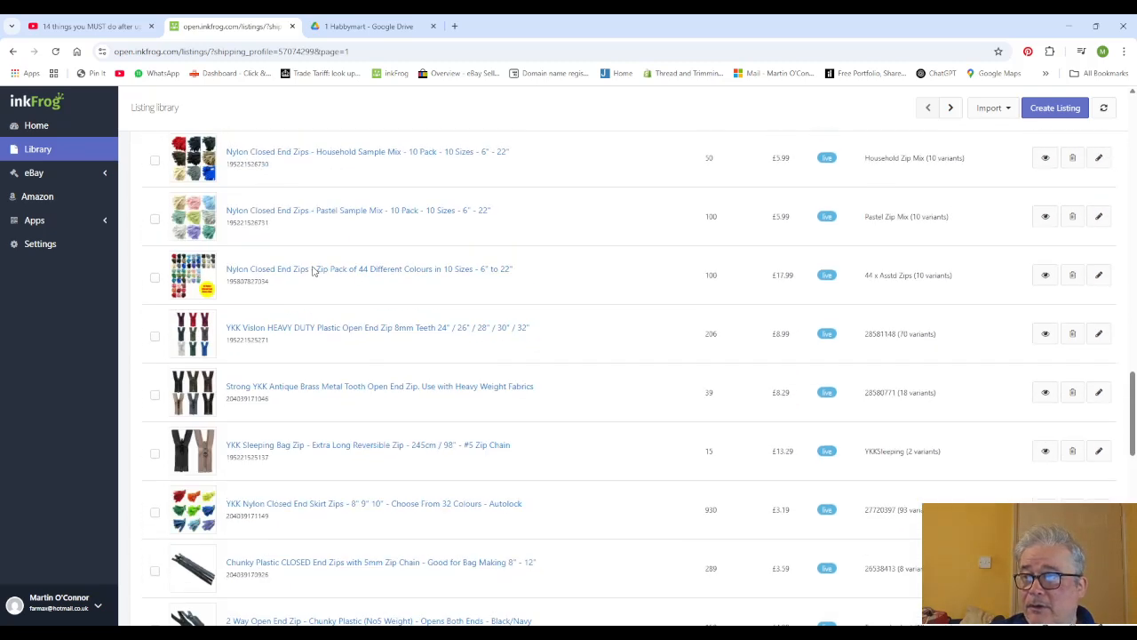
scroll(313, 271, "up", 12)
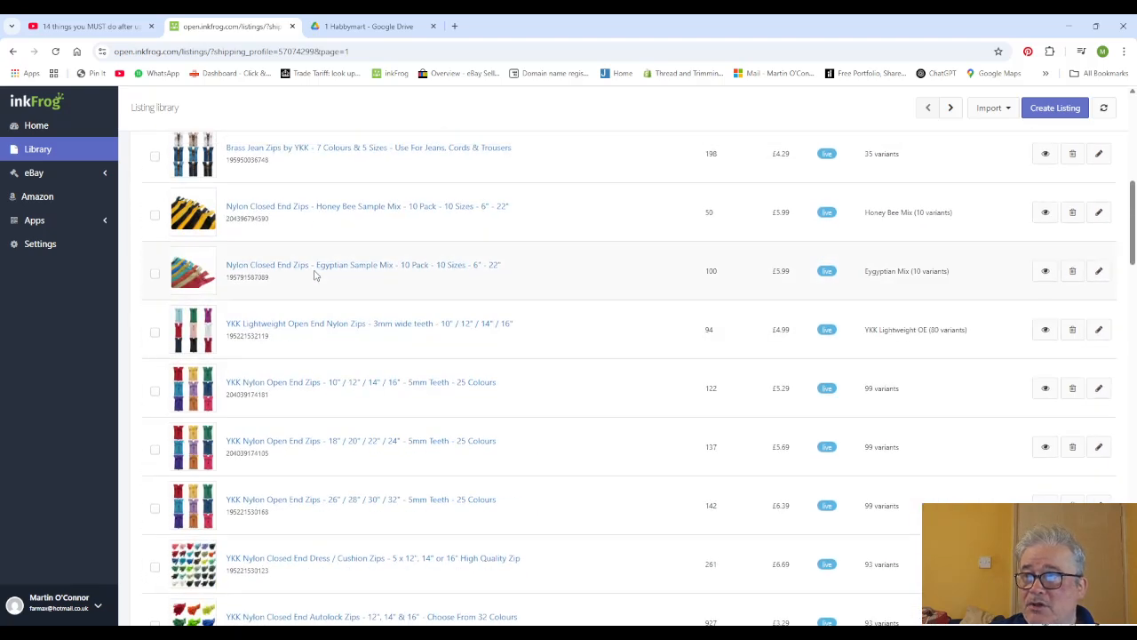
scroll(315, 278, "up", 4)
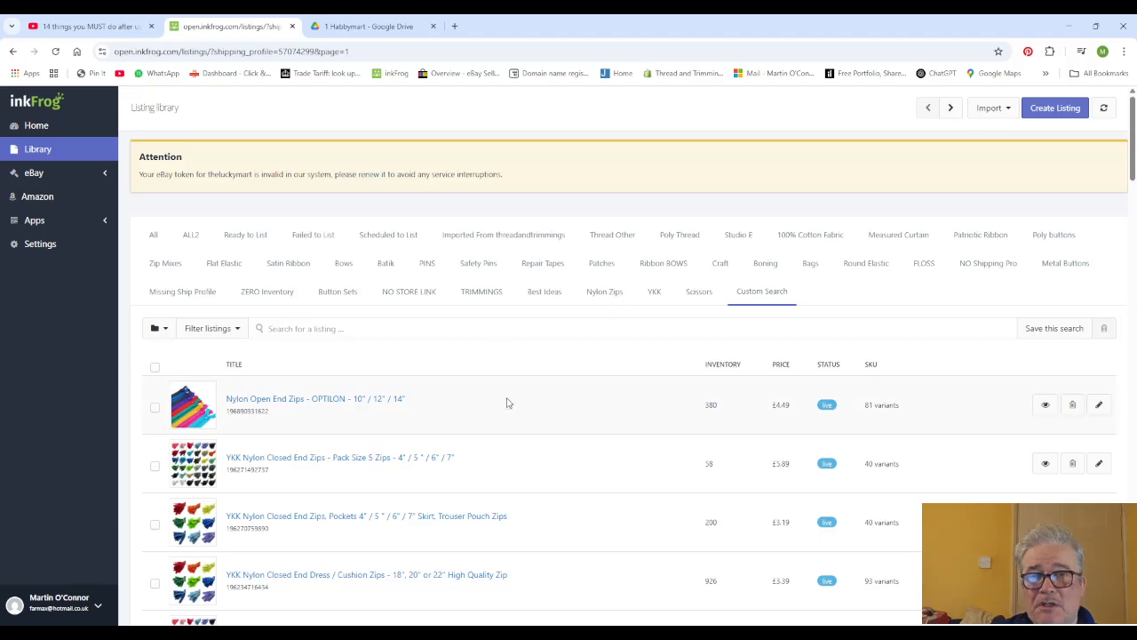
scroll(595, 387, "down", 10)
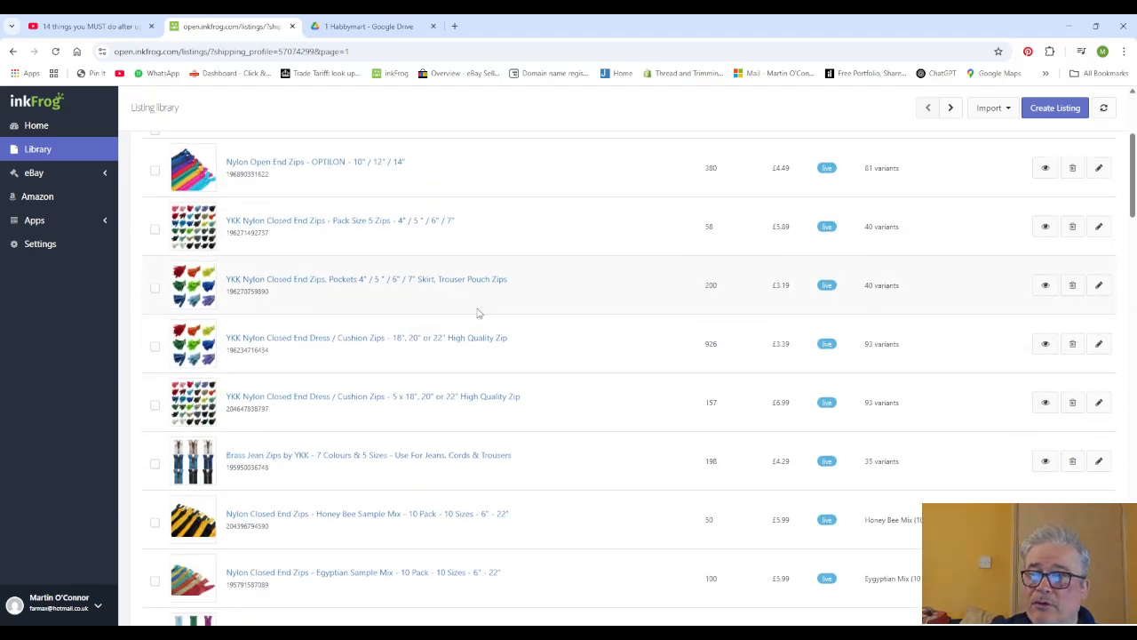
scroll(433, 313, "down", 15)
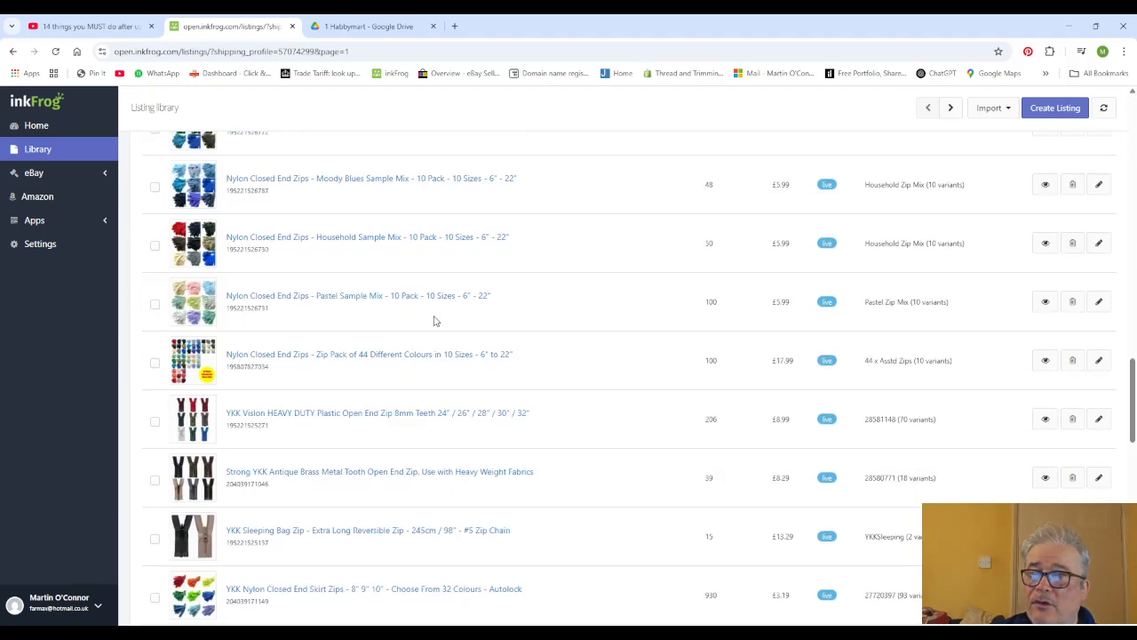
scroll(435, 324, "down", 10)
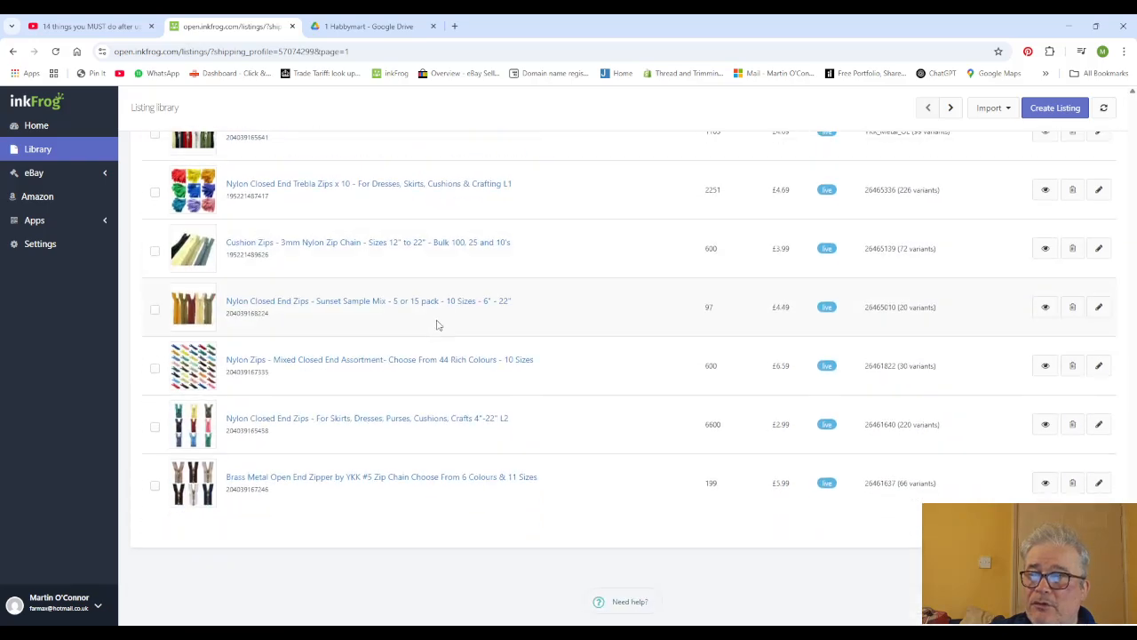
scroll(515, 394, "up", 15)
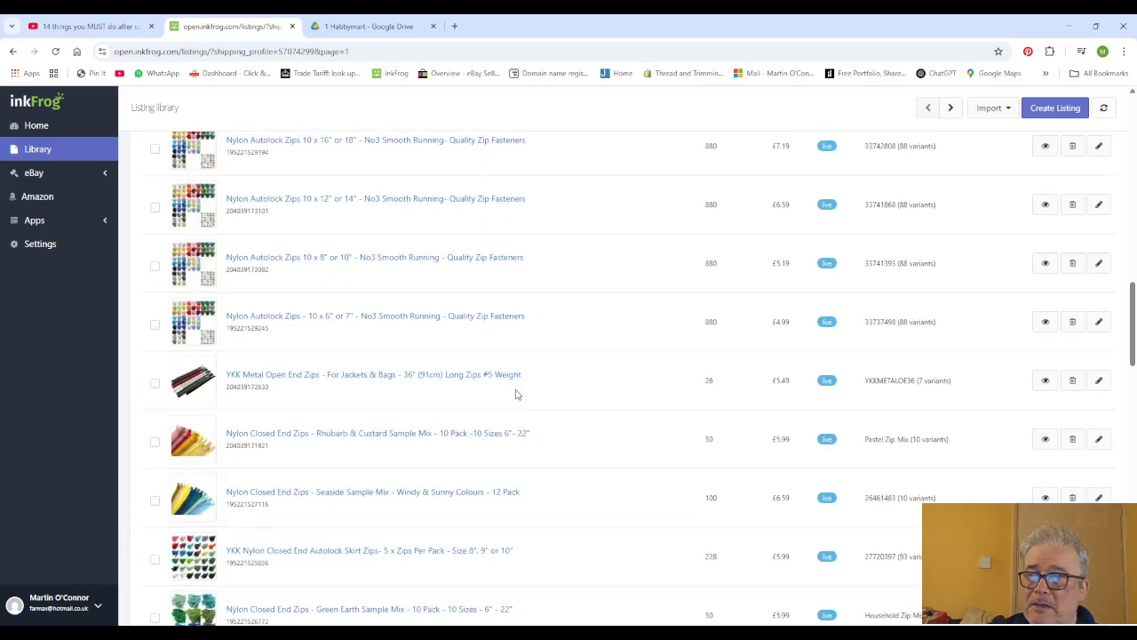
scroll(515, 394, "up", 10)
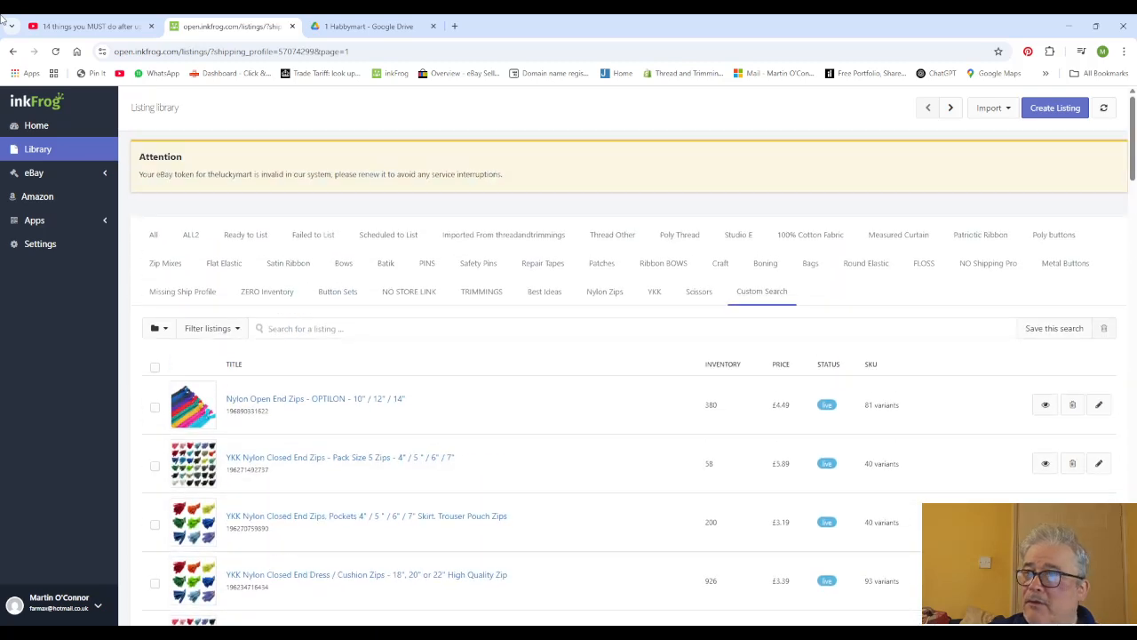
Step: Return to the shipping profiles list, open the "A ZIPs Free 48 with 24 Upgrade" profile and examine its domestic shipping services
left_click(12, 51)
scroll(417, 484, "down", 5)
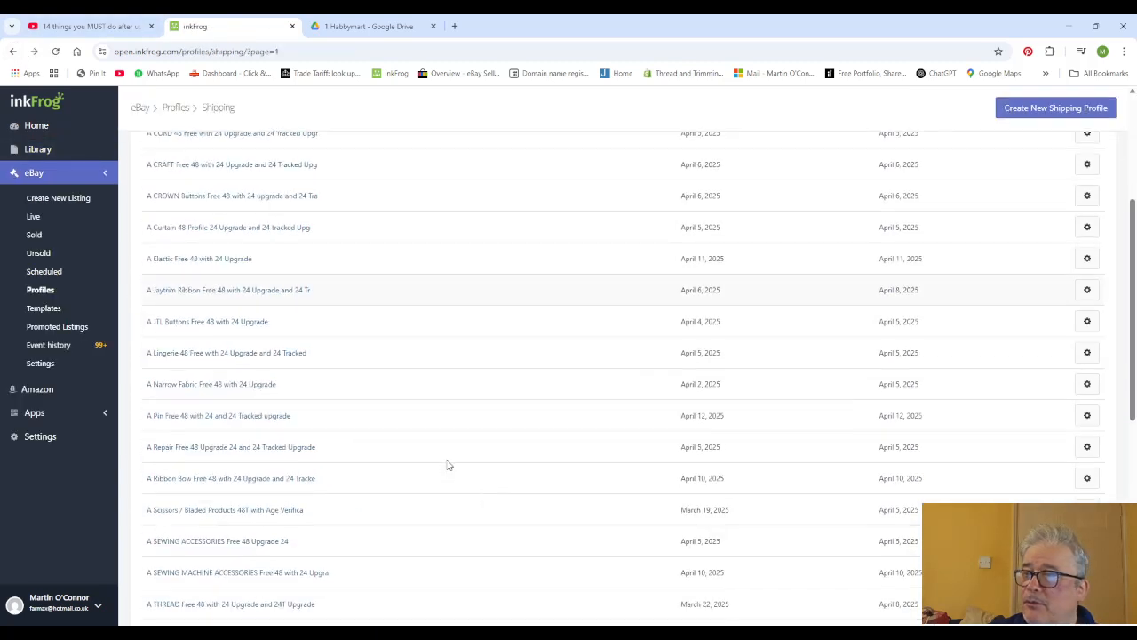
scroll(422, 464, "down", 4)
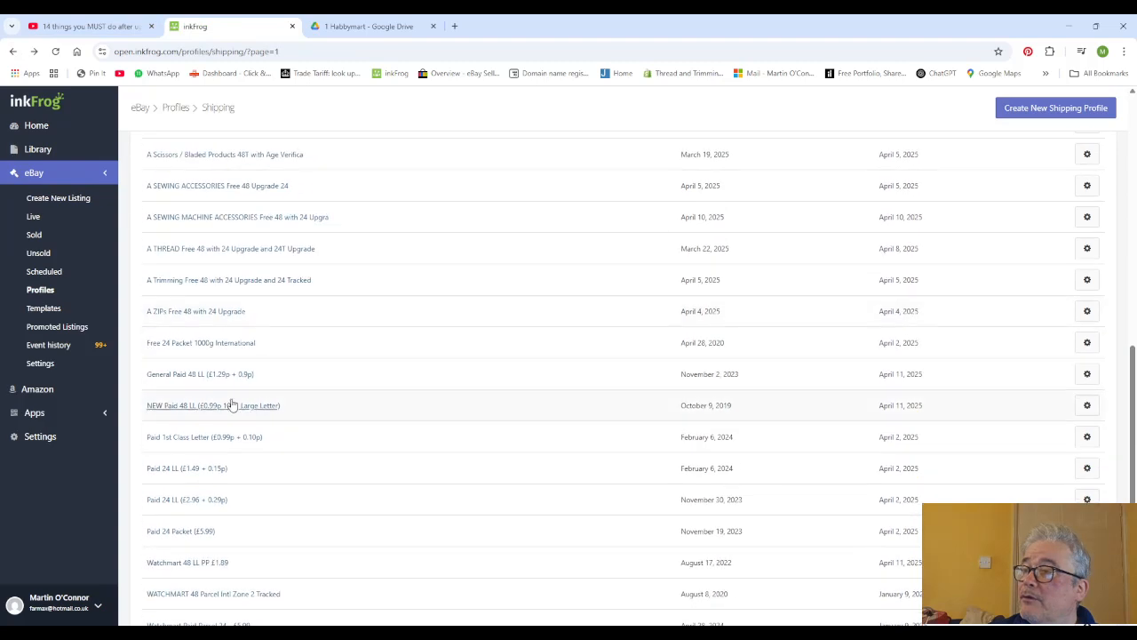
left_click(202, 313)
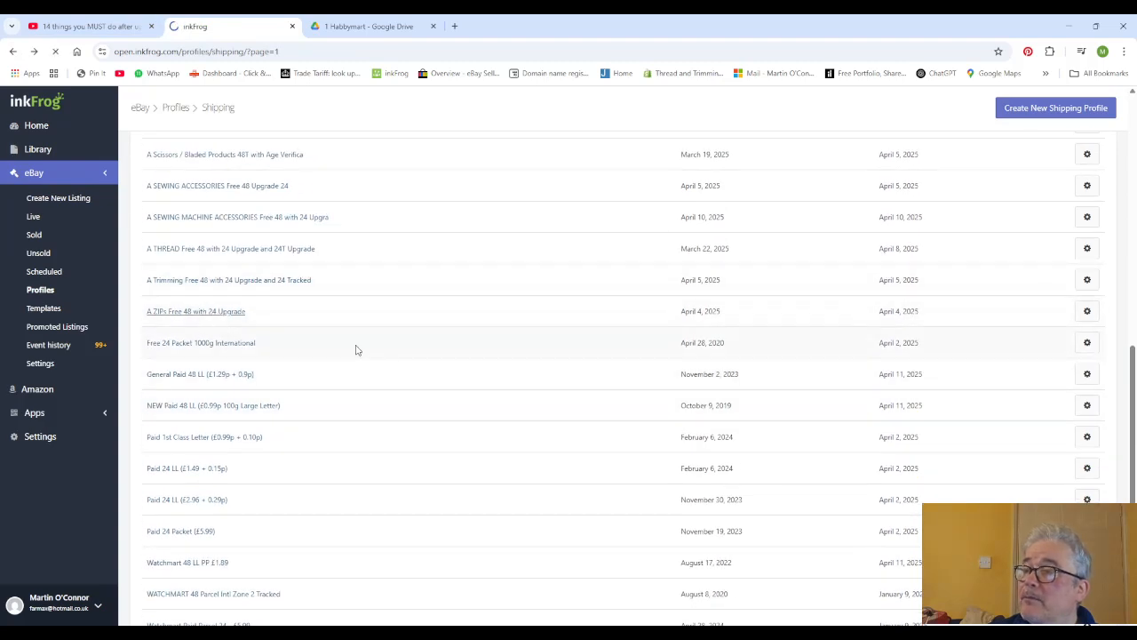
scroll(539, 400, "down", 5)
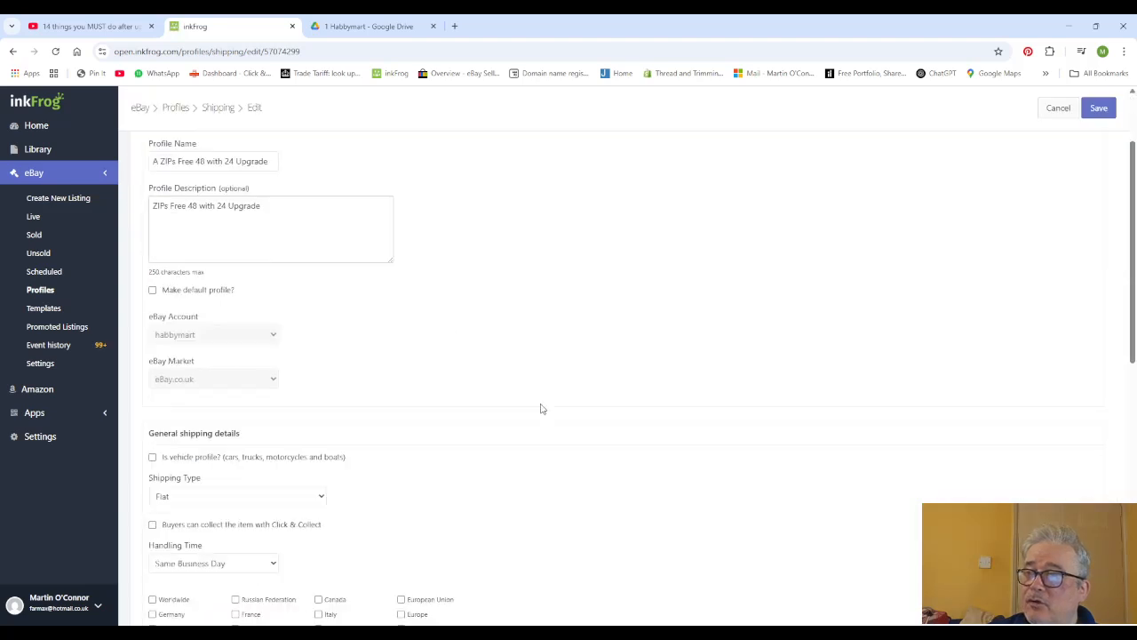
scroll(540, 407, "down", 1)
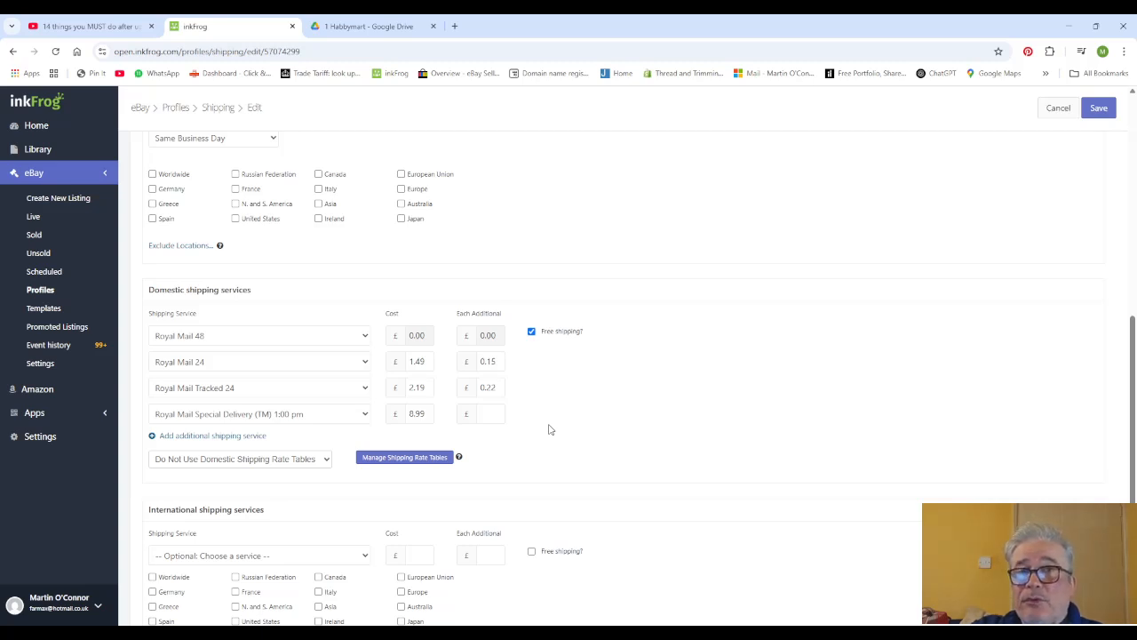
Step: Try charging .13 for Royal Mail 48 with free shipping turned off, and restore free shipping for that service
left_click(531, 332)
left_click(421, 334)
double_click(419, 335)
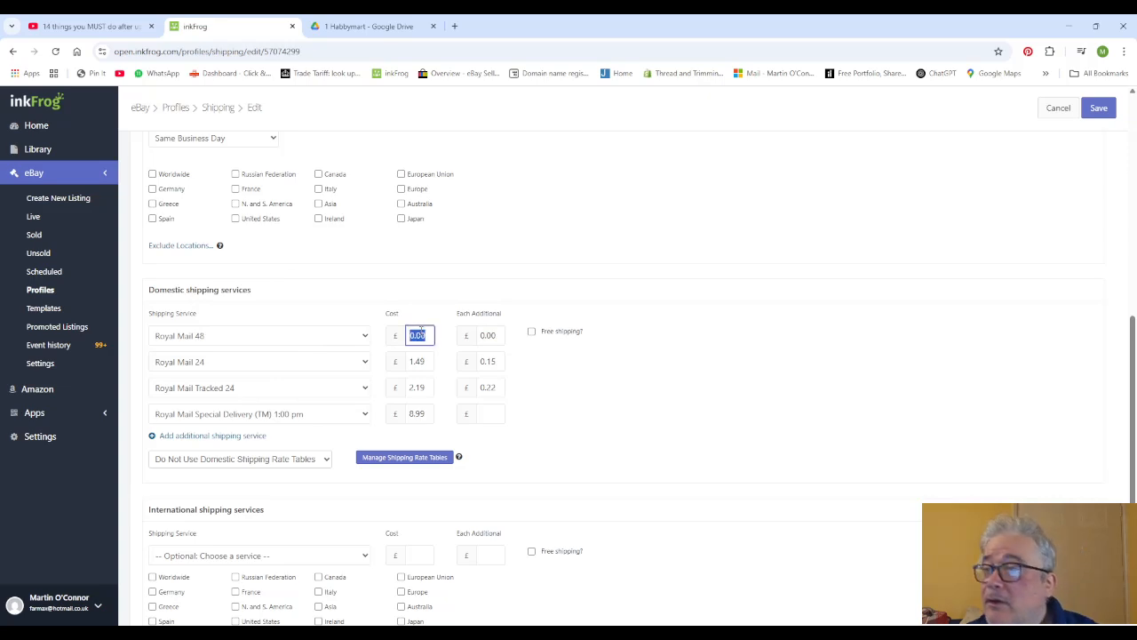
type("1")
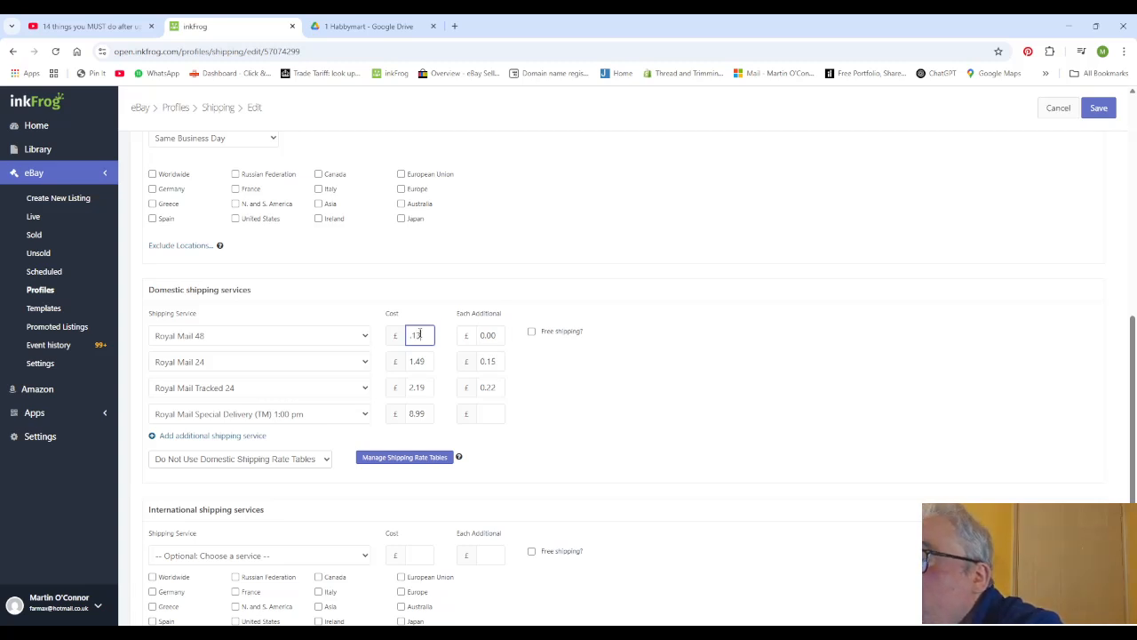
type("3")
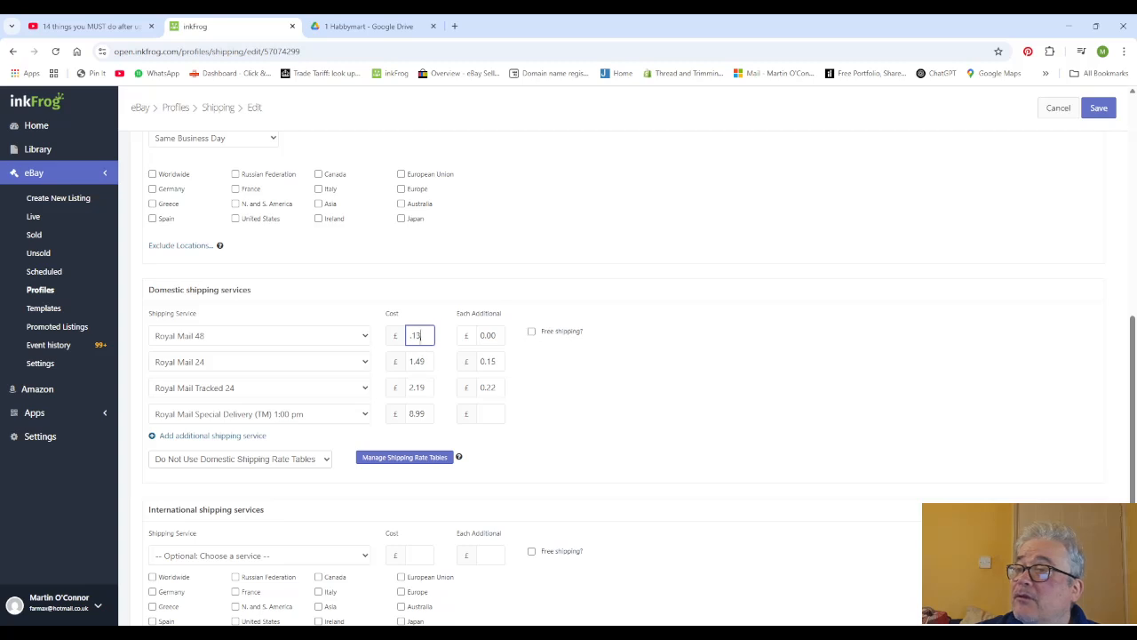
left_click_drag(421, 336, 411, 336)
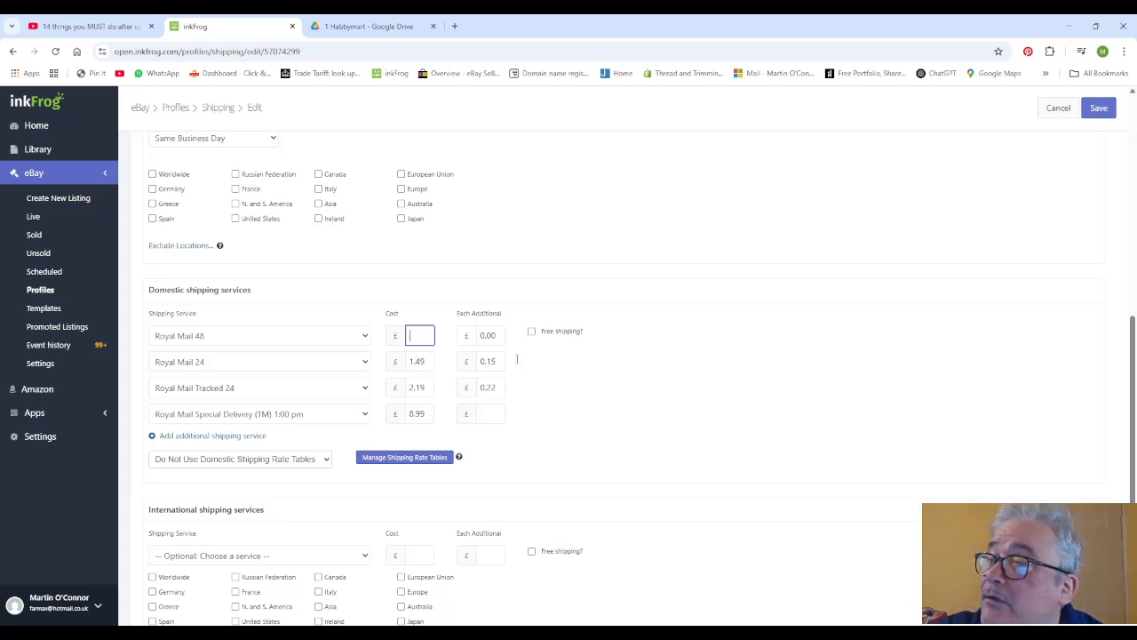
left_click(531, 331)
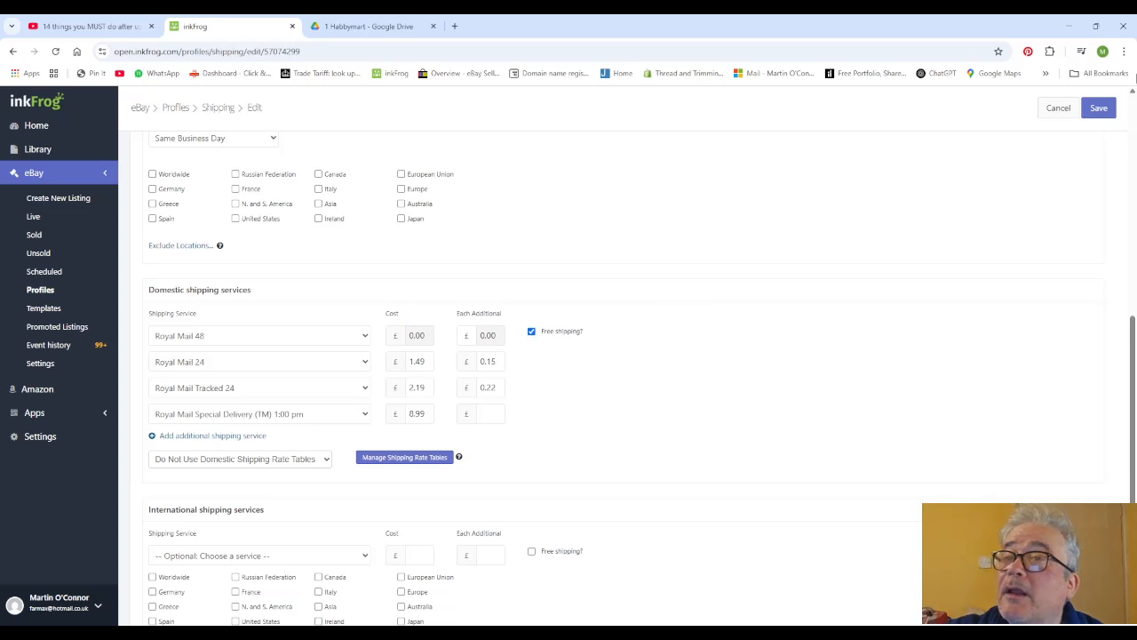
Step: Save the zips shipping profile and return to the shipping profiles list
left_click(1099, 108)
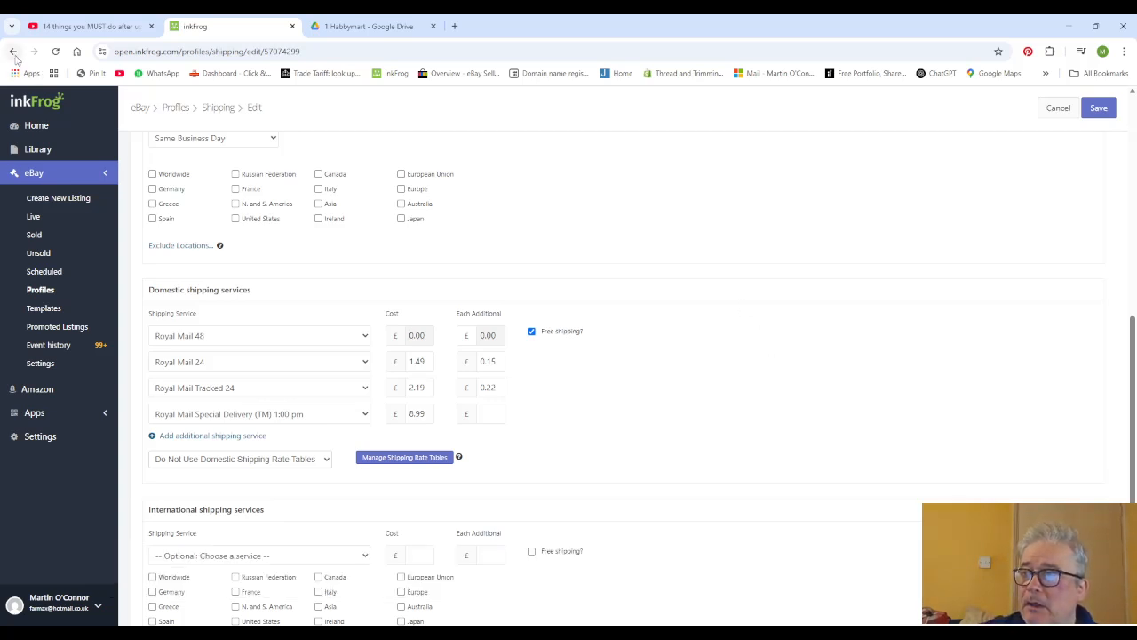
left_click(13, 52)
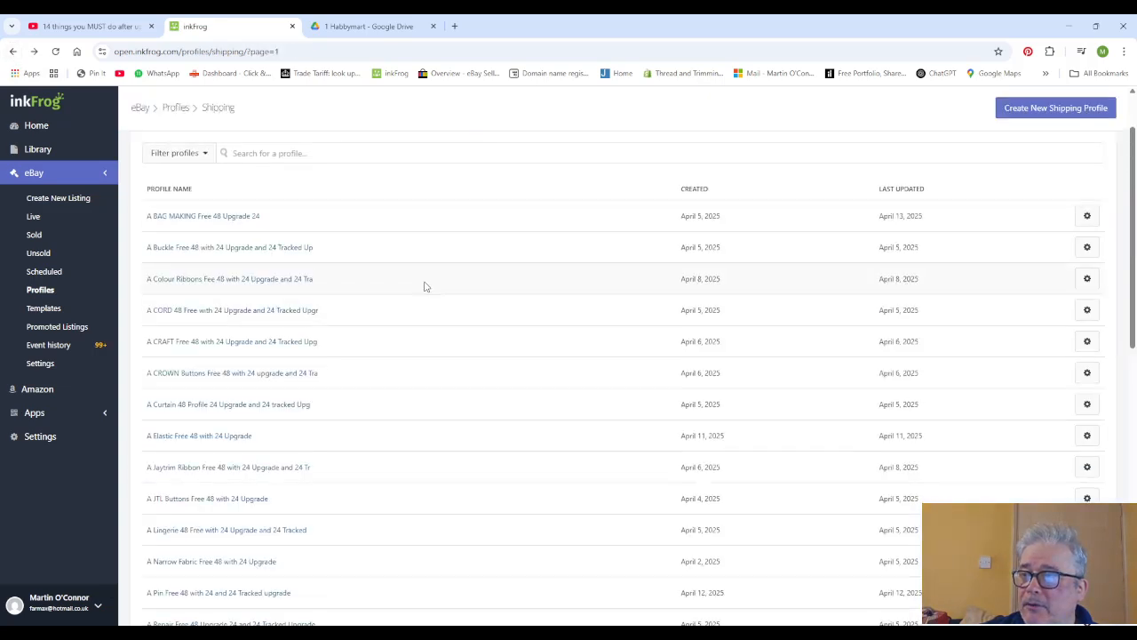
Step: Open the "Watchmart 48 LL PP £1.89" profile, examine its domestic shipping costs and additional-item charges, and return to the profiles list
scroll(424, 291, "down", 5)
scroll(418, 302, "down", 2)
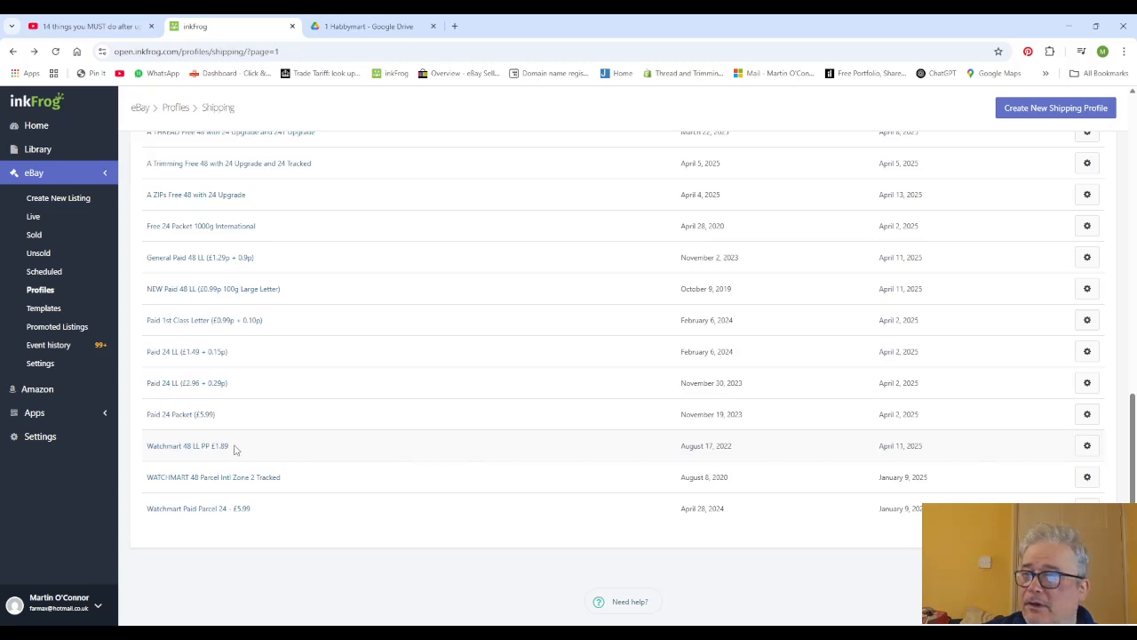
left_click(218, 449)
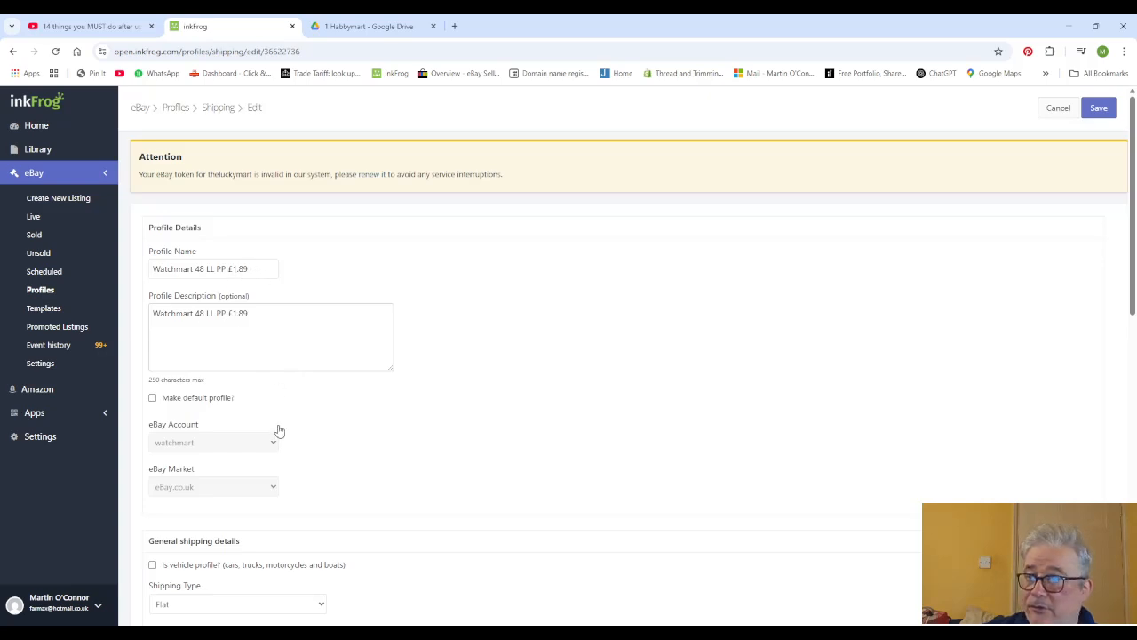
scroll(276, 431, "down", 7)
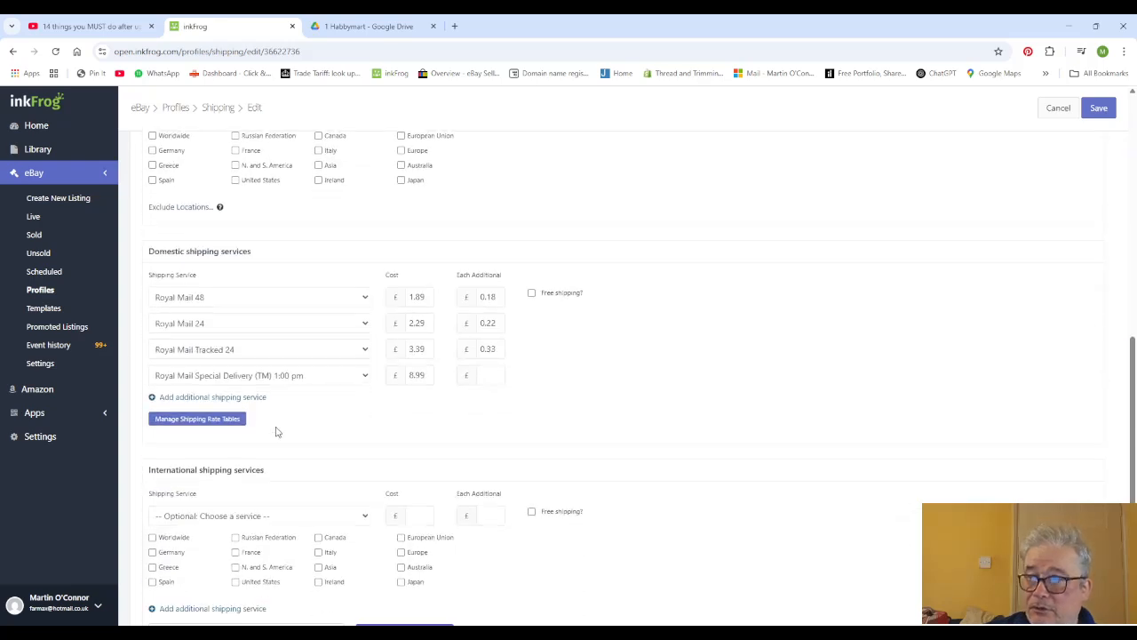
scroll(276, 432, "up", 8)
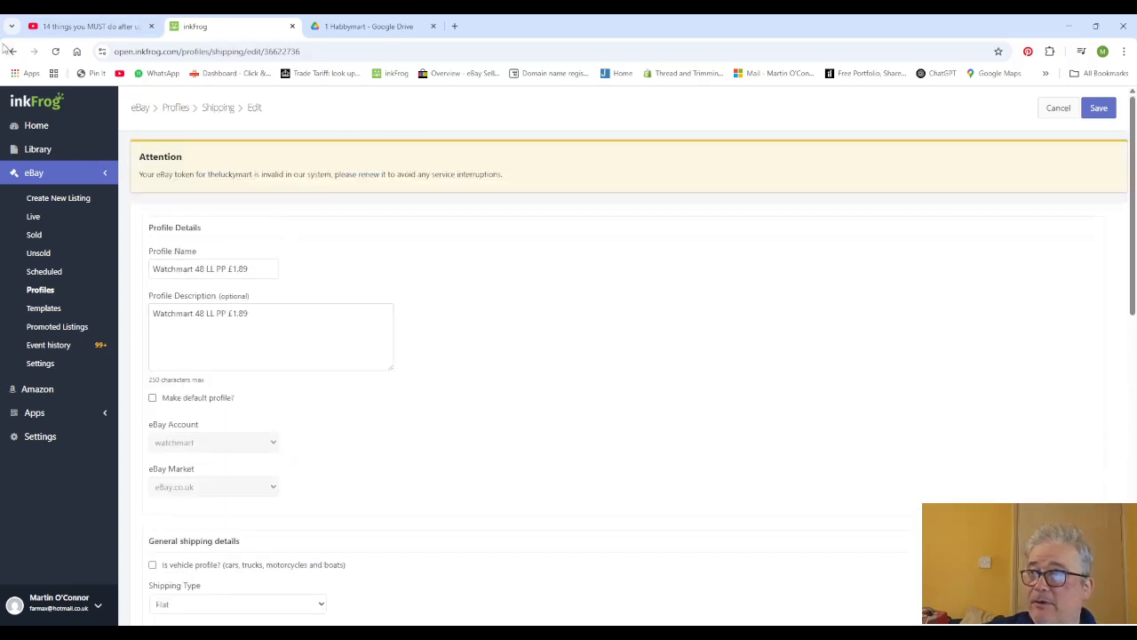
left_click(9, 50)
Step: View the products assigned to the "Watchmart 48 LL PP £1.89" profile, looking through the first two pages of watch strap listings
scroll(427, 501, "down", 5)
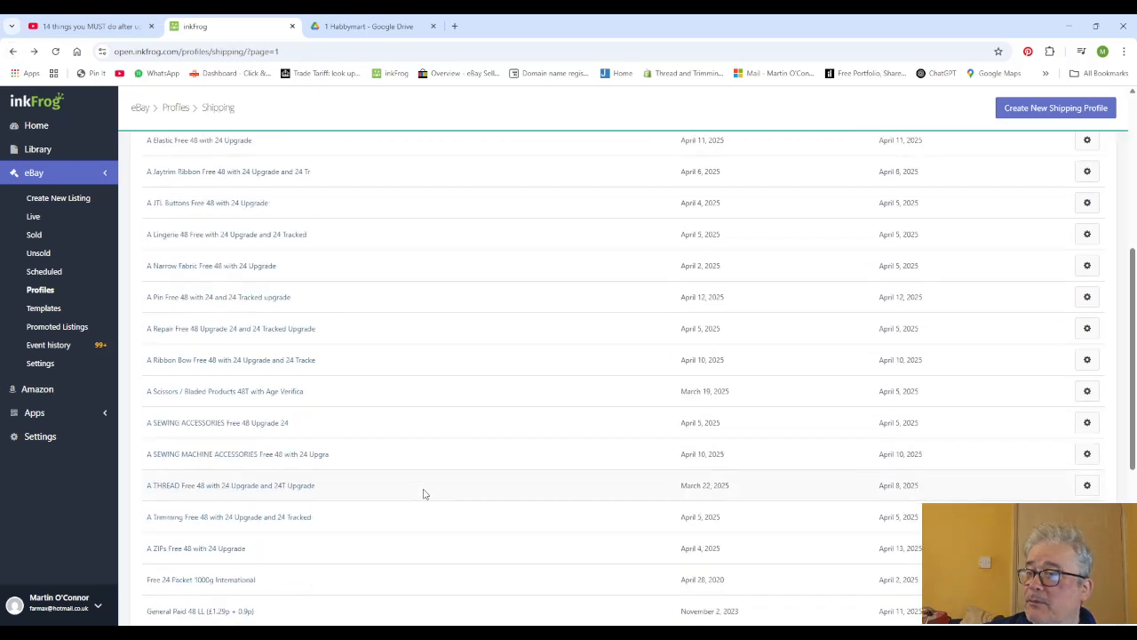
scroll(423, 494, "down", 4)
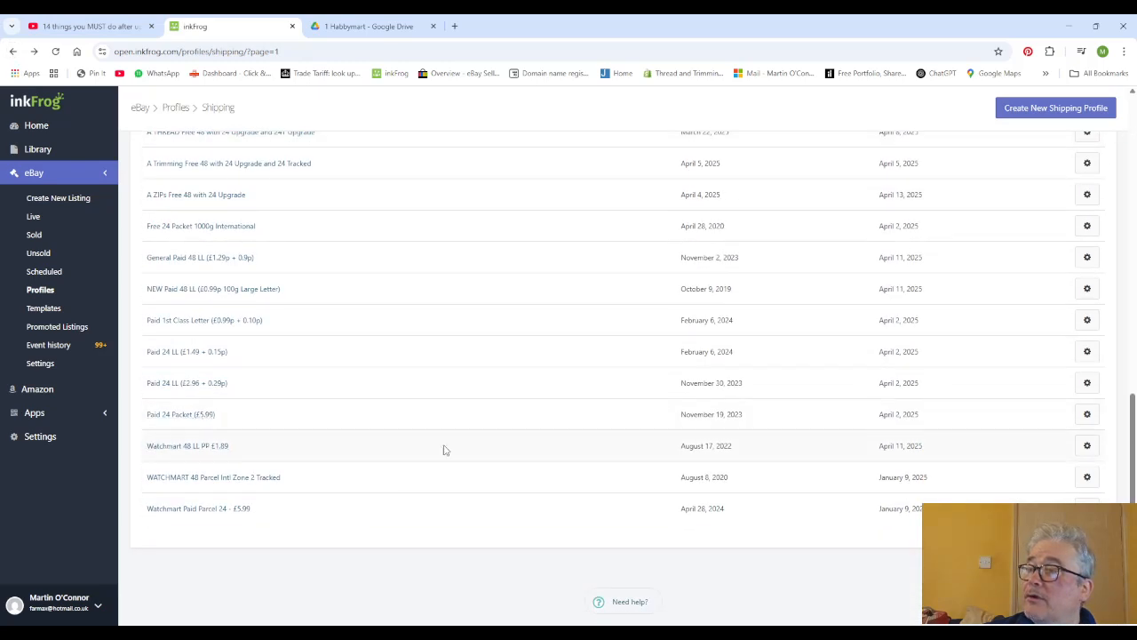
left_click(1088, 447)
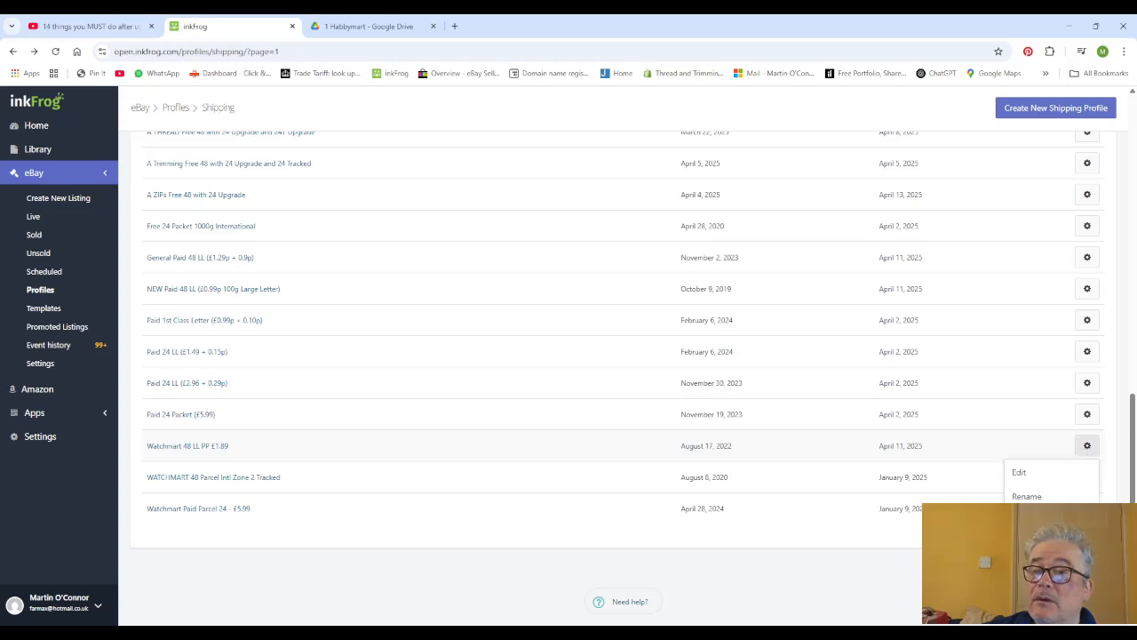
left_click(1035, 519)
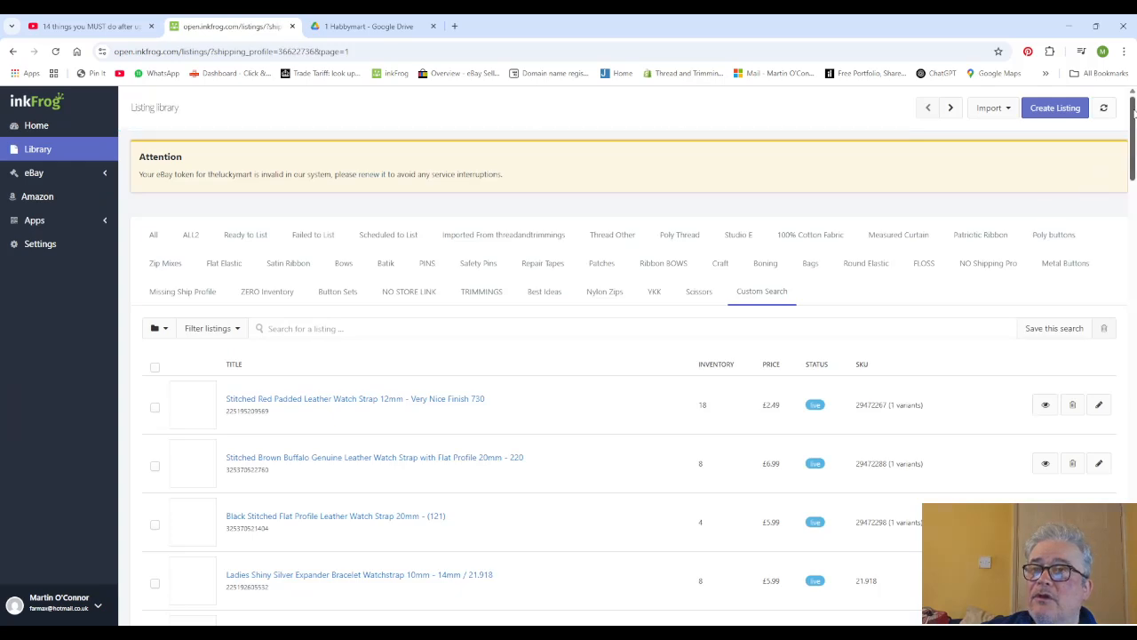
left_click_drag(1132, 115, 1132, 564)
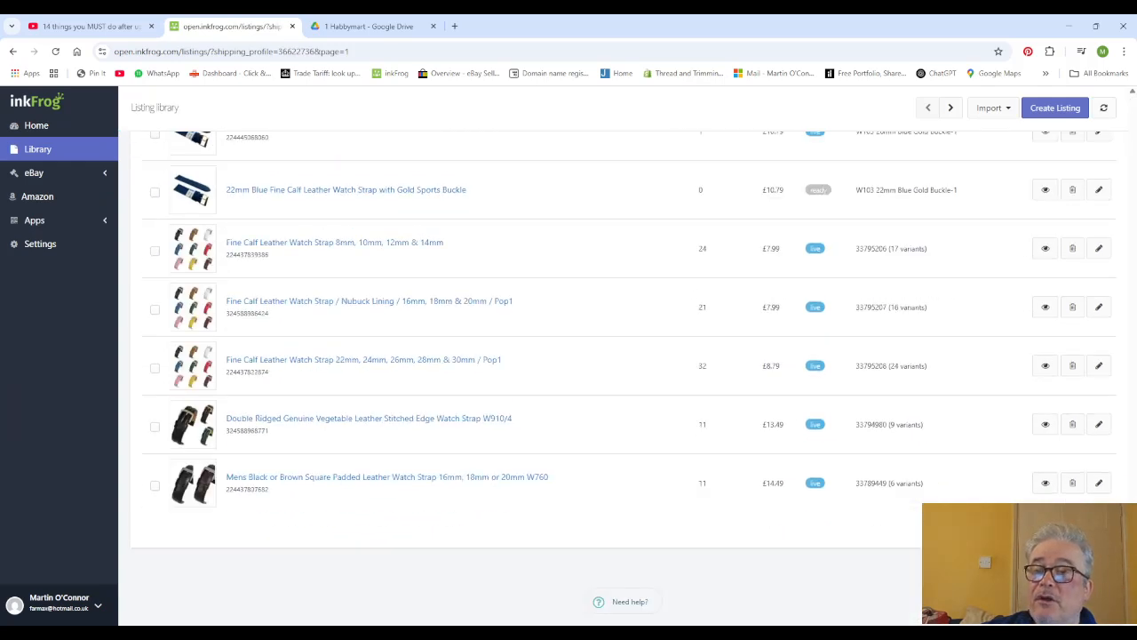
left_click(949, 108)
scroll(930, 249, "down", 20)
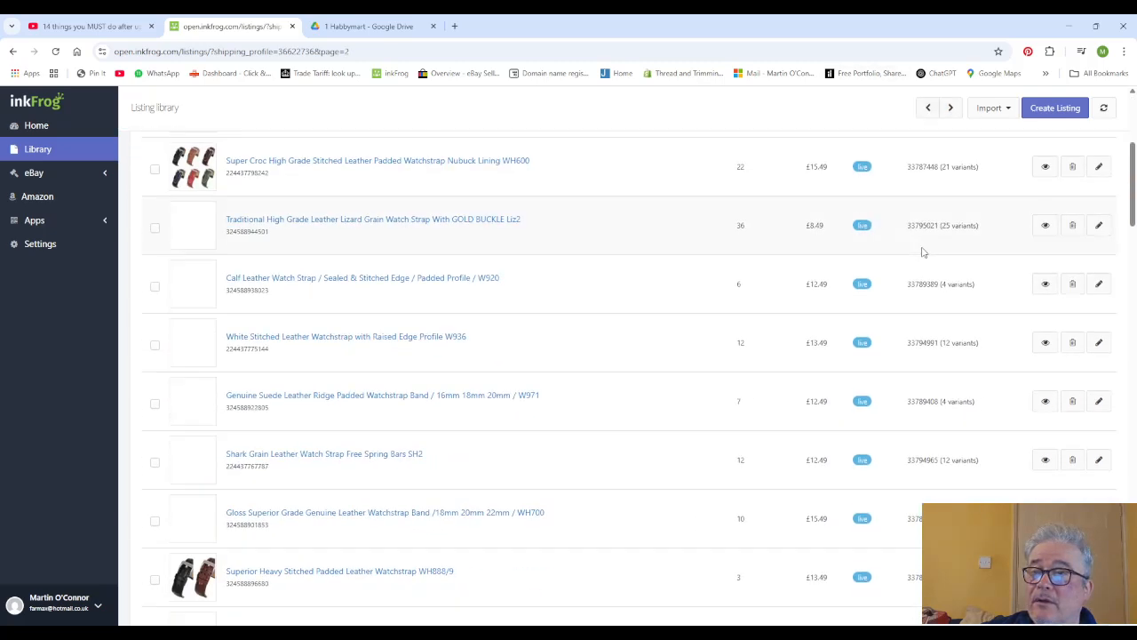
scroll(922, 250, "down", 5)
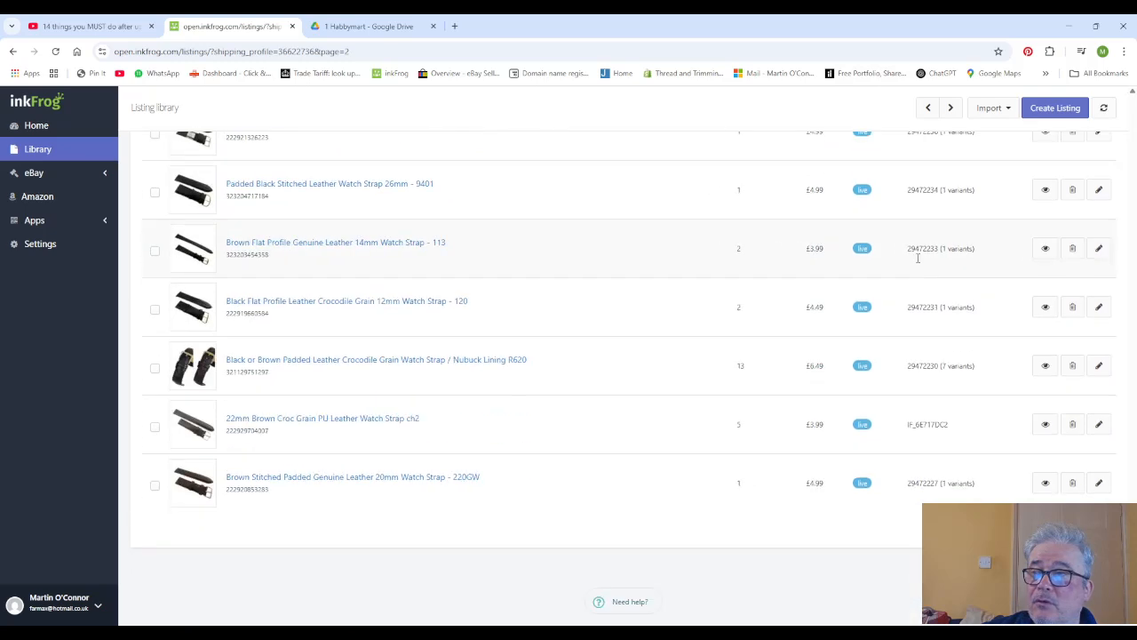
Step: Look through the third page of listings assigned to the "Watchmart 48 LL PP £1.89" profile and return to the shipping profiles list
left_click(949, 107)
scroll(898, 256, "down", 20)
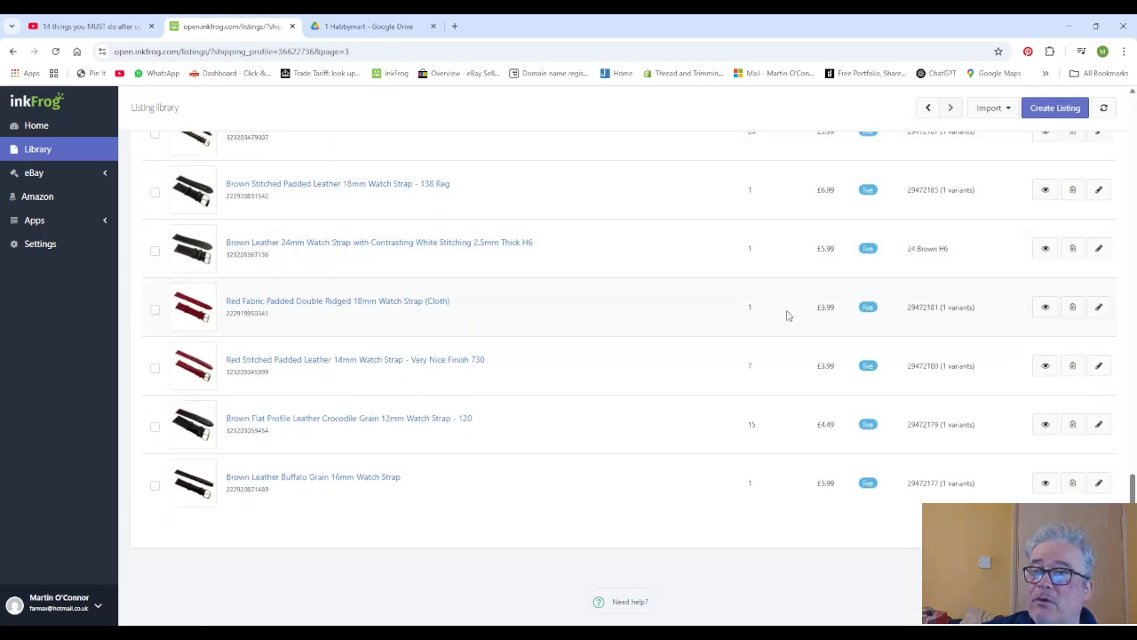
scroll(787, 315, "up", 10)
scroll(781, 318, "up", 10)
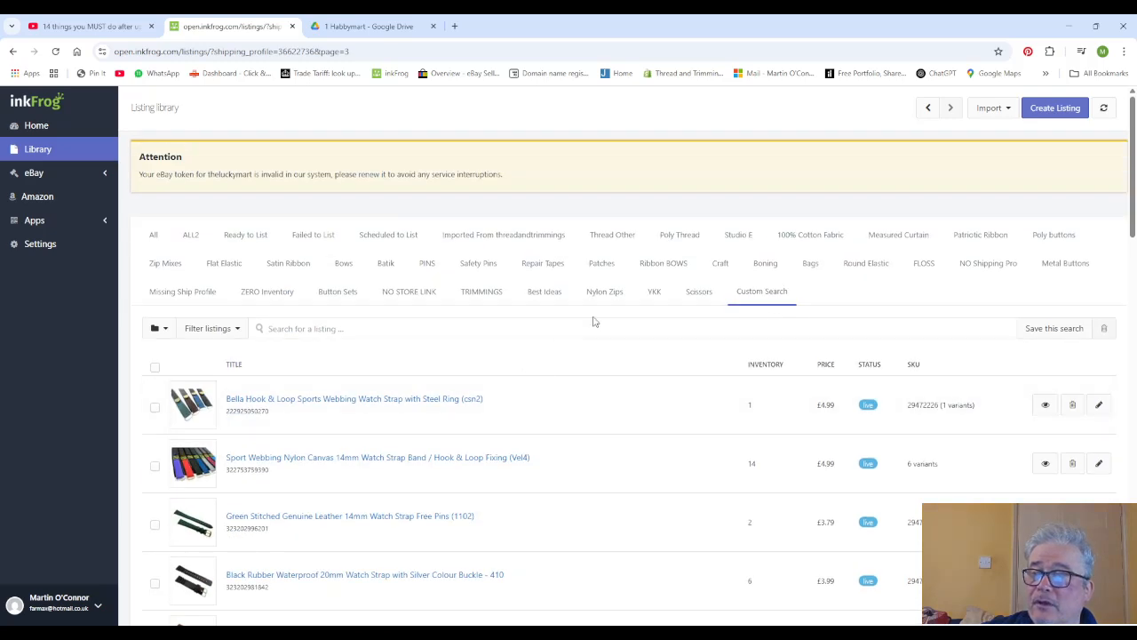
left_click(928, 109)
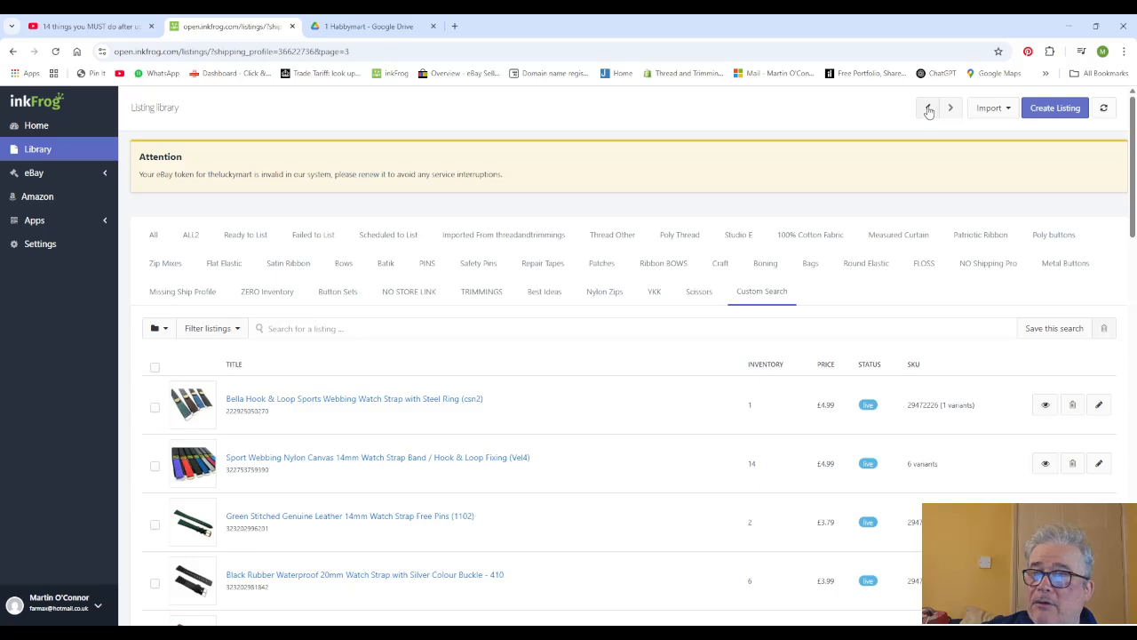
scroll(465, 391, "down", 3)
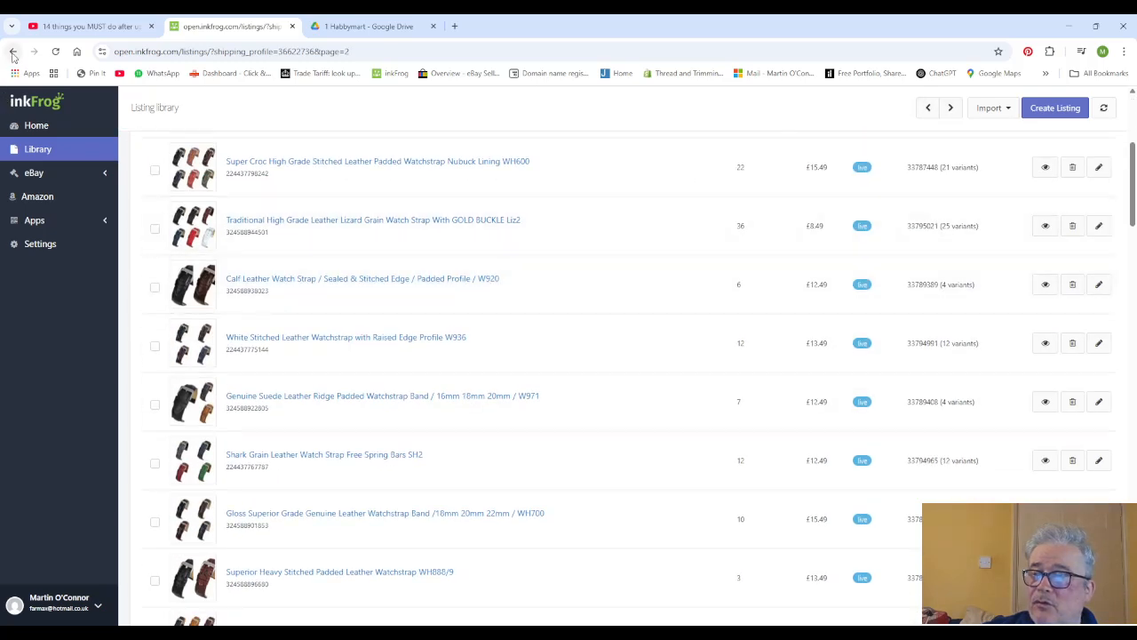
left_click(13, 55)
Step: View the products assigned to the "Watchmart Paid Parcel 24 - £5.99" shipping profile
scroll(301, 399, "down", 8)
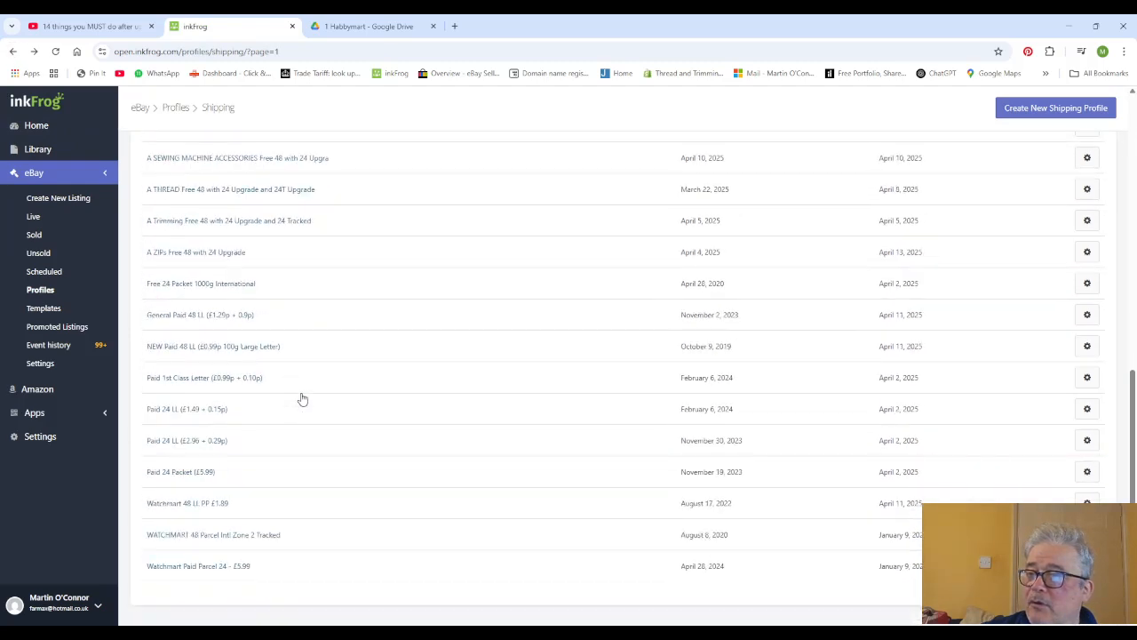
scroll(302, 399, "down", 1)
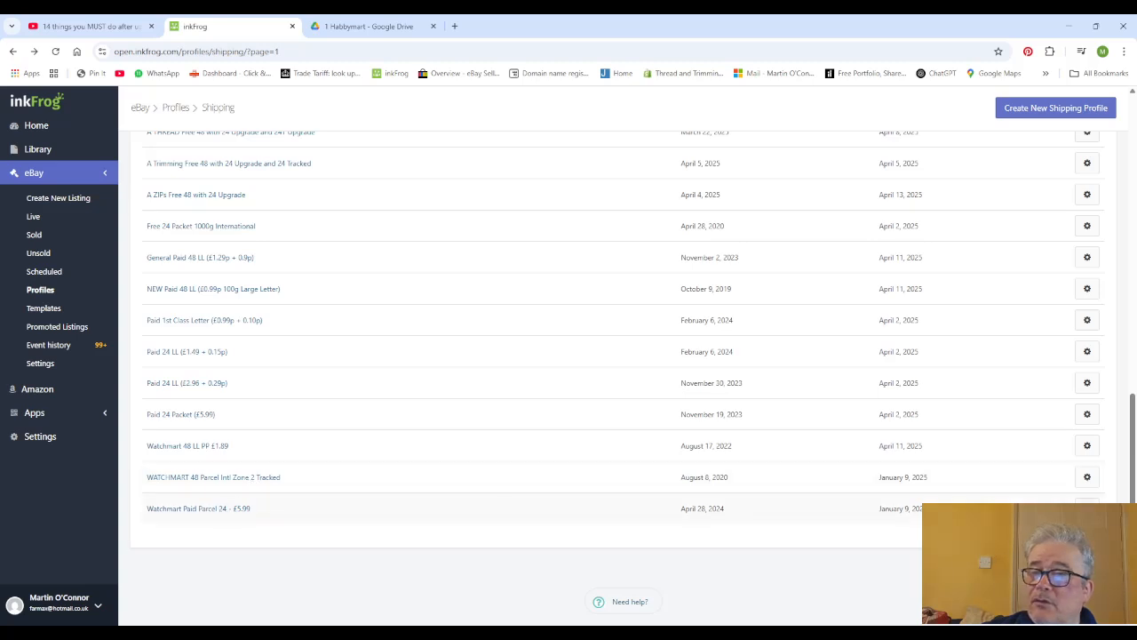
scroll(626, 378, "down", 1)
left_click(1049, 561)
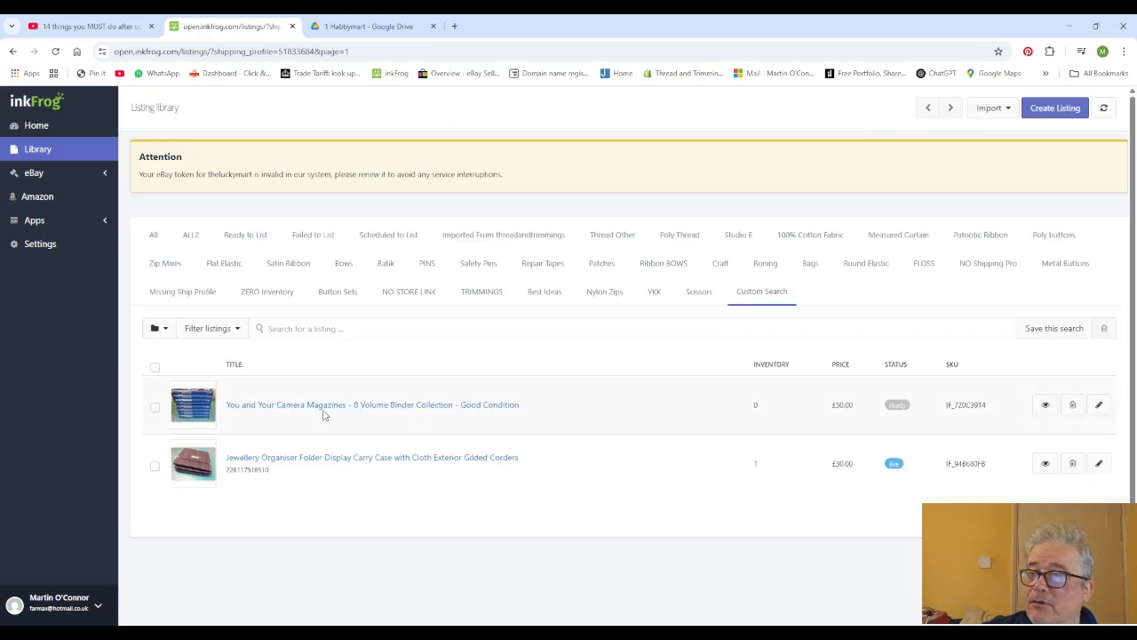
Step: Open the "You and Your Camera Magazines" listing and find the shipping profile linked to it
left_click(324, 405)
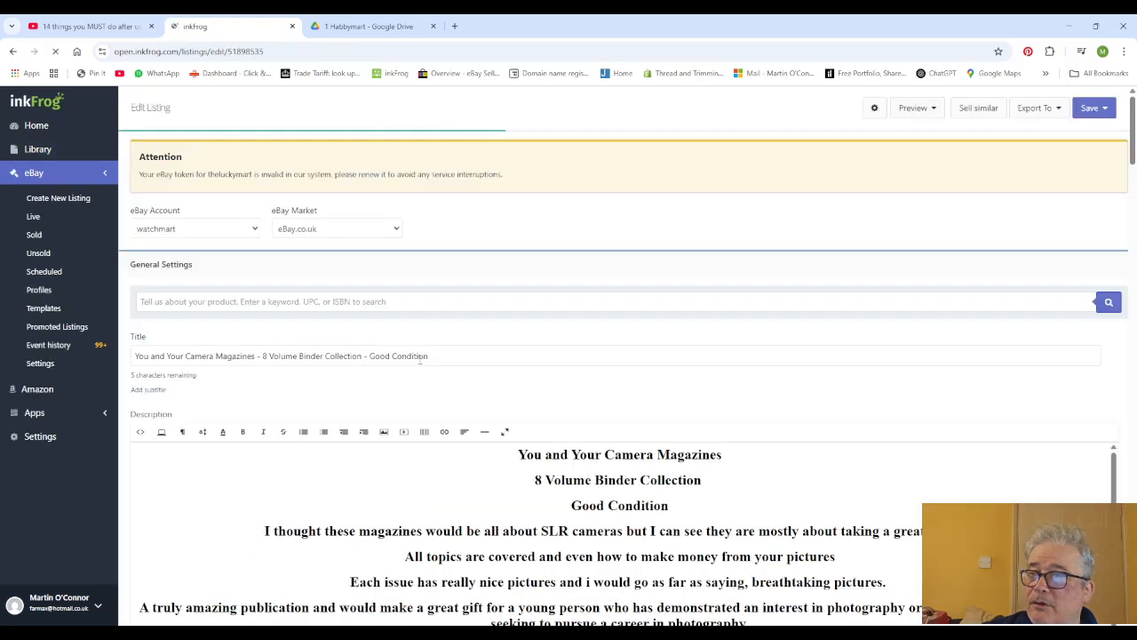
scroll(483, 356, "down", 3)
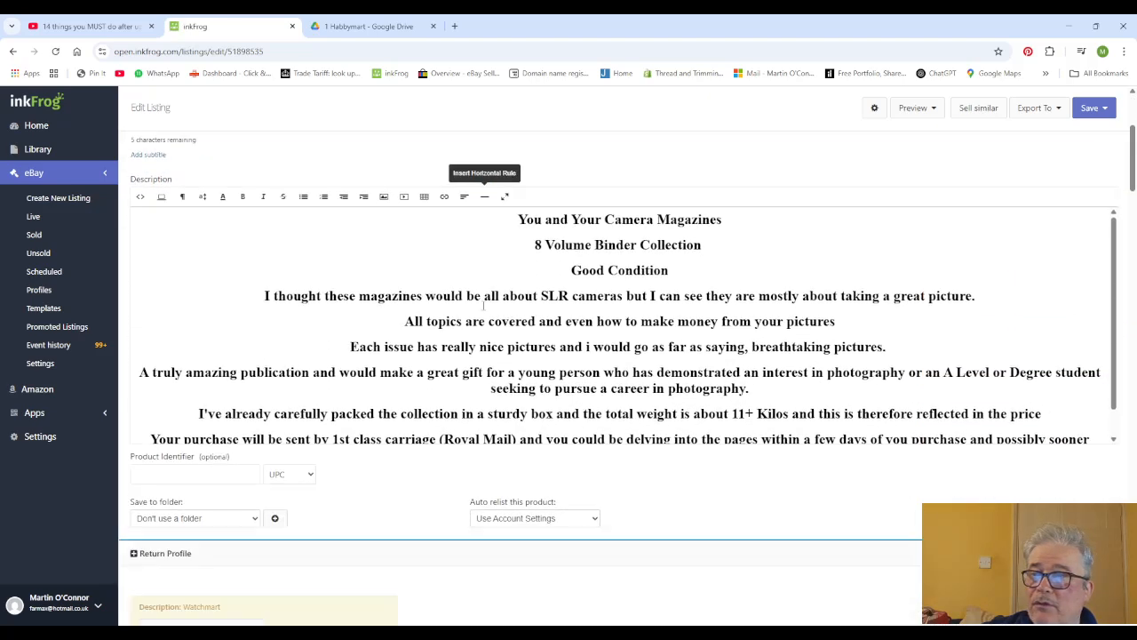
scroll(483, 305, "down", 5)
scroll(482, 305, "down", 12)
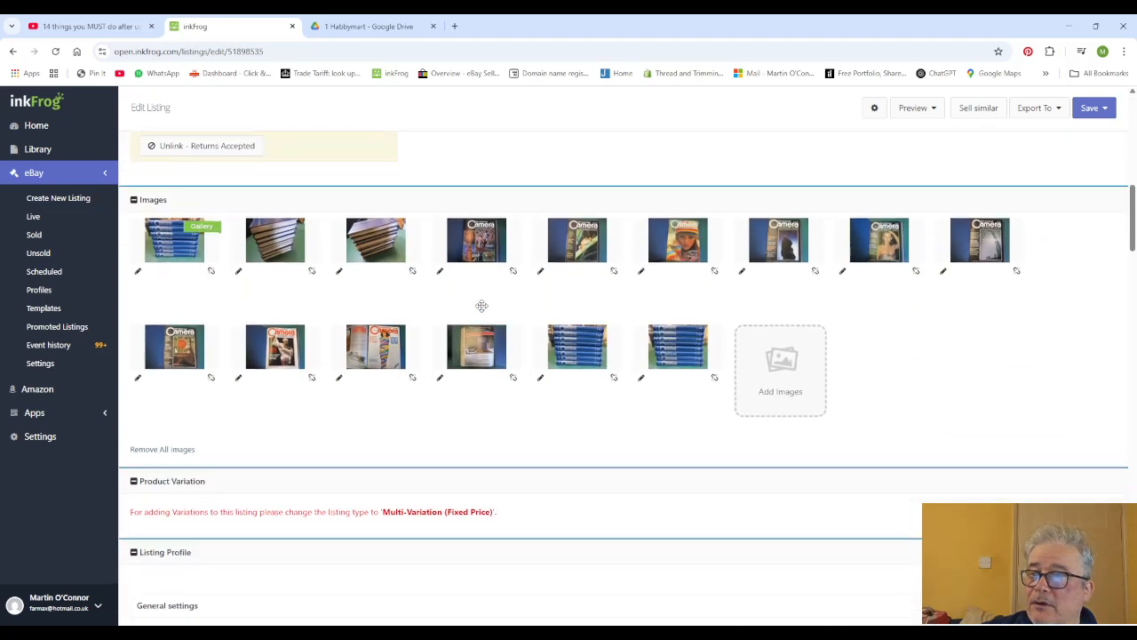
scroll(482, 306, "down", 20)
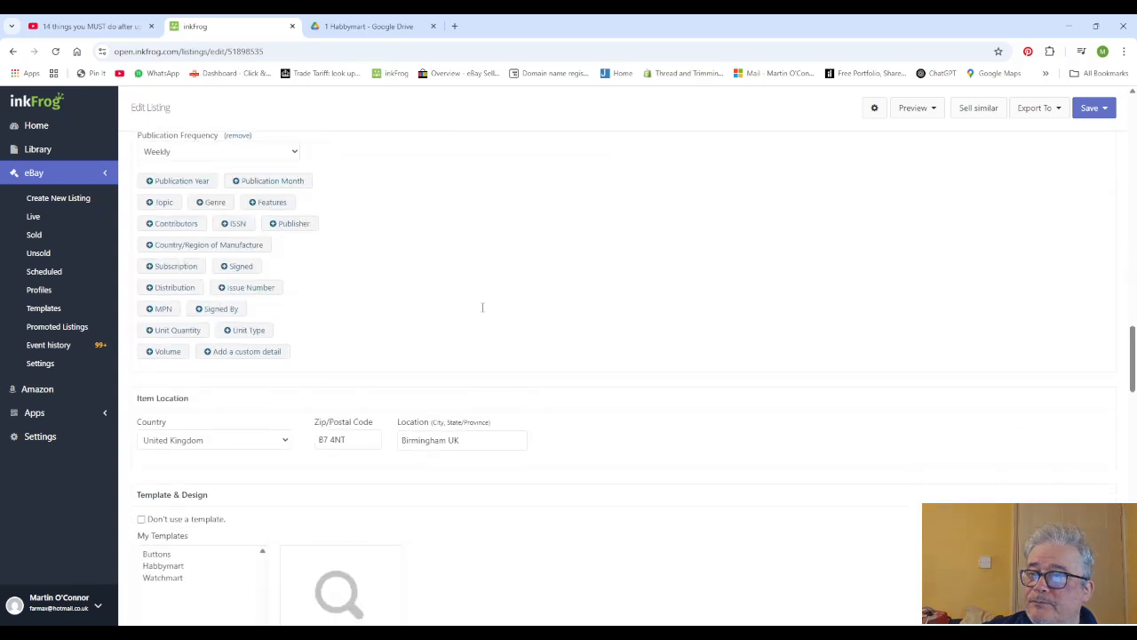
scroll(478, 318, "down", 7)
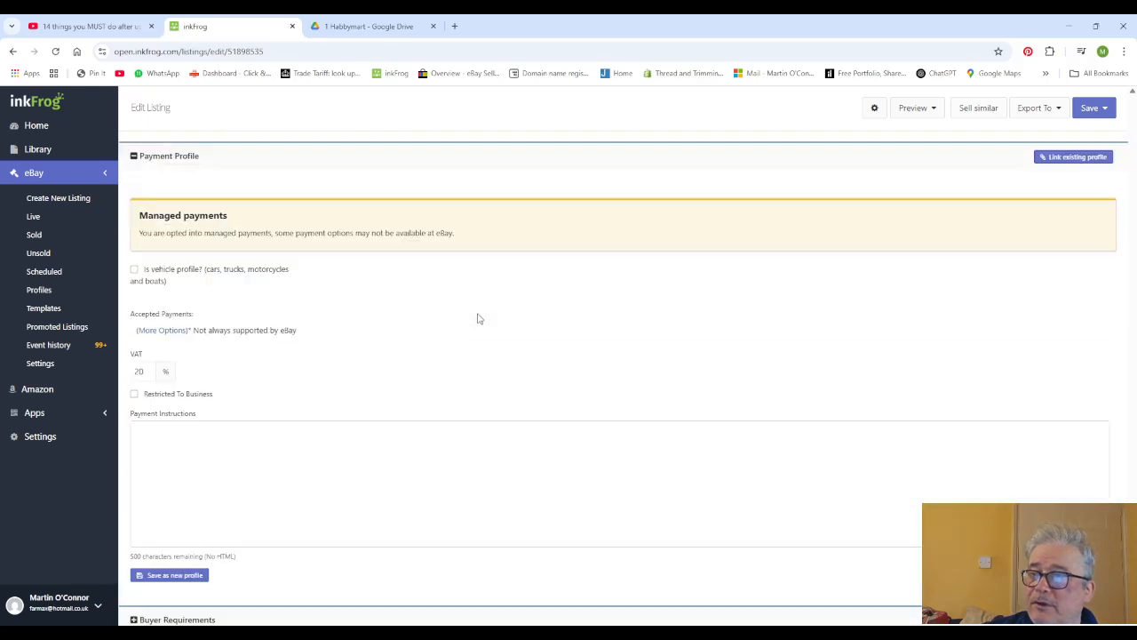
scroll(478, 318, "up", 4)
scroll(478, 318, "up", 3)
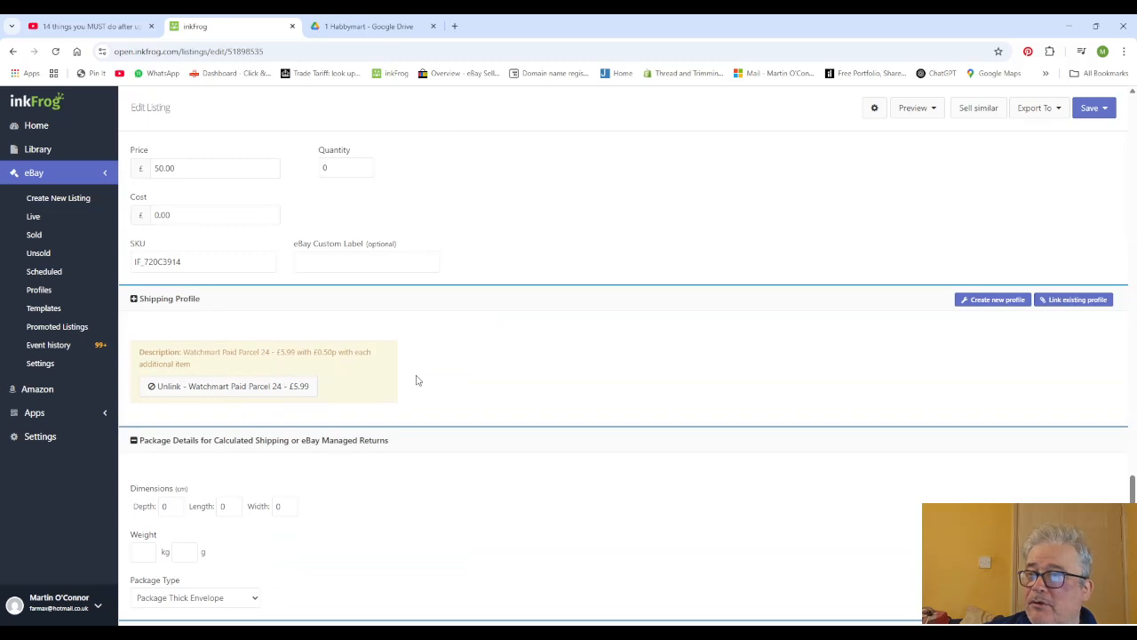
Step: Review the camera magazines listing's pricing, Best Offer limits, item specifics and general settings, working back to its title
scroll(417, 379, "up", 2)
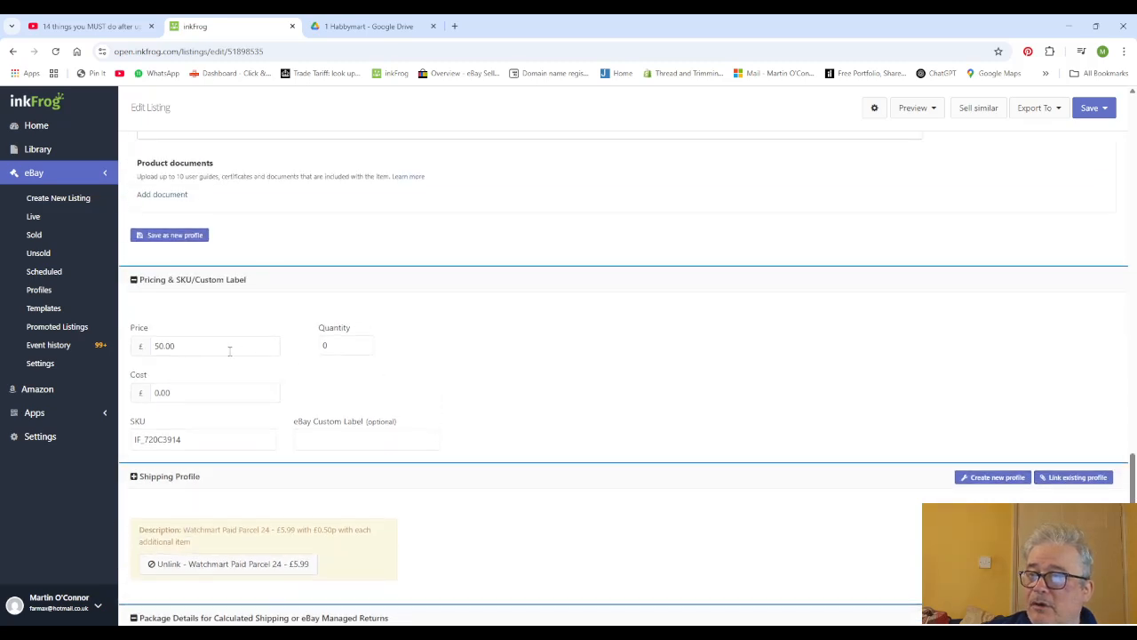
scroll(325, 402, "up", 1)
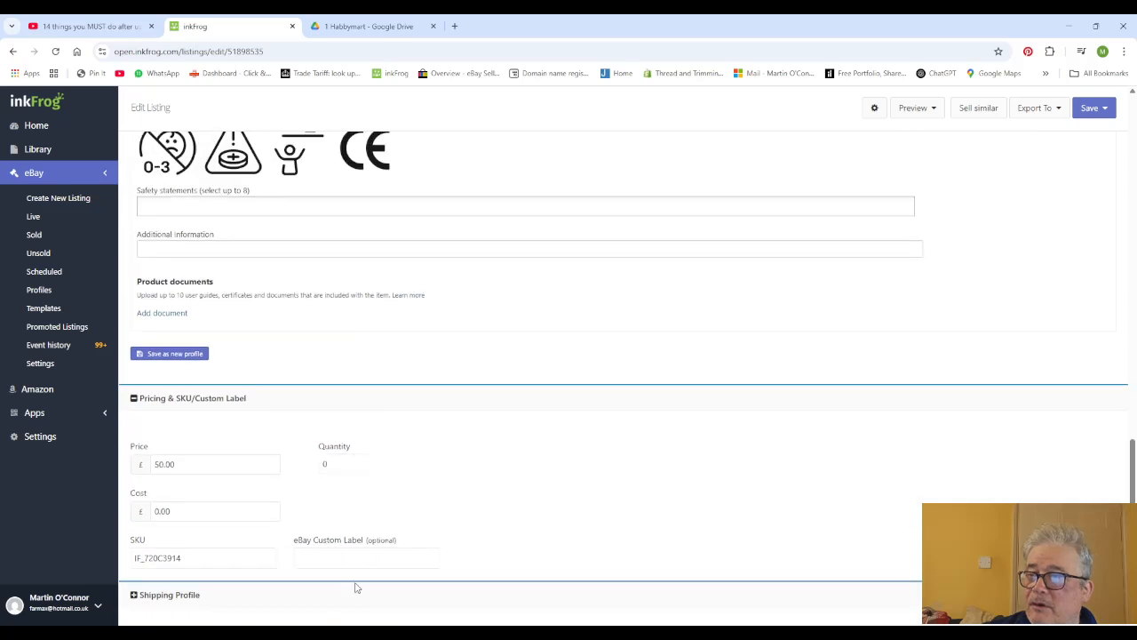
scroll(399, 417, "up", 5)
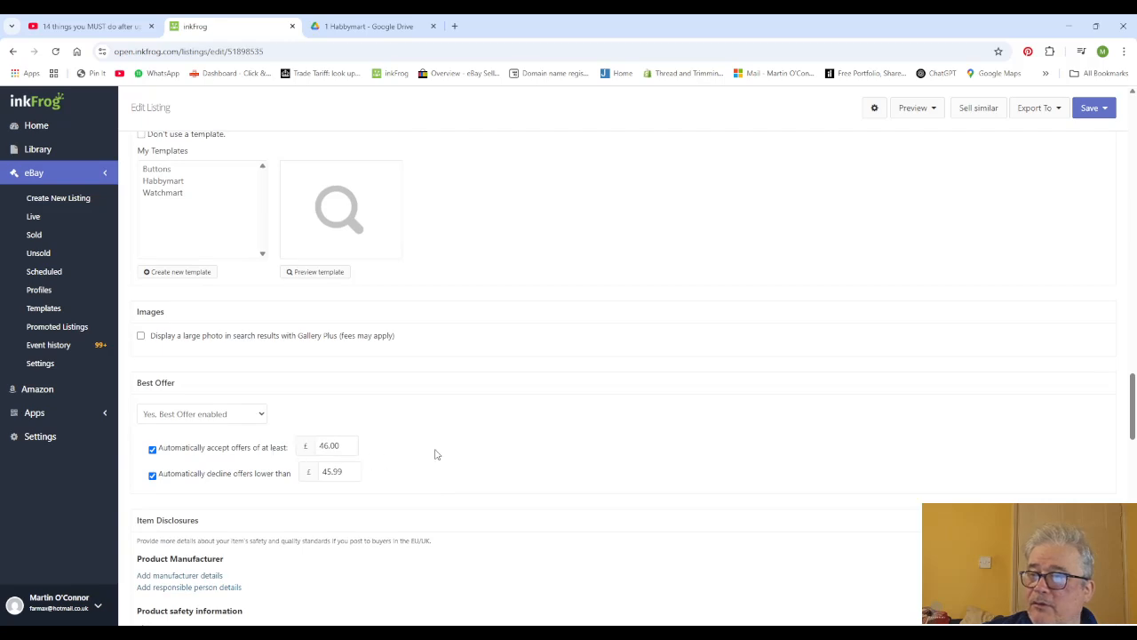
scroll(434, 454, "up", 3)
scroll(435, 454, "up", 2)
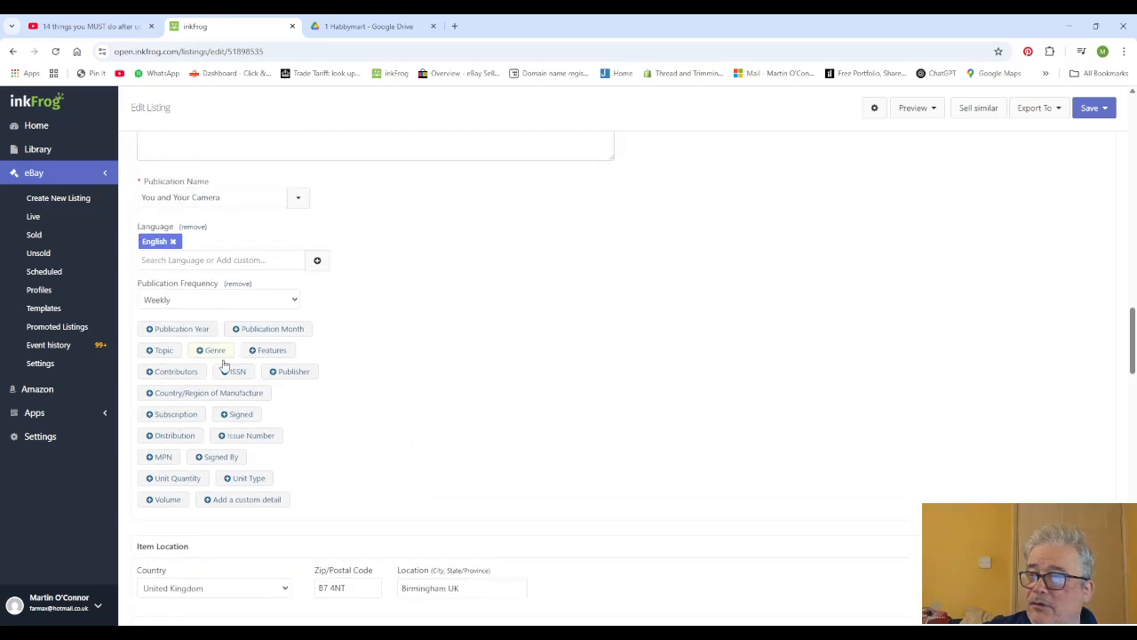
scroll(479, 405, "up", 4)
scroll(479, 405, "up", 10)
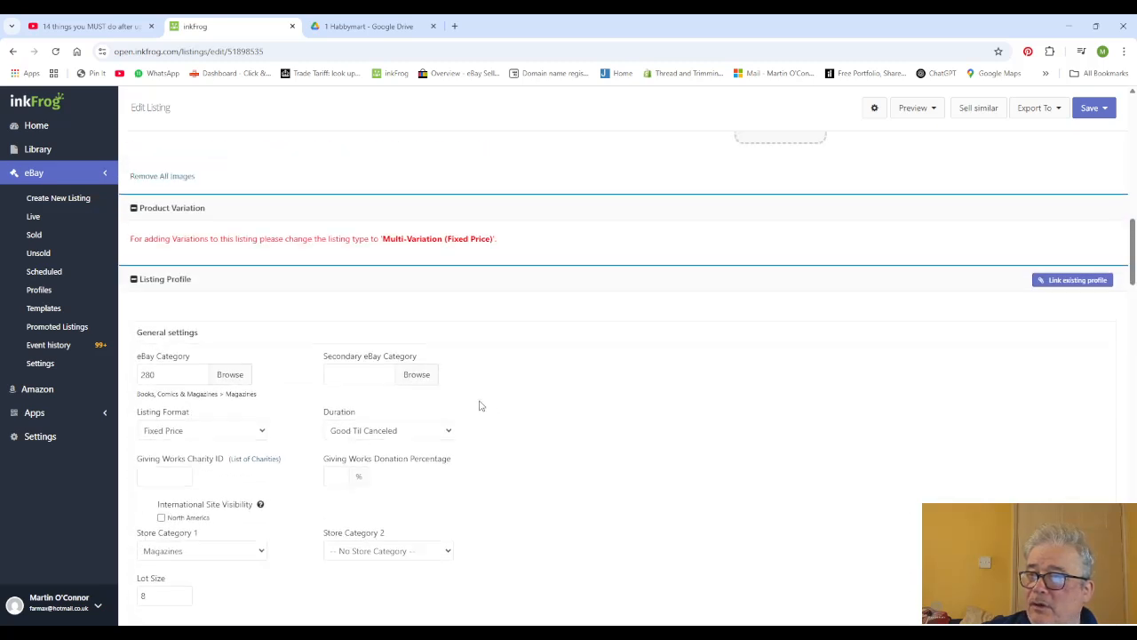
scroll(480, 405, "up", 4)
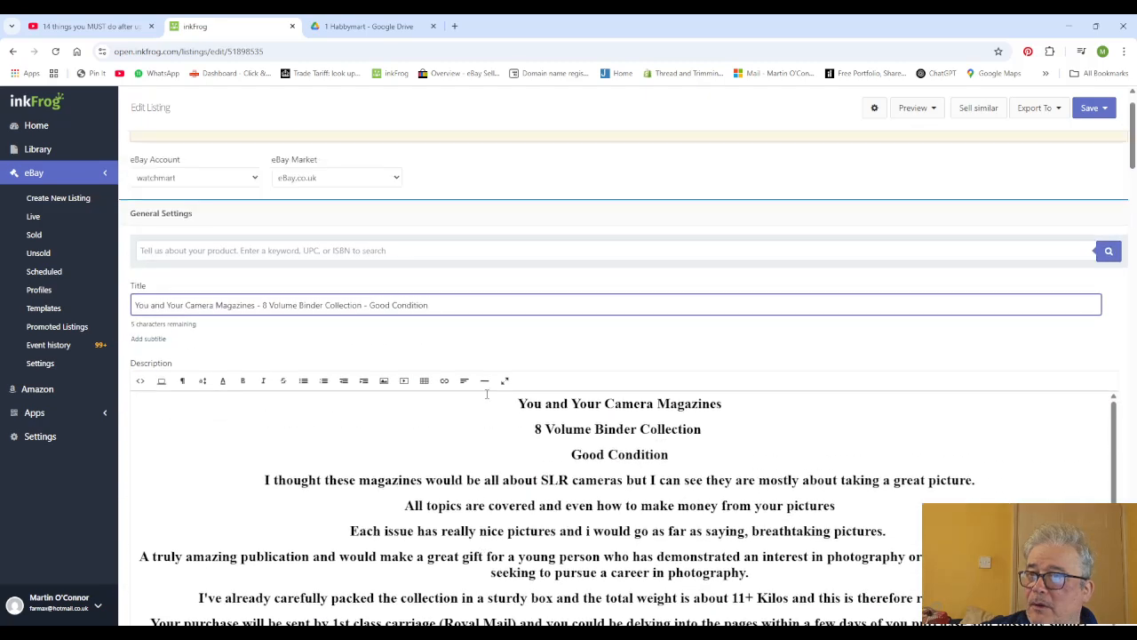
Step: Preview the camera magazines listing, save it to the library and go back to the profile's assigned listings
left_click(927, 107)
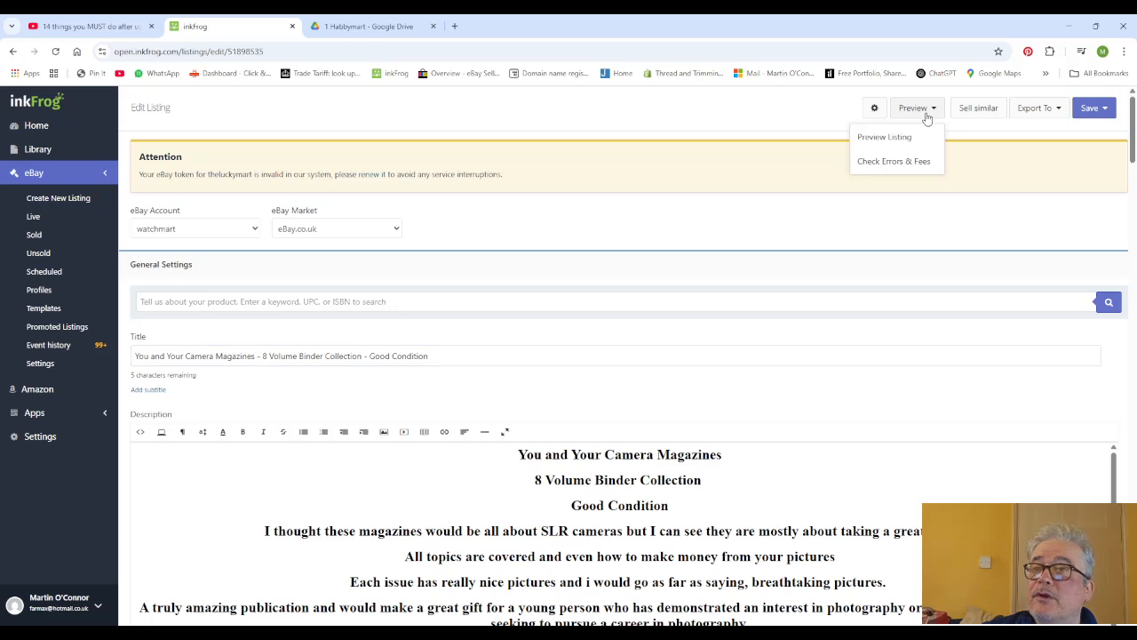
left_click(918, 139)
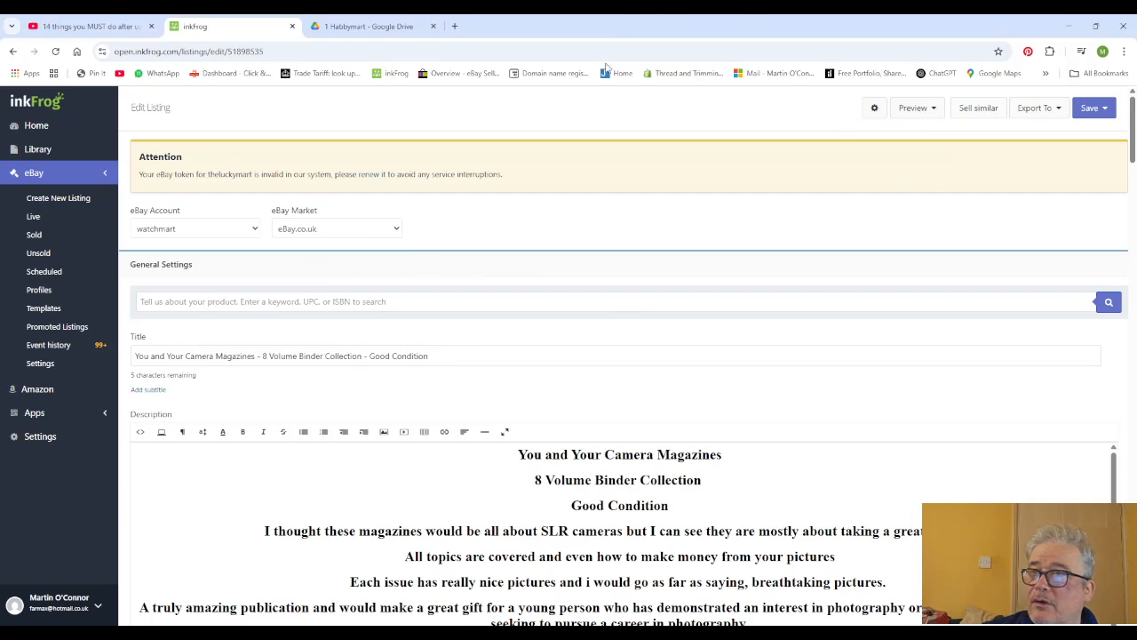
left_click(1105, 109)
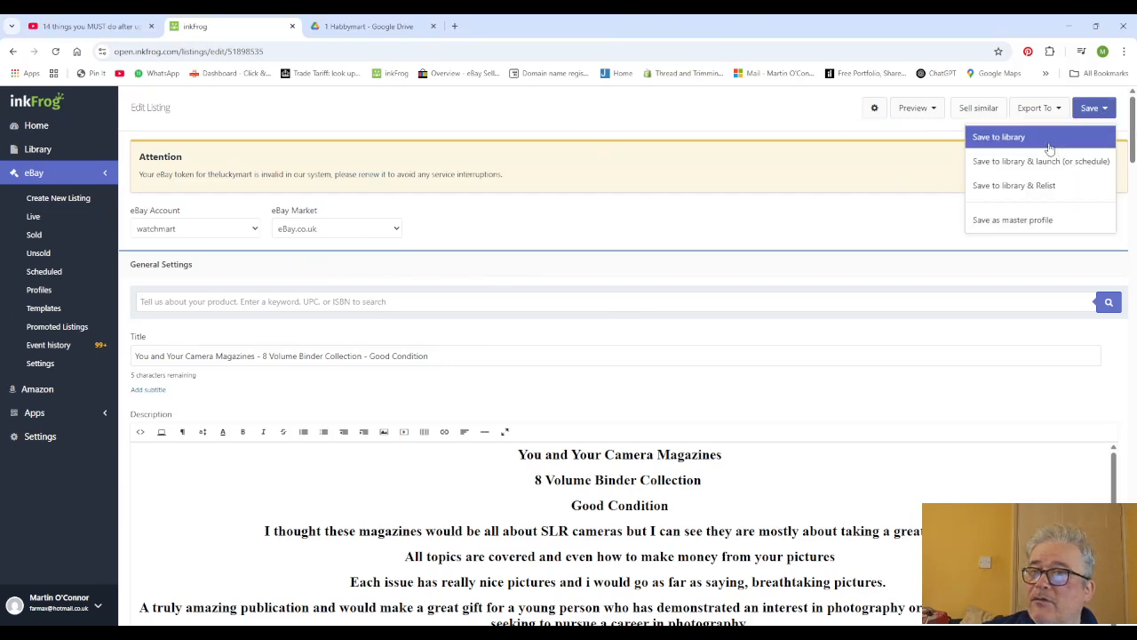
left_click(1057, 137)
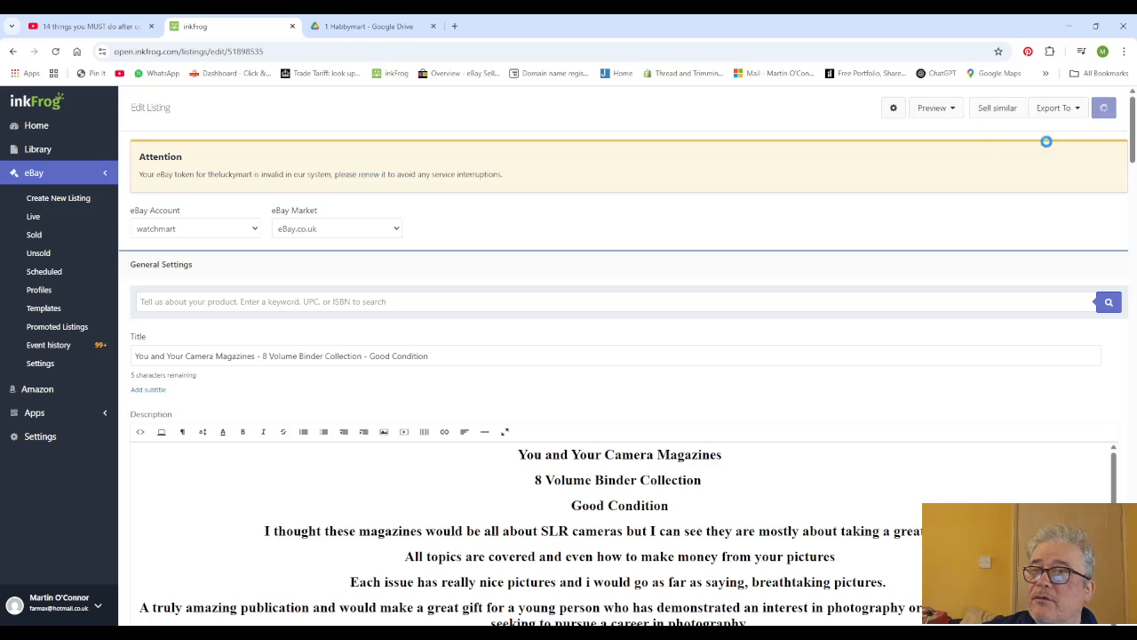
left_click(11, 50)
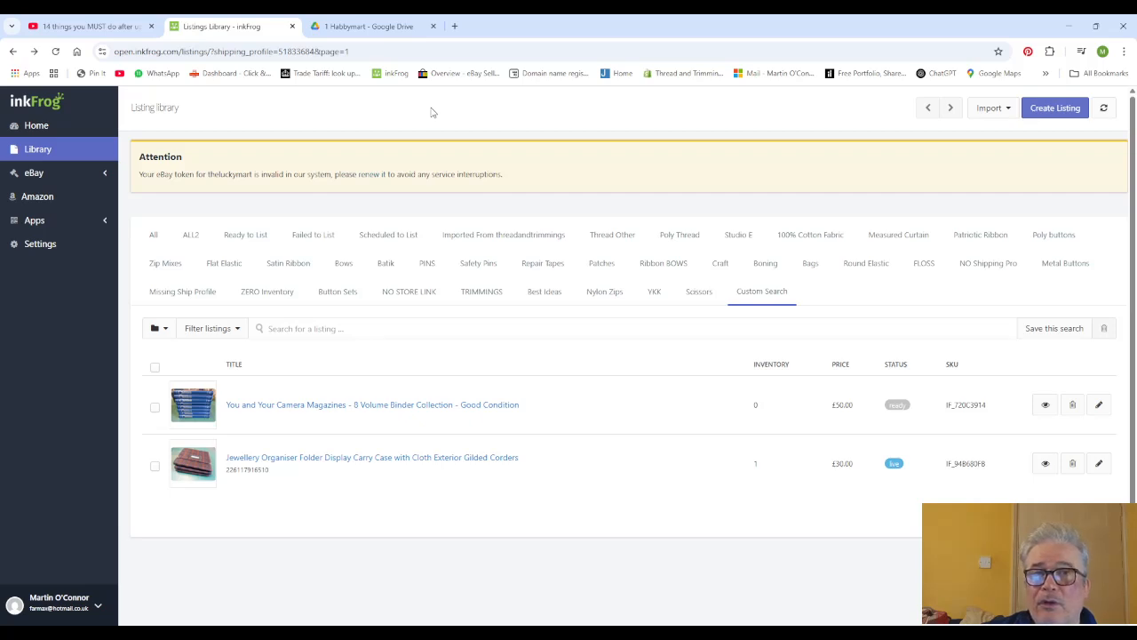
Step: Switch to Google Drive and open the "0.1 VAT Template & Data Sheet" spreadsheet from the 1 Habbymart folder
left_click(346, 26)
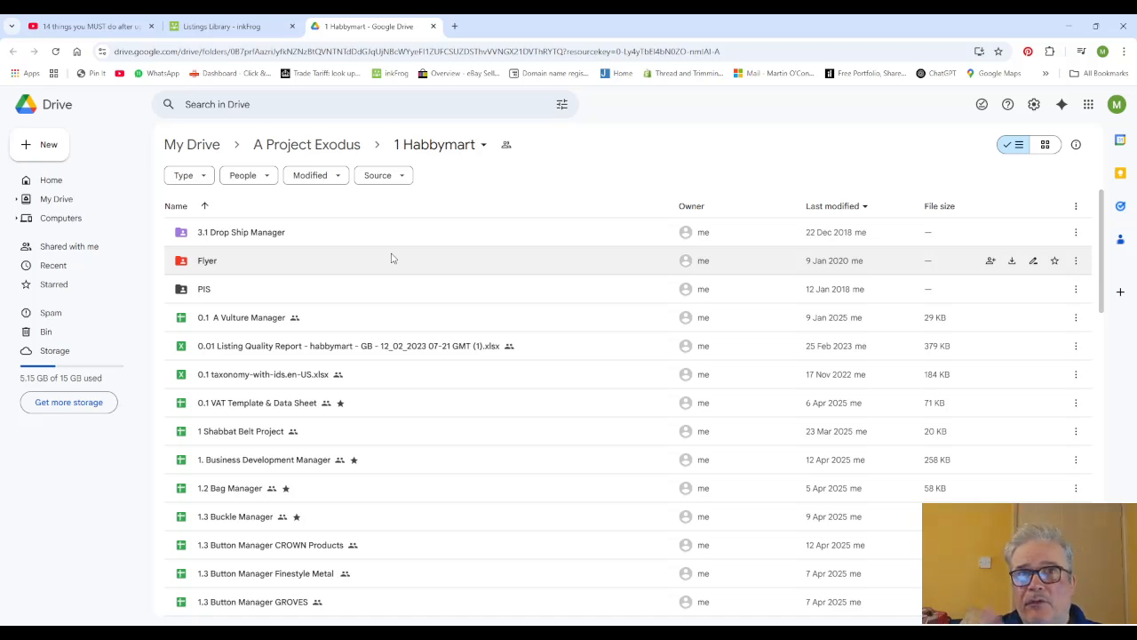
double_click(253, 408)
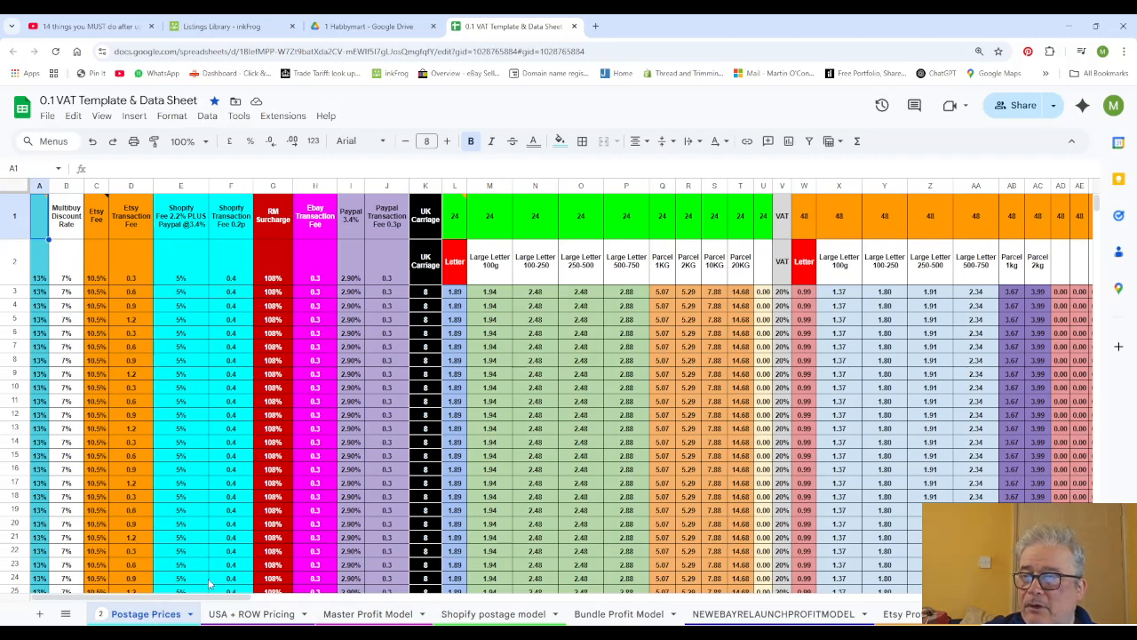
Step: Examine the fee, surcharge and Royal Mail 24 and 48 rate columns down the rows of the Postage Prices sheet
mouse_move(209, 597)
left_mouse_down()
mouse_move(984, 601)
mouse_move(497, 604)
mouse_move(497, 619)
mouse_move(227, 593)
left_mouse_up()
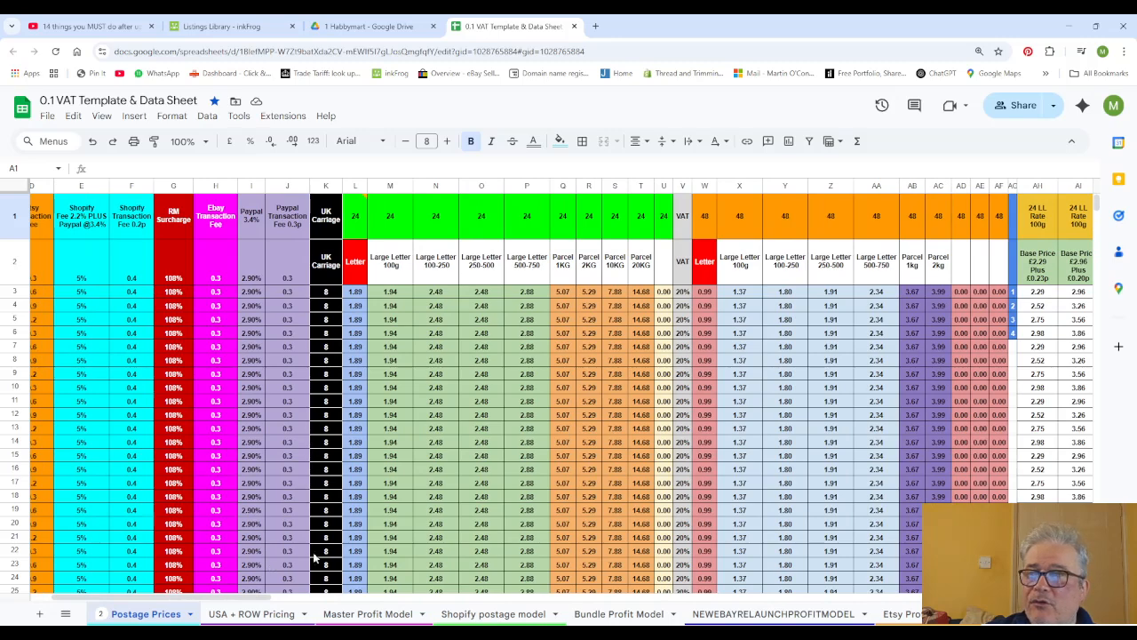
scroll(384, 528, "down", 20)
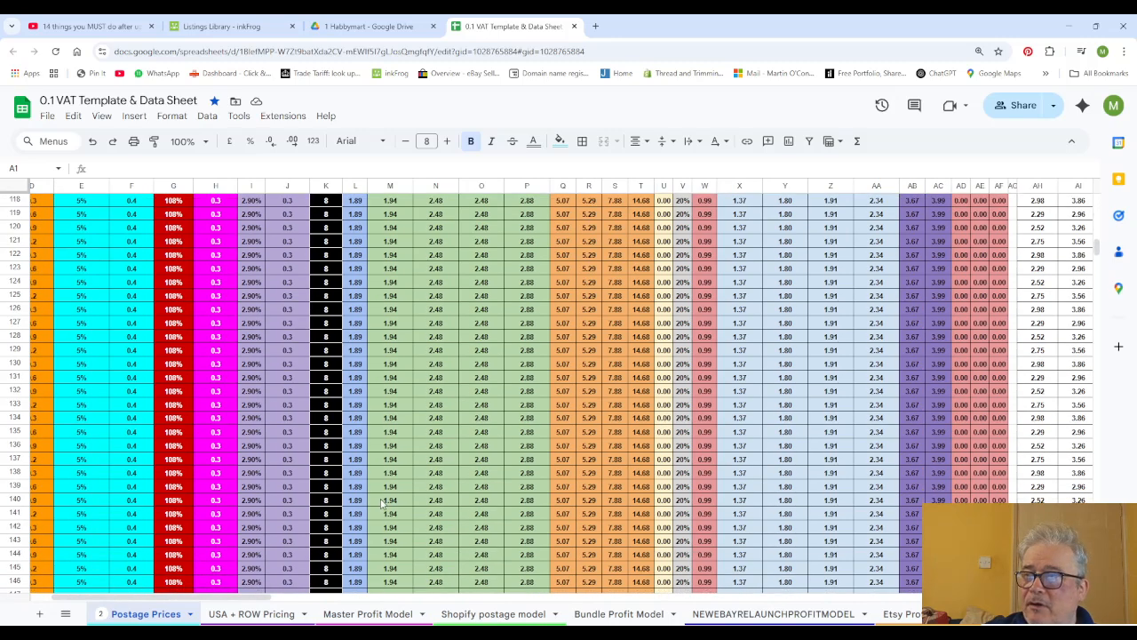
scroll(383, 503, "down", 20)
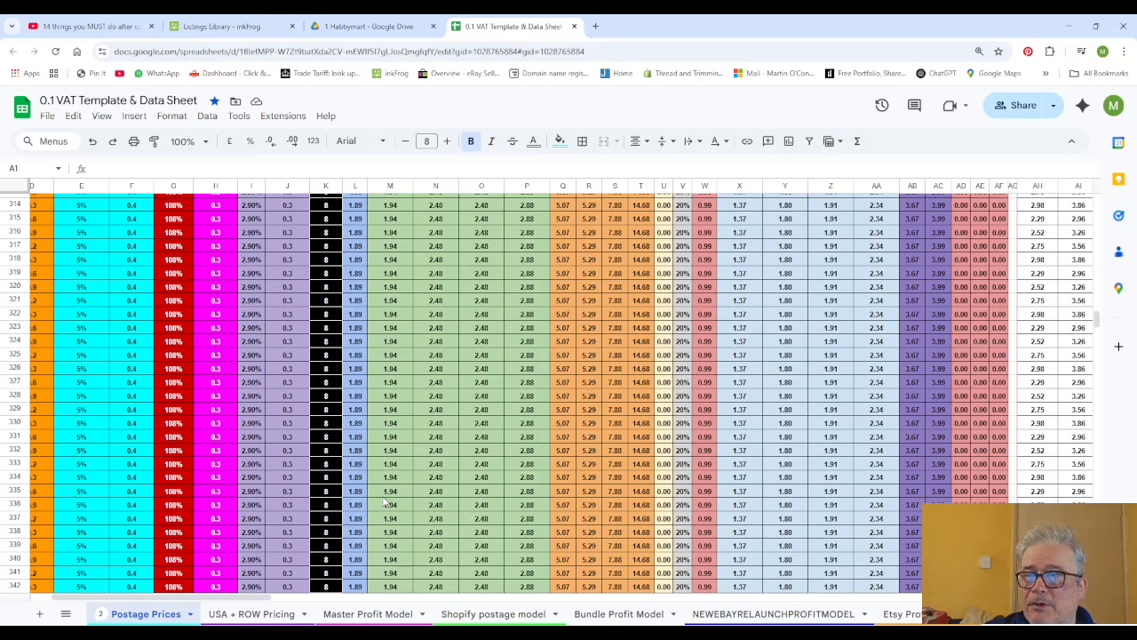
scroll(385, 503, "down", 8)
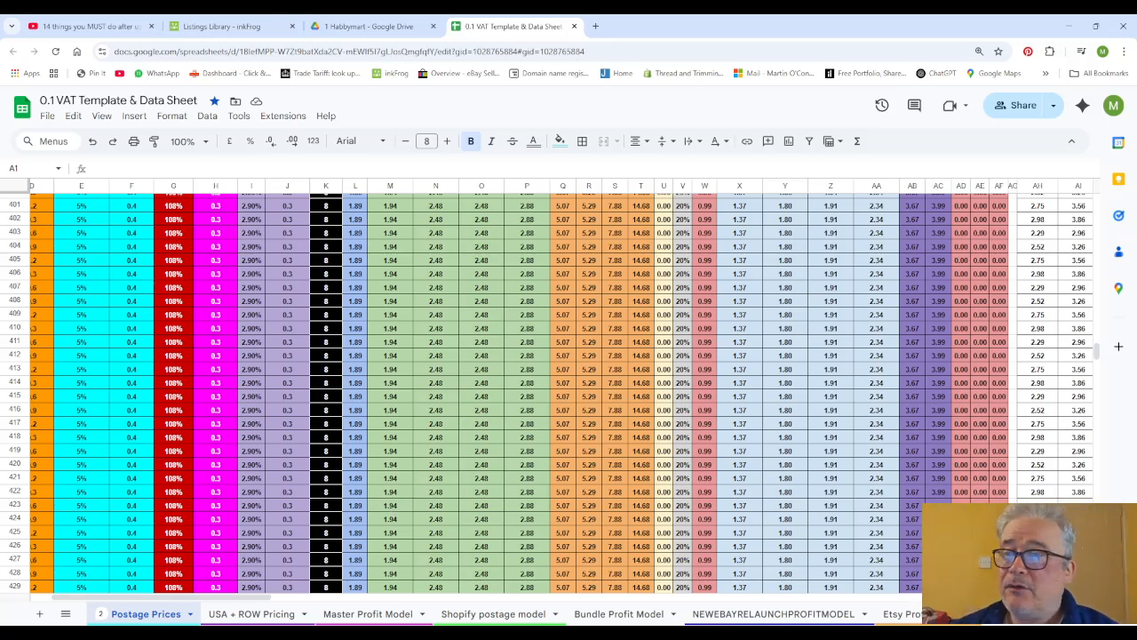
scroll(188, 402, "up", 3)
scroll(186, 402, "up", 20)
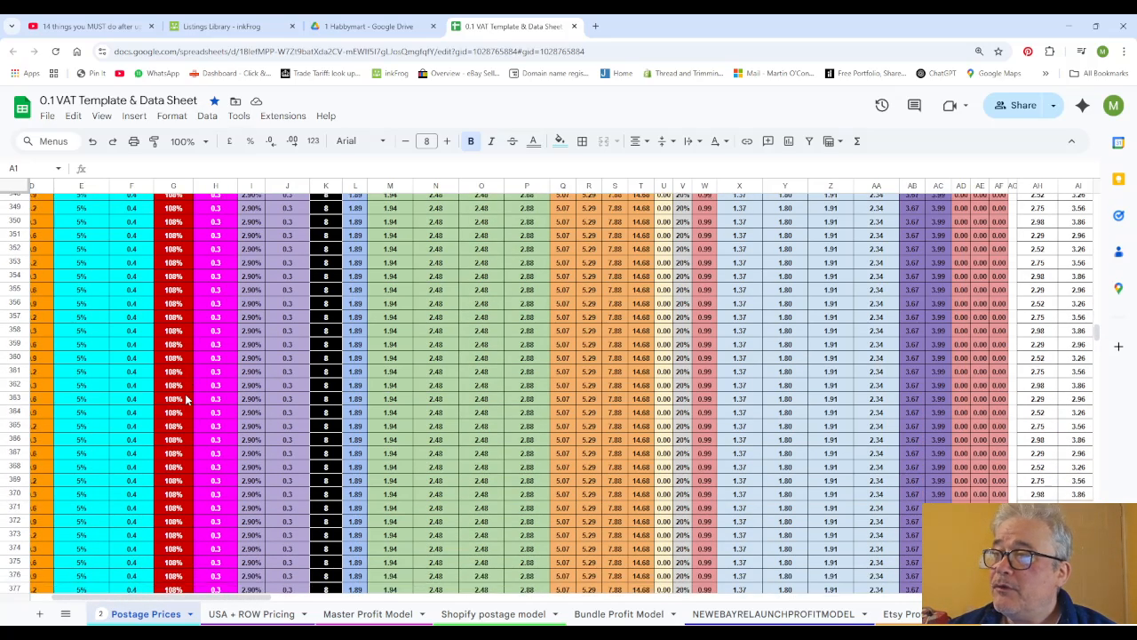
scroll(185, 402, "up", 20)
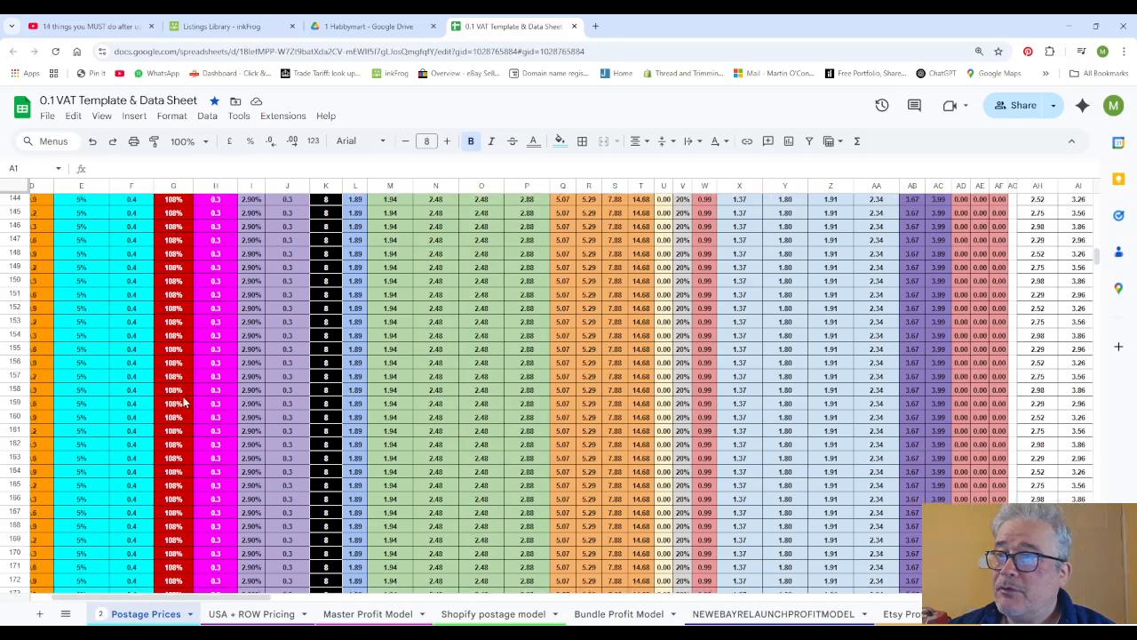
scroll(184, 402, "up", 4)
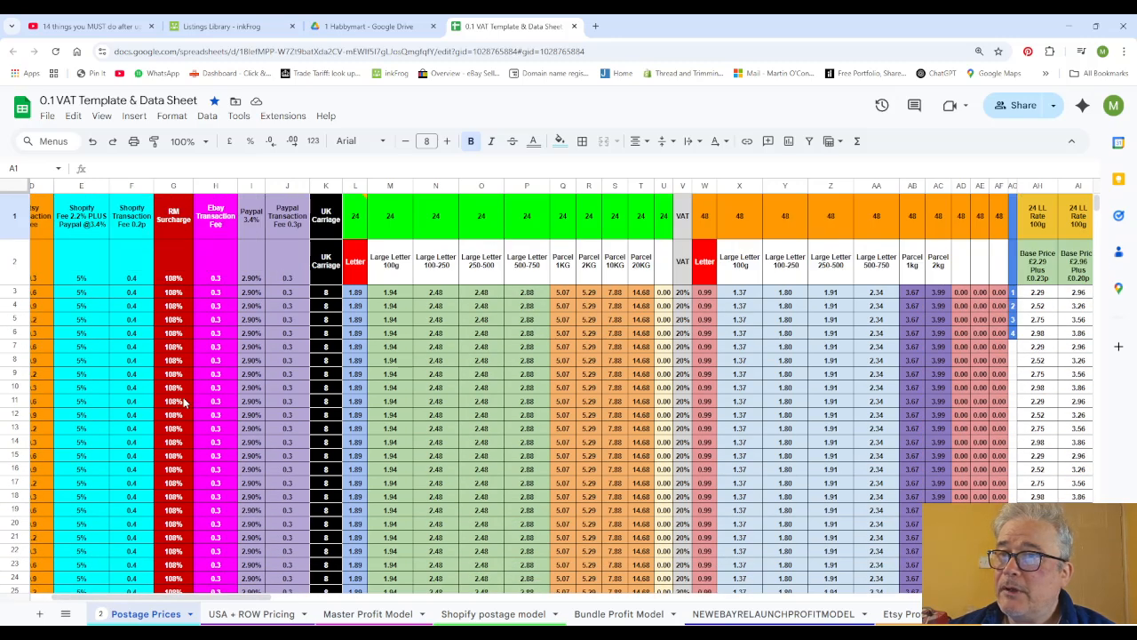
Step: Check the percentage in cell A2 of the Postage Prices sheet and its attached comment, and select the header cell A1
scroll(138, 599, "left", 3)
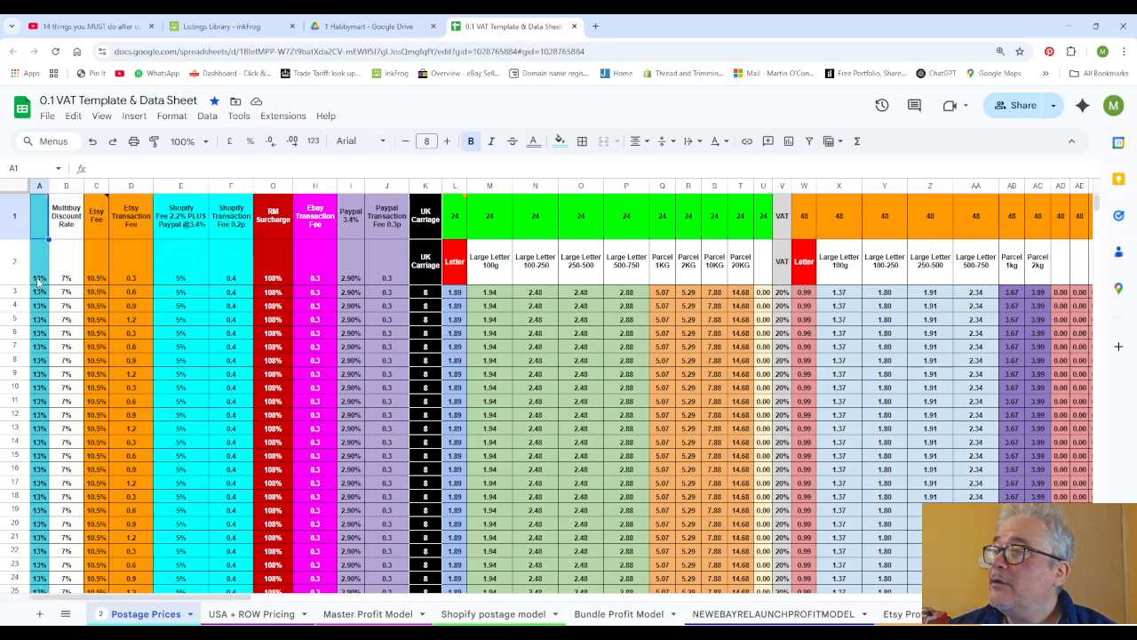
left_click(36, 275)
left_click(41, 233)
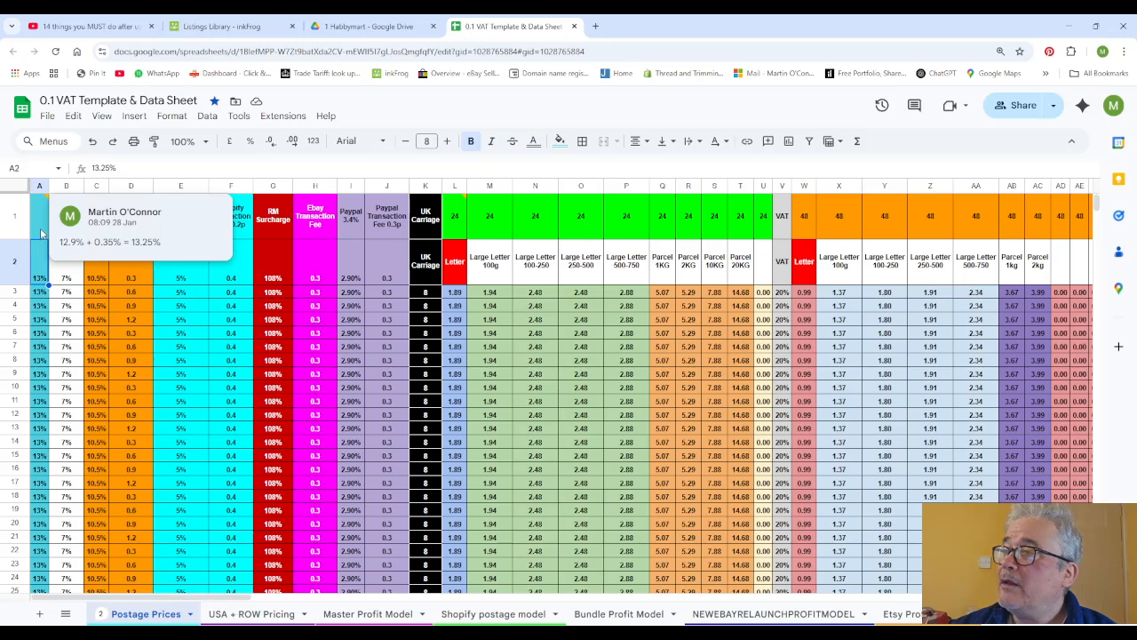
Step: Enter the heading "Ebay" in cell A1 and check the exact percentage stored in A2
type("Ebay")
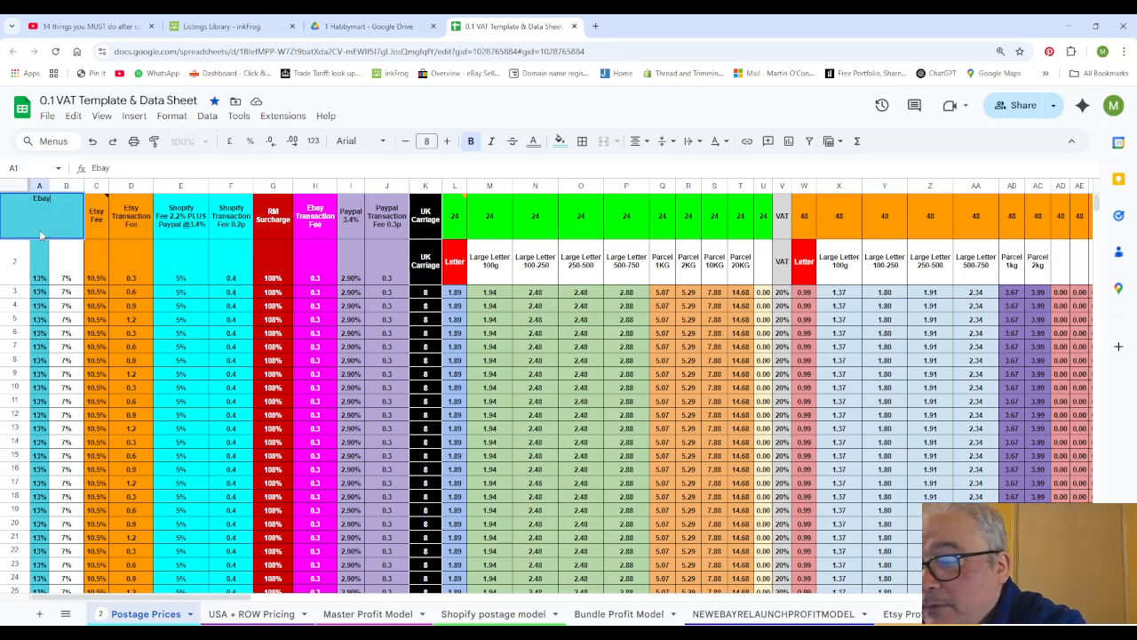
key("Return")
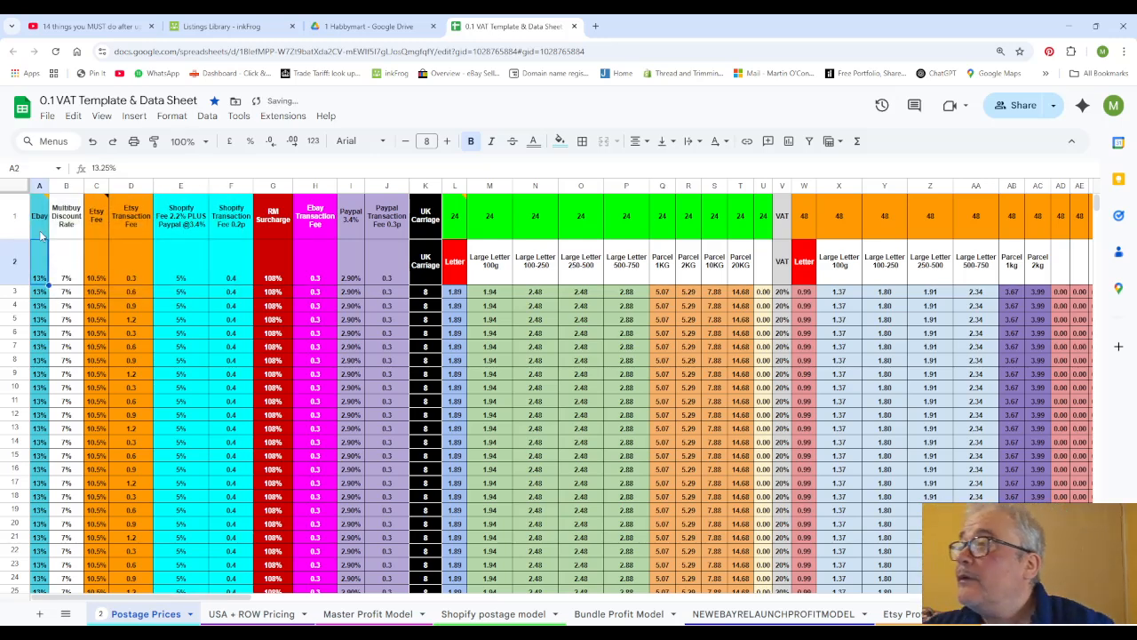
left_click(122, 168)
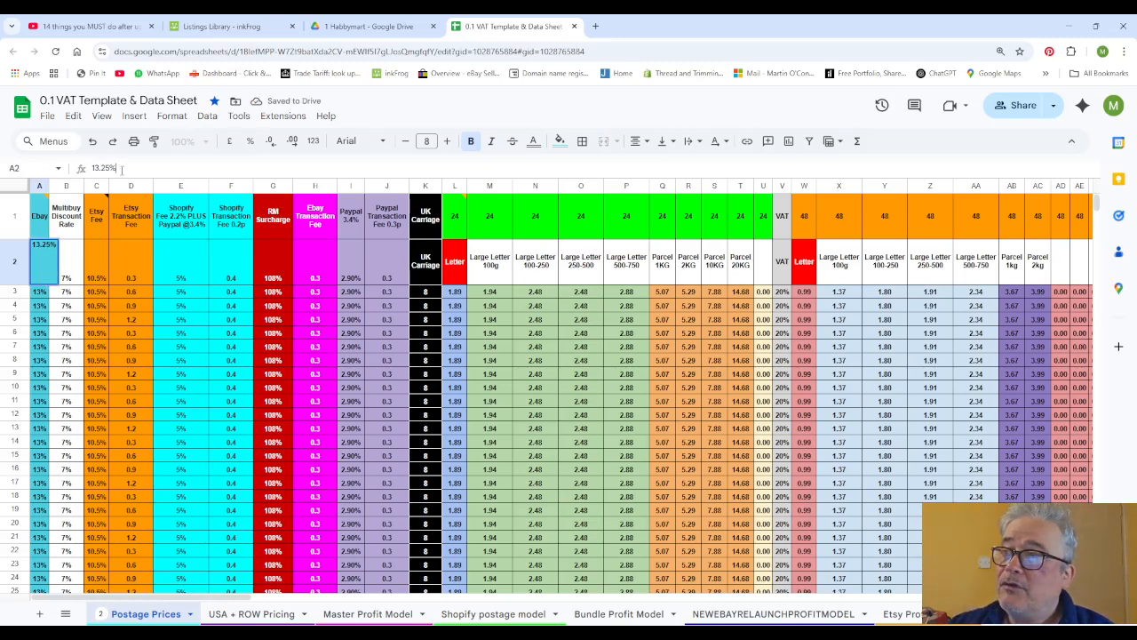
left_click_drag(121, 168, 92, 169)
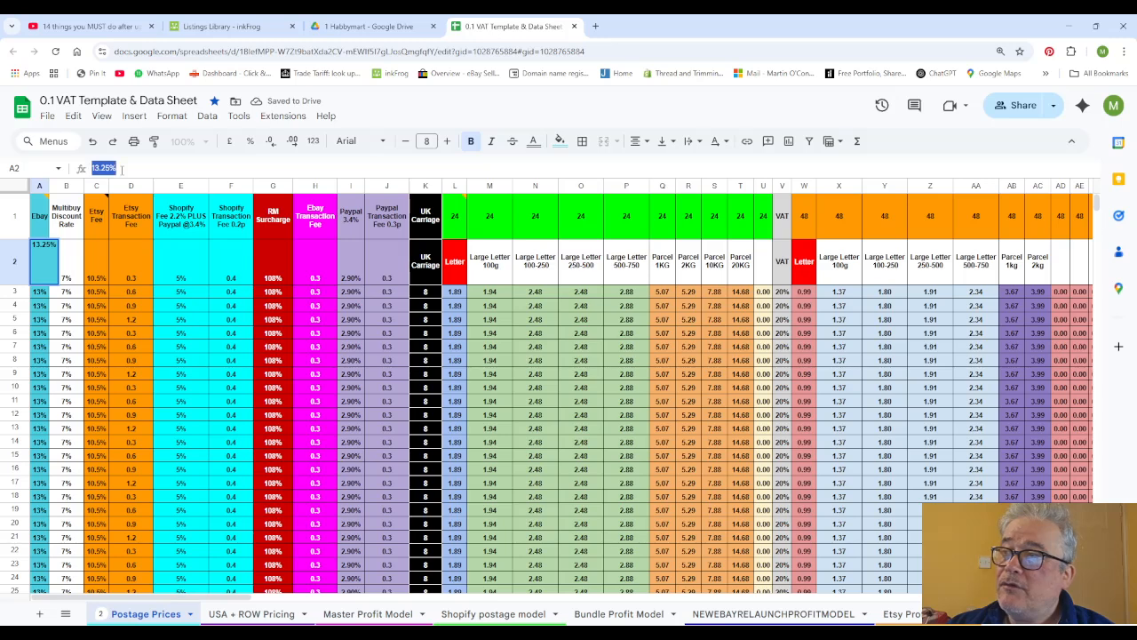
Step: Check the multibuy discount rate in column B and read the note attached to the Etsy Fee header
left_click(68, 293)
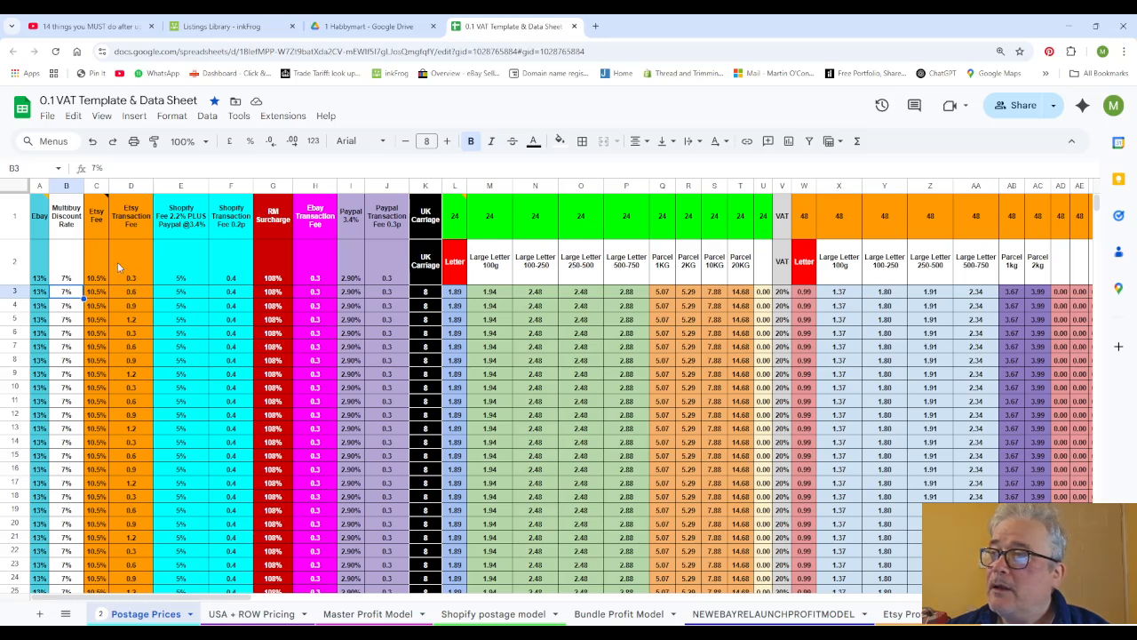
left_click(98, 221)
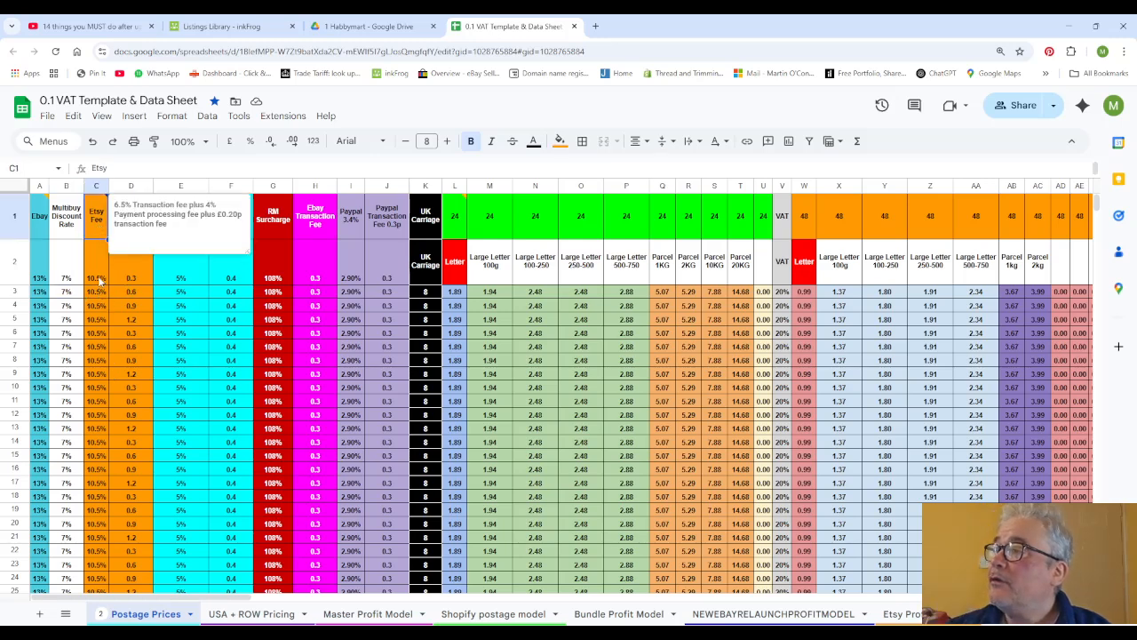
left_click(134, 222)
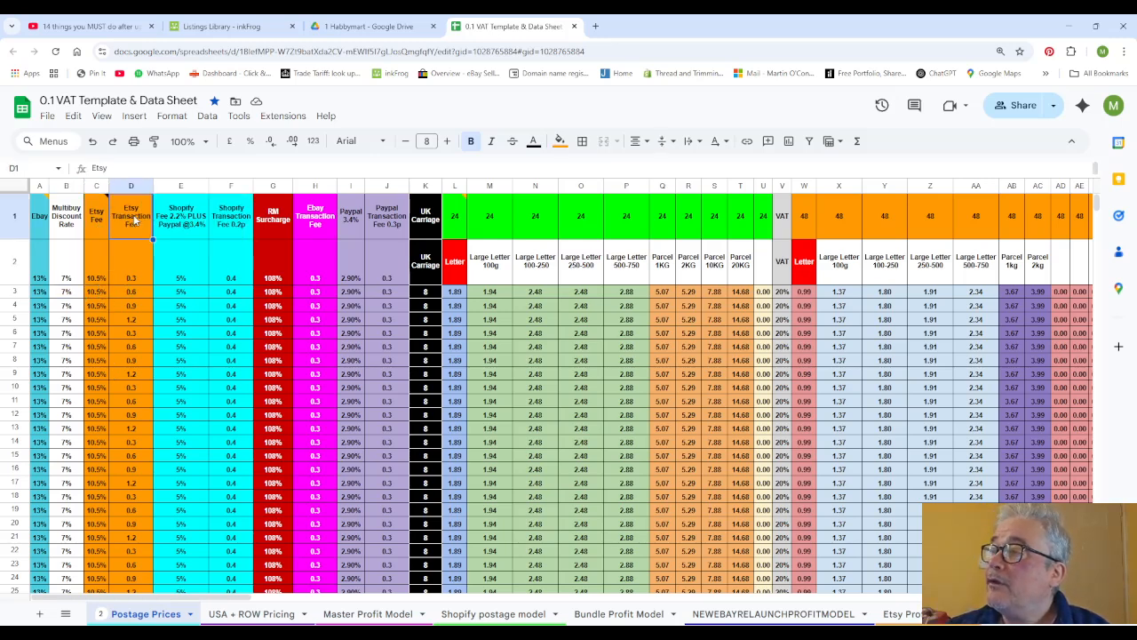
Step: Examine how the Etsy Transaction Fee formulas build up and repeat down rows 2 to 13
left_click(131, 281)
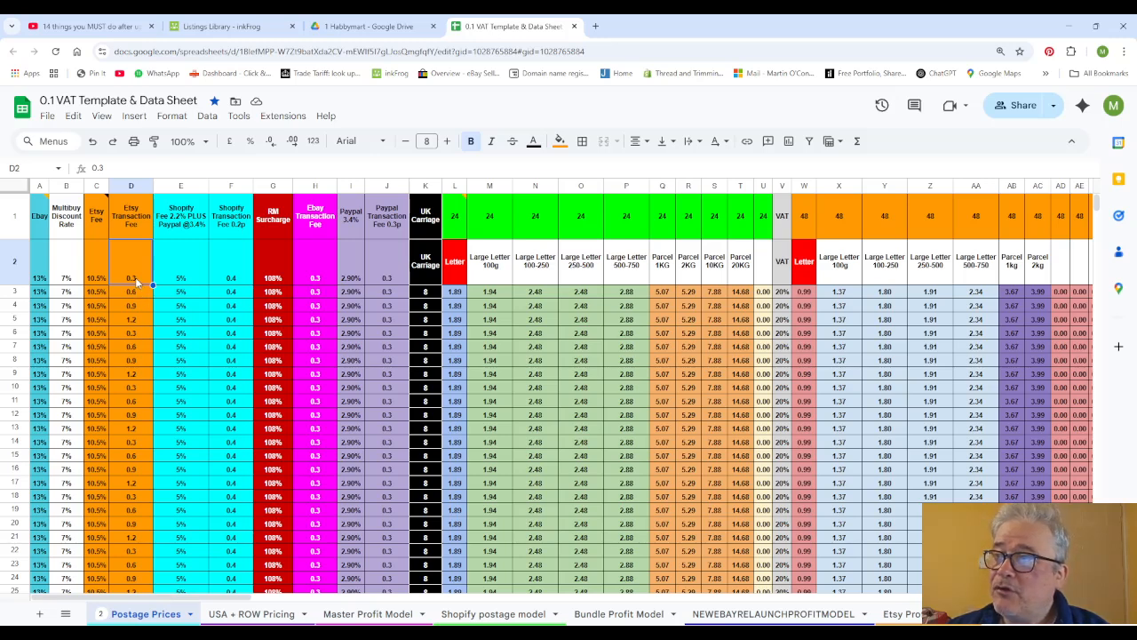
left_click(134, 294)
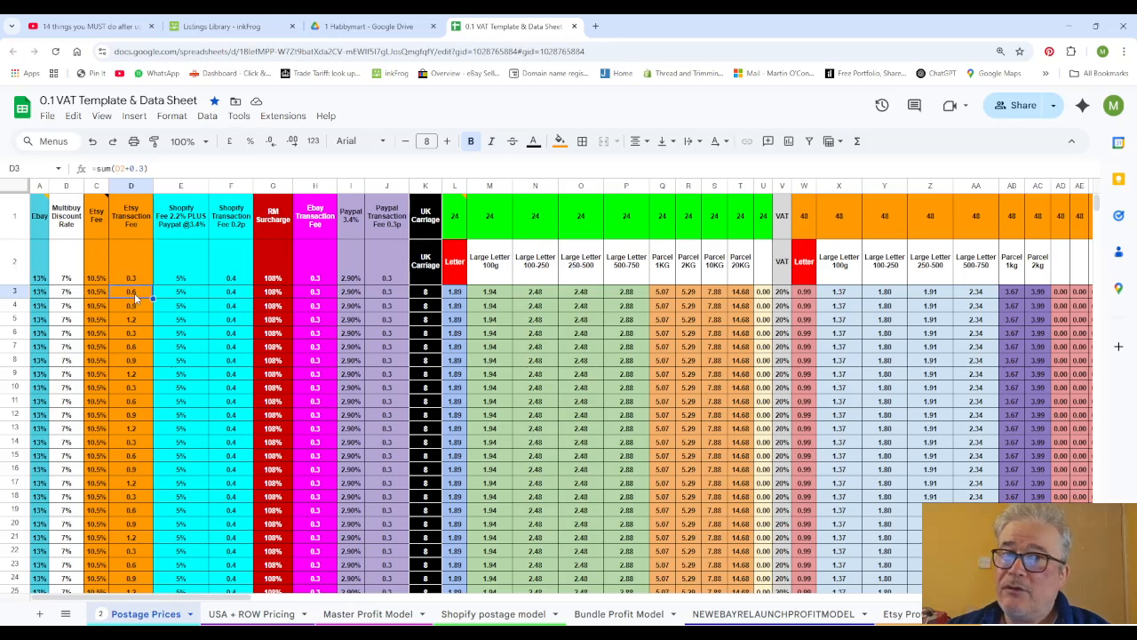
left_click(134, 308)
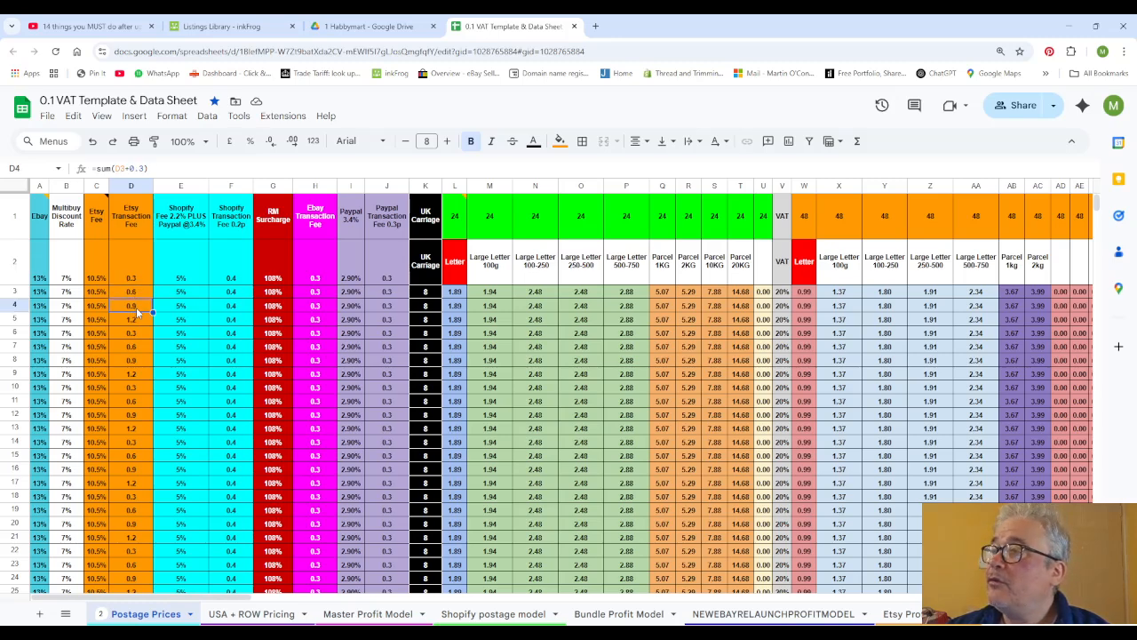
left_click(135, 322)
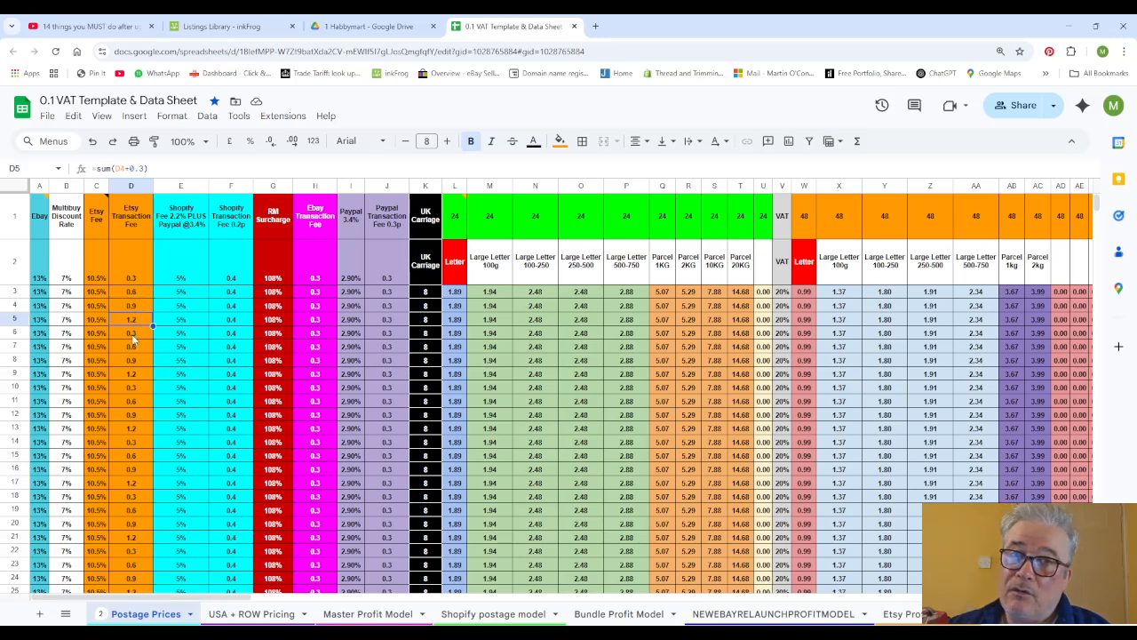
left_click(134, 337)
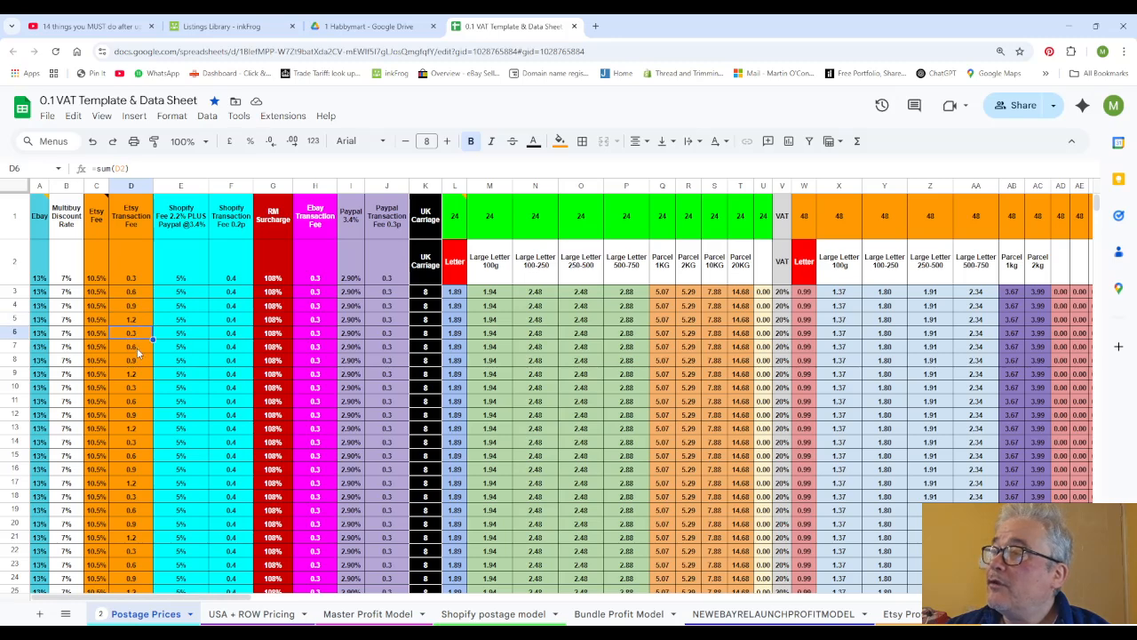
left_click(137, 350)
left_click(139, 375)
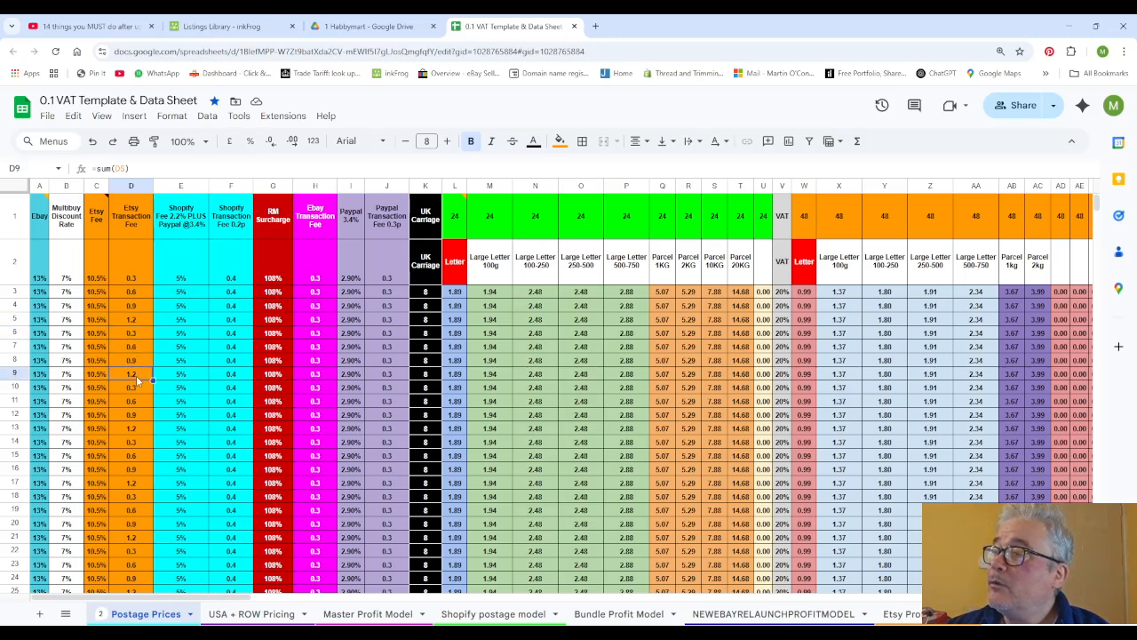
left_click(137, 389)
left_click(135, 401)
left_click(136, 415)
left_click(136, 428)
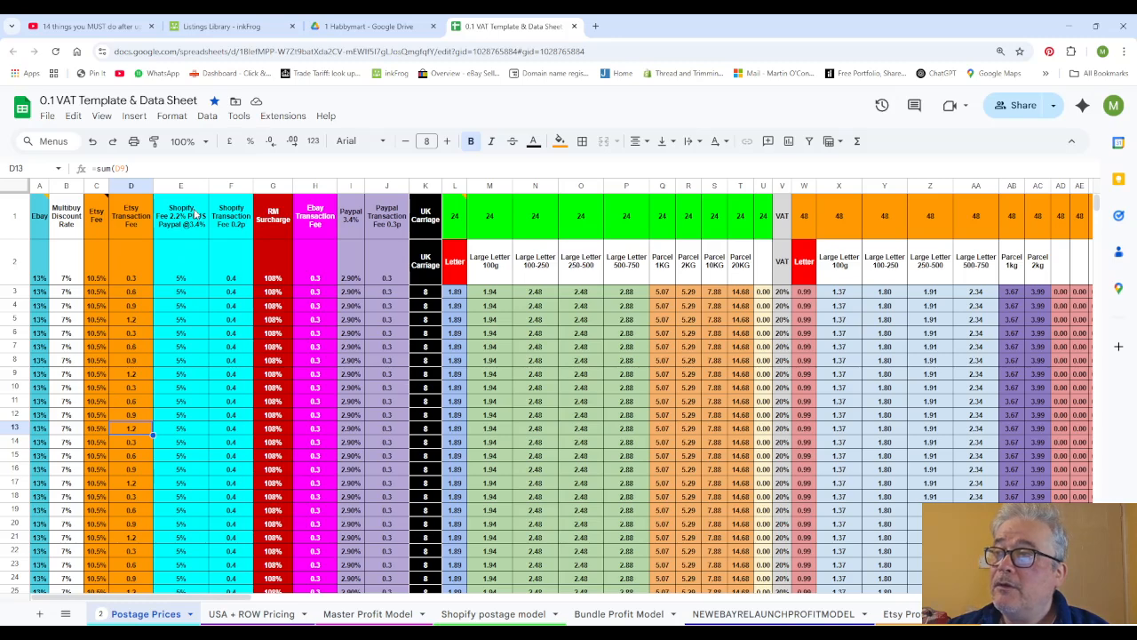
Step: Check the Shopify fee, Shopify transaction fee and RM Surcharge values in row 2
left_click(196, 280)
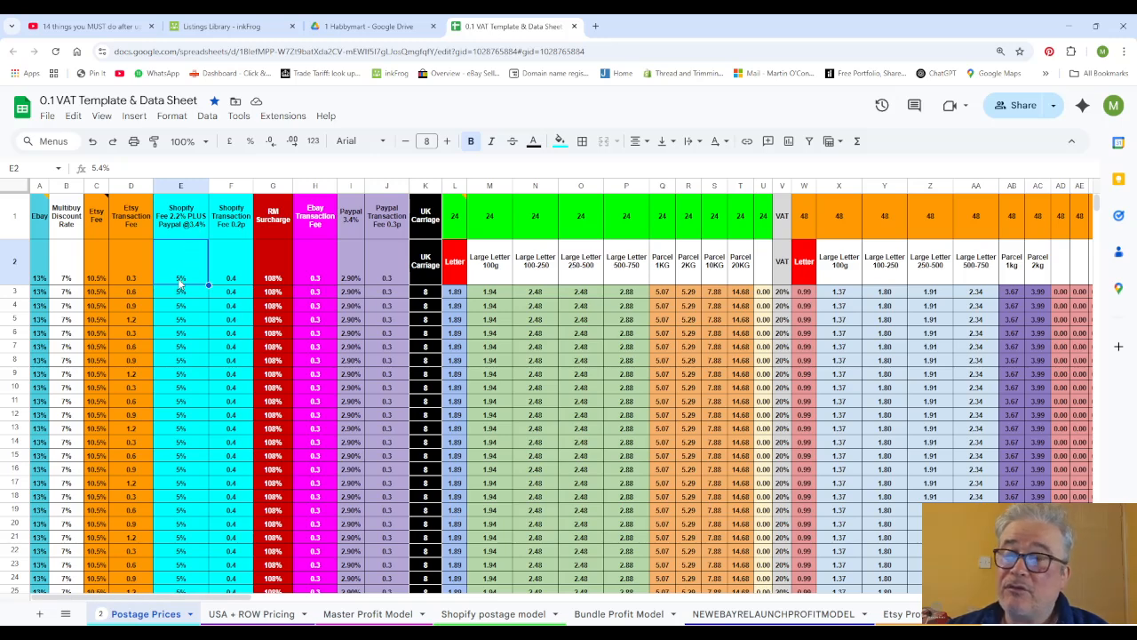
left_click(235, 283)
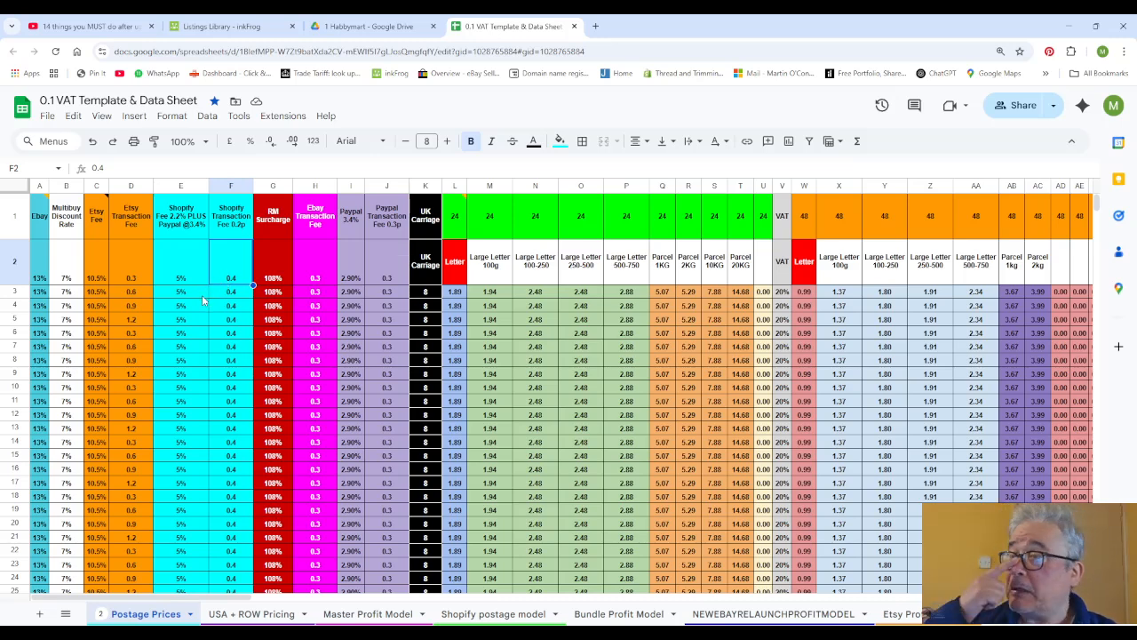
left_click(282, 218)
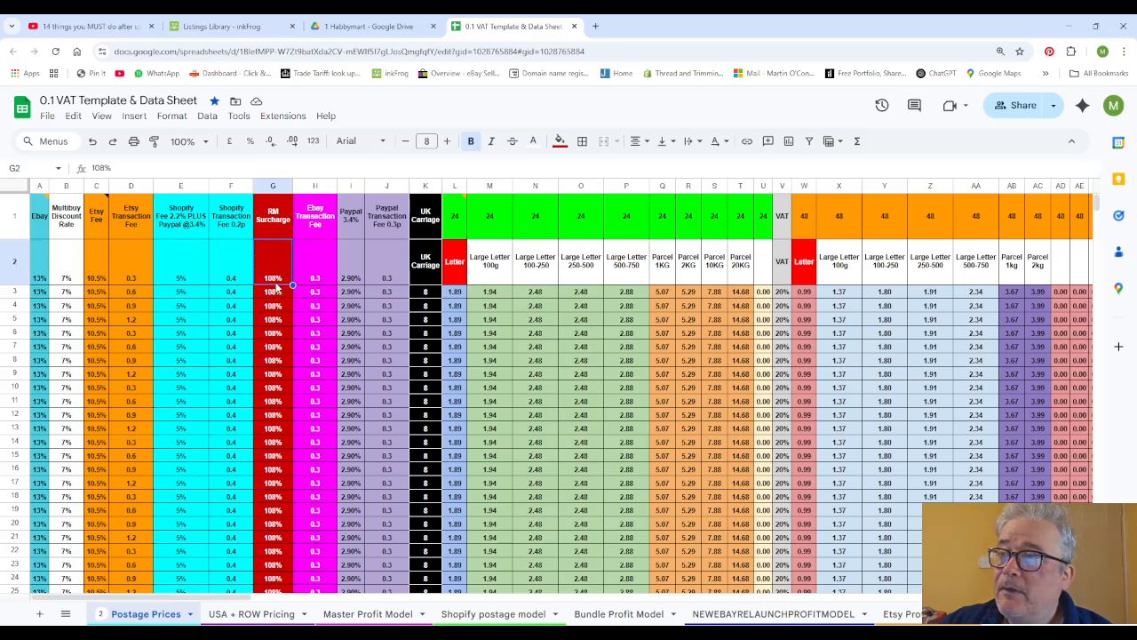
Step: Examine the Ebay Transaction Fee column from its header down to row 6
left_click(325, 213)
mouse_move(48, 220)
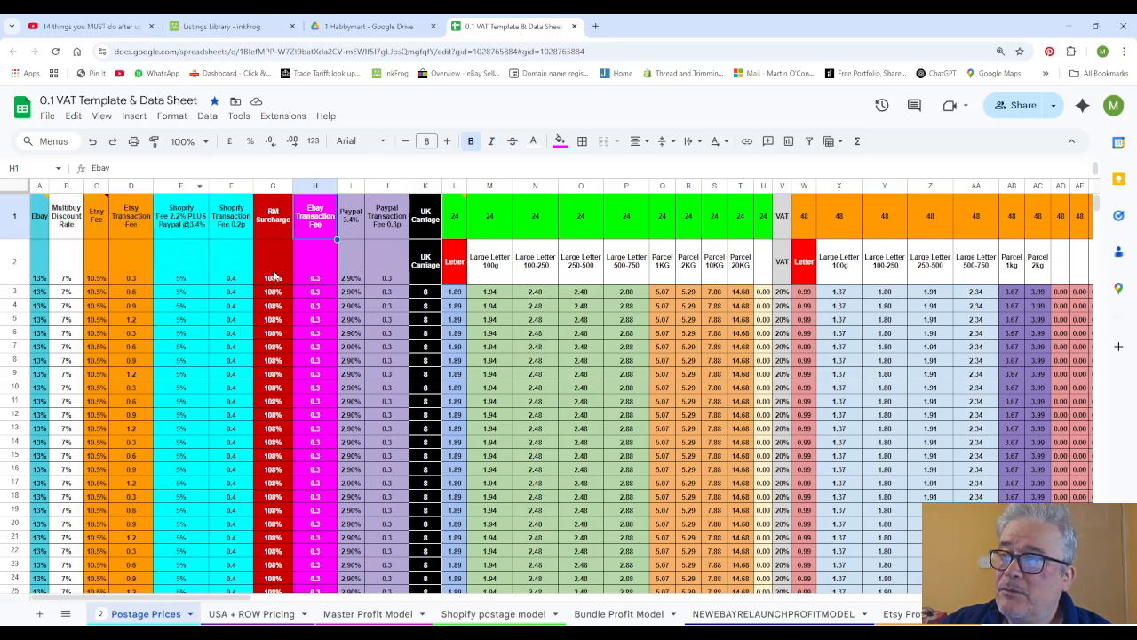
left_click(324, 280)
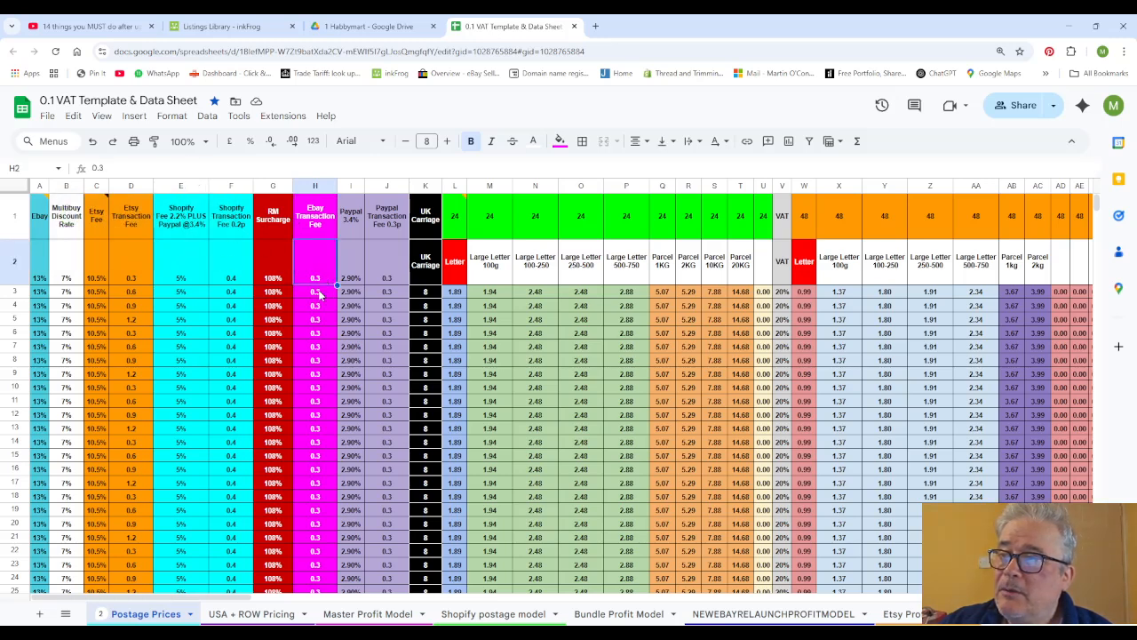
left_click(320, 294)
left_click(320, 306)
left_click(321, 320)
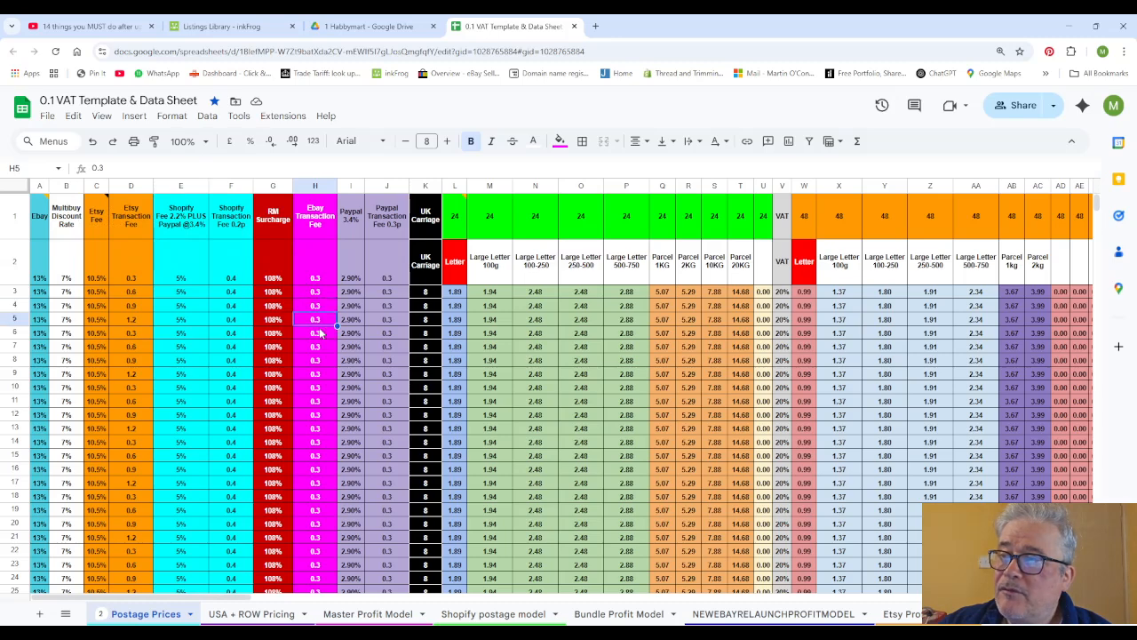
left_click(321, 332)
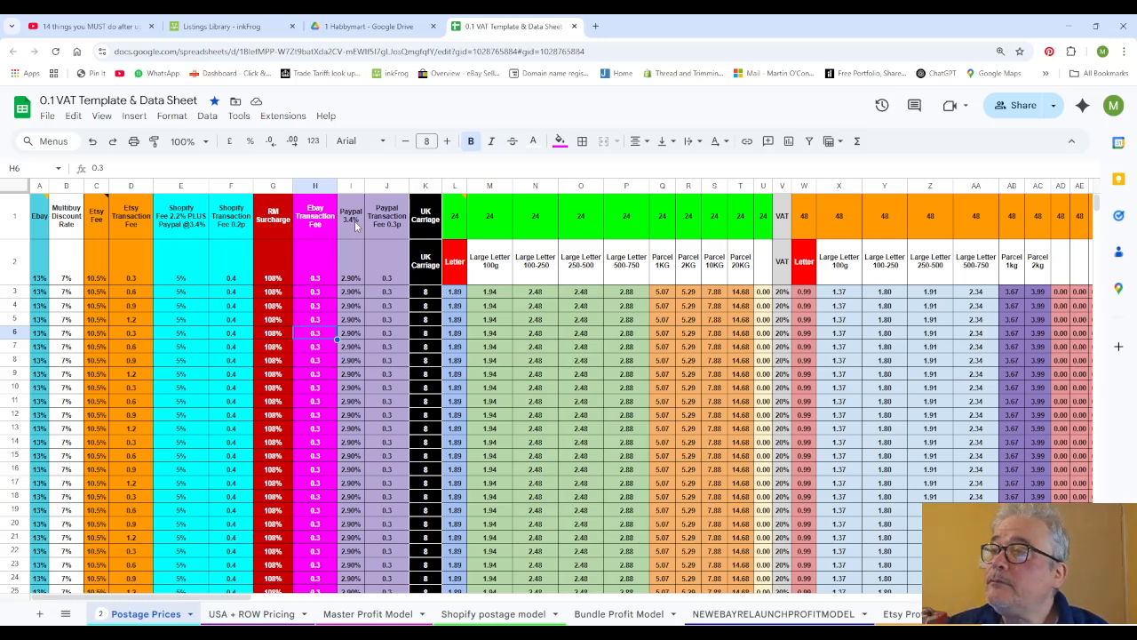
Step: Check the Paypal percentage, the Paypal transaction fee and the UK Carriage values
left_click(355, 279)
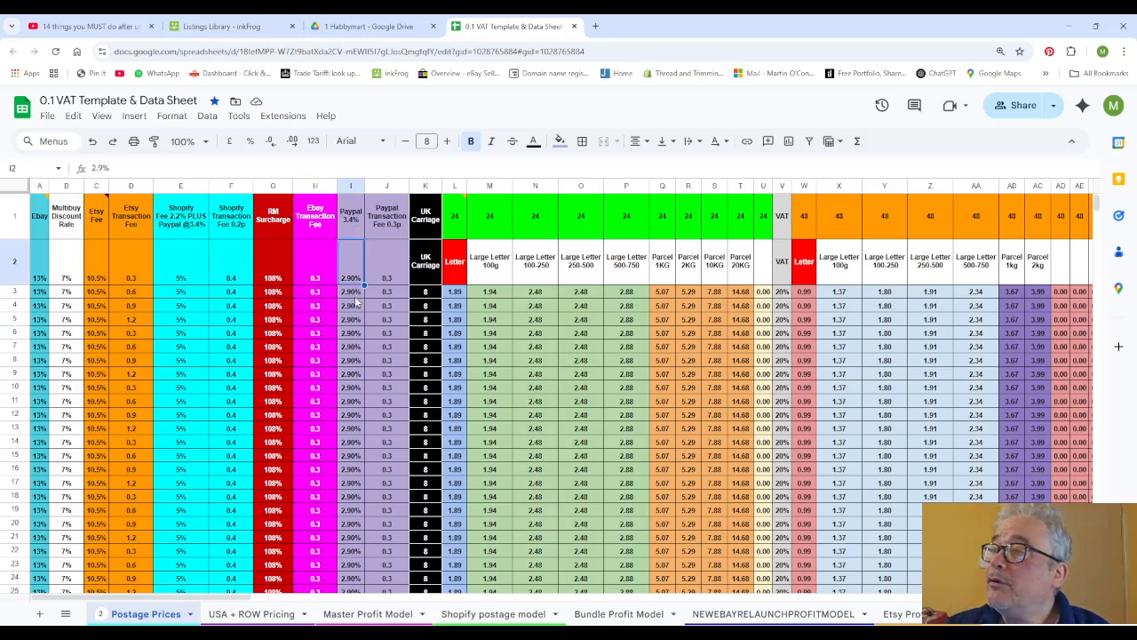
left_click(385, 223)
left_click(394, 279)
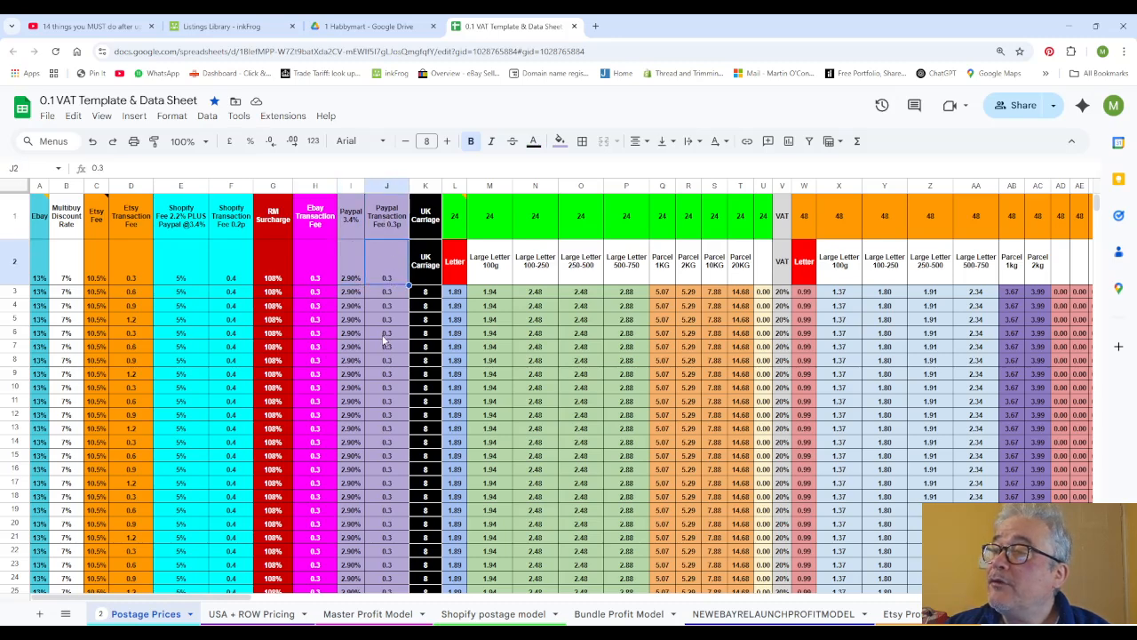
left_click(430, 221)
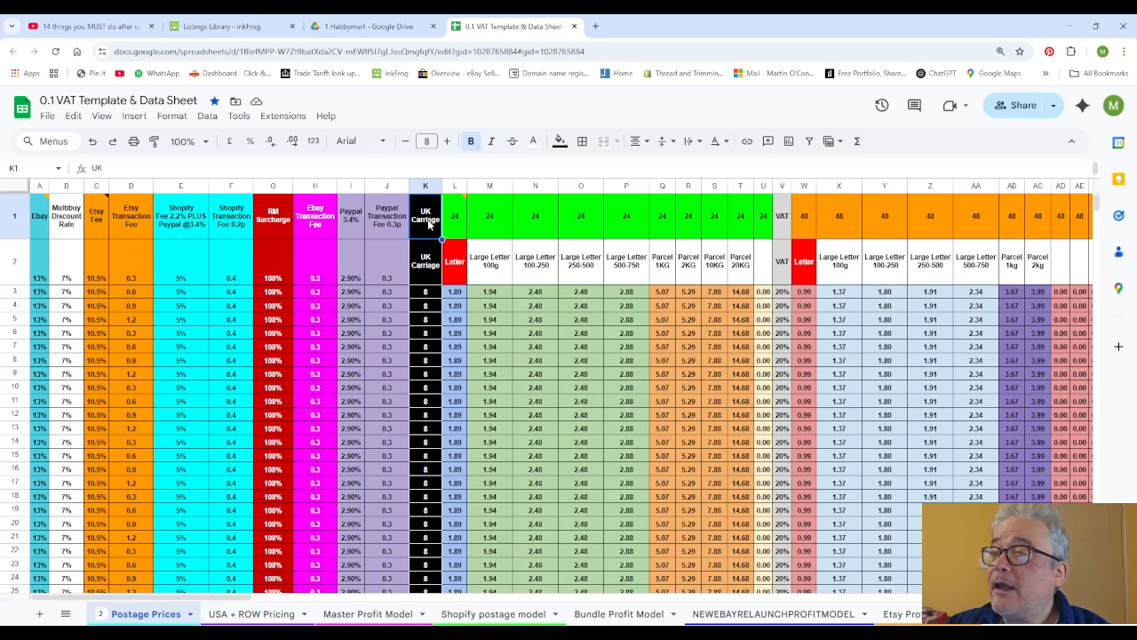
left_click(429, 292)
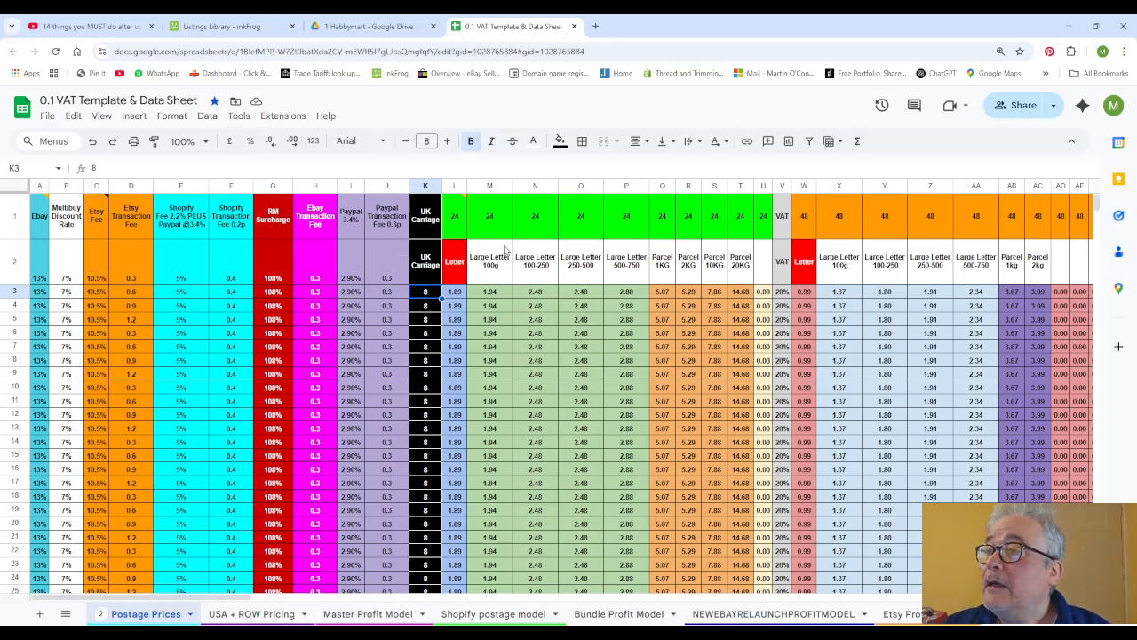
Step: Read the comment on the 24 service header in L1 and check the Large Letter 100g and 100-250 price formulas
mouse_move(459, 208)
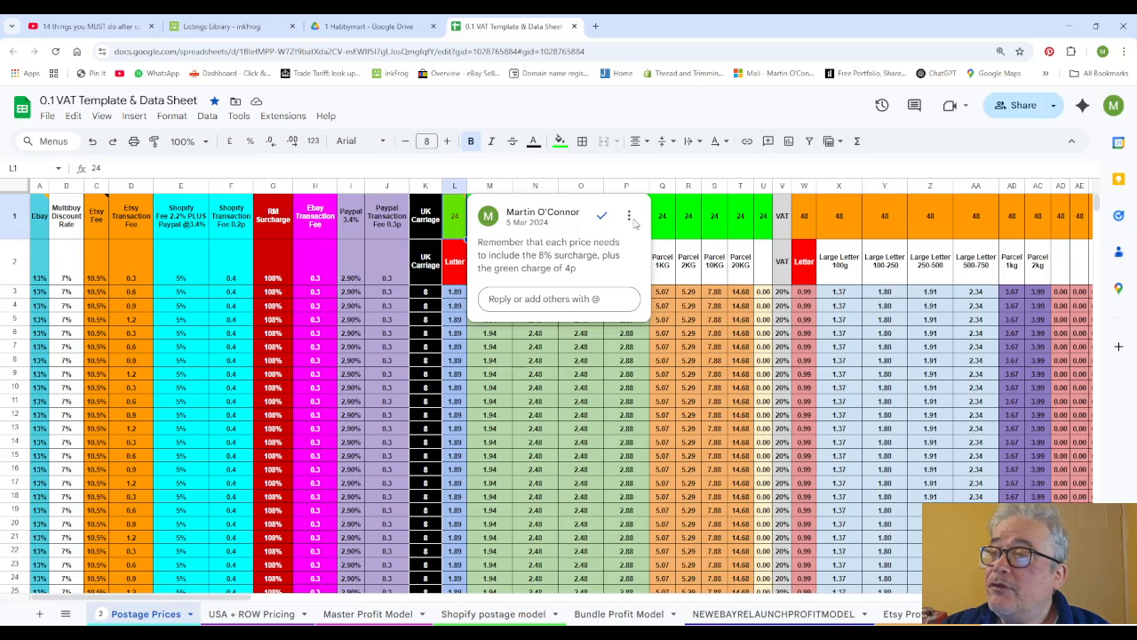
left_click(737, 220)
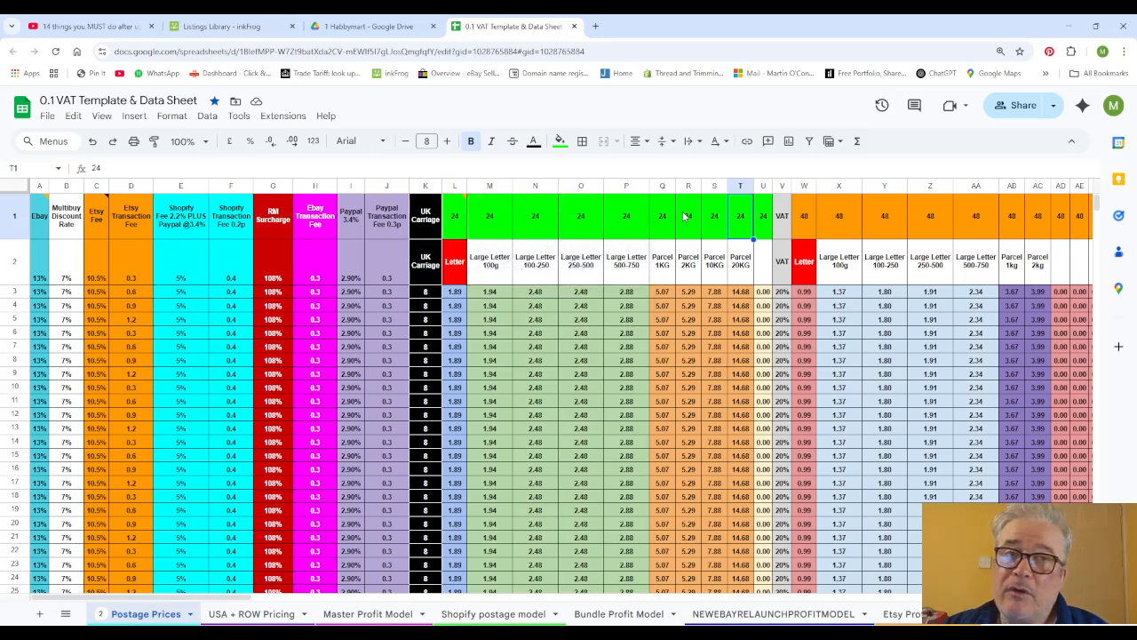
left_click(495, 275)
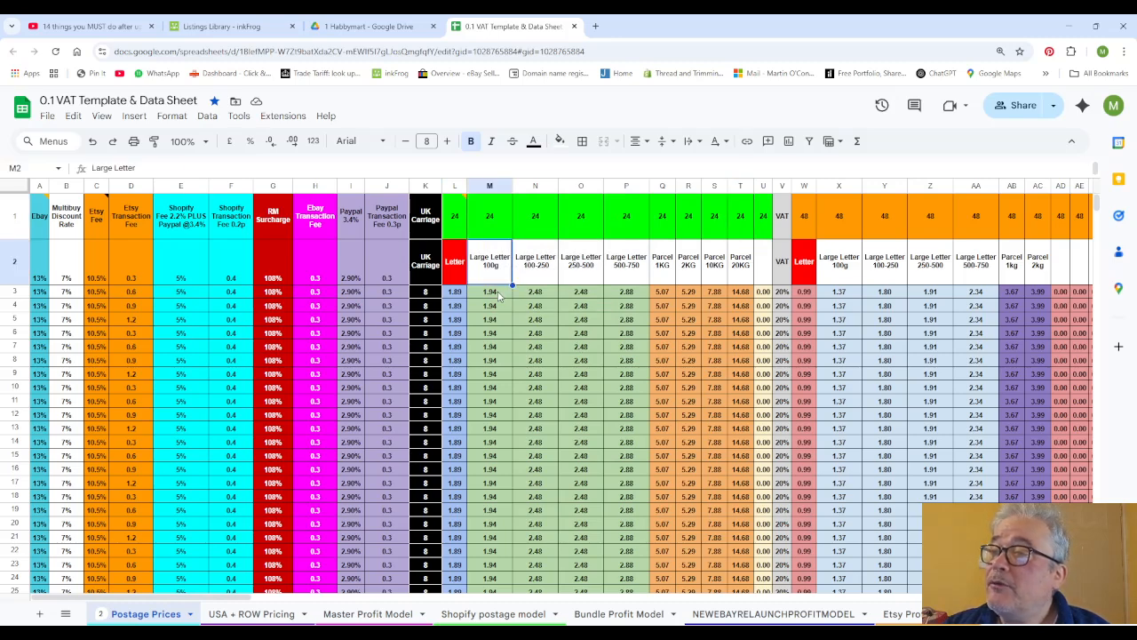
left_click(499, 296)
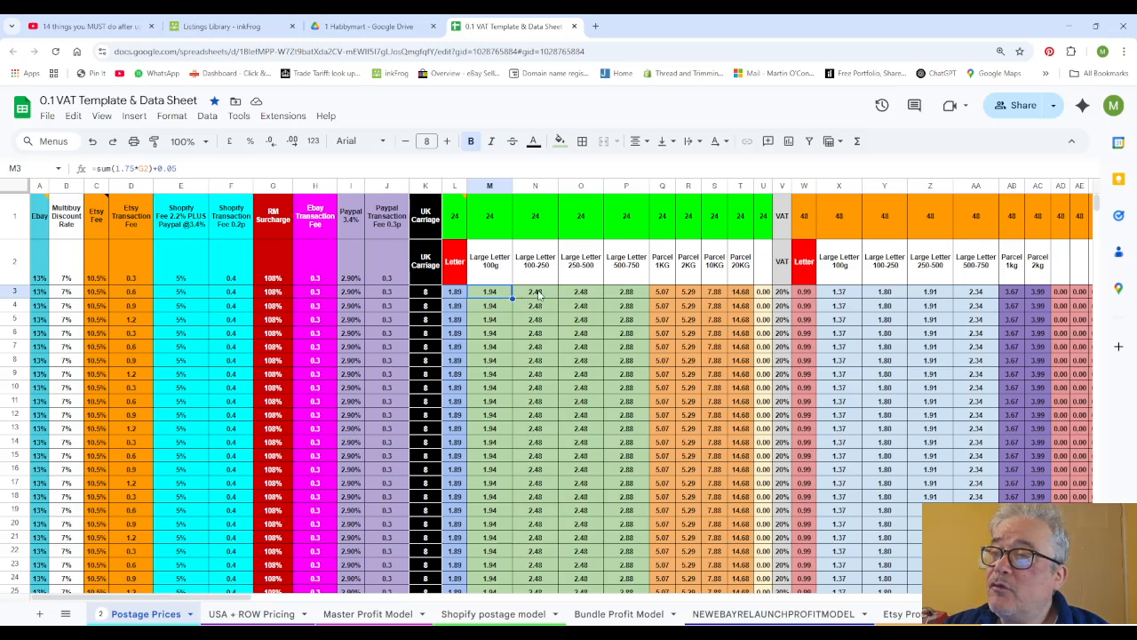
left_click(539, 296)
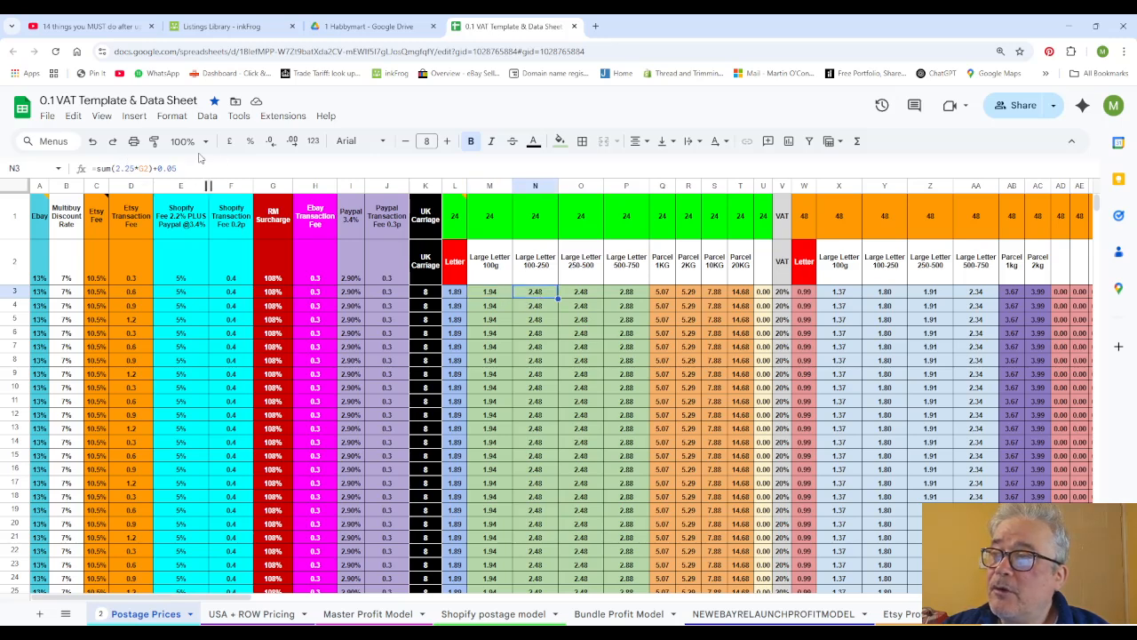
Step: Compare the row 3 price formulas for the 24 service from Large Letter 100g through 500-750 to Parcel 1KG
left_click(480, 298)
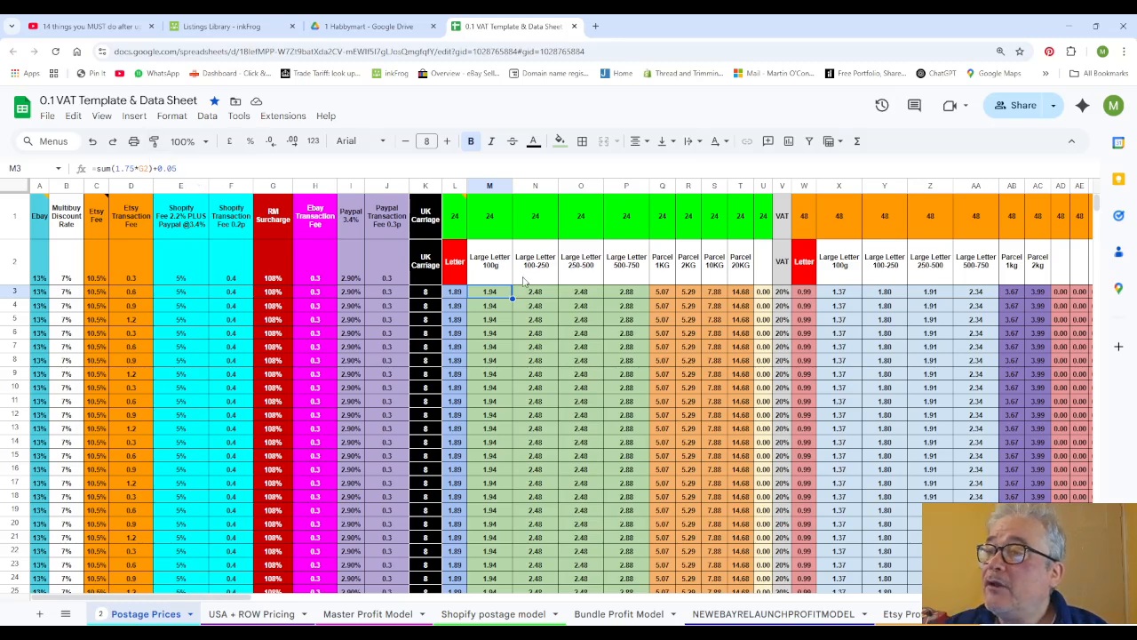
left_click(545, 295)
left_click(584, 296)
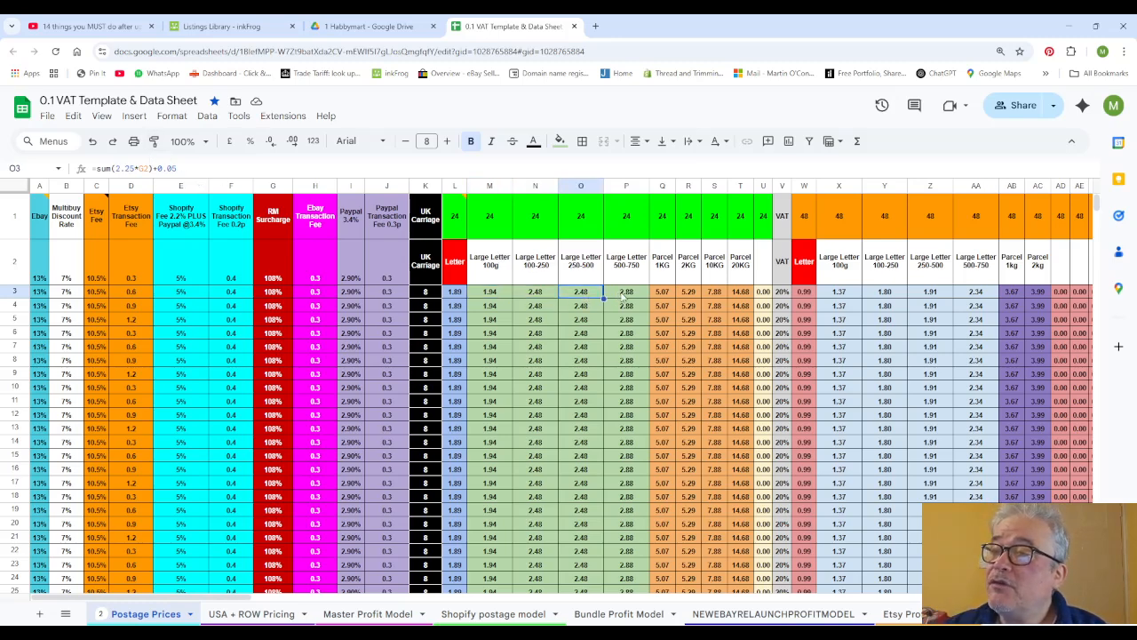
left_click(627, 295)
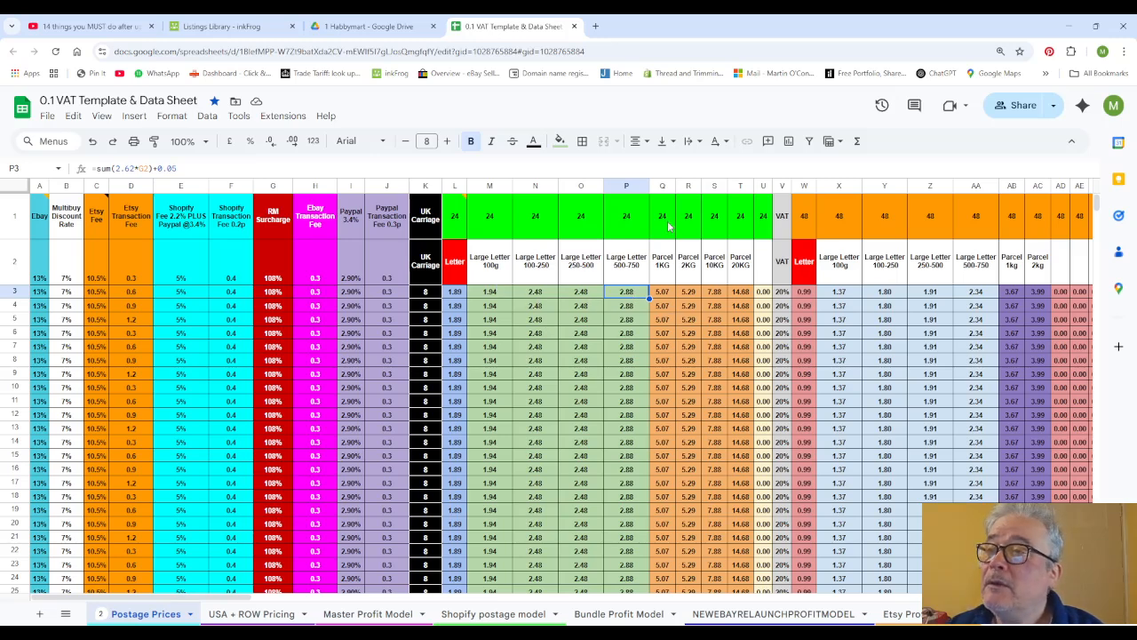
left_click(668, 274)
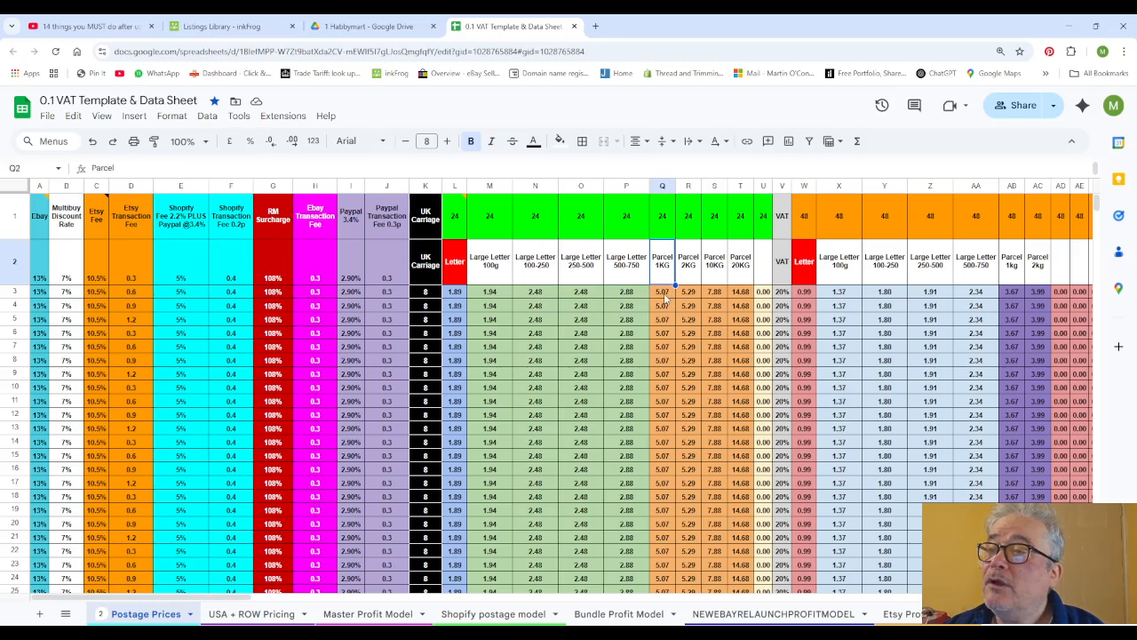
left_click(668, 295)
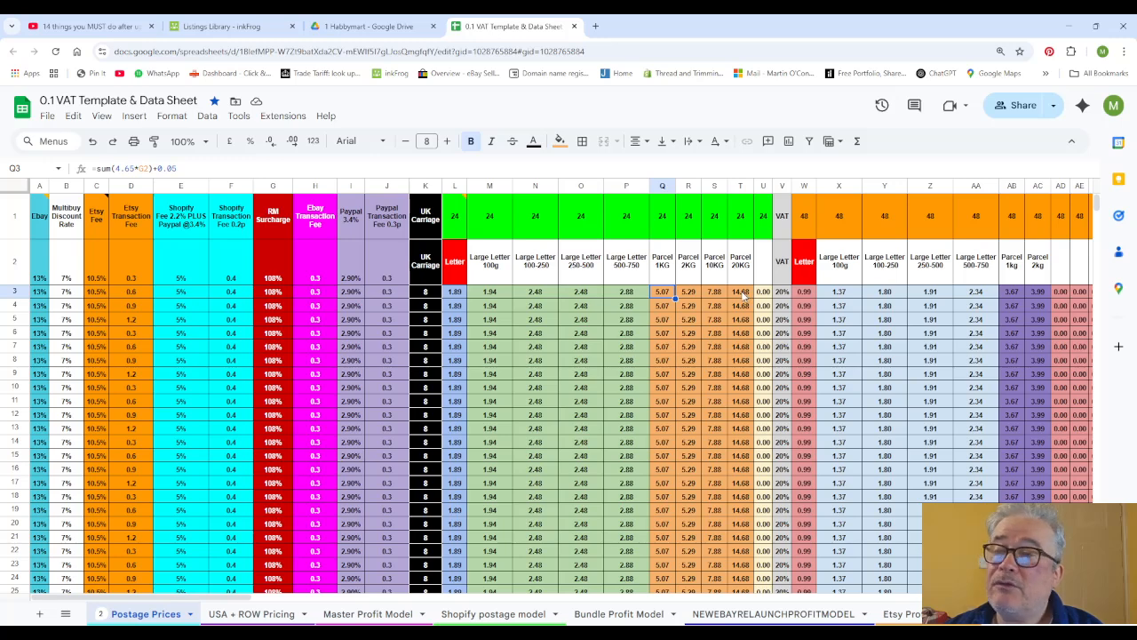
Step: Check the value in U5 of the last 24 service column and the VAT rate in row 3
left_click(768, 322)
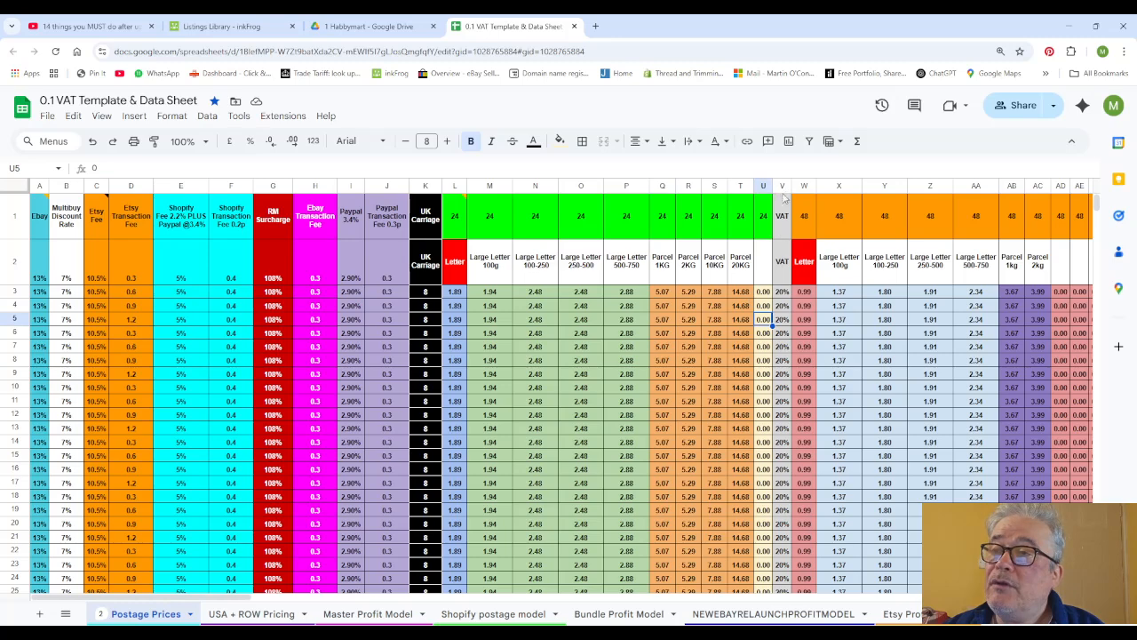
left_click(788, 294)
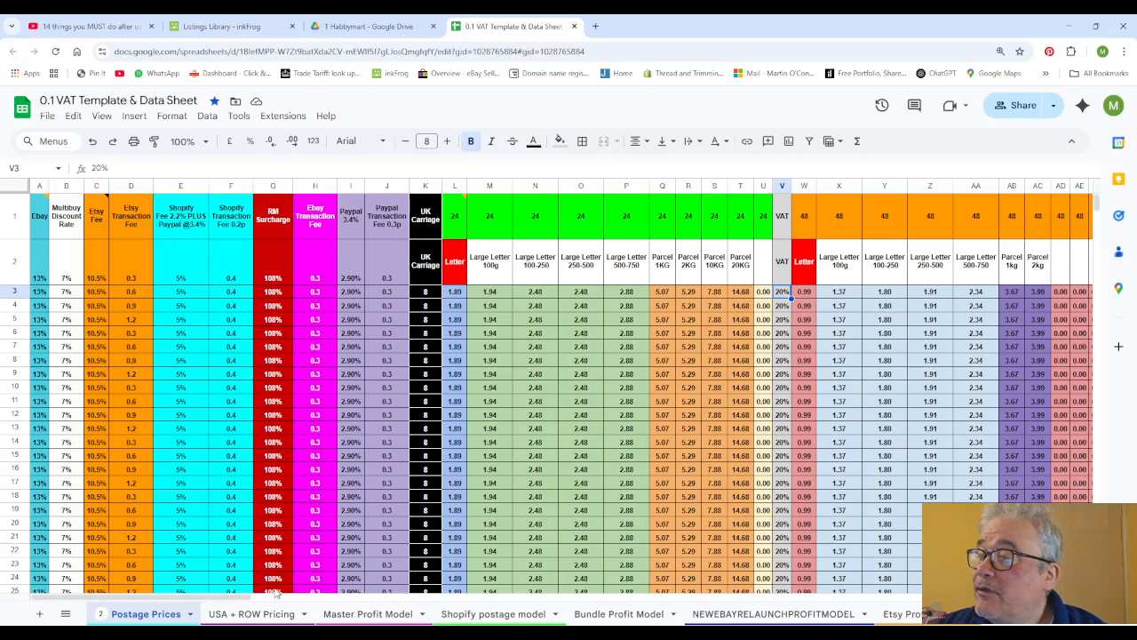
Step: Examine the first 24 LL Rate 100g column, comparing the values and formulas from row 3 down to row 12
left_click_drag(228, 598, 331, 606)
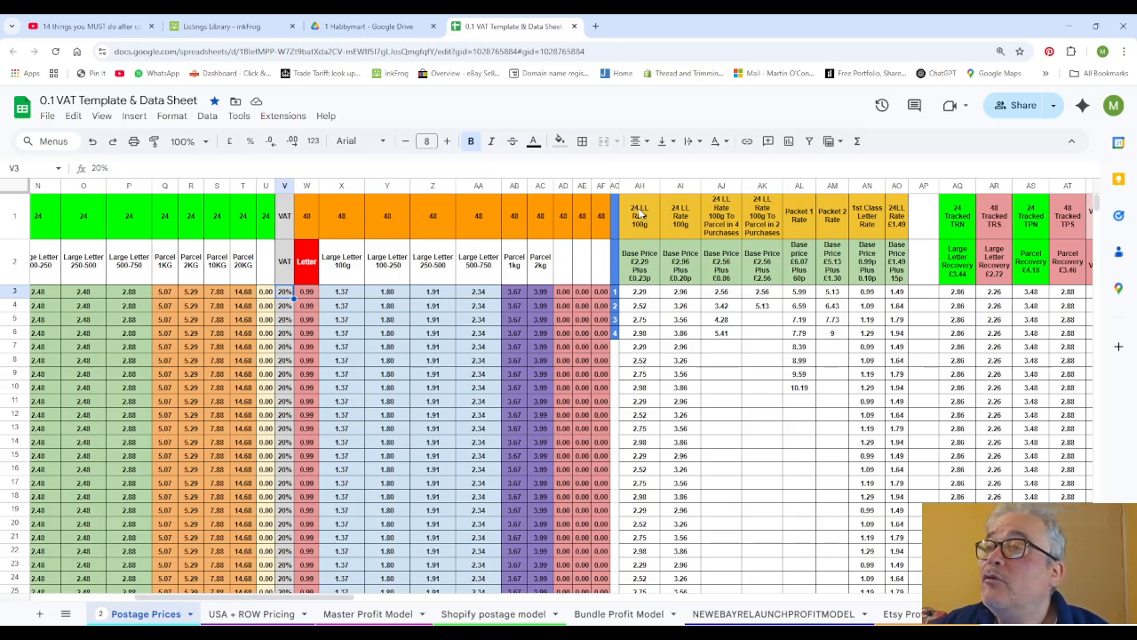
left_click(643, 293)
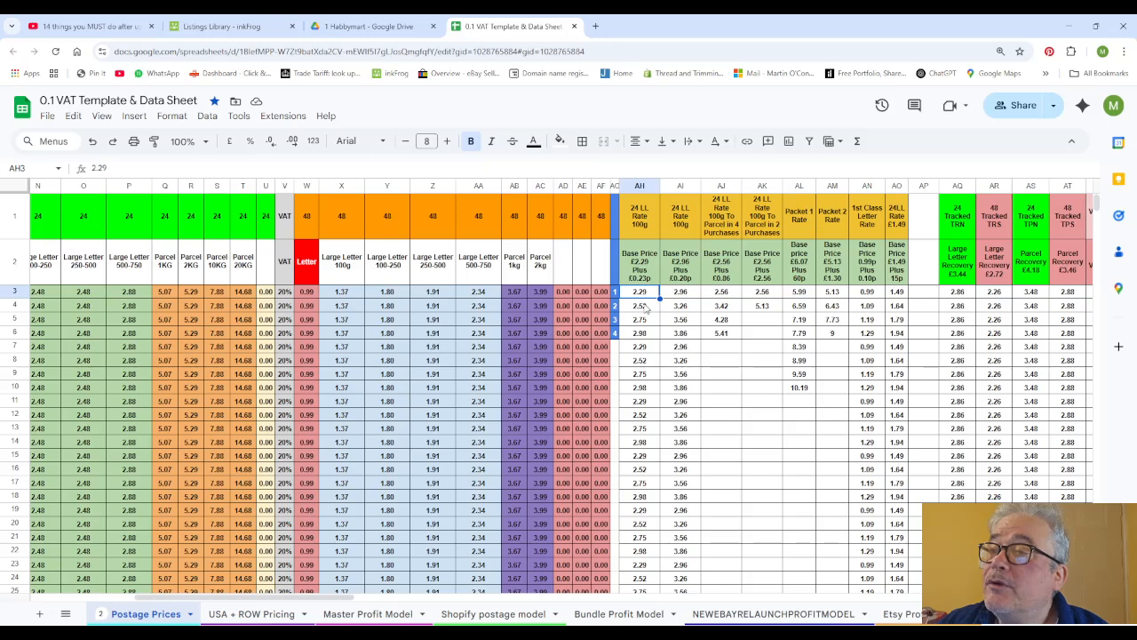
left_click(646, 306)
left_click(645, 322)
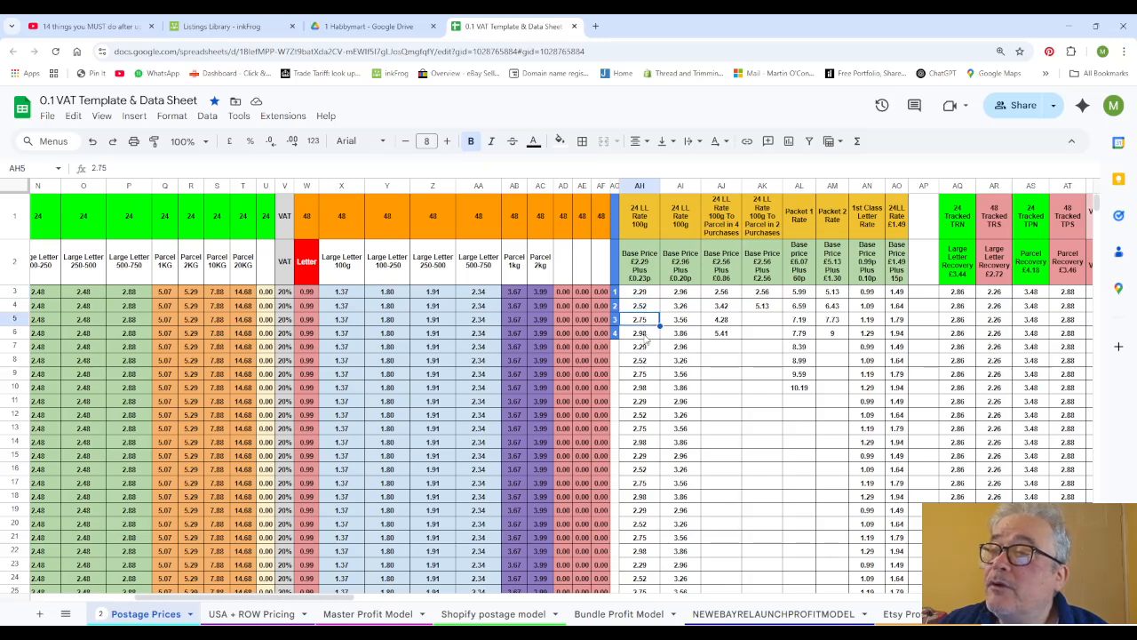
left_click(646, 333)
left_click(647, 352)
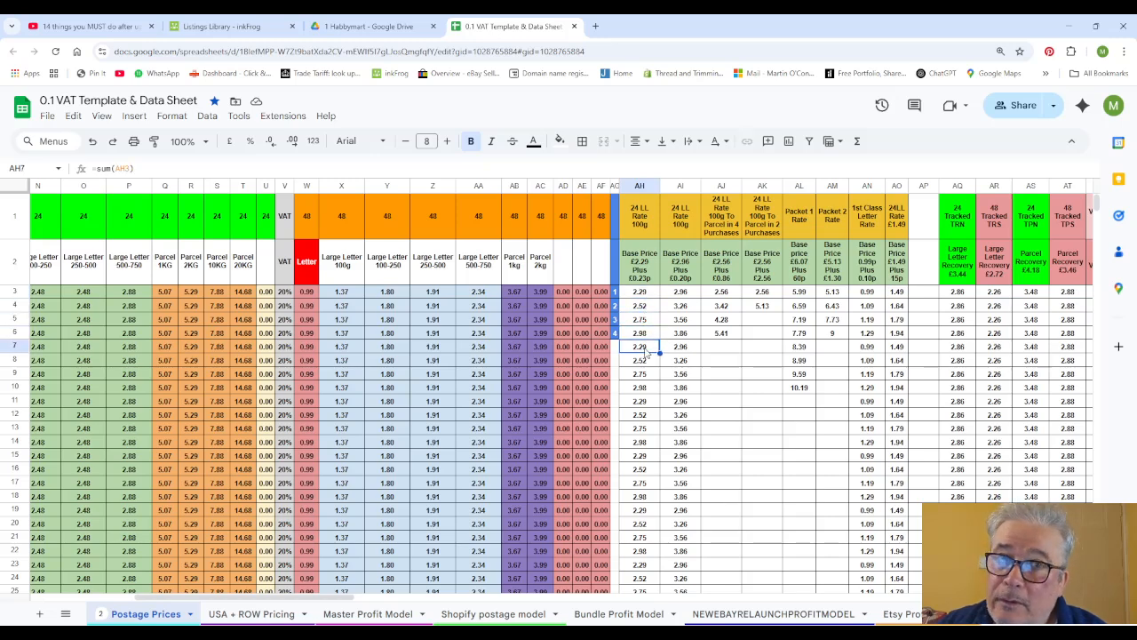
left_click(648, 362)
left_click(649, 376)
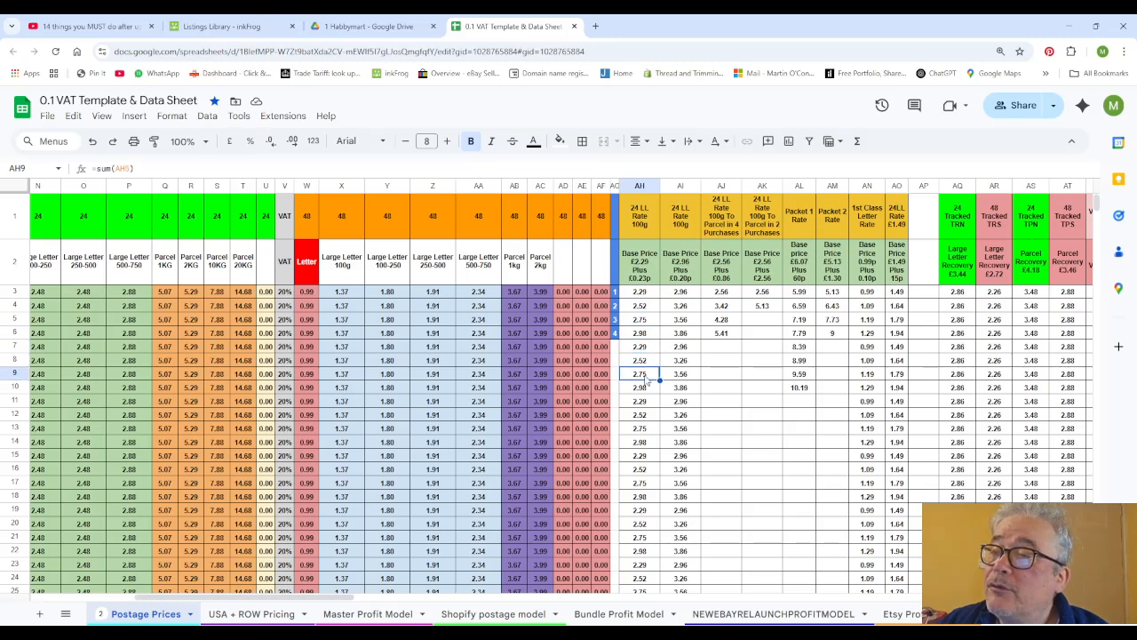
left_click(646, 388)
left_click(646, 402)
left_click(644, 415)
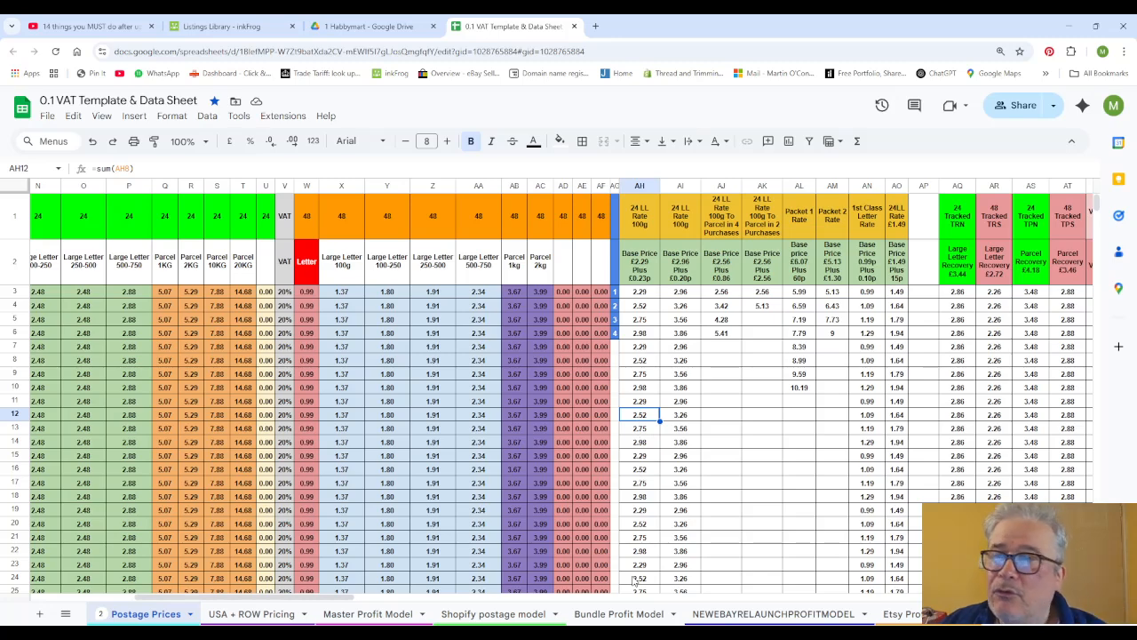
Step: Review the base price headers in row 2 from the second 24 LL Rate 100g column through to 24LL Rate £1.49
left_click(684, 278)
left_click(722, 274)
left_click(770, 272)
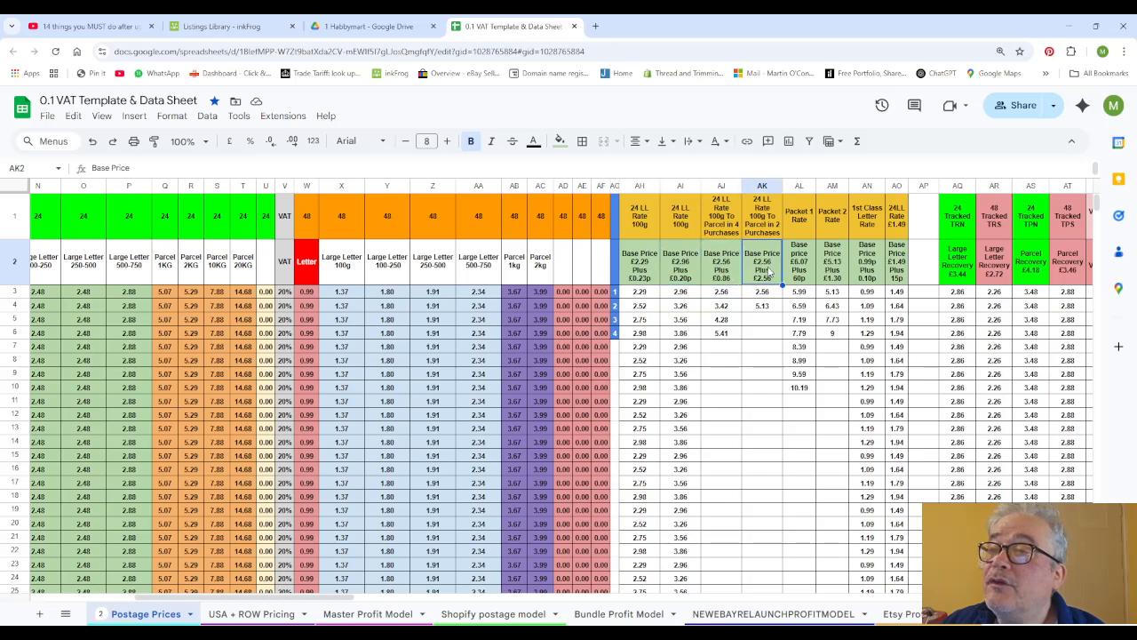
left_click(804, 272)
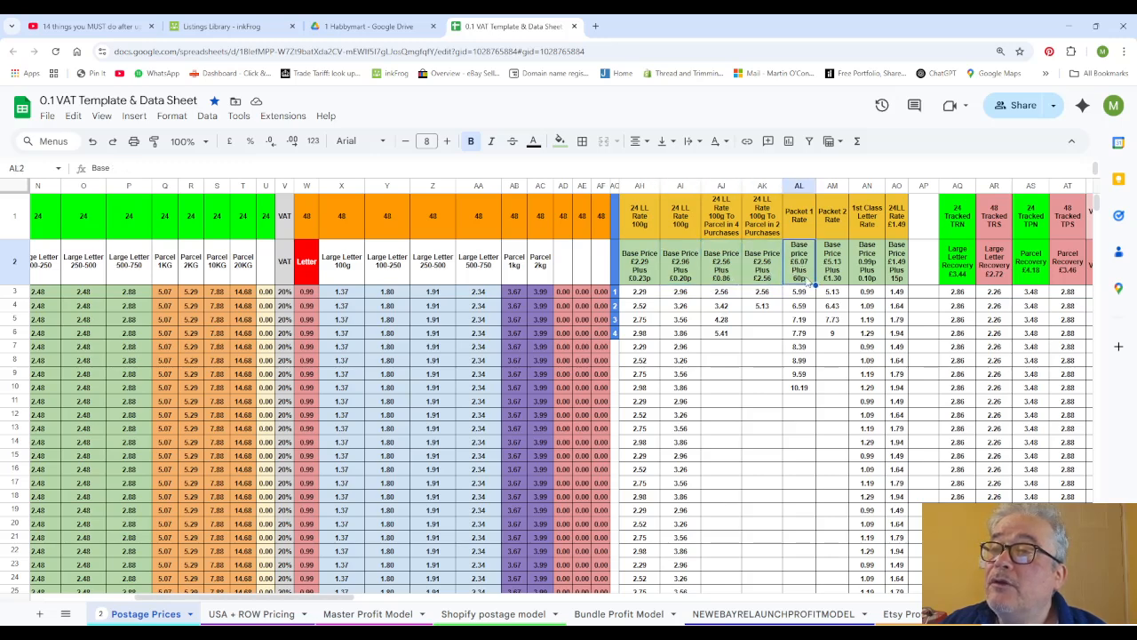
left_click(840, 267)
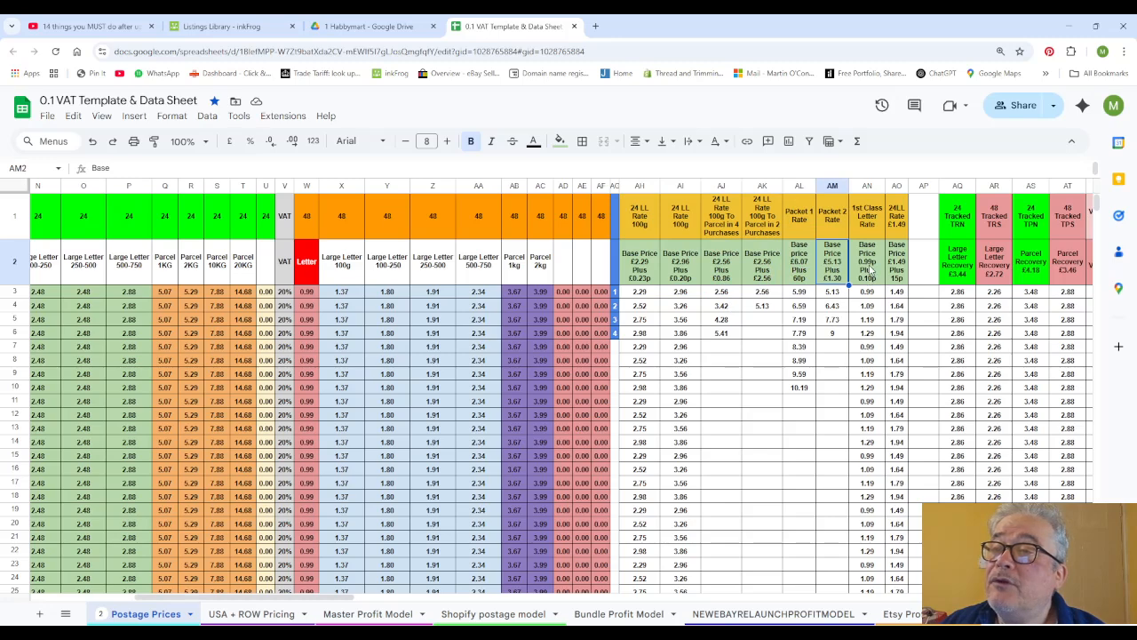
left_click(870, 271)
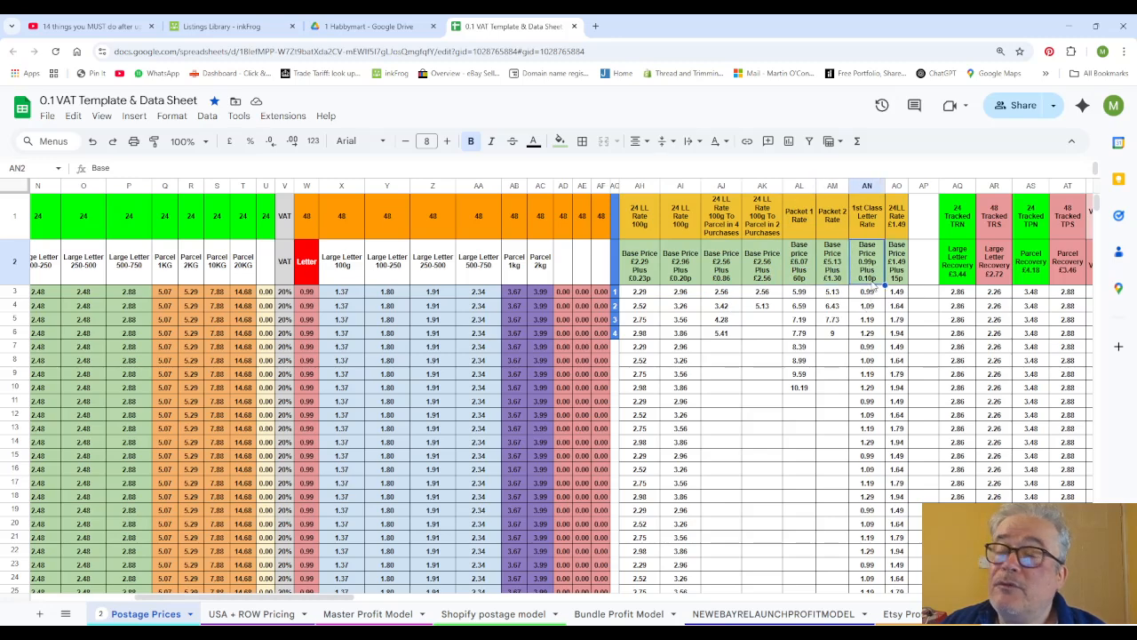
left_click(899, 258)
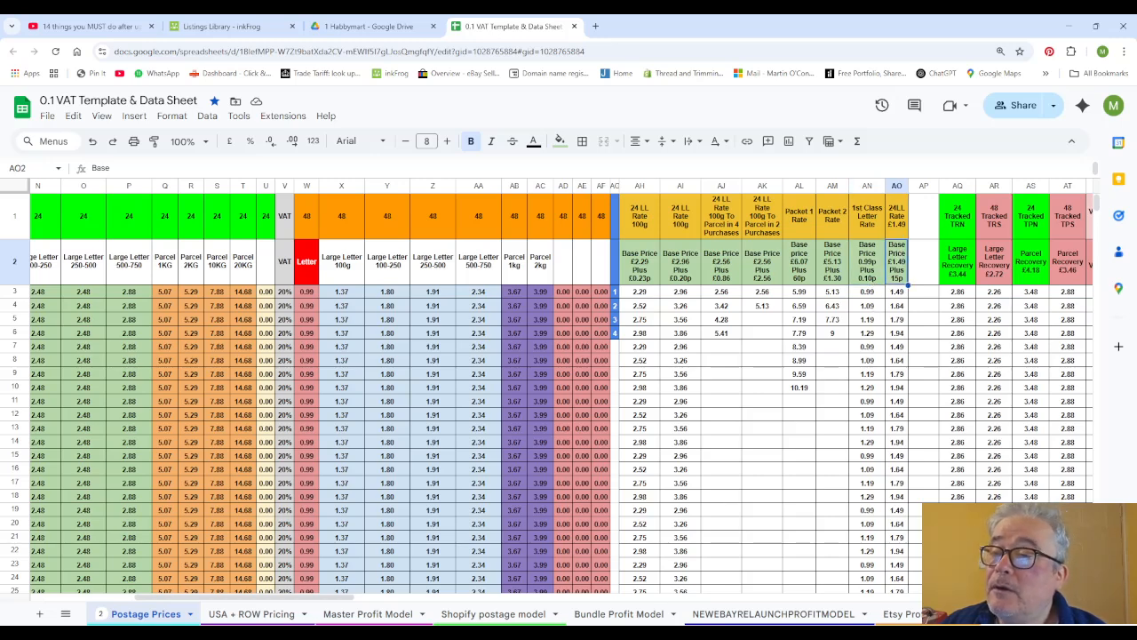
Step: Review the Large Letter and Parcel Recovery headers of the 24 Tracked and 48 Tracked columns
left_click(337, 592)
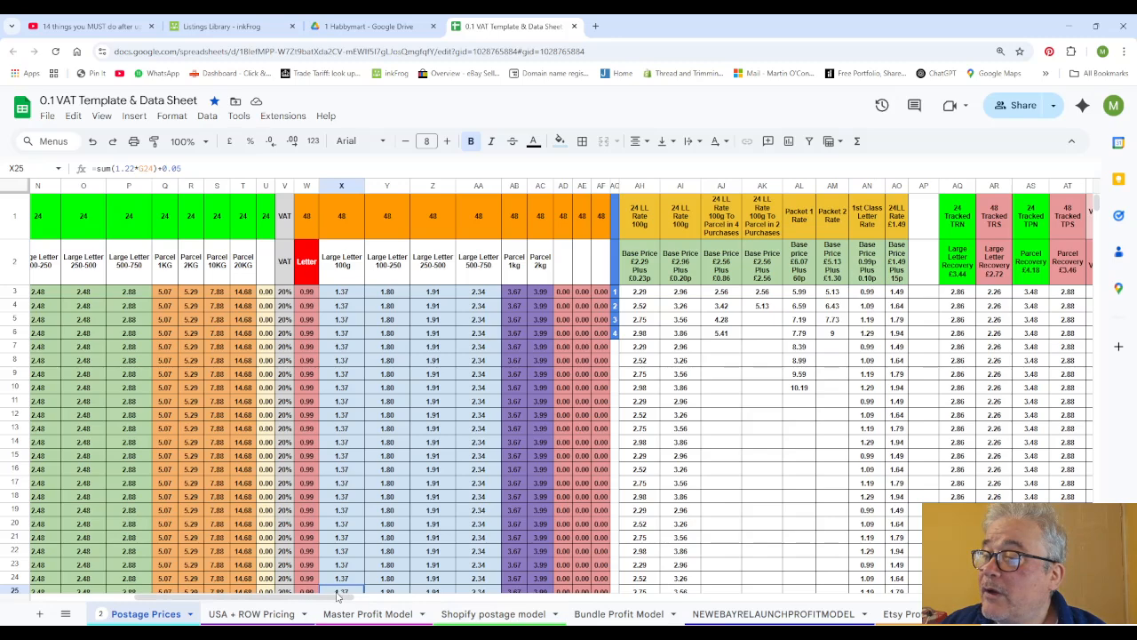
scroll(329, 601, "right", 3)
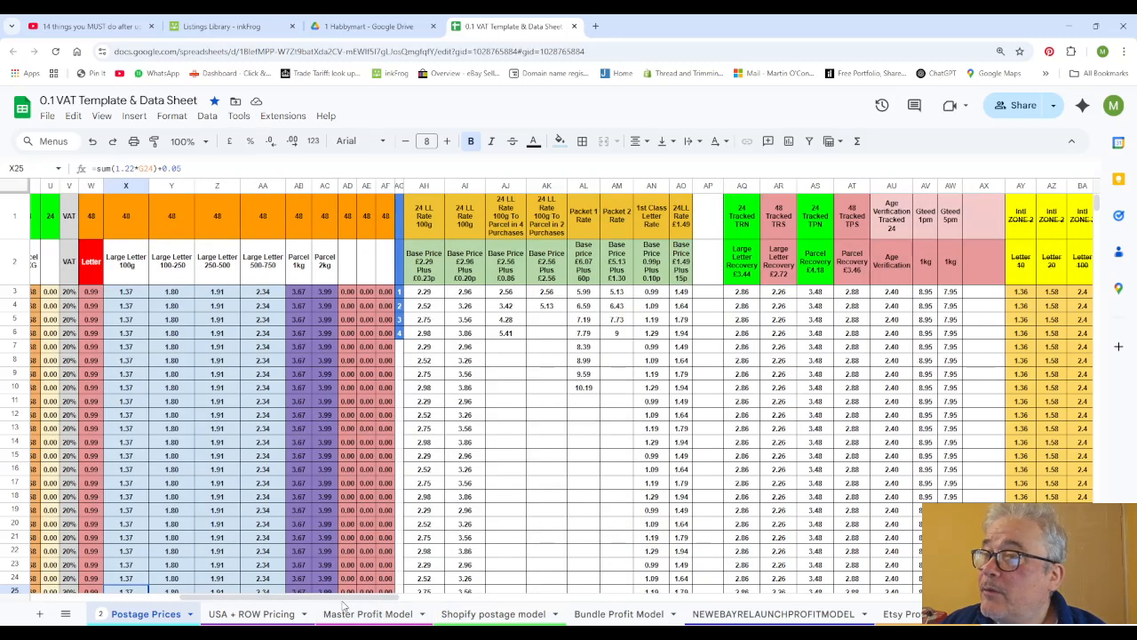
scroll(376, 604, "right", 3)
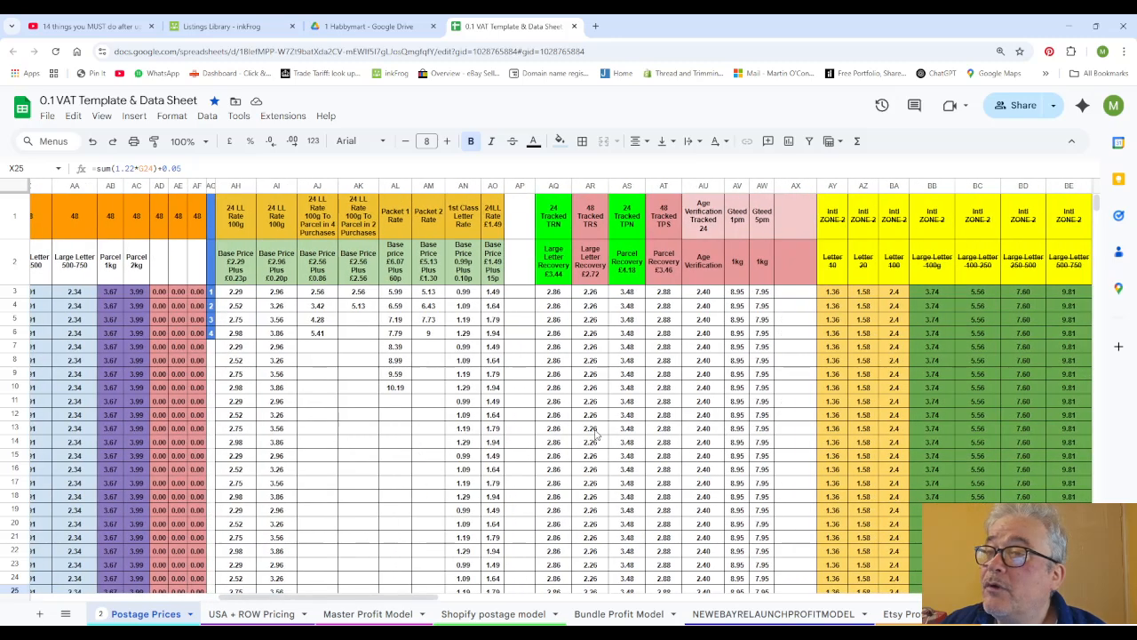
left_click(553, 264)
left_click(632, 263)
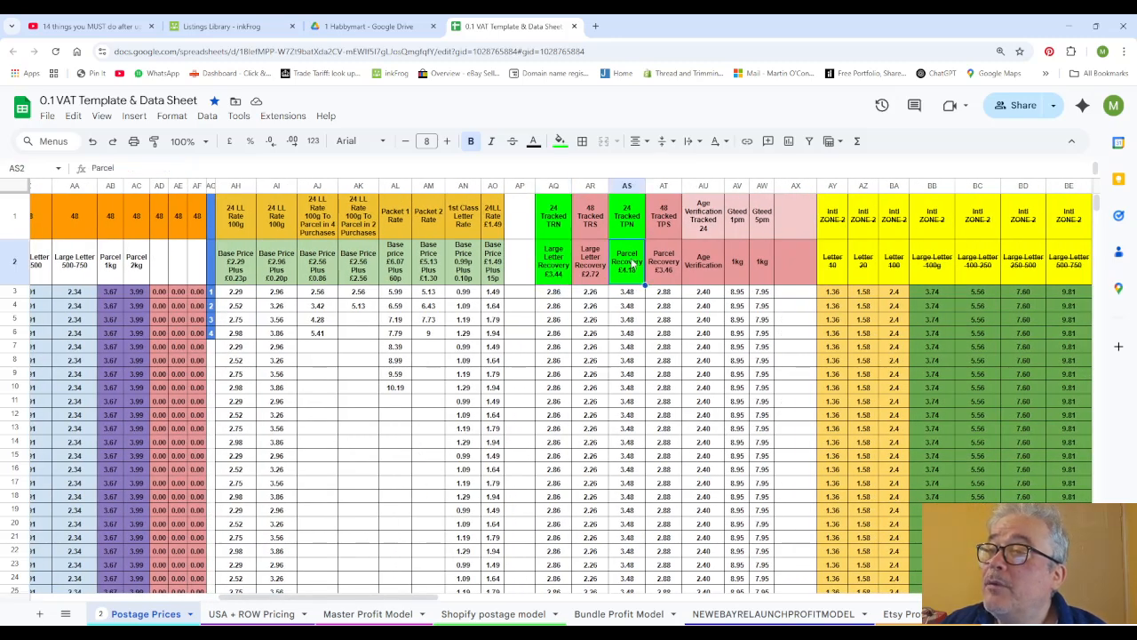
left_click(590, 258)
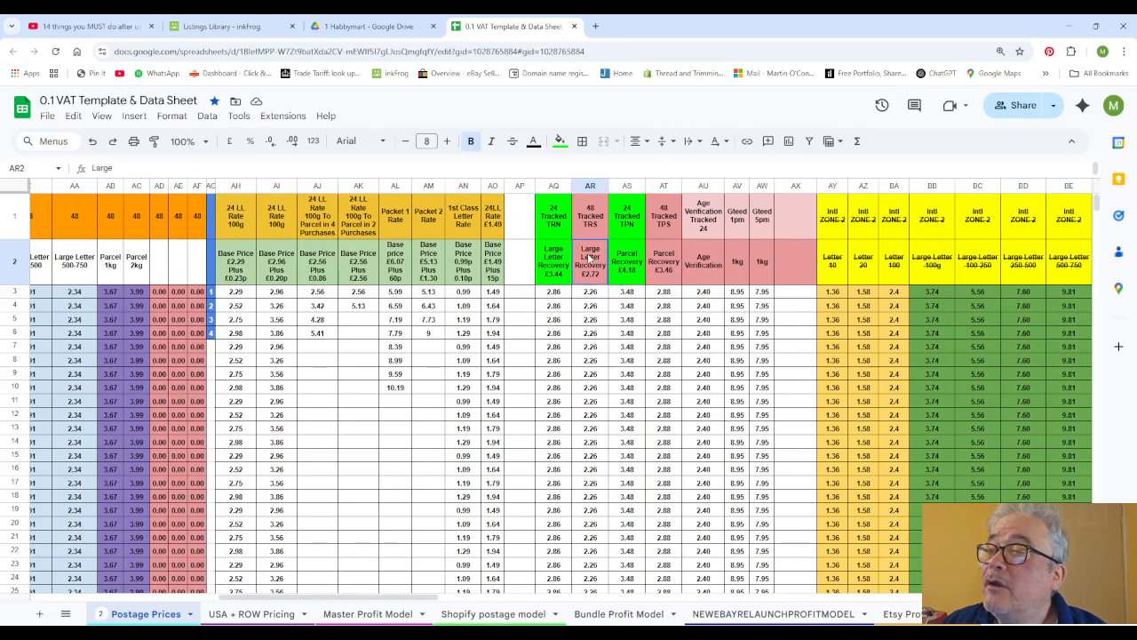
left_click(668, 263)
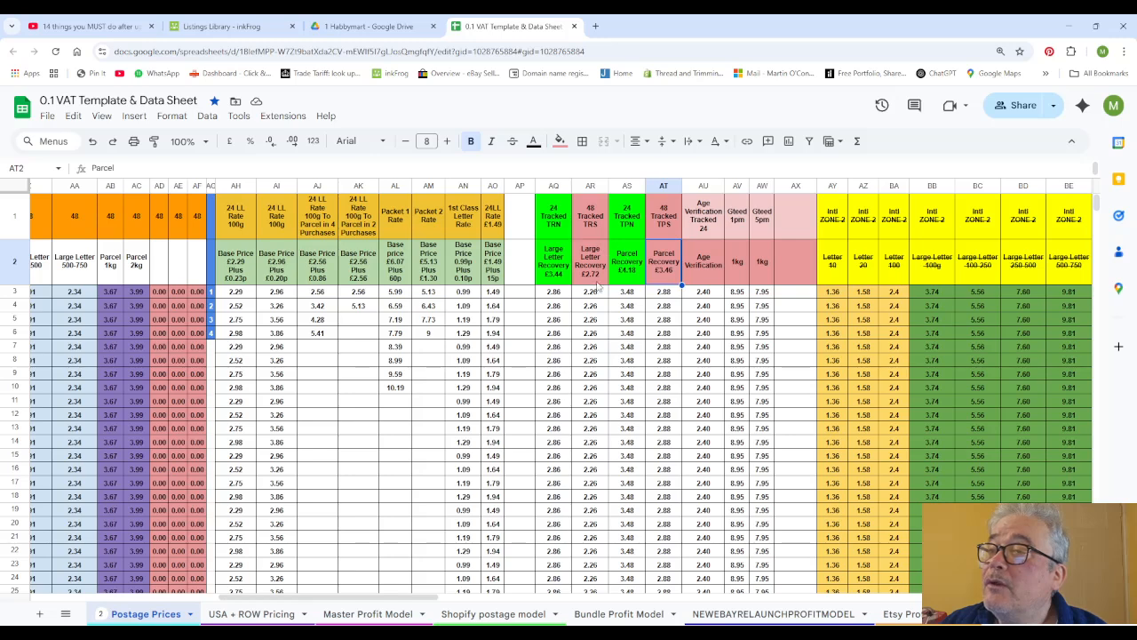
Step: Compare the row 3 price formulas of 48 Tracked TPS, 24 Tracked TPN and the 24 service's Parcel 1KG
left_click(664, 297)
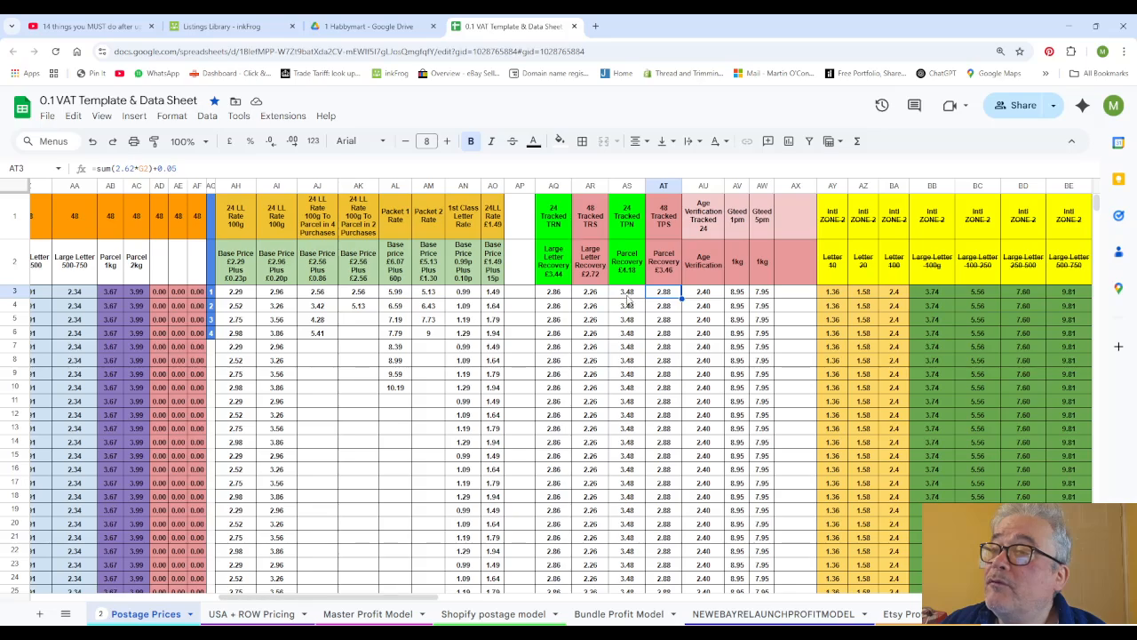
left_click(627, 294)
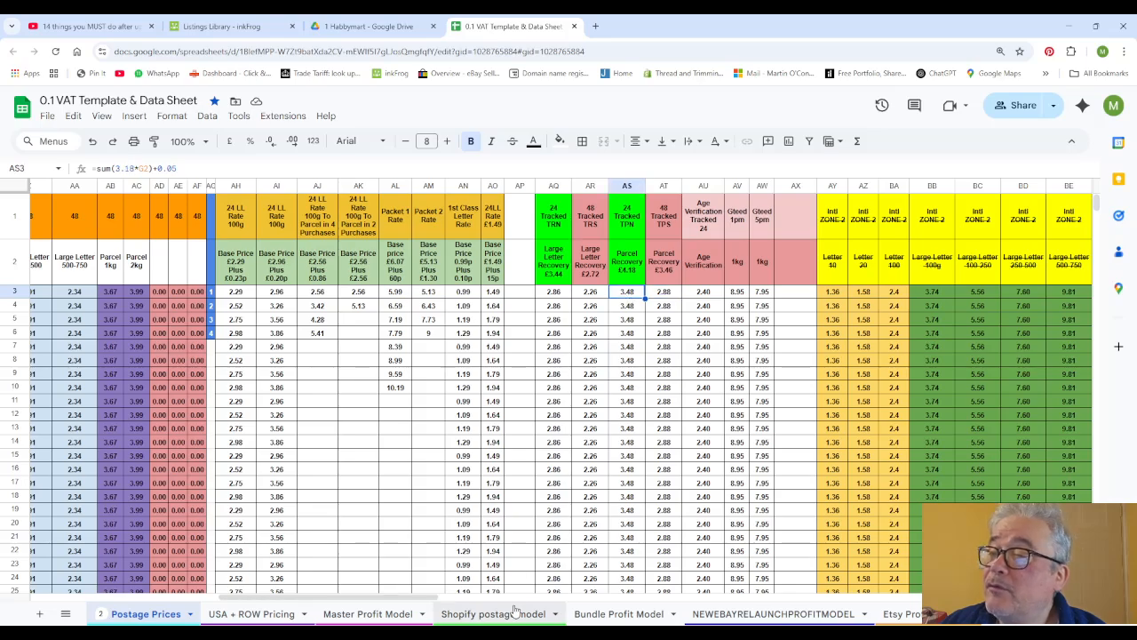
left_click_drag(388, 599, 269, 600)
left_click(331, 293)
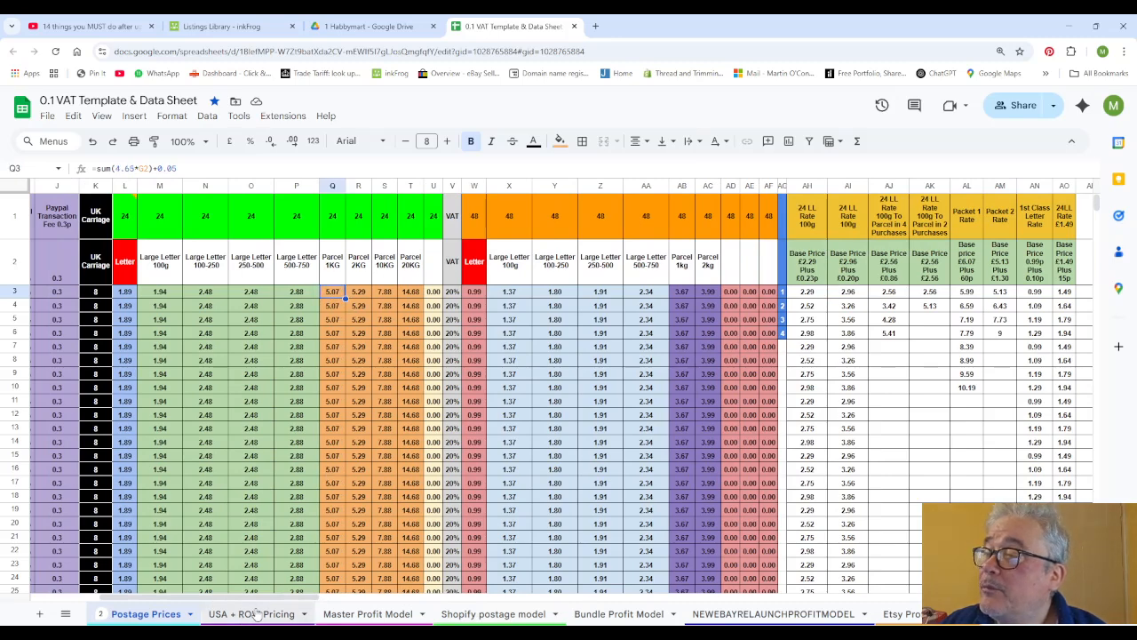
Step: Examine the Intl Zone 2 Tracked letter columns and their row 3 price formulas up to Large Letter 500-750
left_click_drag(262, 600, 960, 622)
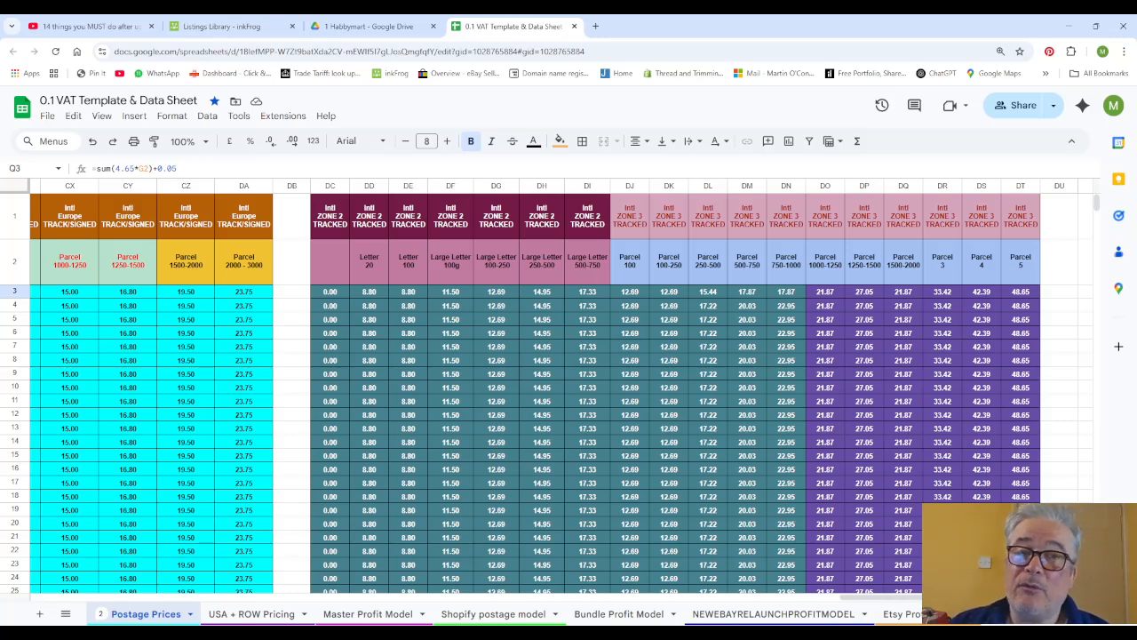
left_click(420, 296)
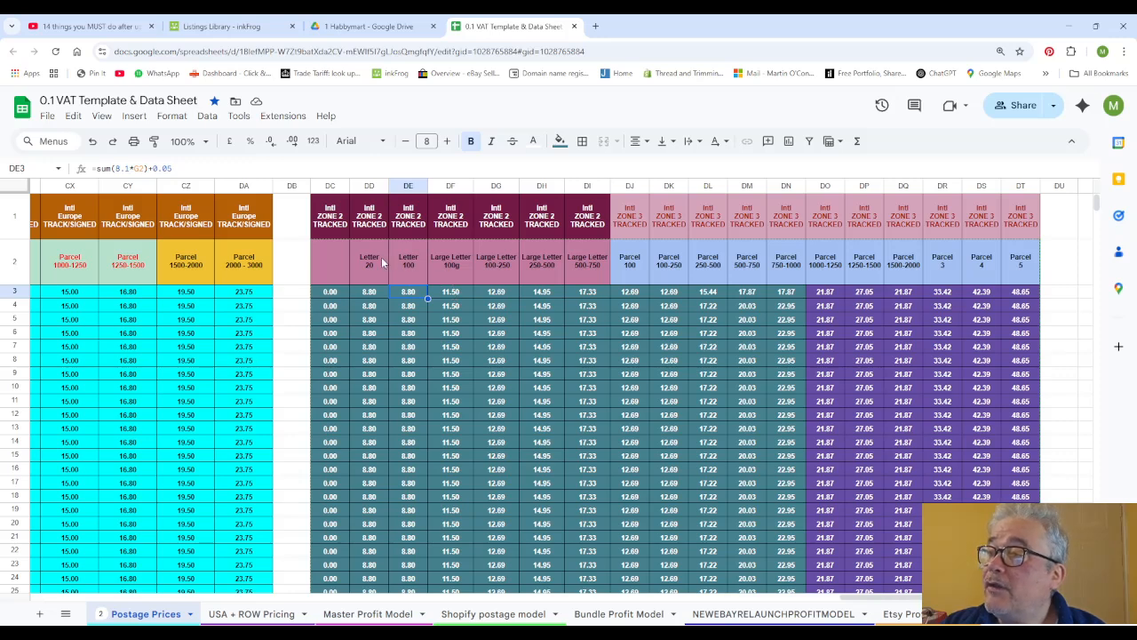
left_click(384, 262)
left_click(458, 270)
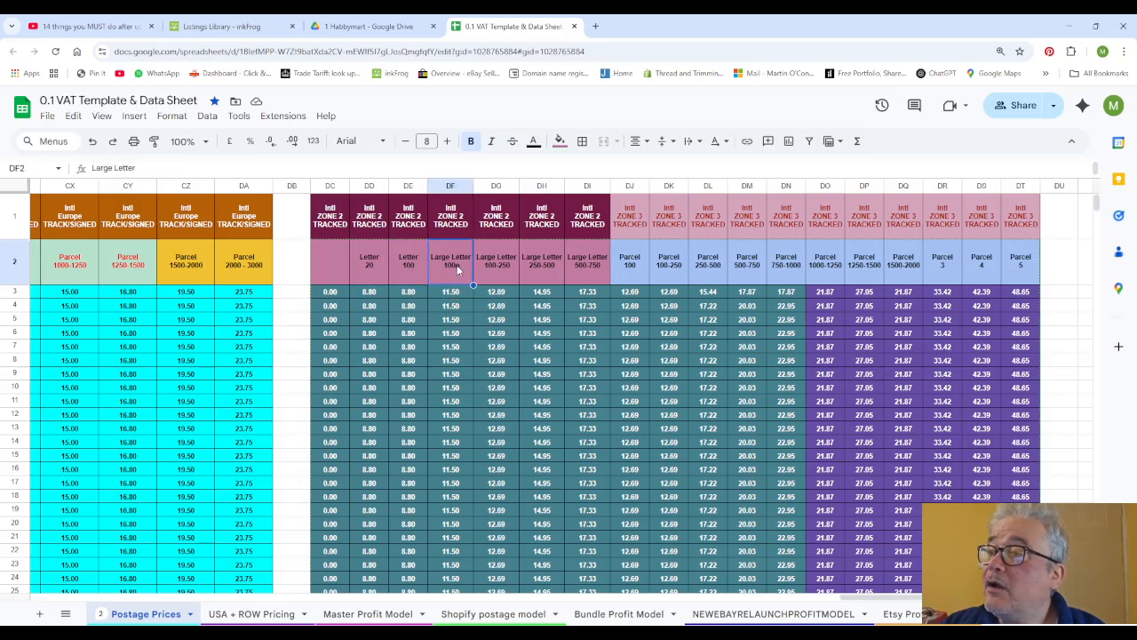
left_click(501, 297)
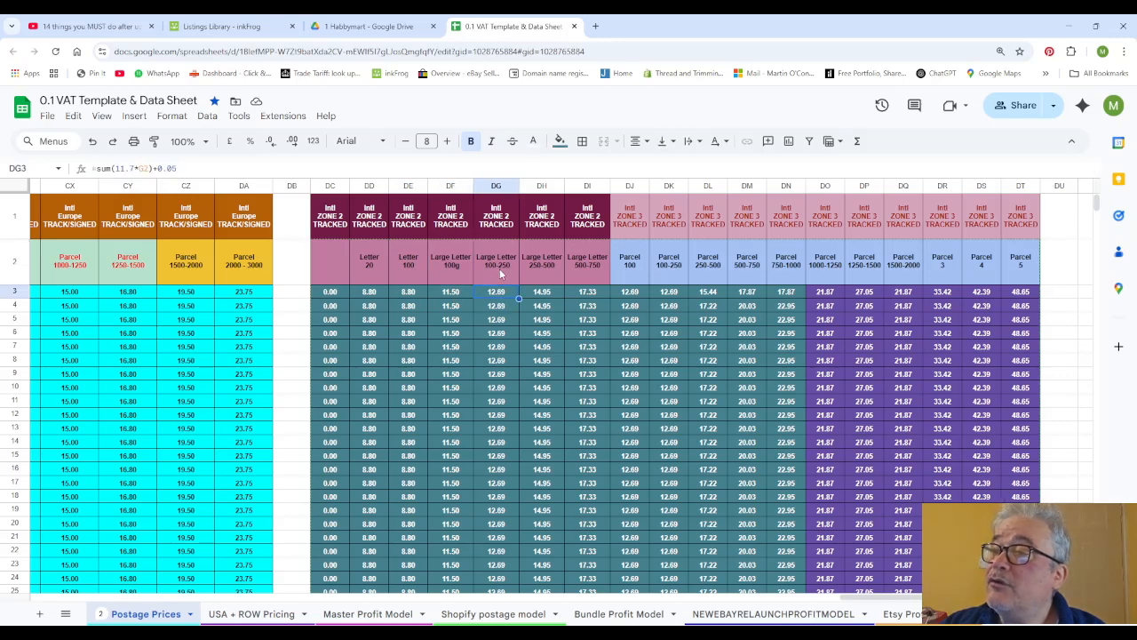
left_click(539, 298)
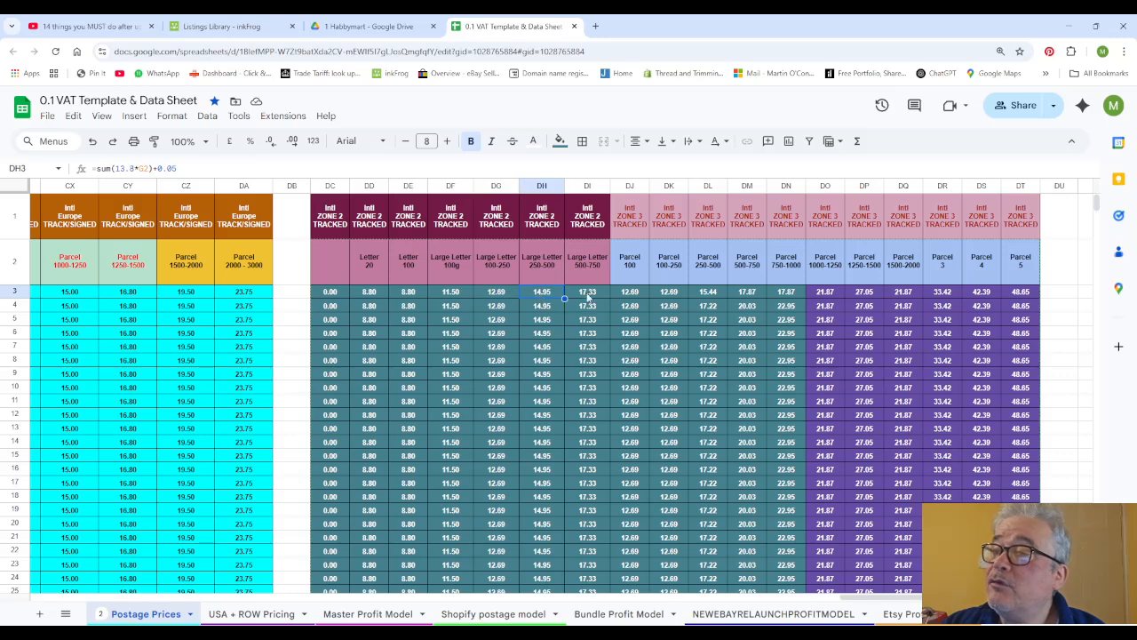
left_click(591, 294)
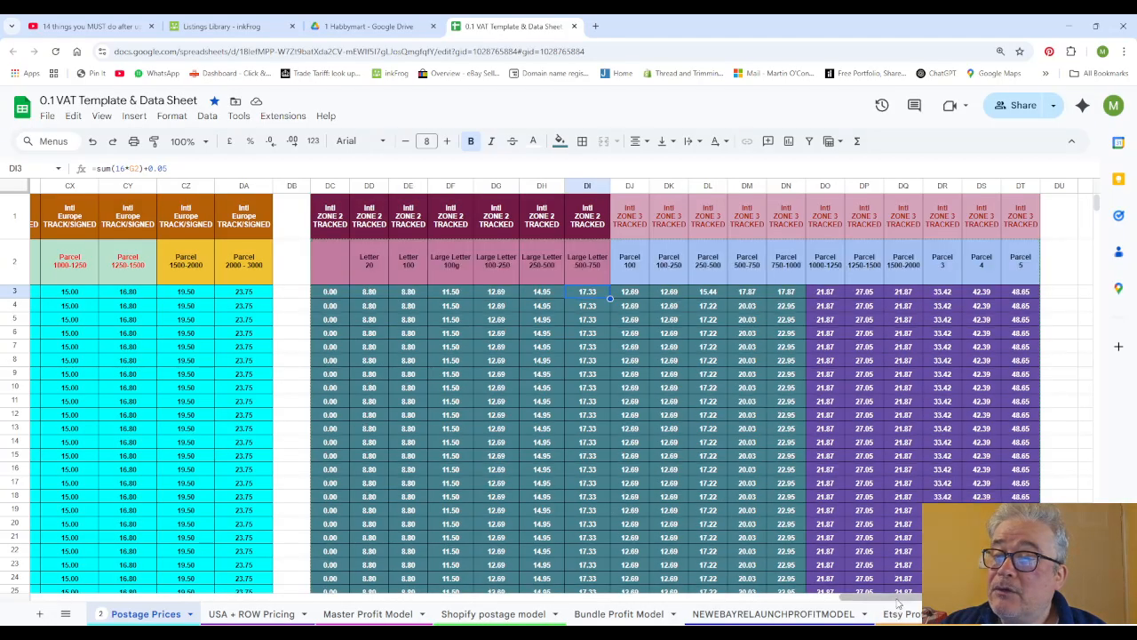
left_click_drag(898, 602, 60, 573)
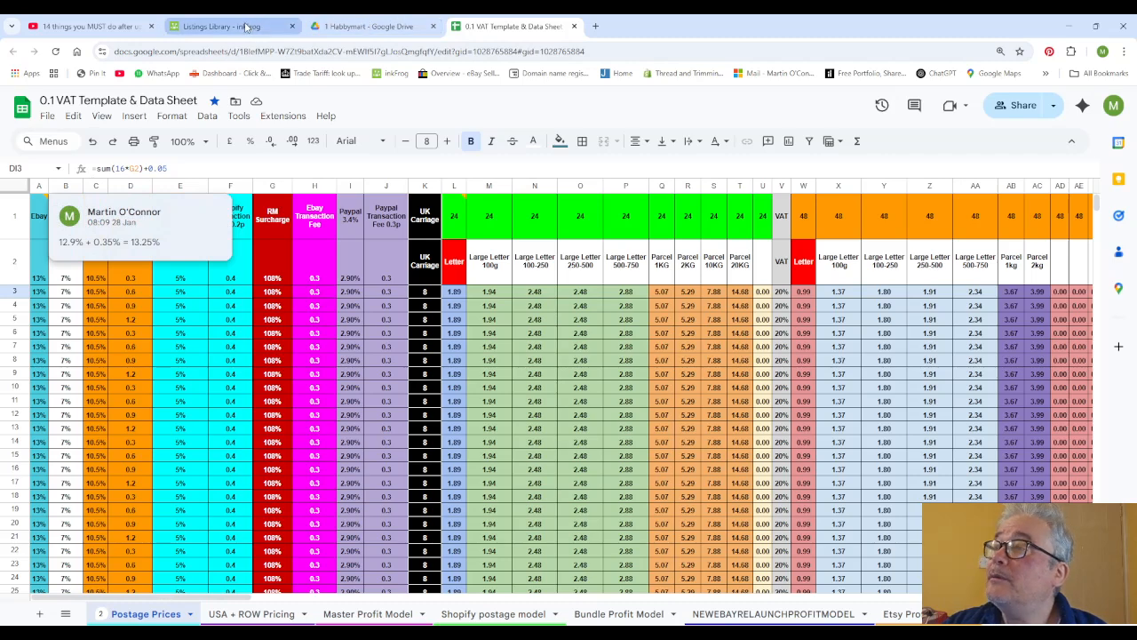
Step: Switch to the 1 Habbymart folder in Google Drive and open the 3 Thread Manager spreadsheet
left_click(397, 21)
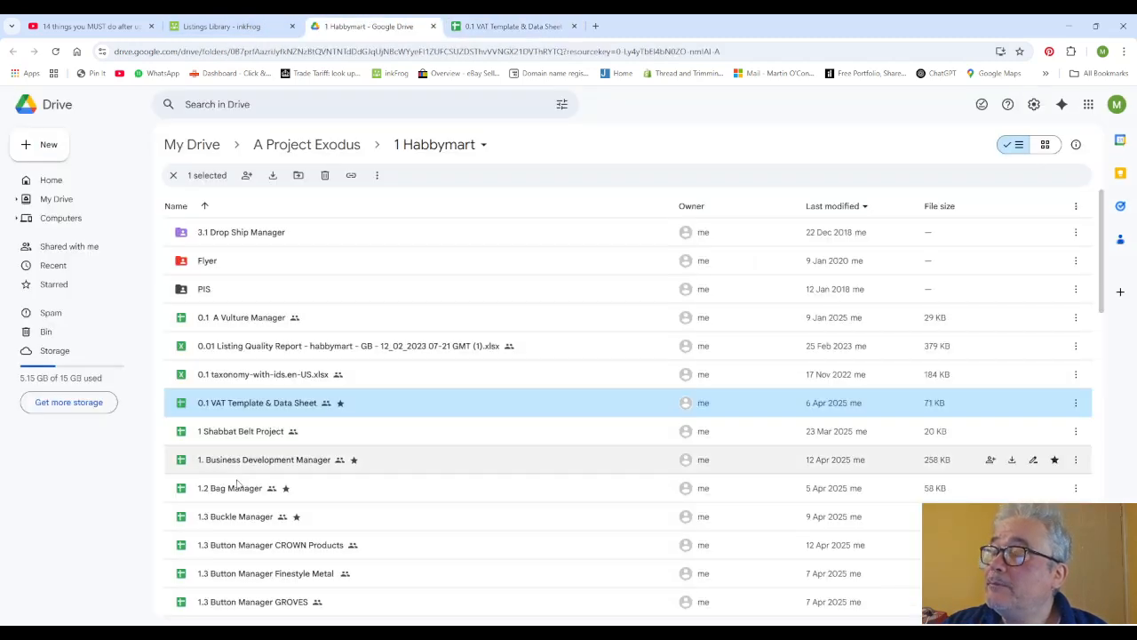
scroll(340, 374, "down", 1)
scroll(340, 374, "down", 10)
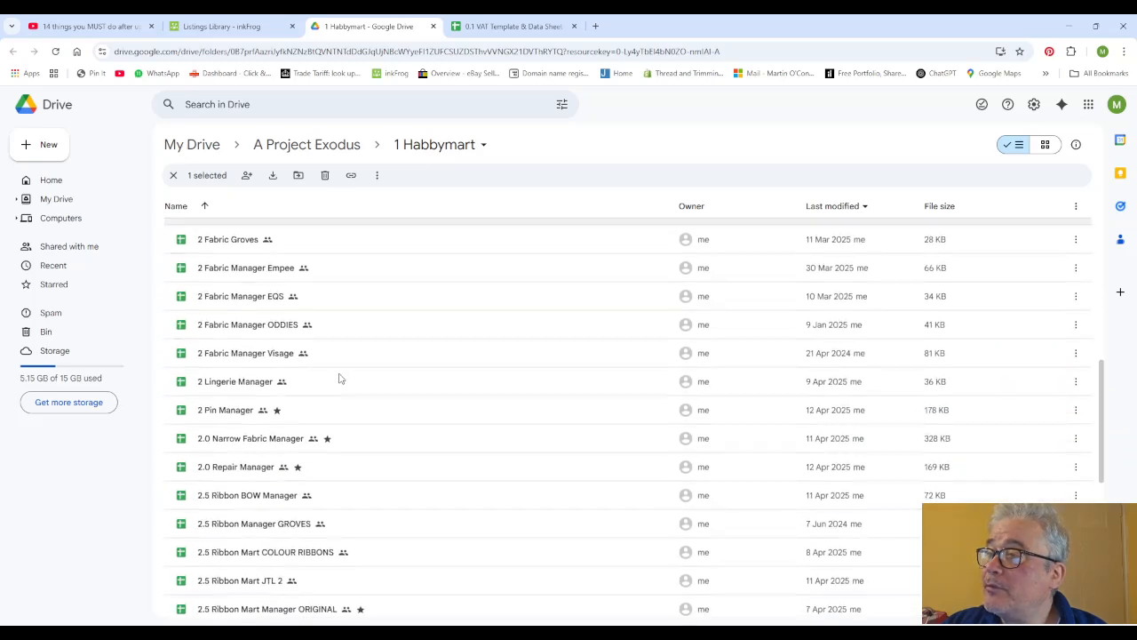
scroll(340, 376, "down", 3)
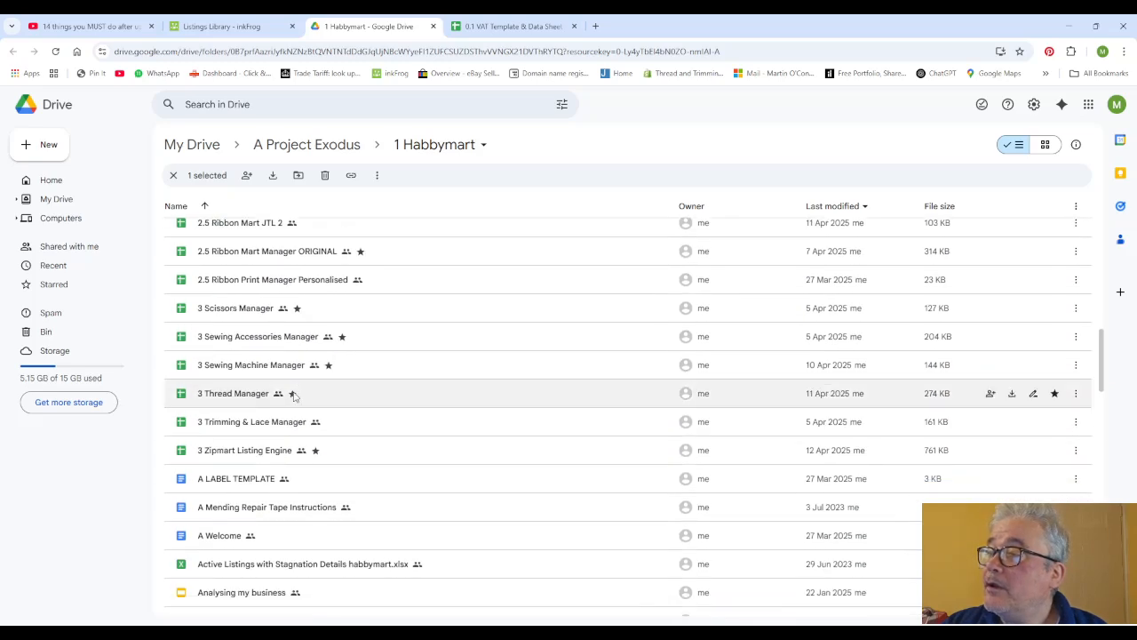
double_click(231, 394)
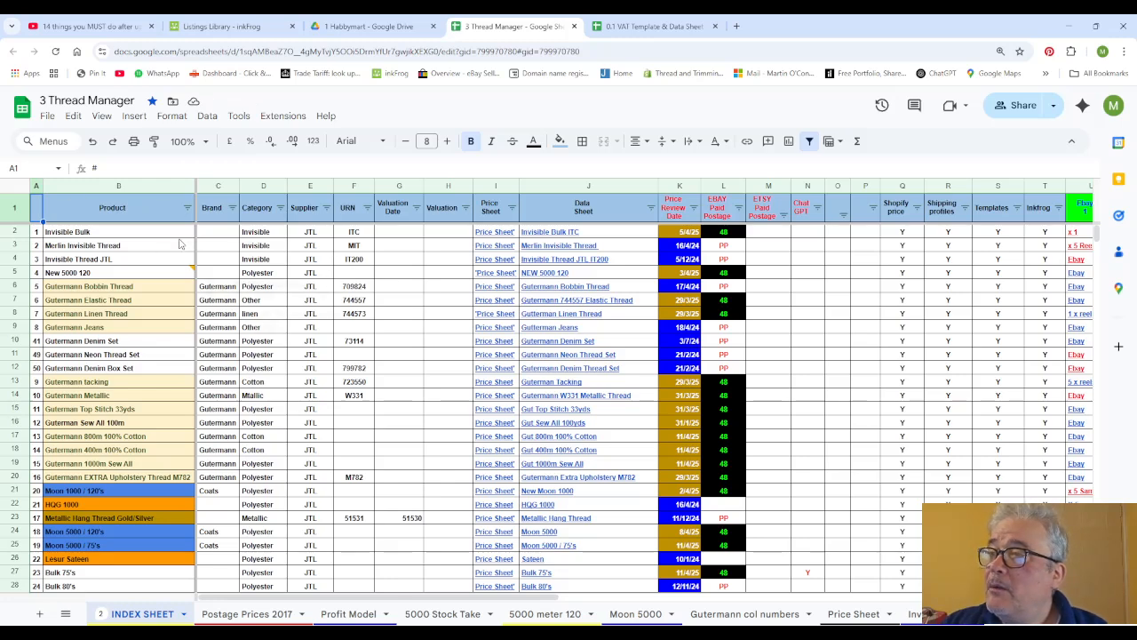
Step: Look through the full product list on the INDEX SHEET of 3 Thread Manager
scroll(152, 496, "down", 10)
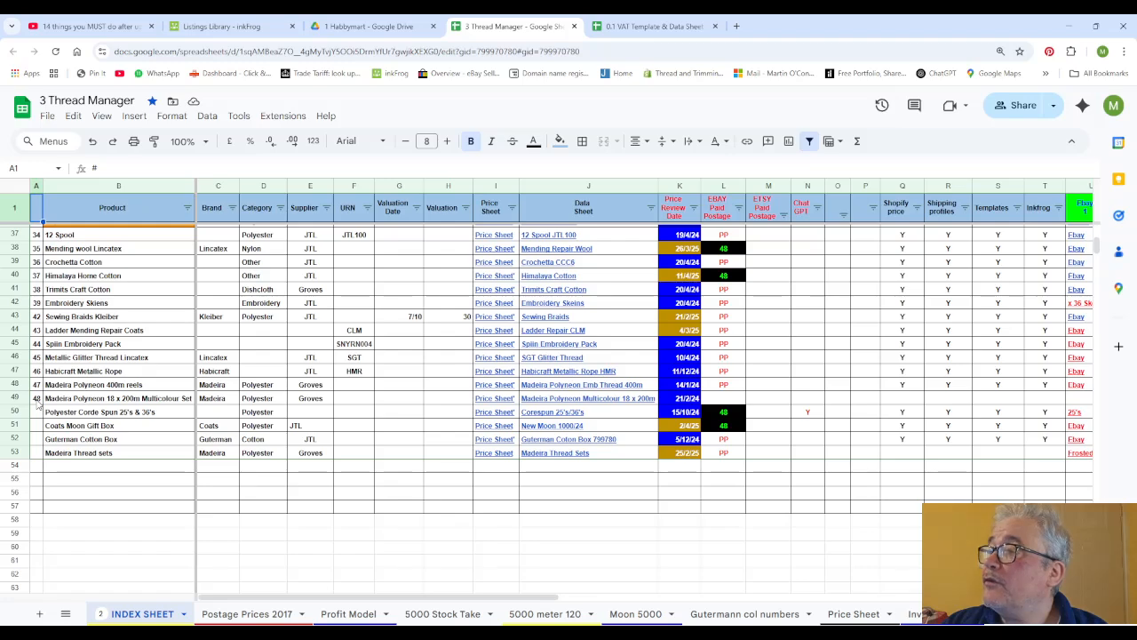
scroll(85, 397, "up", 4)
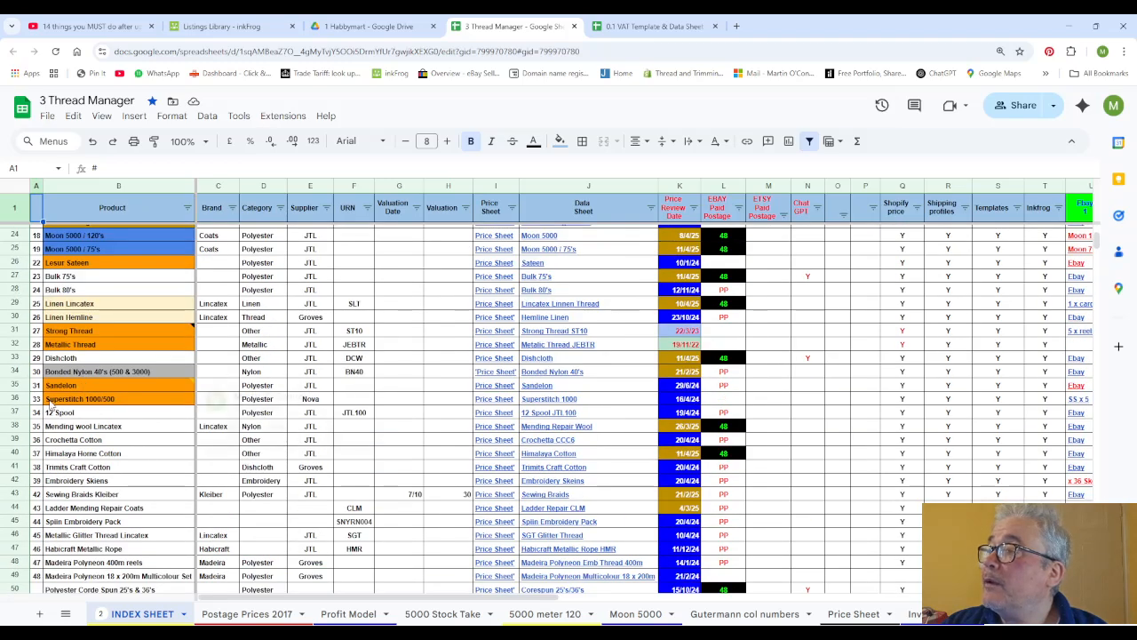
scroll(178, 431, "up", 7)
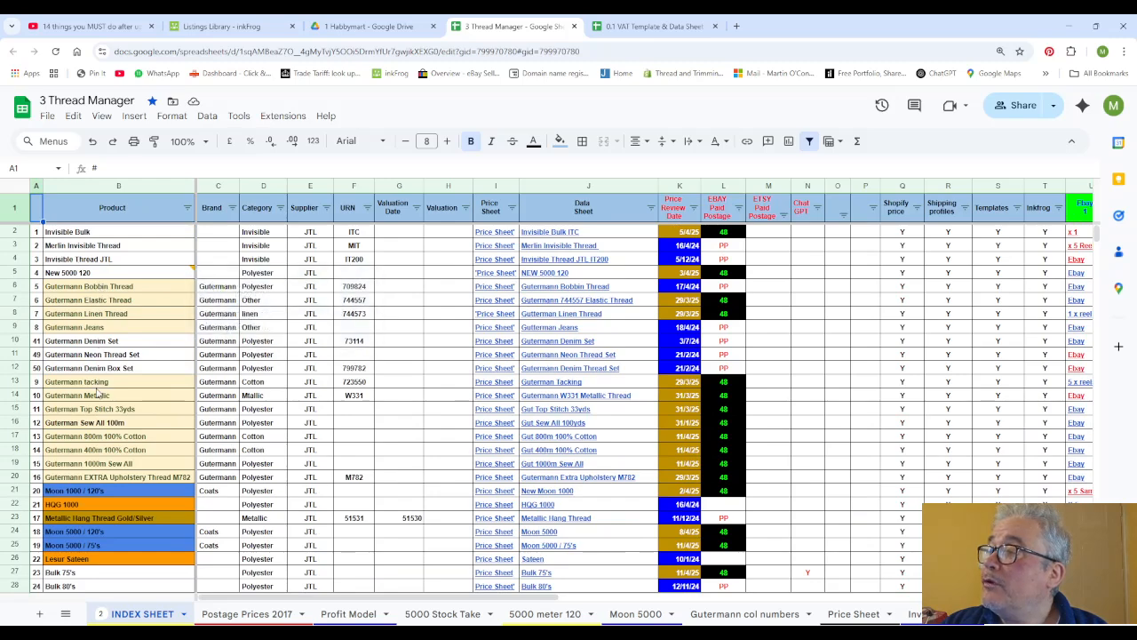
Step: Examine the Gutermann tacking row's brand, category, supplier and URN, plus its Price Sheet and Data Sheet links
left_click(188, 385)
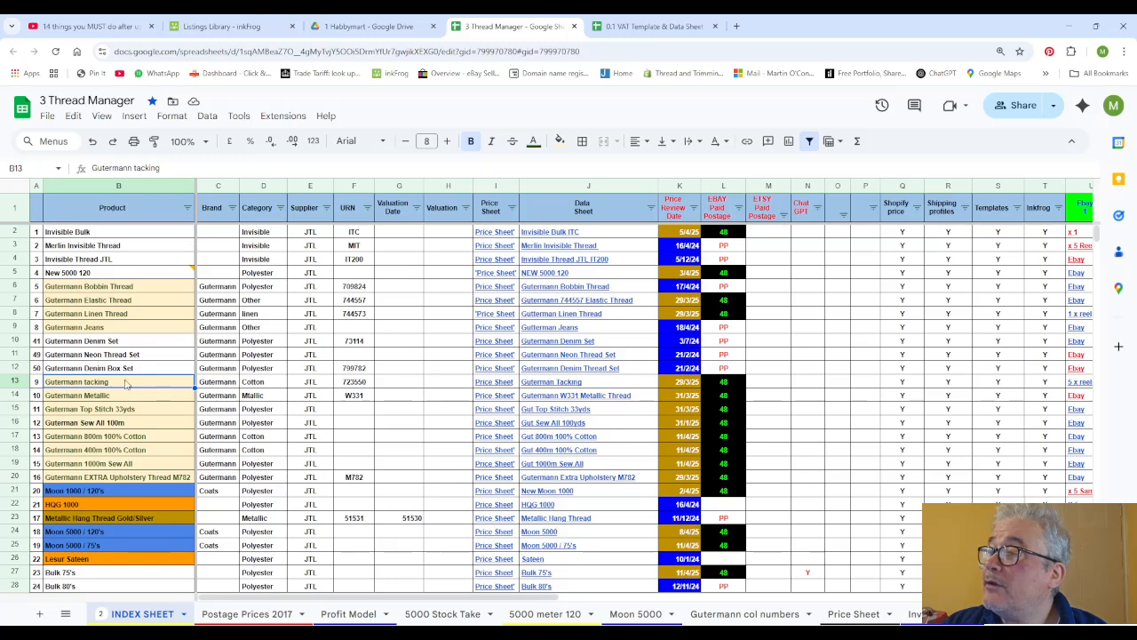
left_click(218, 387)
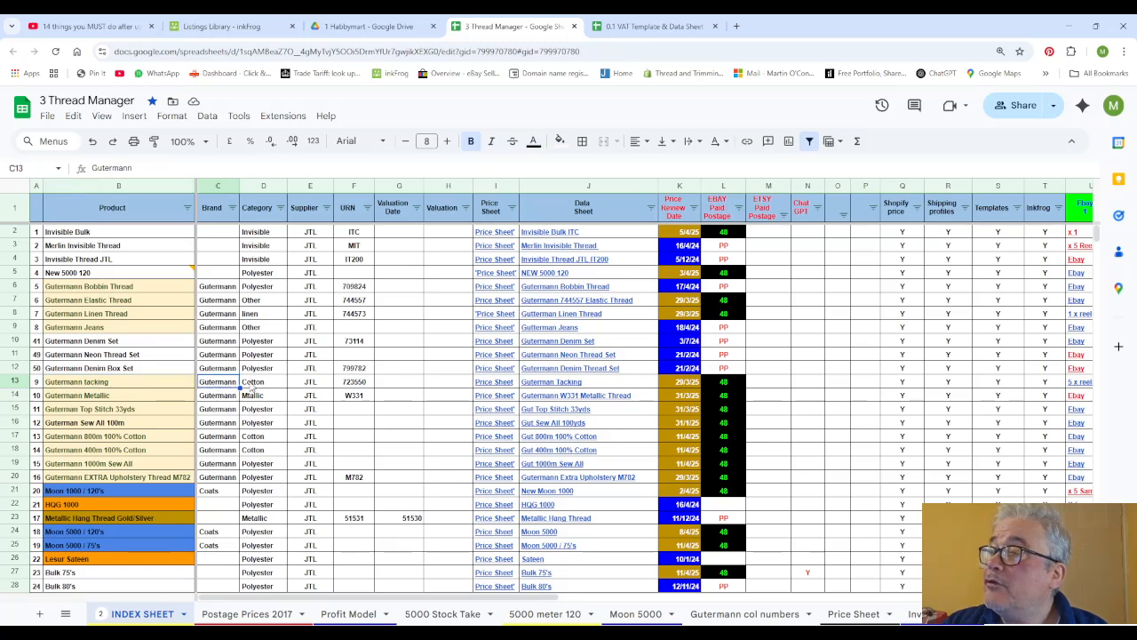
left_click(256, 385)
left_click(307, 389)
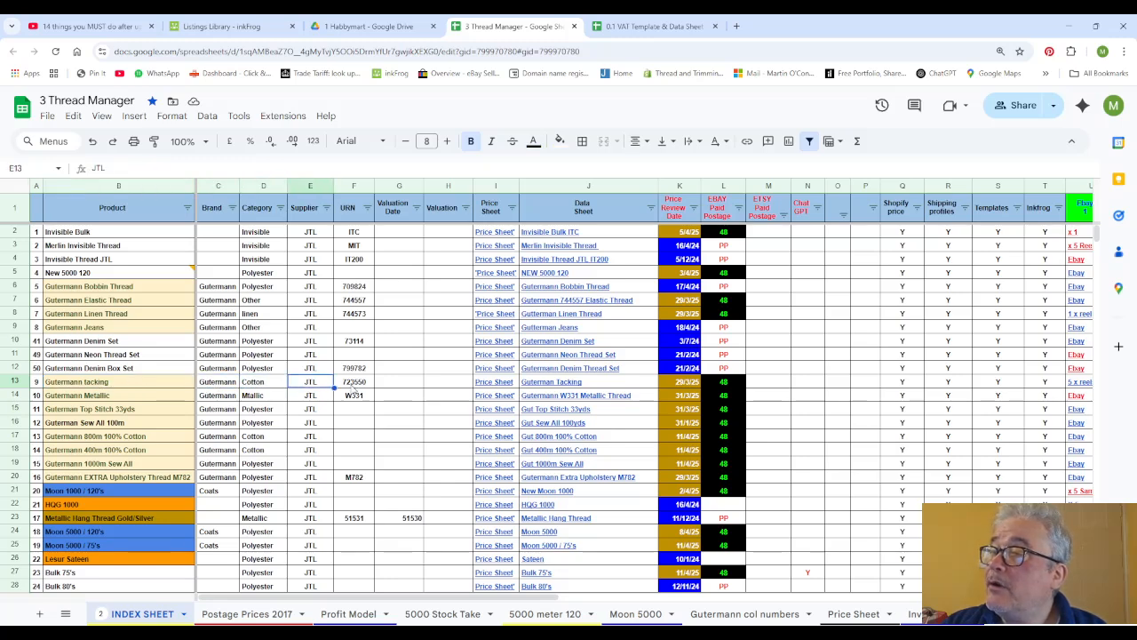
left_click(354, 385)
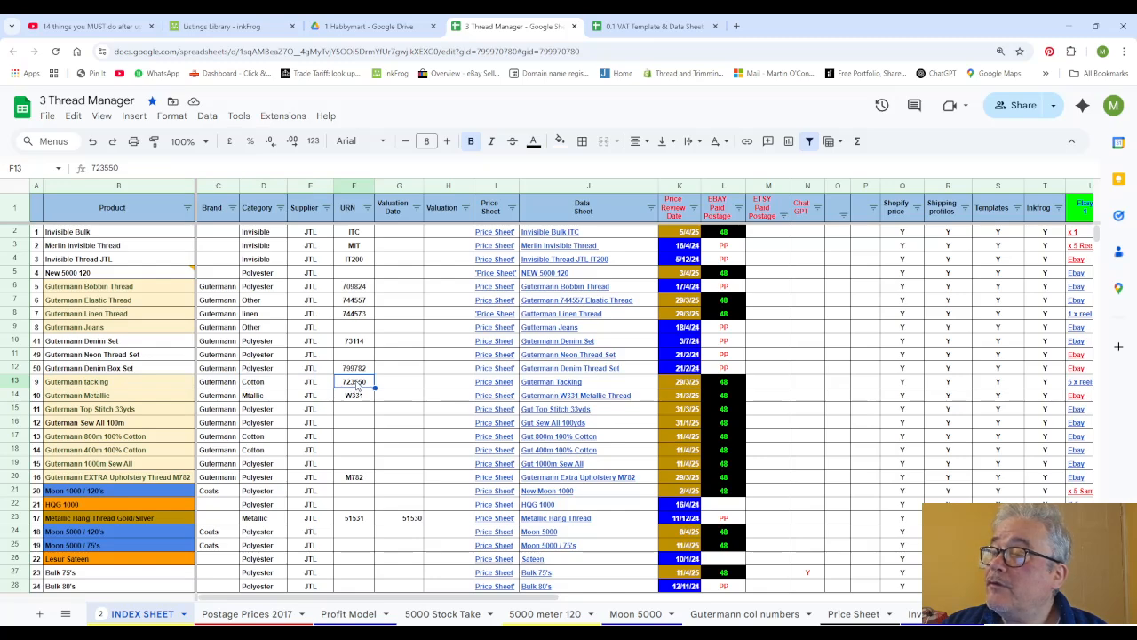
mouse_move(489, 387)
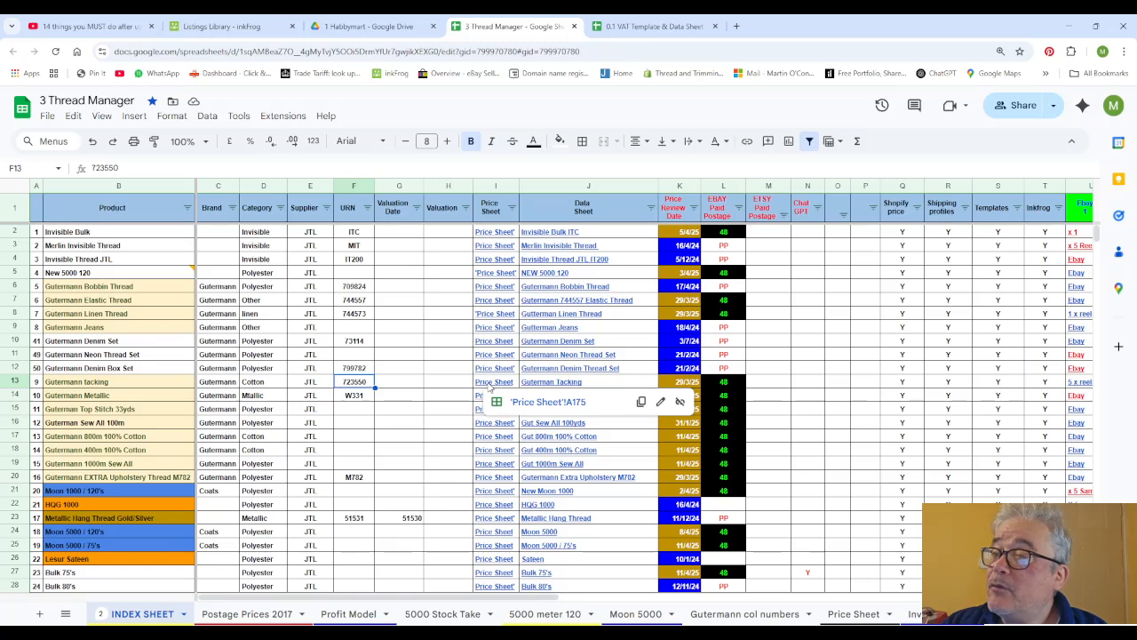
mouse_move(555, 388)
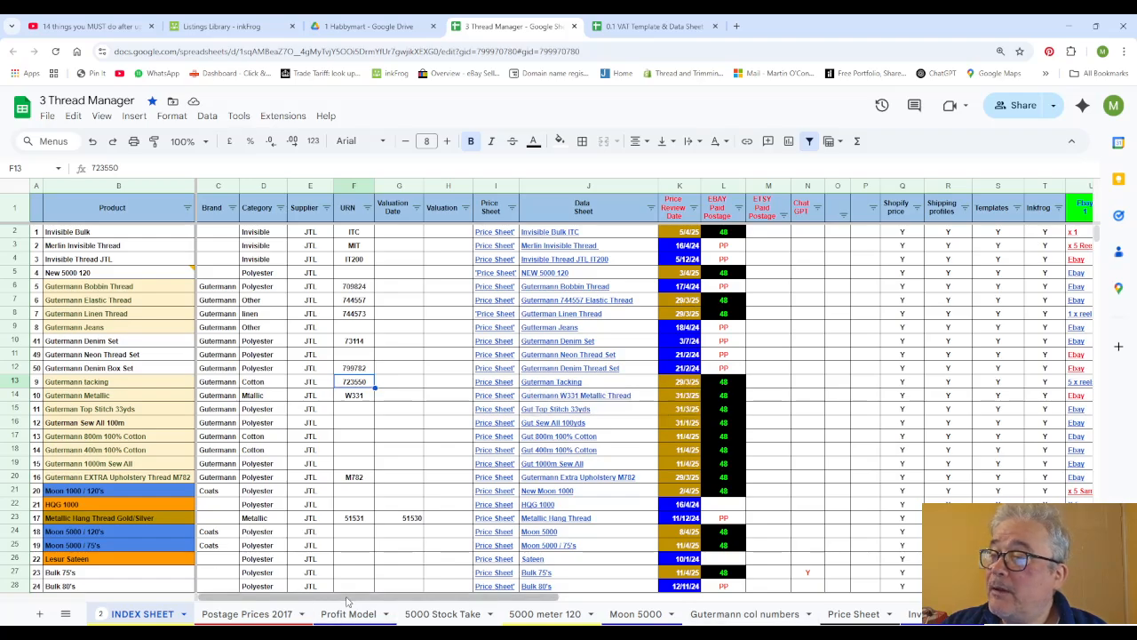
Step: Review the index columns up to the Ebay listing links, including the Price Review Date and EBAY Paid Postage headers
left_click_drag(349, 598, 551, 602)
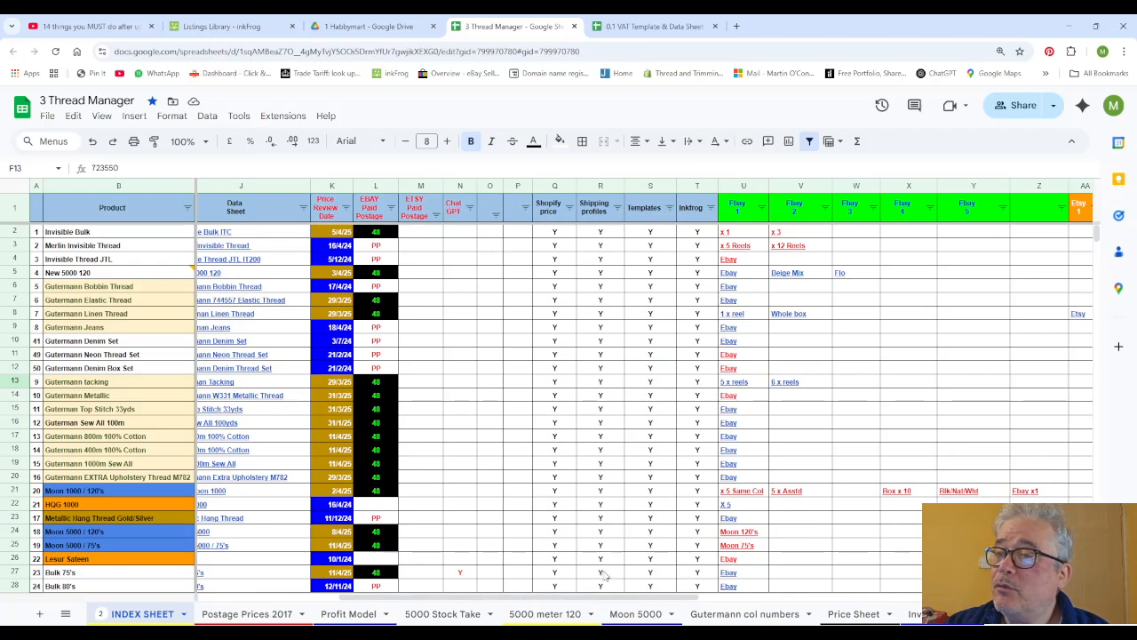
left_click_drag(579, 602, 502, 602)
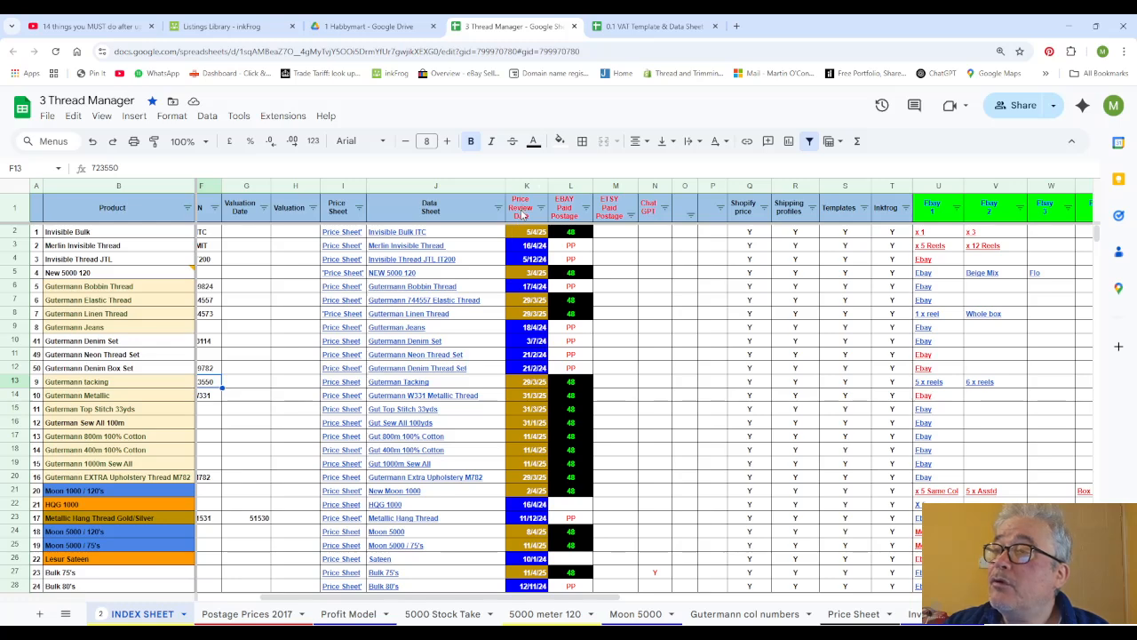
left_click(523, 215)
left_click(574, 215)
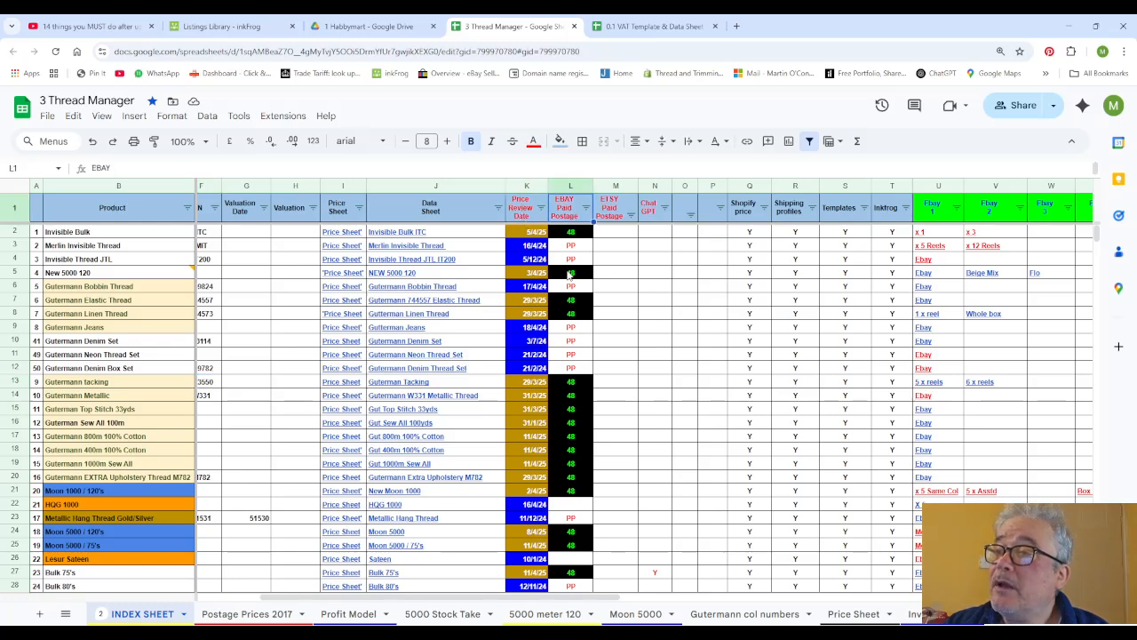
Step: Compare the PP and 48 entries in the EBAY Paid Postage column between rows 3 and 11
left_click(574, 241)
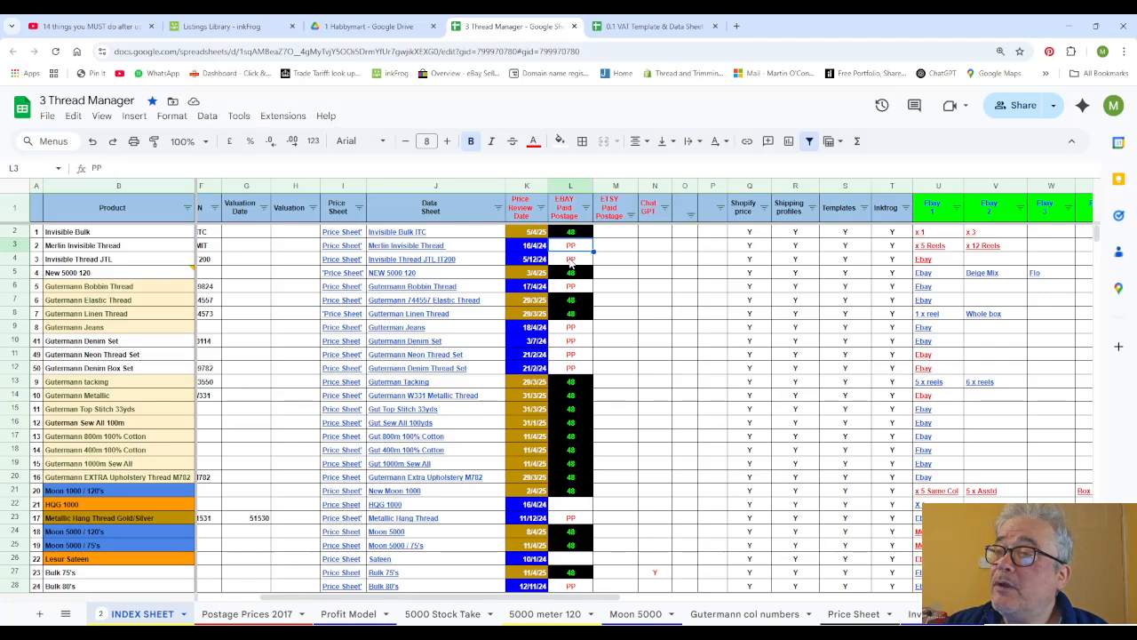
left_click(571, 259)
left_click(571, 330)
left_click(578, 344)
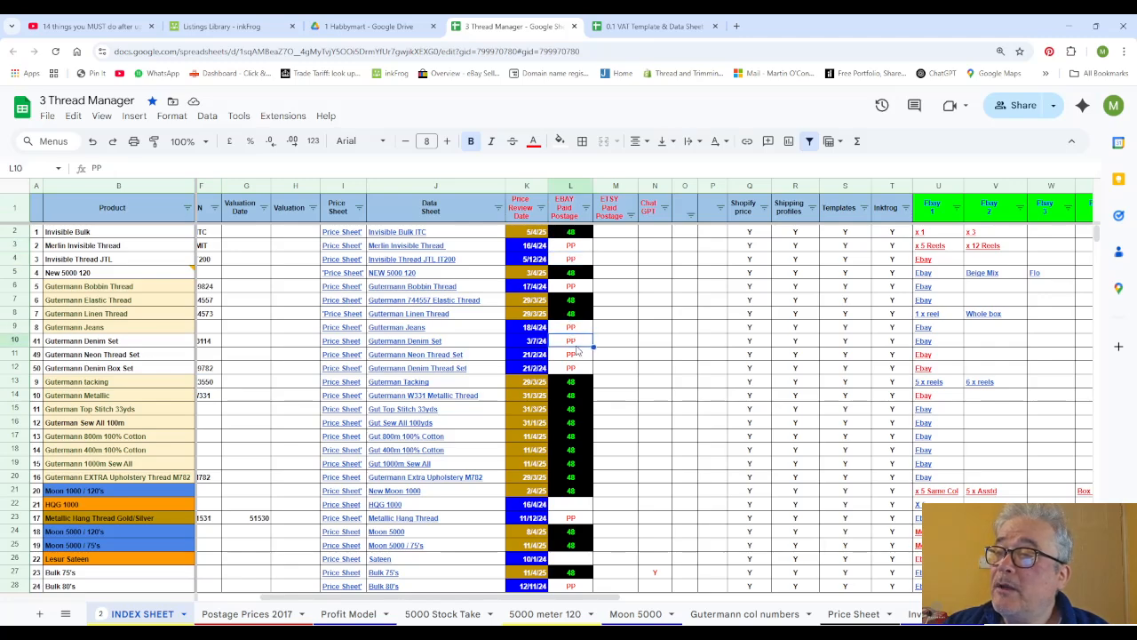
left_click(580, 357)
left_click(583, 302)
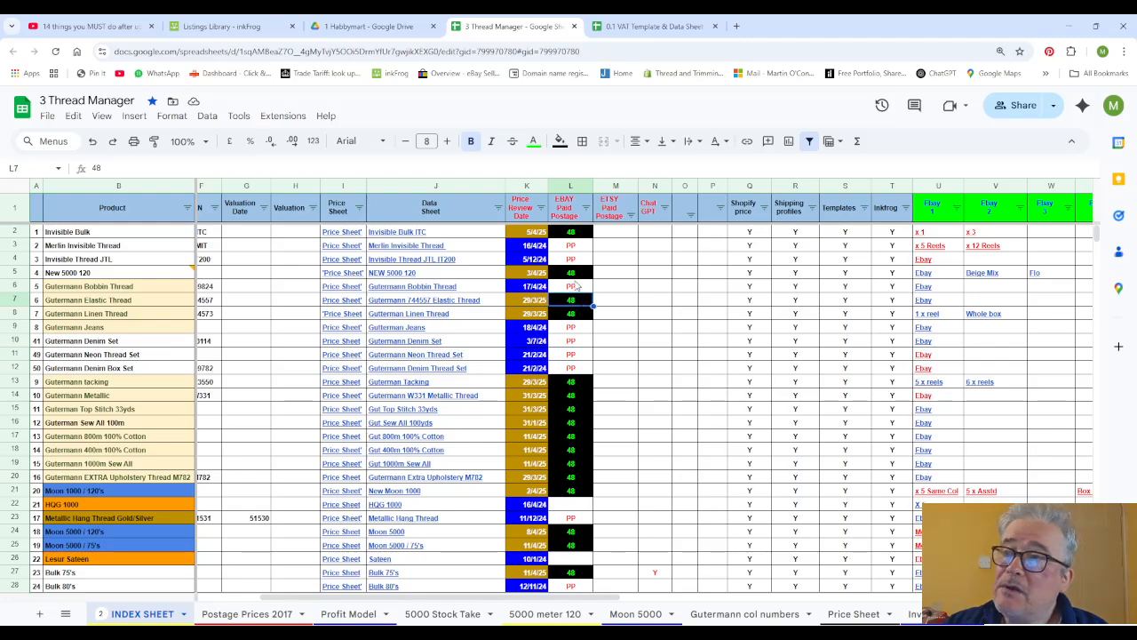
Step: Check the EBAY Paid Postage entries down the whole product list and return to the first rows
scroll(580, 307, "down", 10)
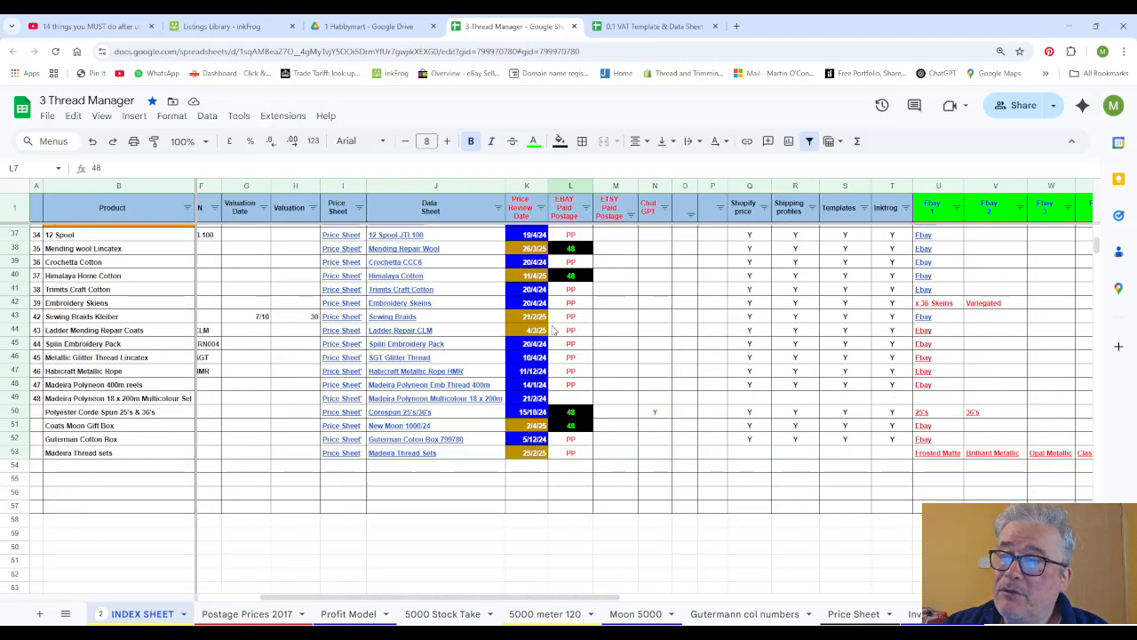
scroll(580, 306, "up", 10)
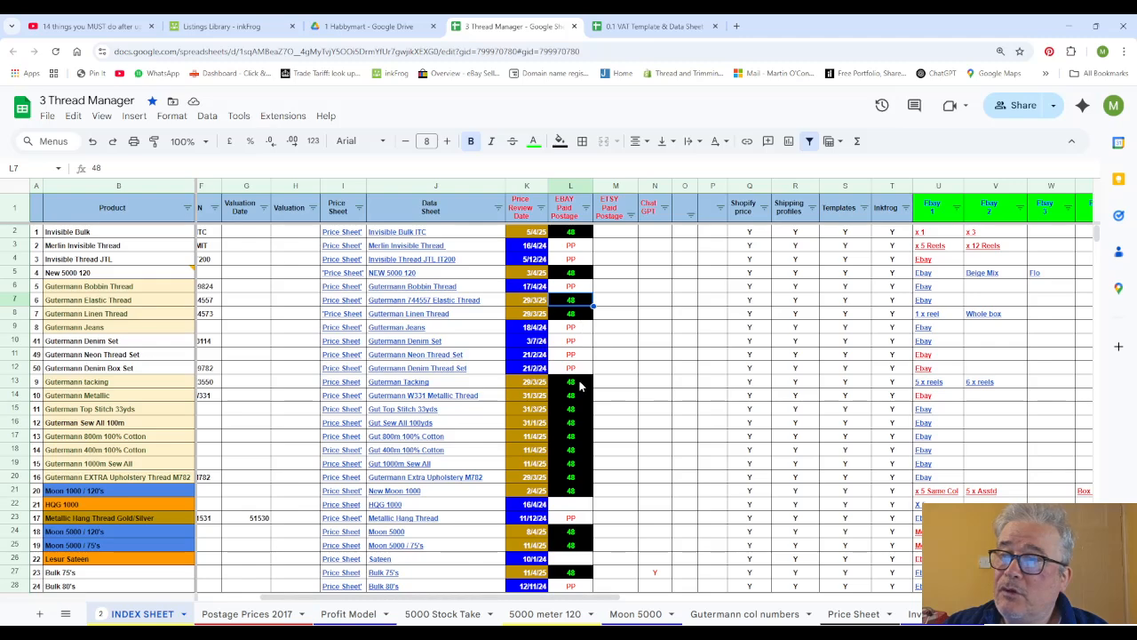
scroll(575, 471, "down", 9)
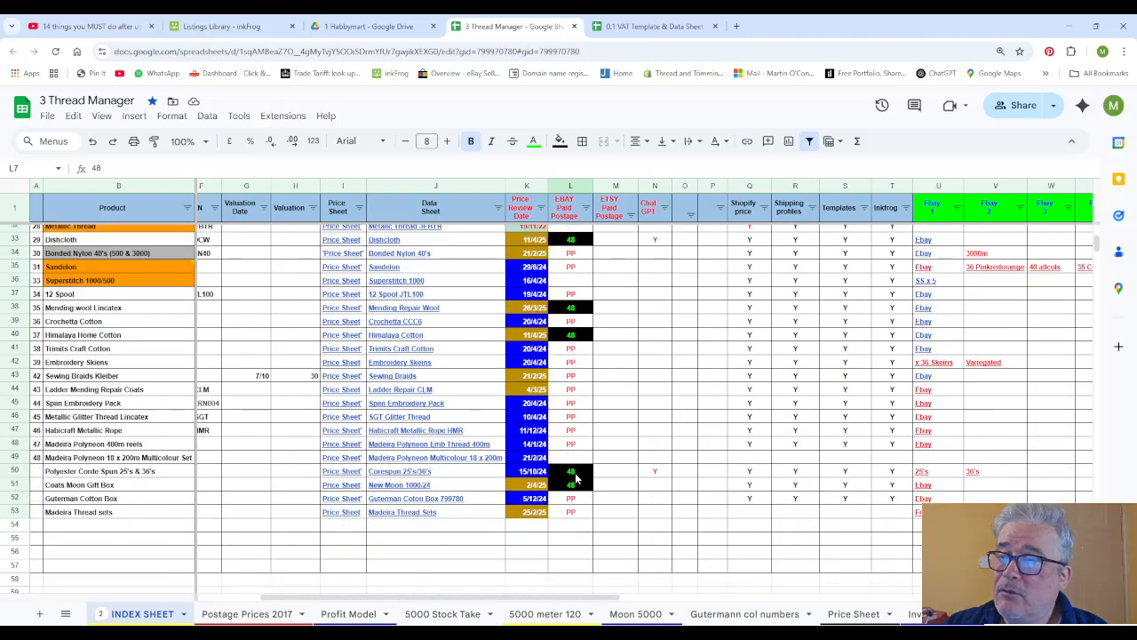
scroll(576, 471, "up", 7)
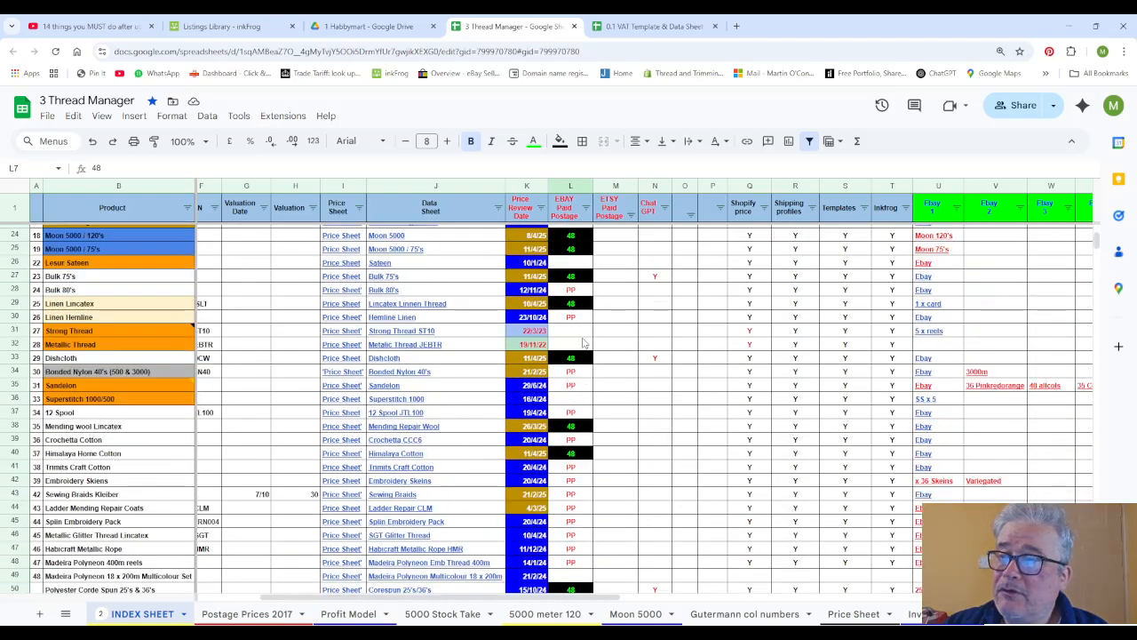
scroll(582, 331, "up", 3)
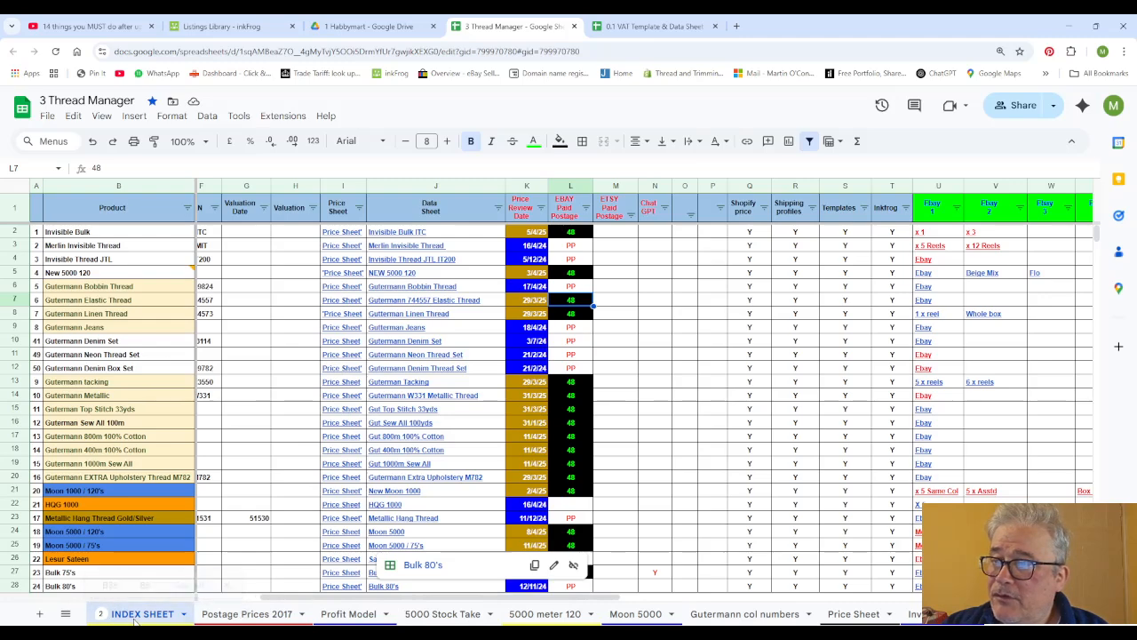
Step: Compare the Postage Prices 2017 sheet with the Postage Prices sheet in the 0.1 VAT Template & Data Sheet
left_click(249, 615)
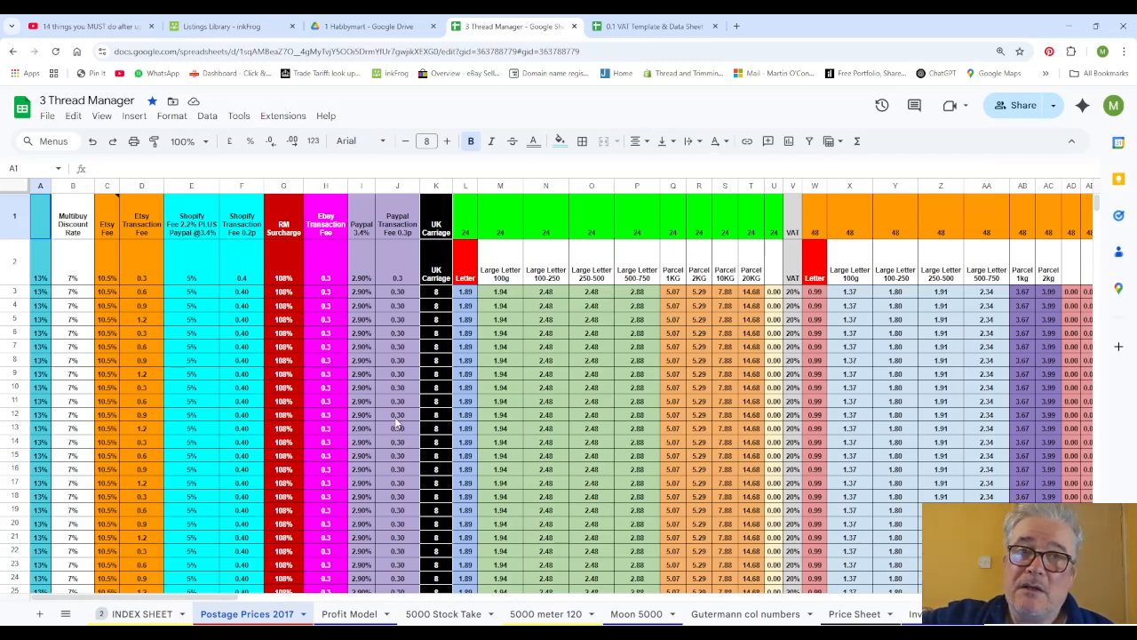
left_click(643, 21)
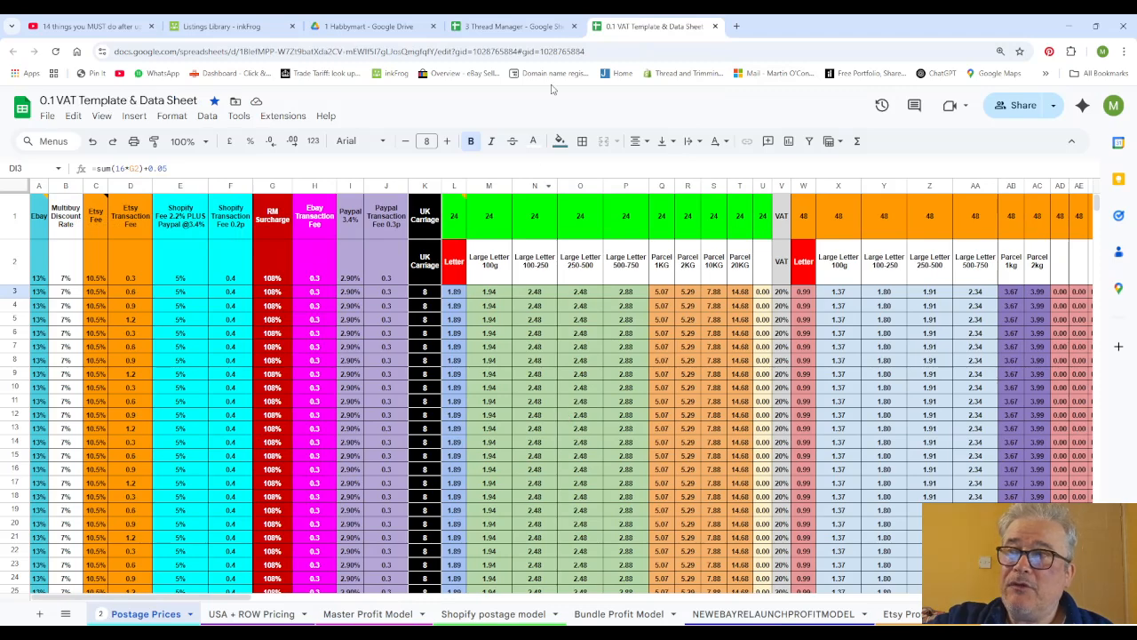
left_click(503, 24)
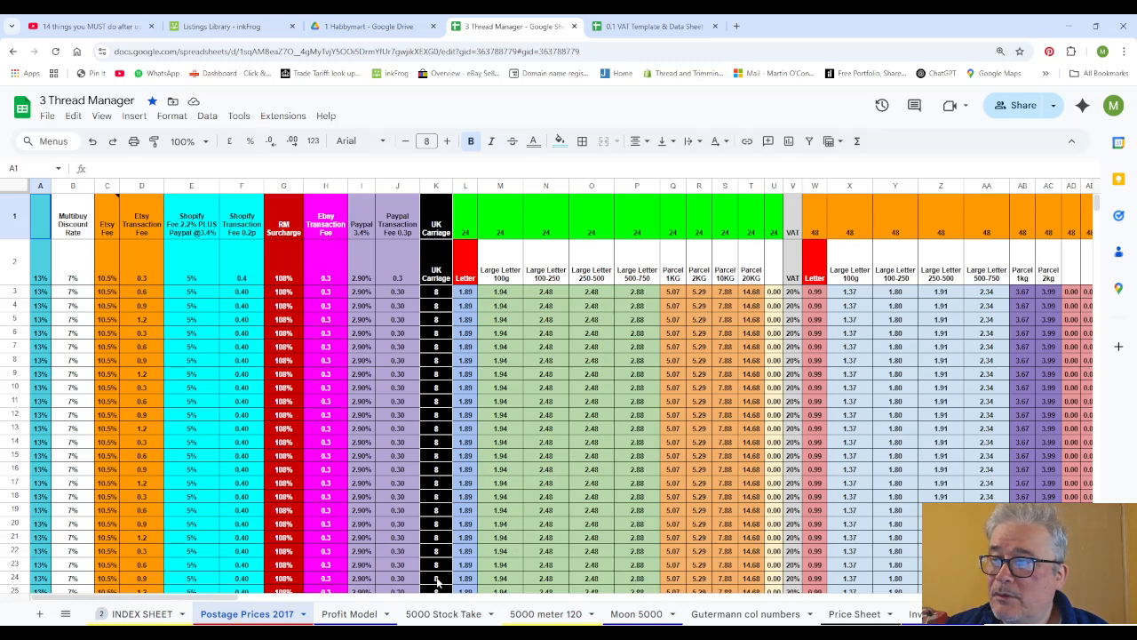
Step: Copy rows 1 to 17 of the Profit Model sheet and paste the copy starting at row 20
left_click(351, 614)
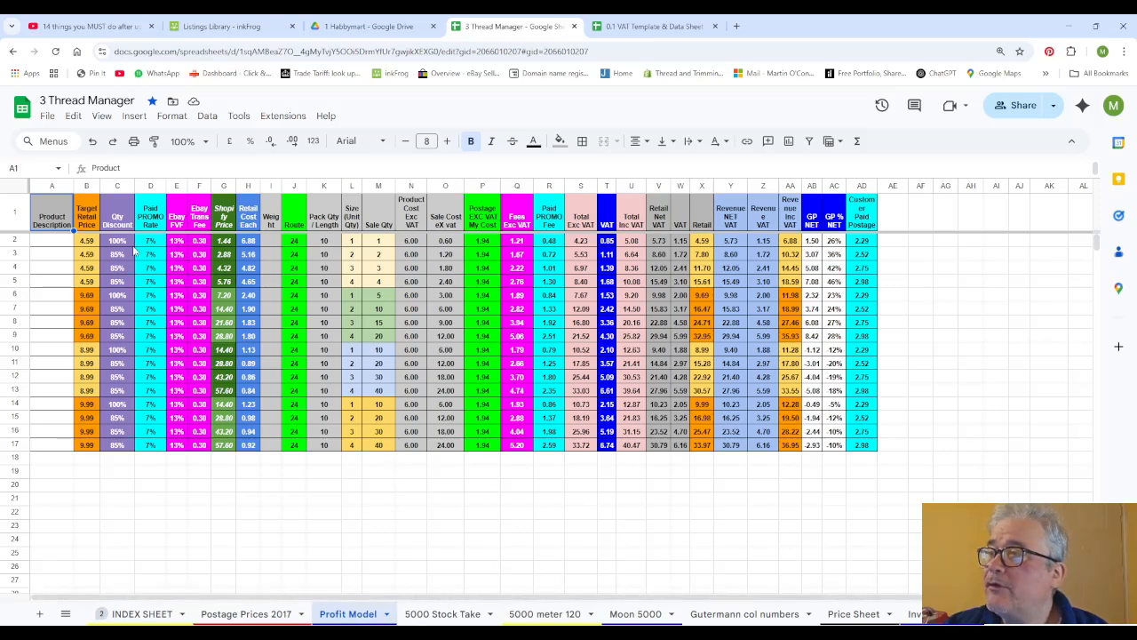
left_click_drag(16, 217, 4, 447)
key("ctrl+c")
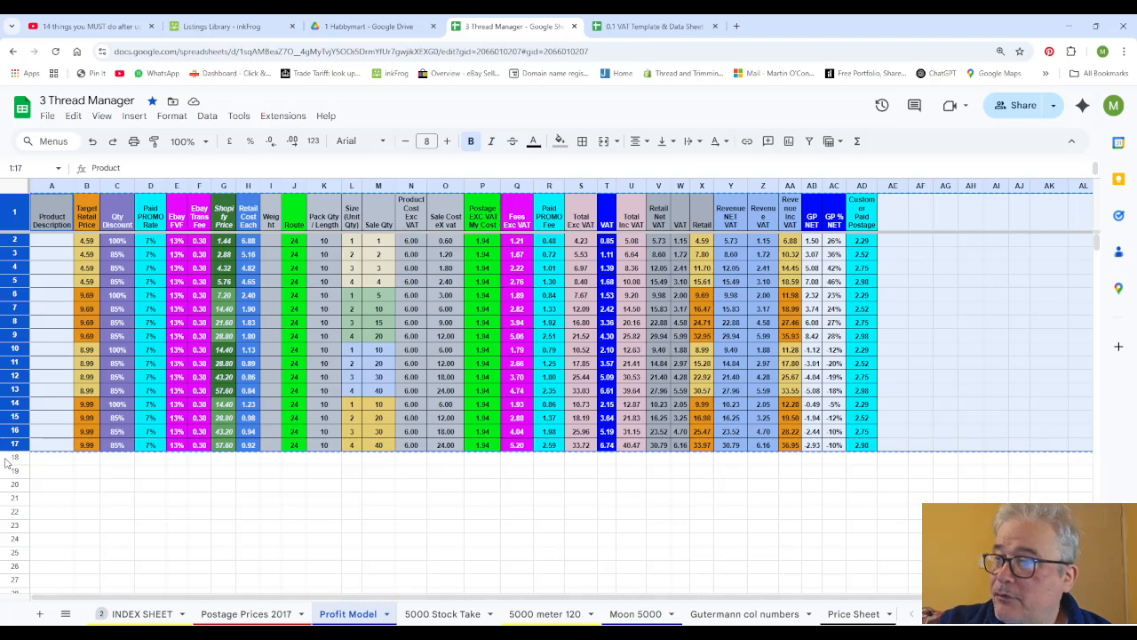
left_click(52, 486)
key("ctrl+v")
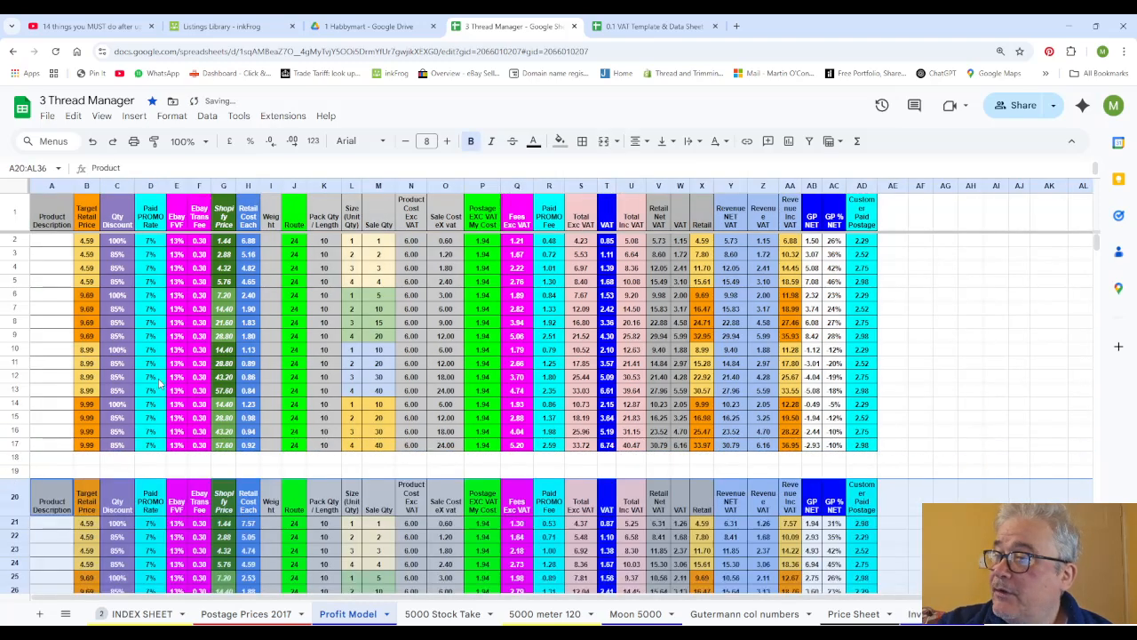
scroll(163, 384, "down", 3)
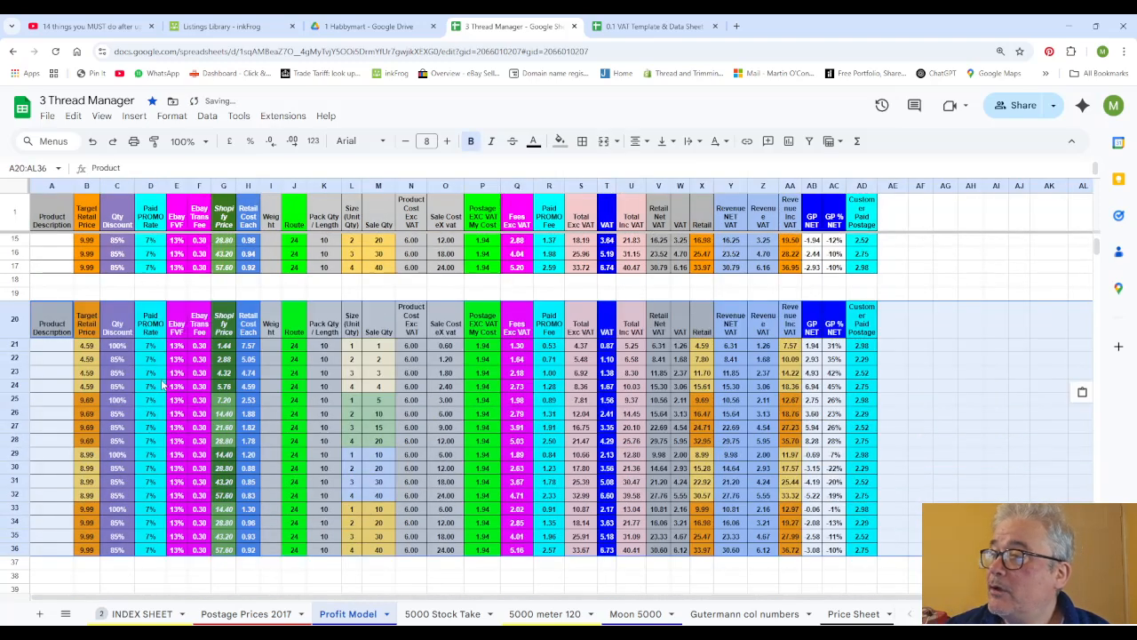
Step: Examine the values and formulas in row 21 of the copied model, from Target Retail Price to Retail Cost Each
left_click(89, 347)
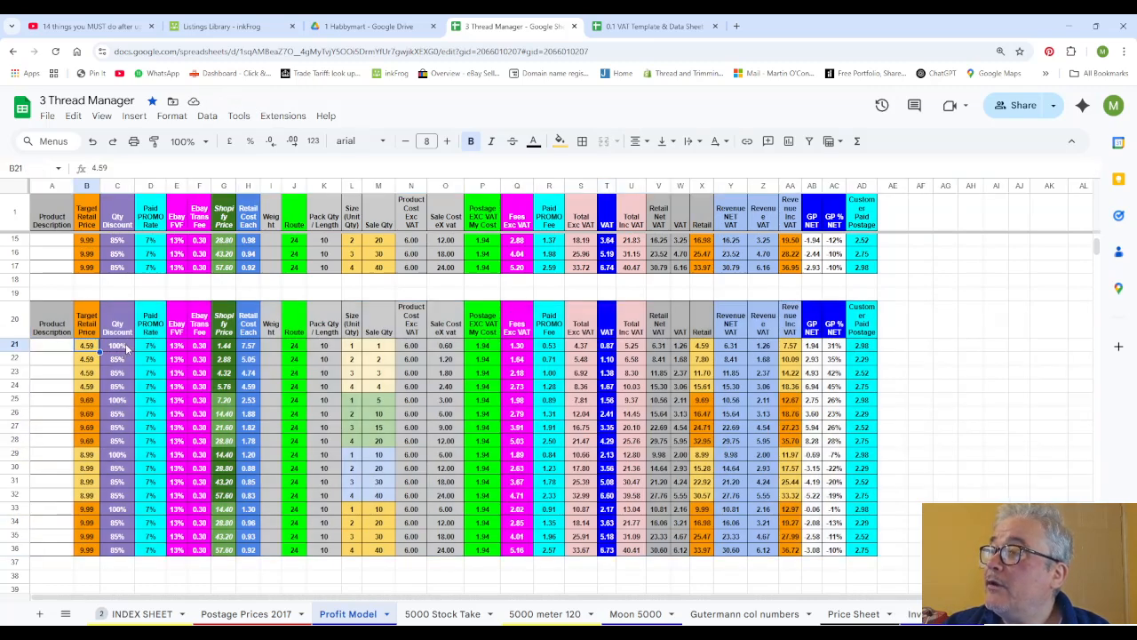
left_click(127, 348)
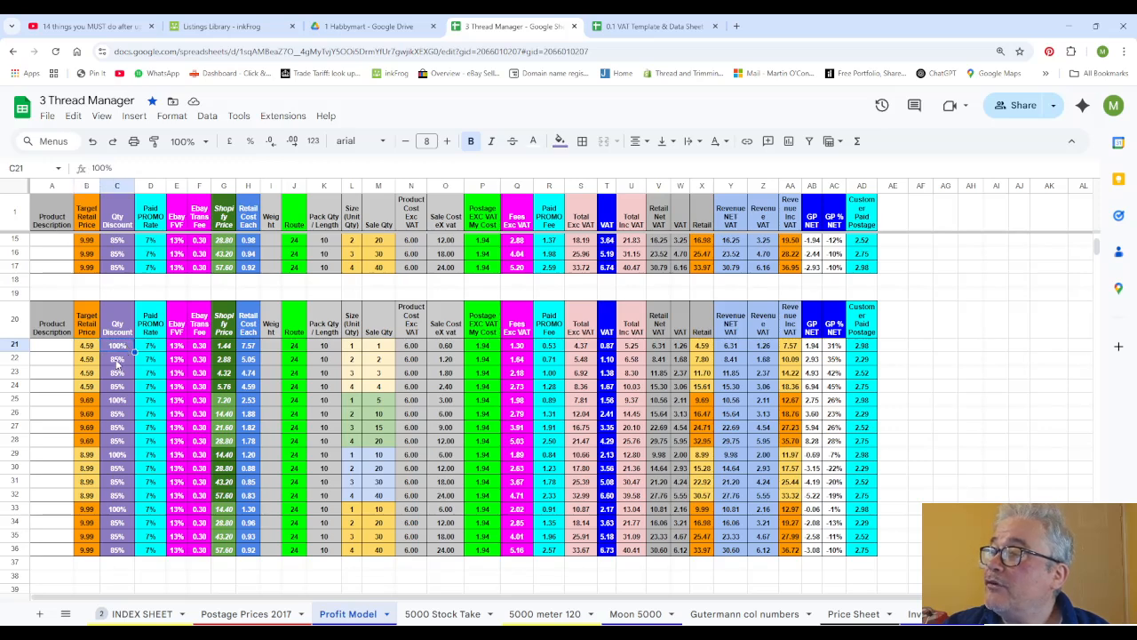
left_click(156, 346)
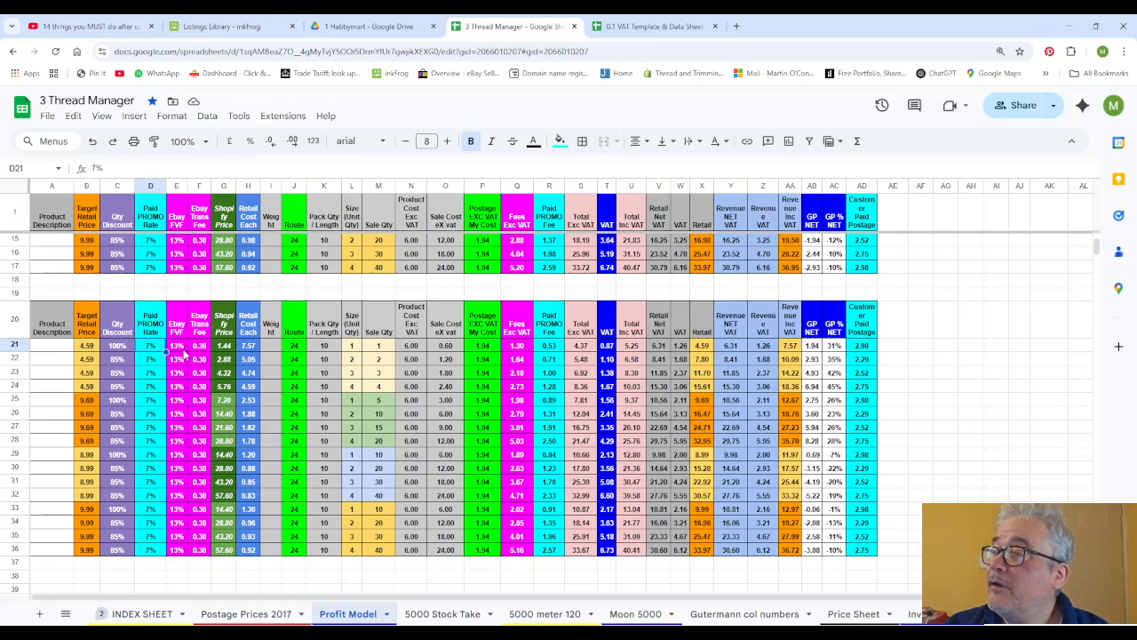
left_click(184, 349)
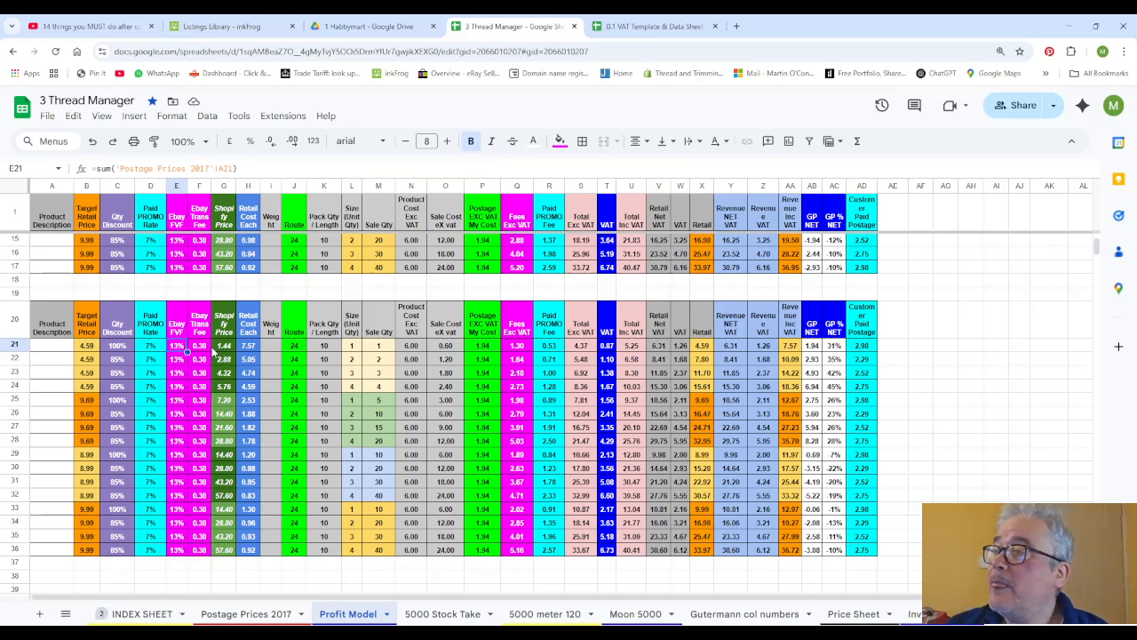
left_click(204, 349)
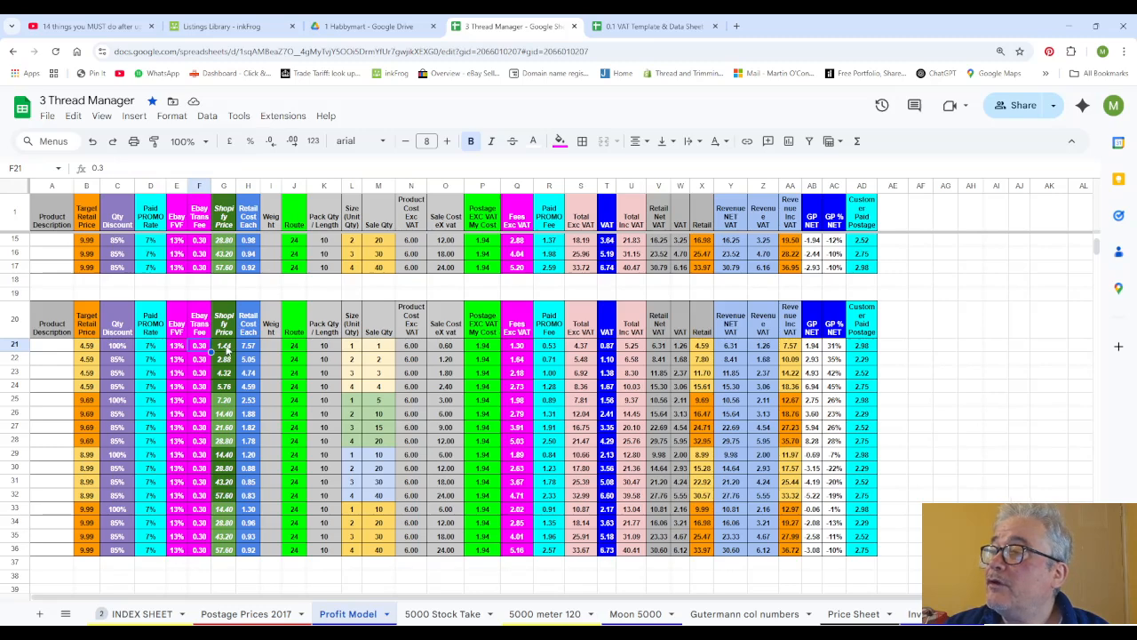
left_click(228, 351)
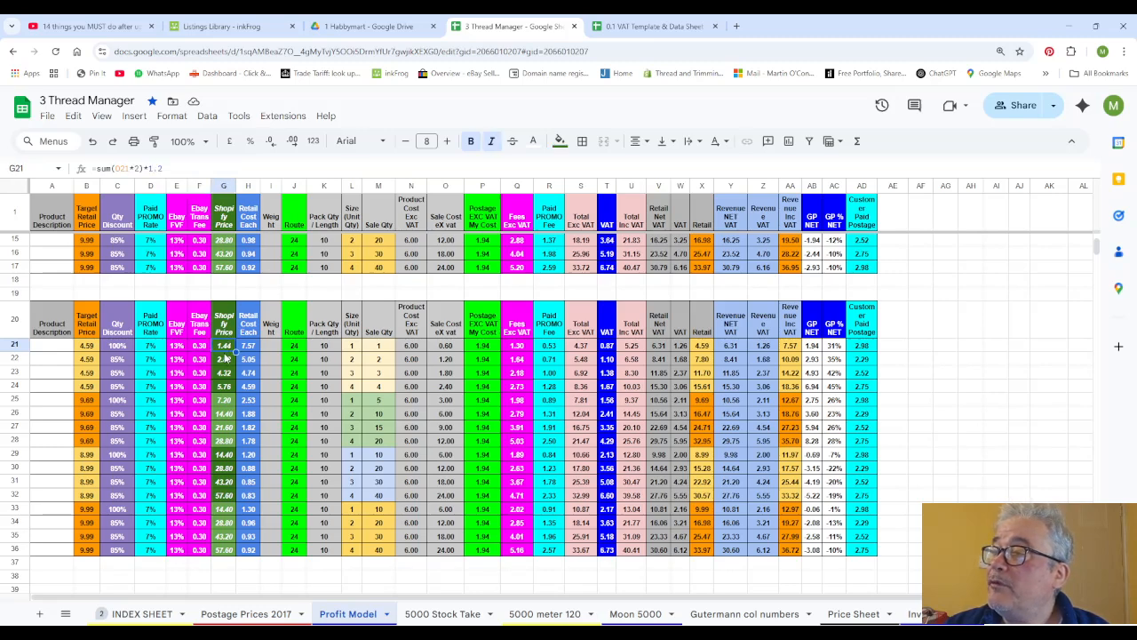
left_click(249, 349)
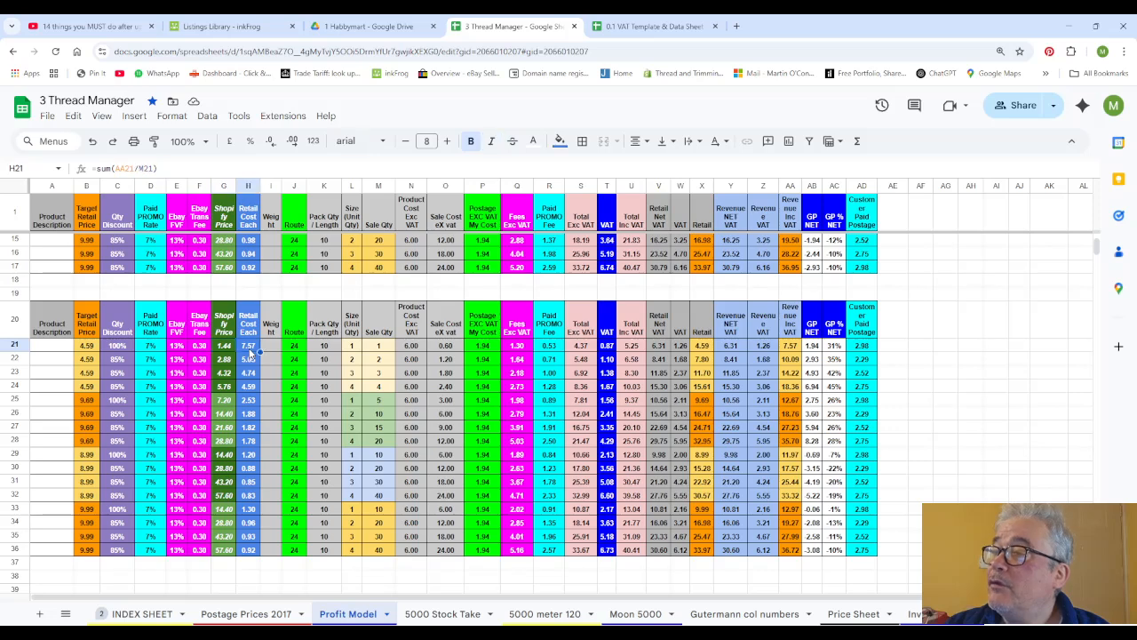
Step: Set the Route in cell J21 of the copied profit model to 48
left_click(300, 347)
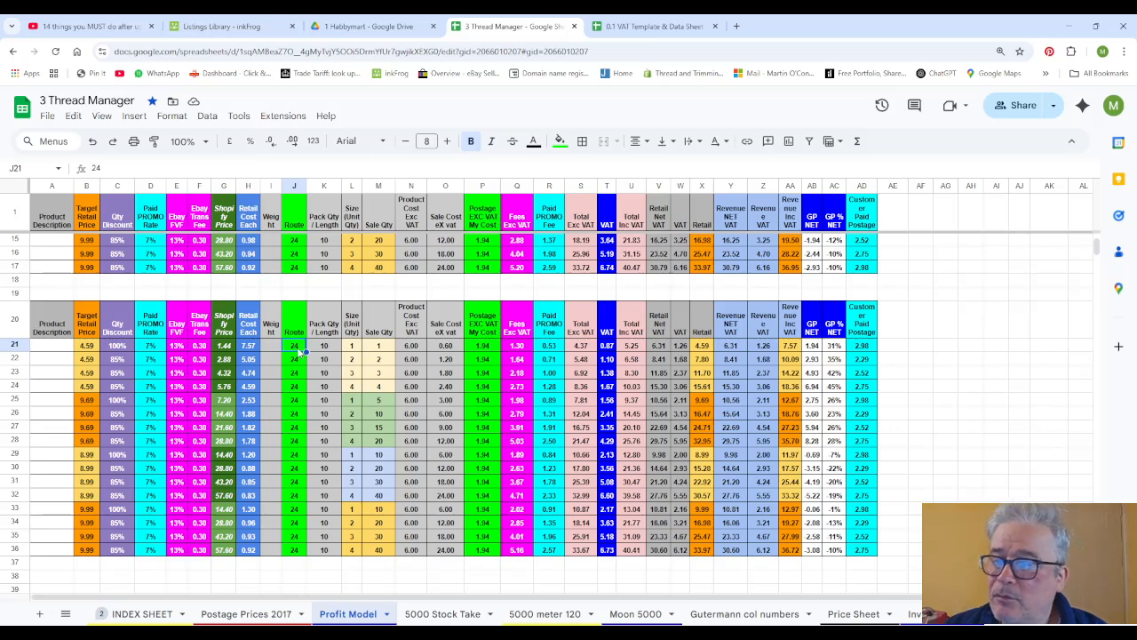
key("BackSpace")
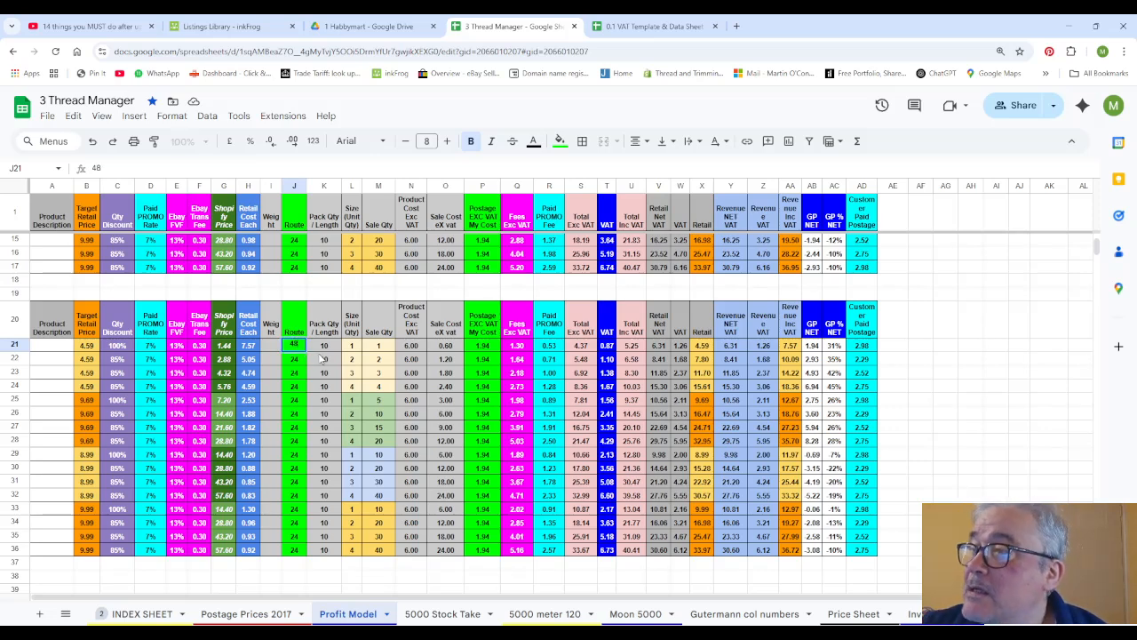
left_click(321, 358)
left_click(303, 347)
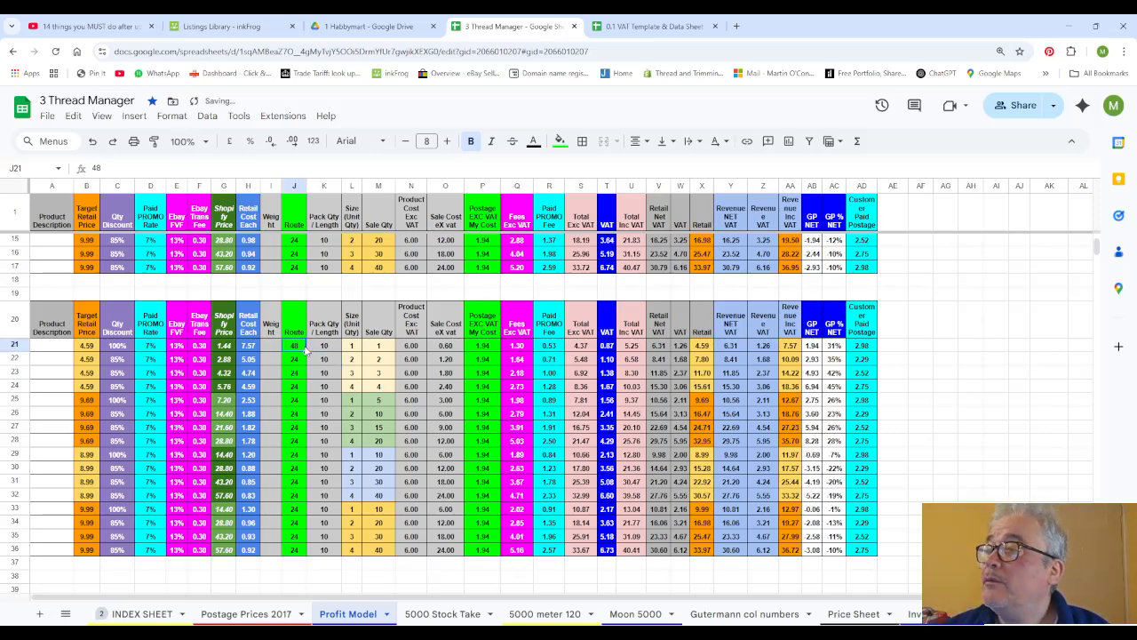
Step: Give Route cell J21 a light red fill and copy its 48 value and formatting down to J36
left_click(561, 144)
left_click(577, 238)
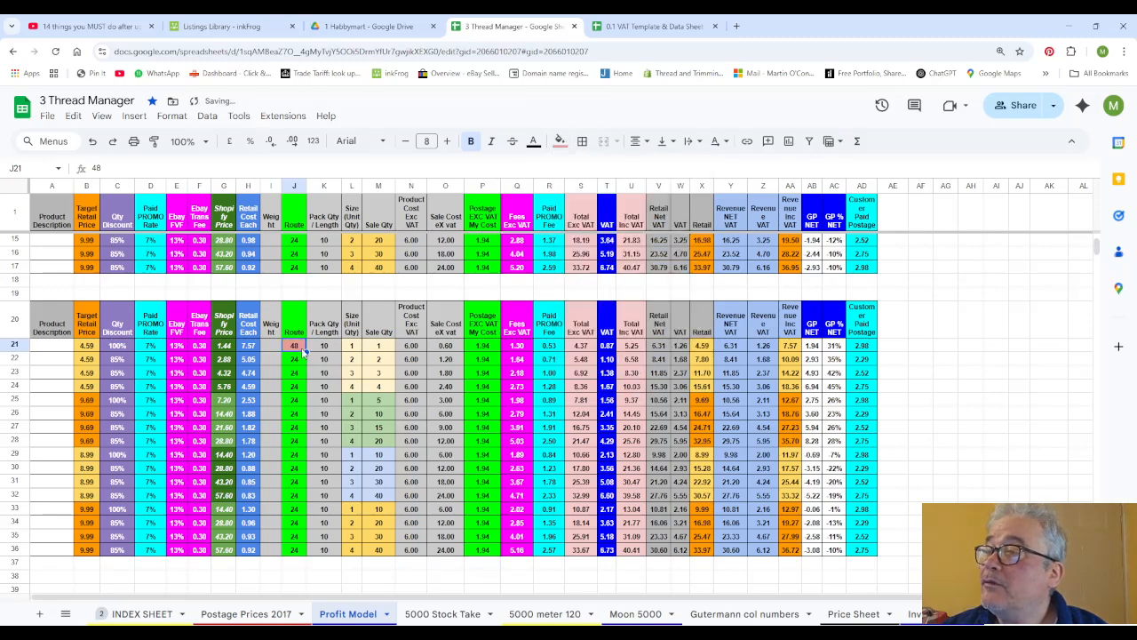
left_click_drag(306, 352, 302, 554)
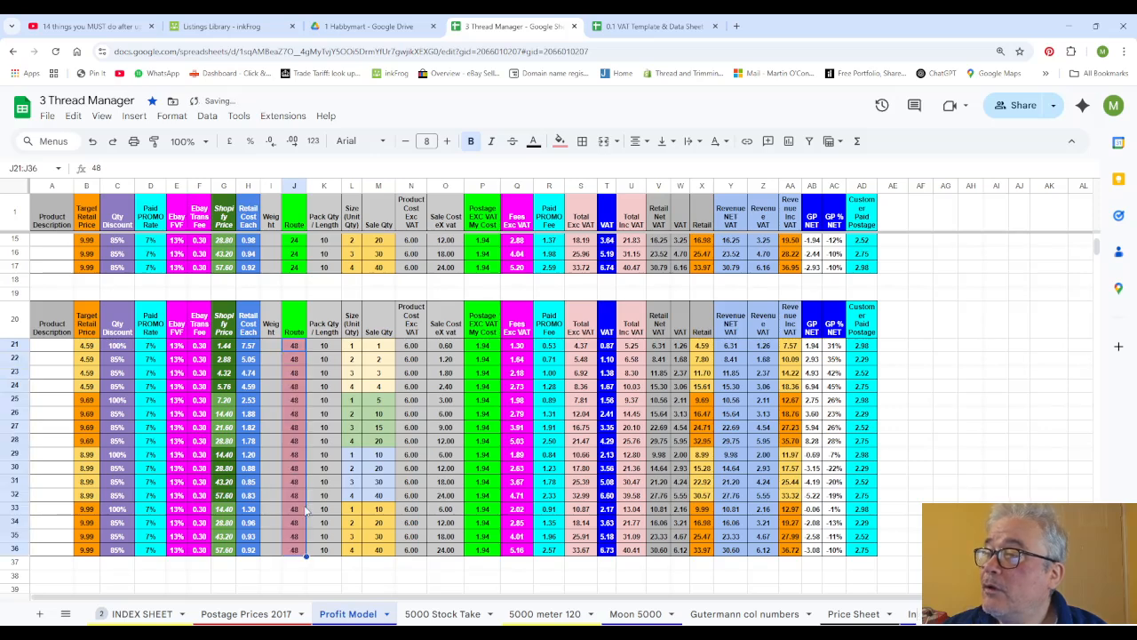
Step: Examine the pack quantity in row 21 and the size and sale quantity values in rows 21 to 24
left_click(334, 351)
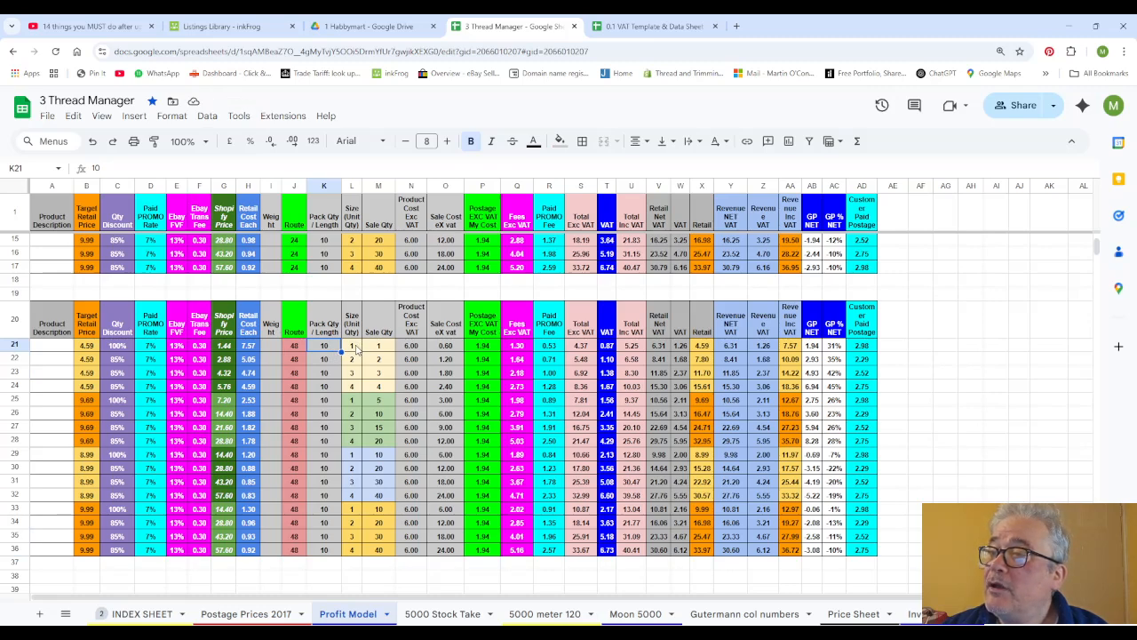
left_click(355, 349)
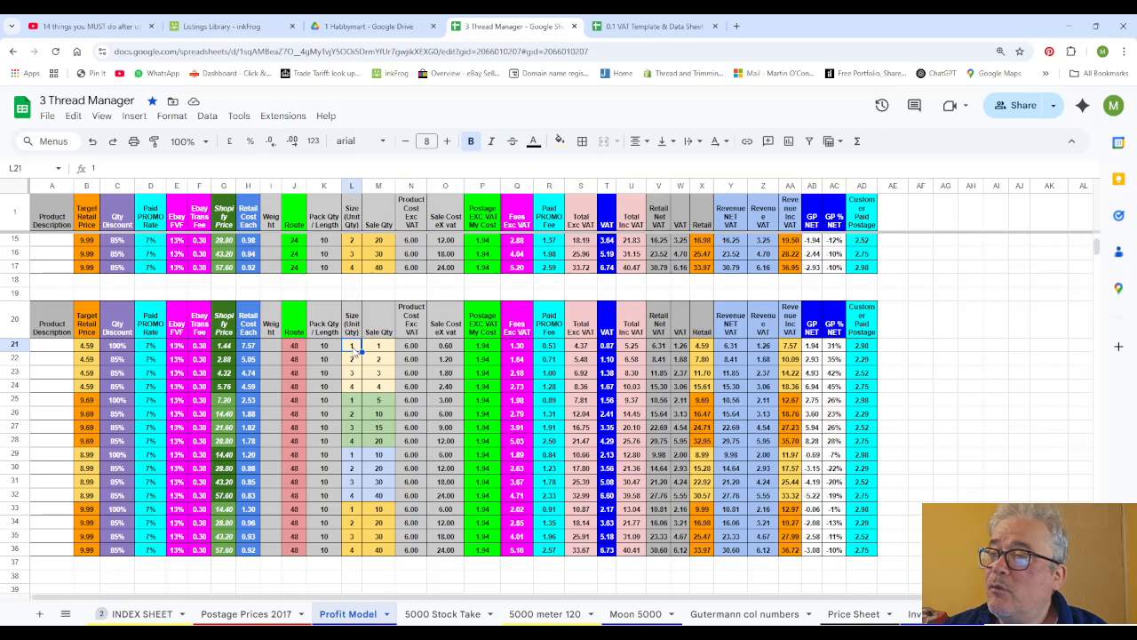
left_click(355, 359)
left_click(352, 374)
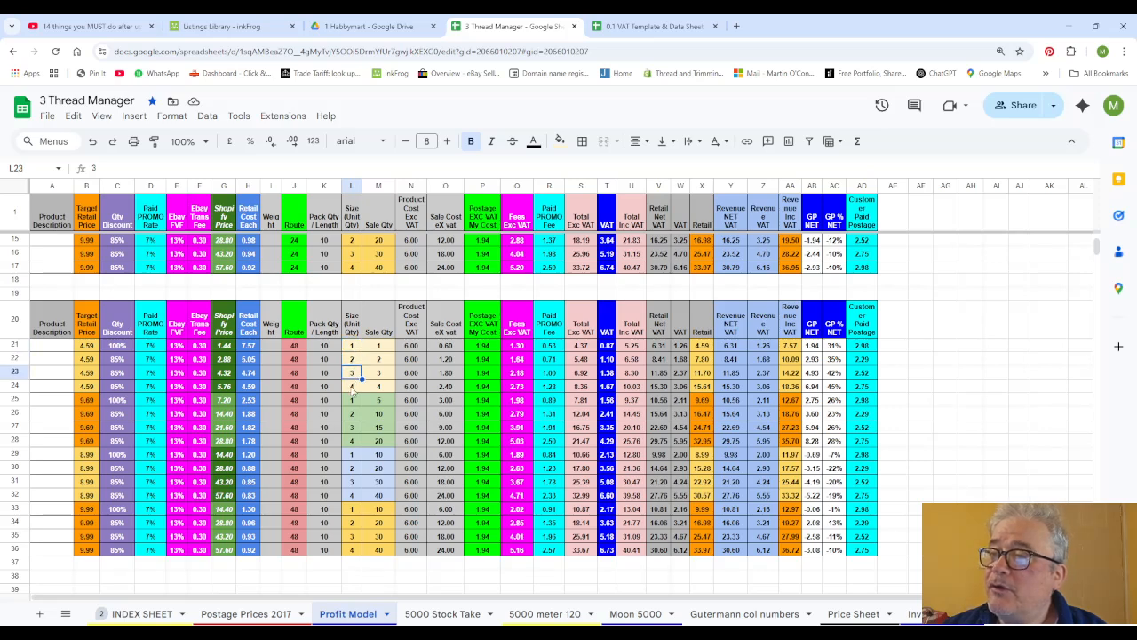
left_click(352, 387)
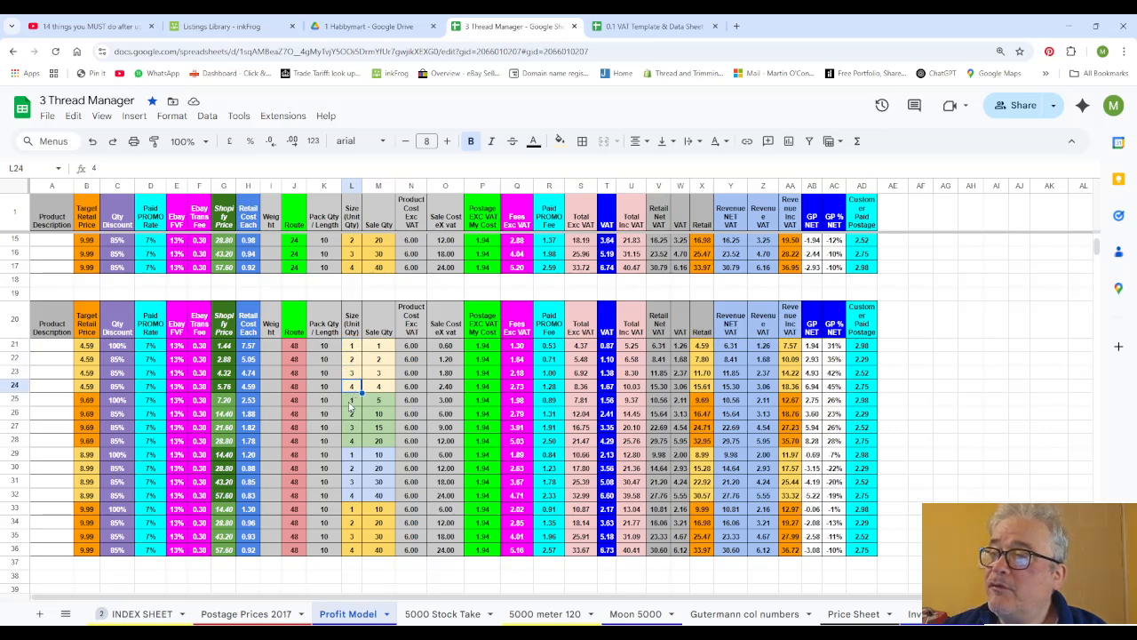
left_click(384, 349)
left_click(384, 360)
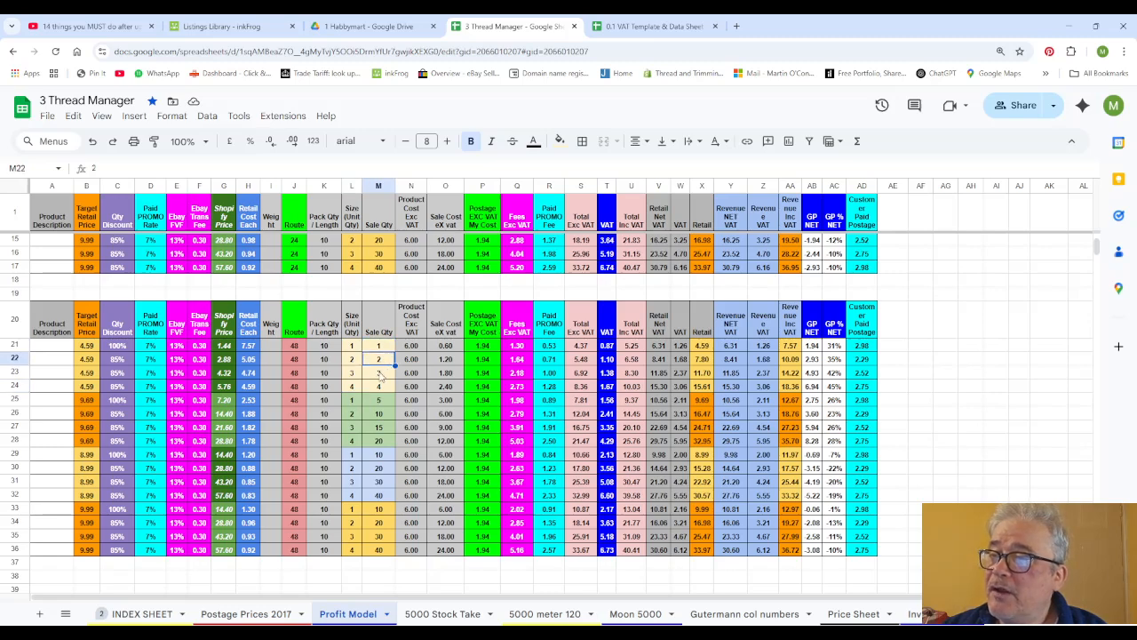
left_click(382, 374)
left_click(383, 388)
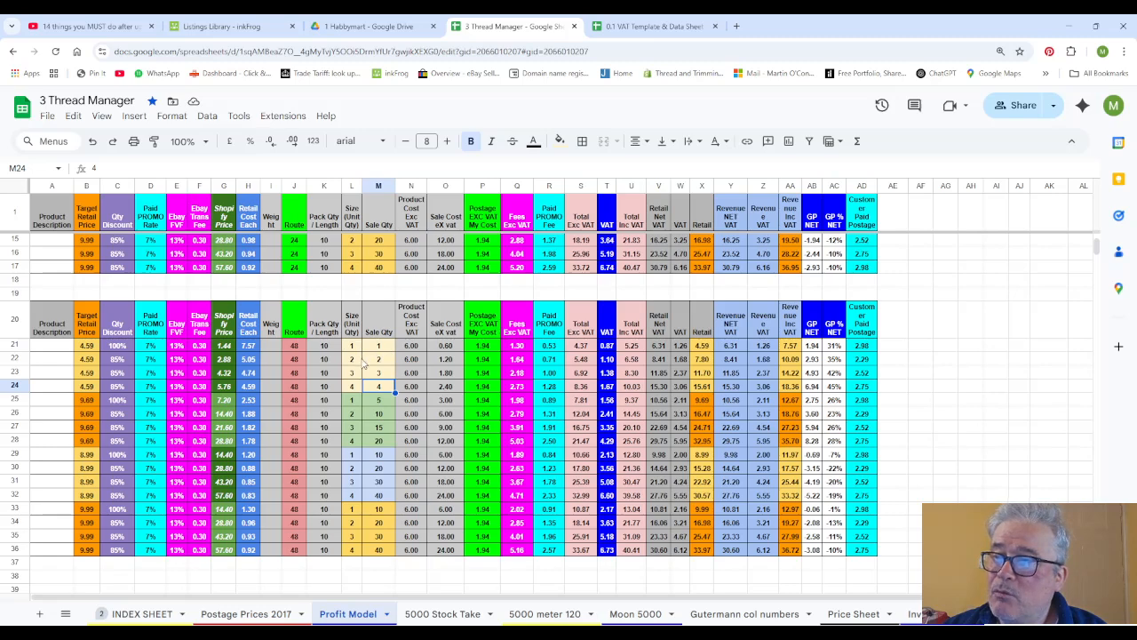
Step: Move the Price Sheet tab ahead of Profit Model while linking product cost cell N21 to 'Price Sheet'!J6 with a SUM formula
left_click(413, 348)
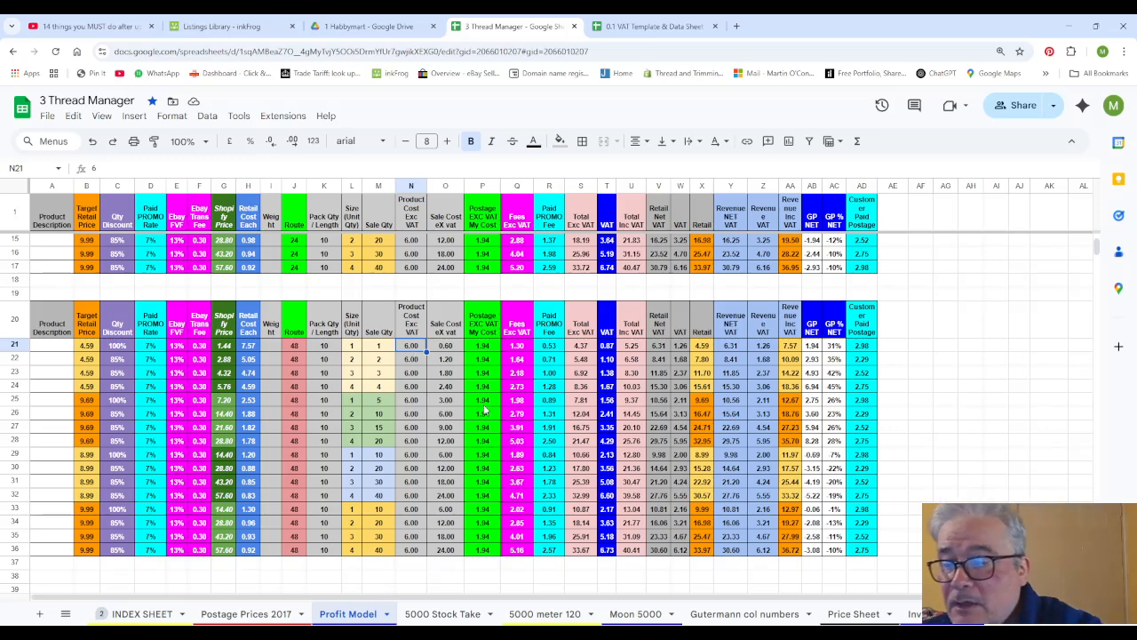
type("=sum(")
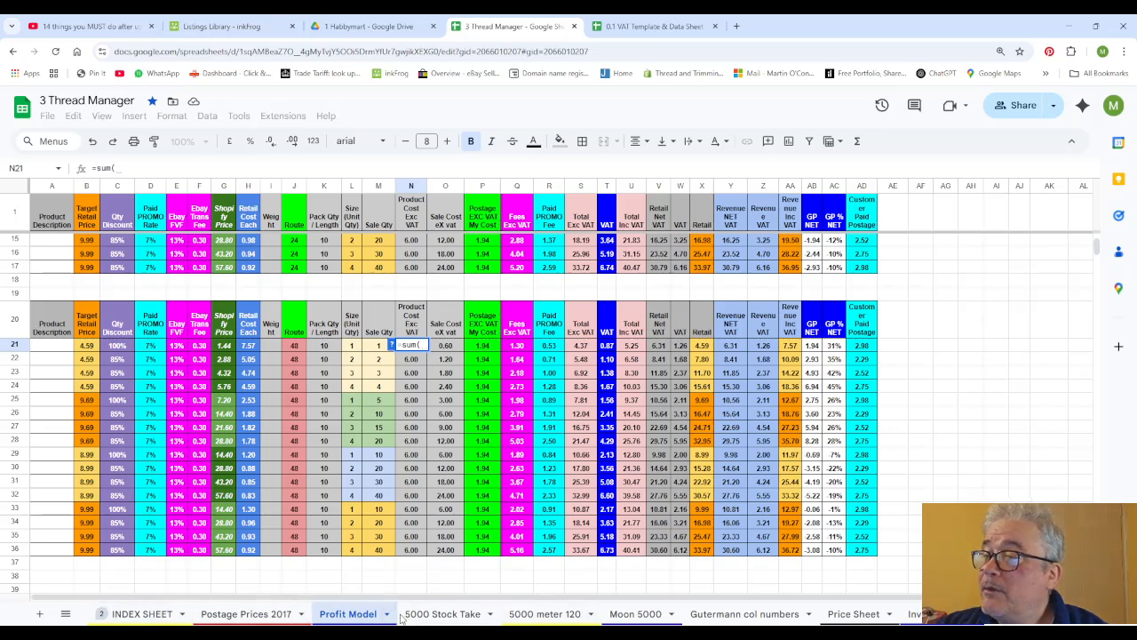
left_click(849, 622)
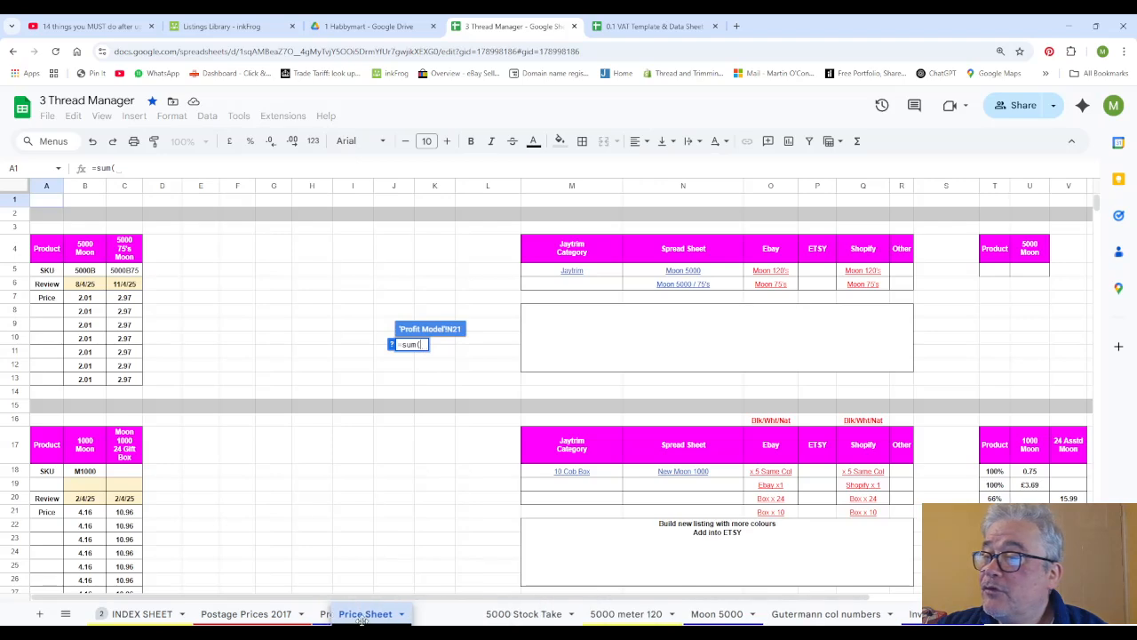
left_click(394, 286)
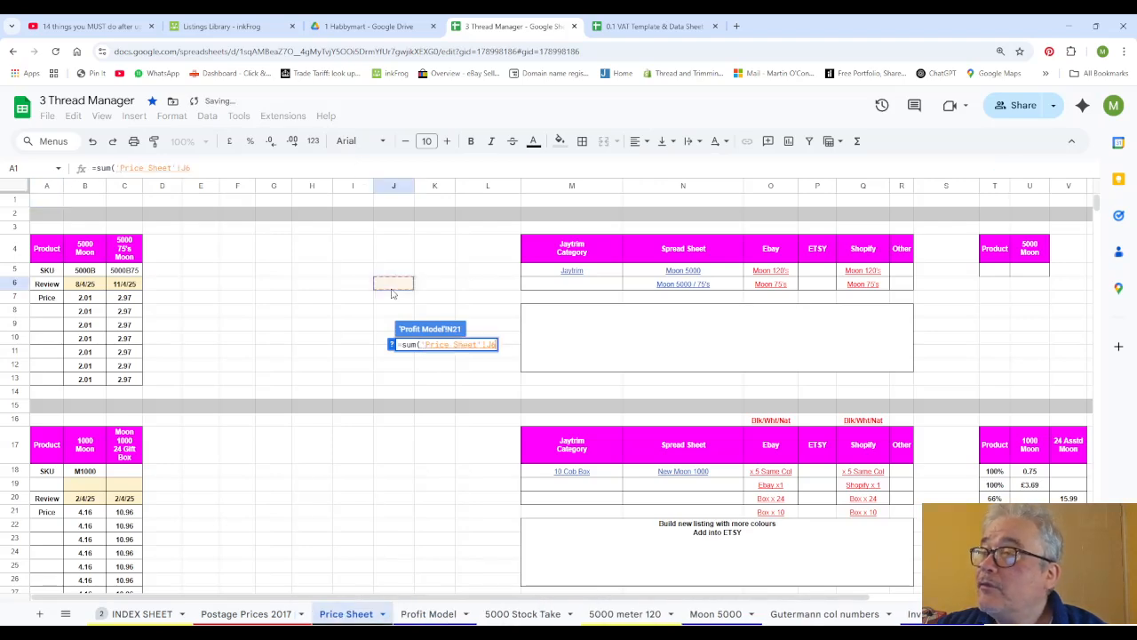
key("Return")
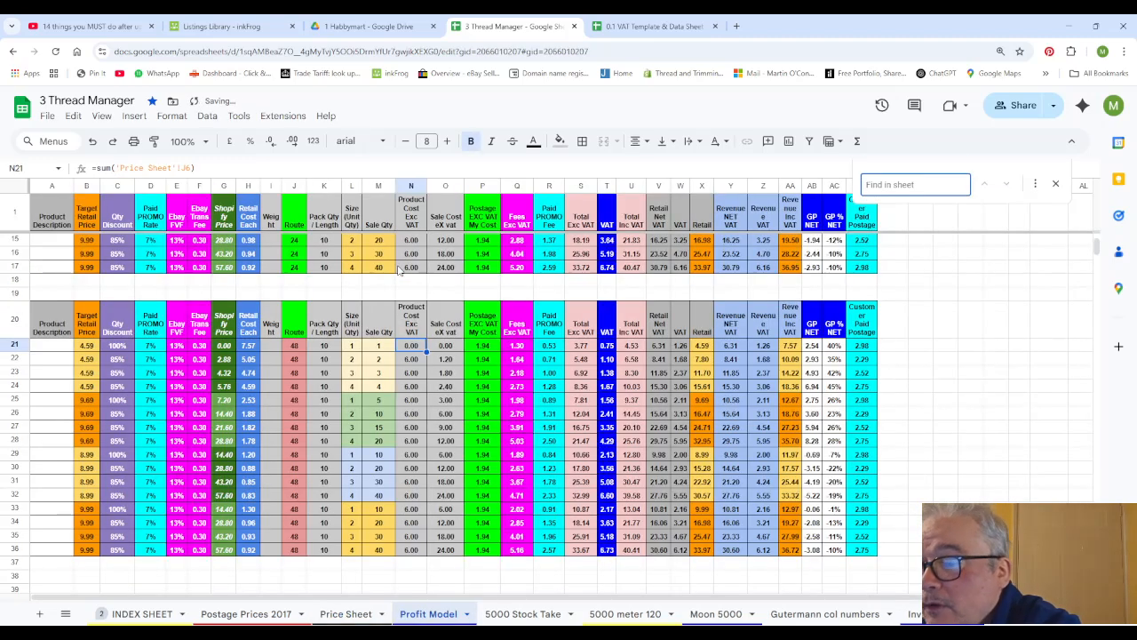
Step: Search the Price Sheet for "tacking" and check the Tacking Guterman price and review date
type("tacking")
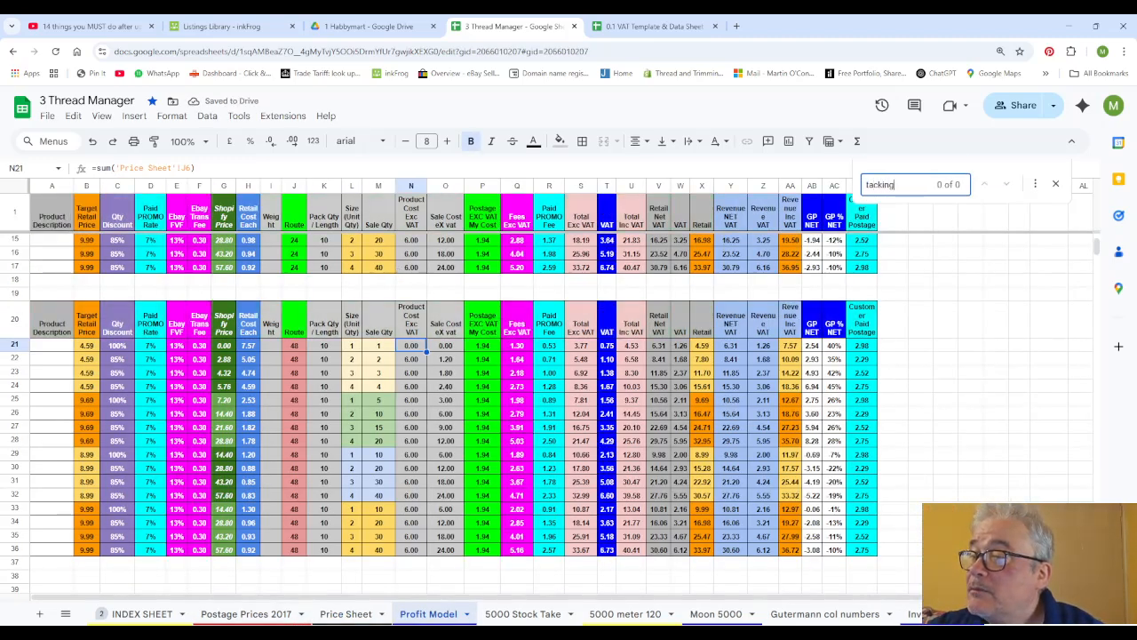
left_click(346, 613)
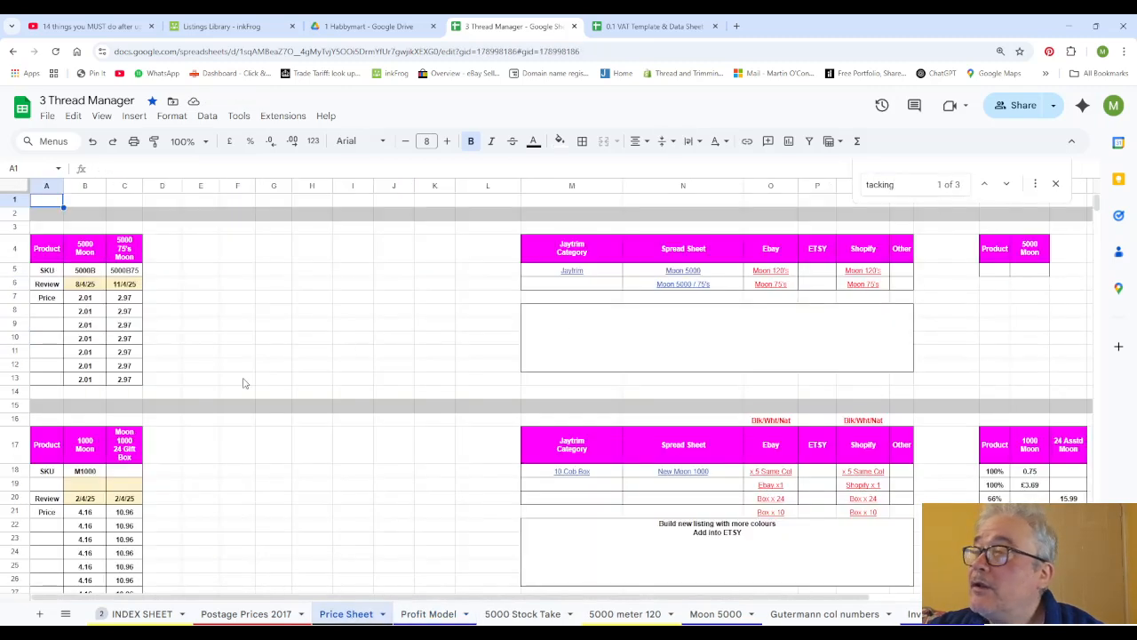
left_click(985, 185)
scroll(327, 368, "down", 2)
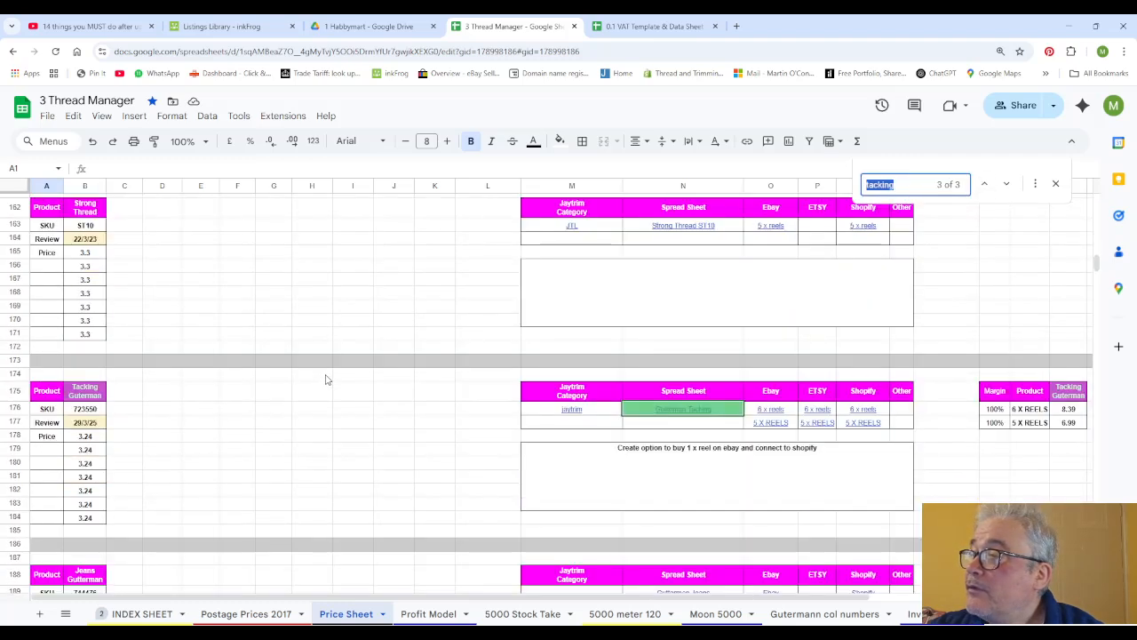
left_click(85, 436)
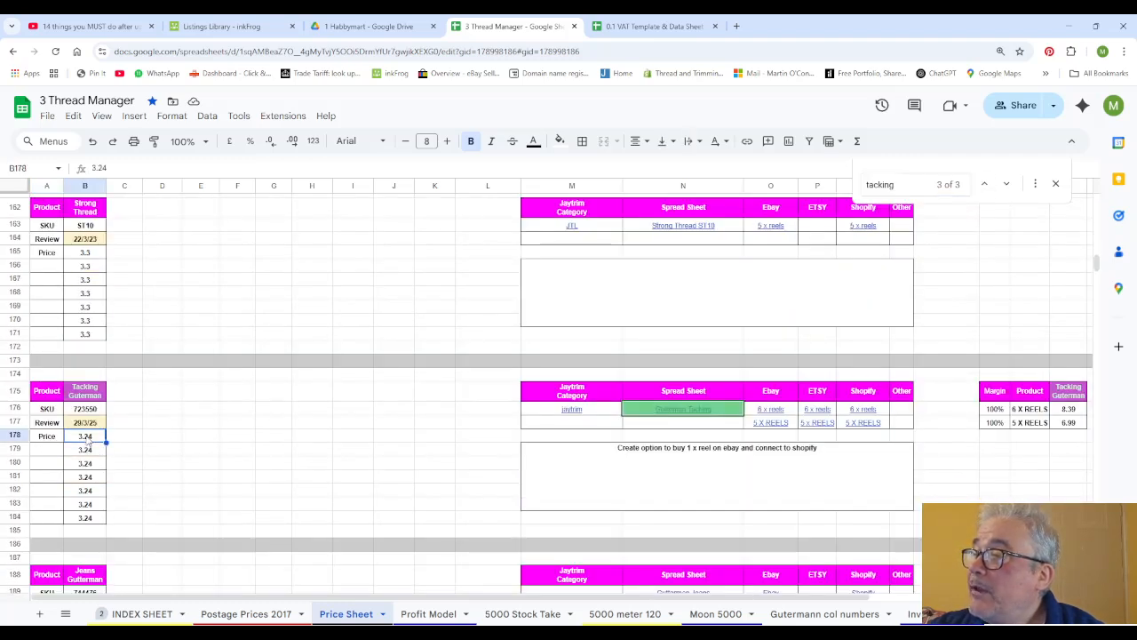
double_click(89, 422)
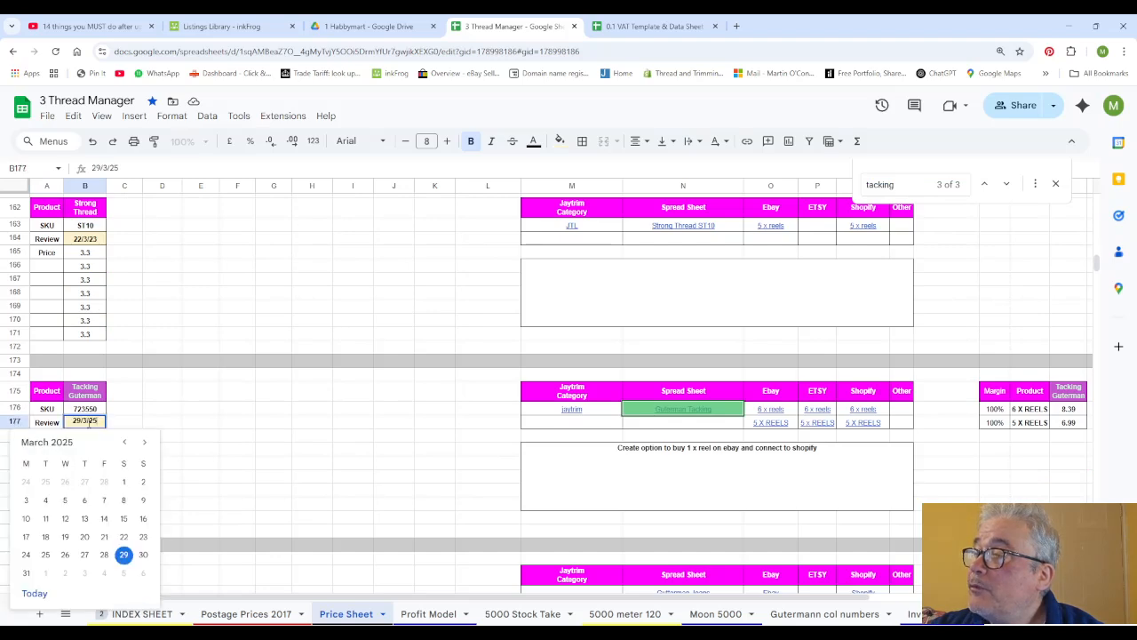
left_click(200, 410)
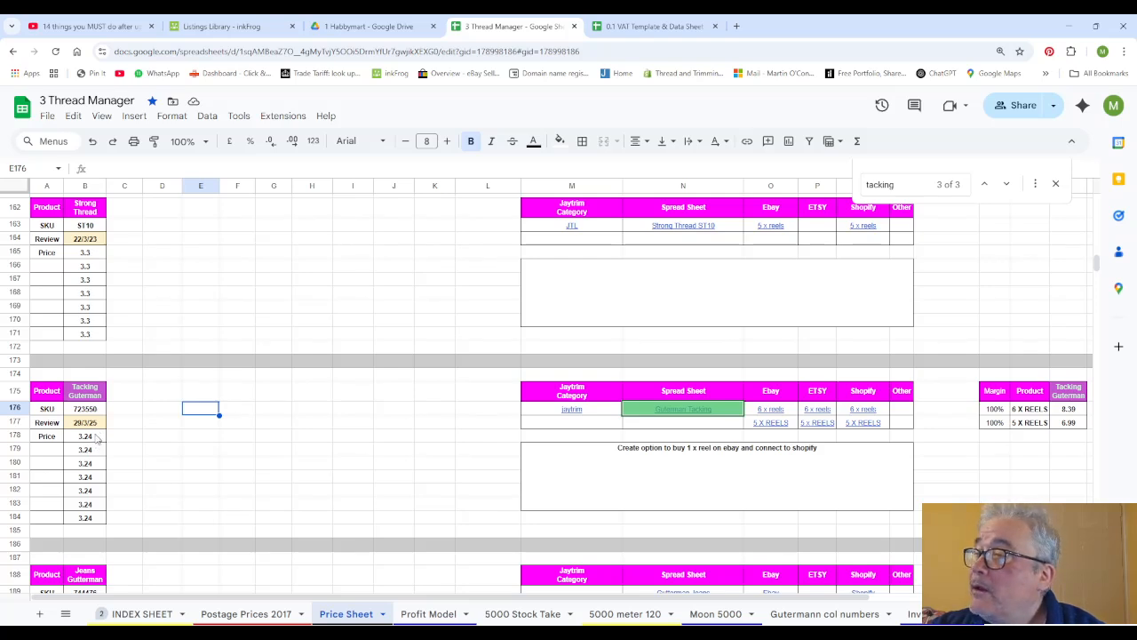
Step: Clear the first Tacking Guterman price in cell B178 and undo the deletion
left_click(95, 437)
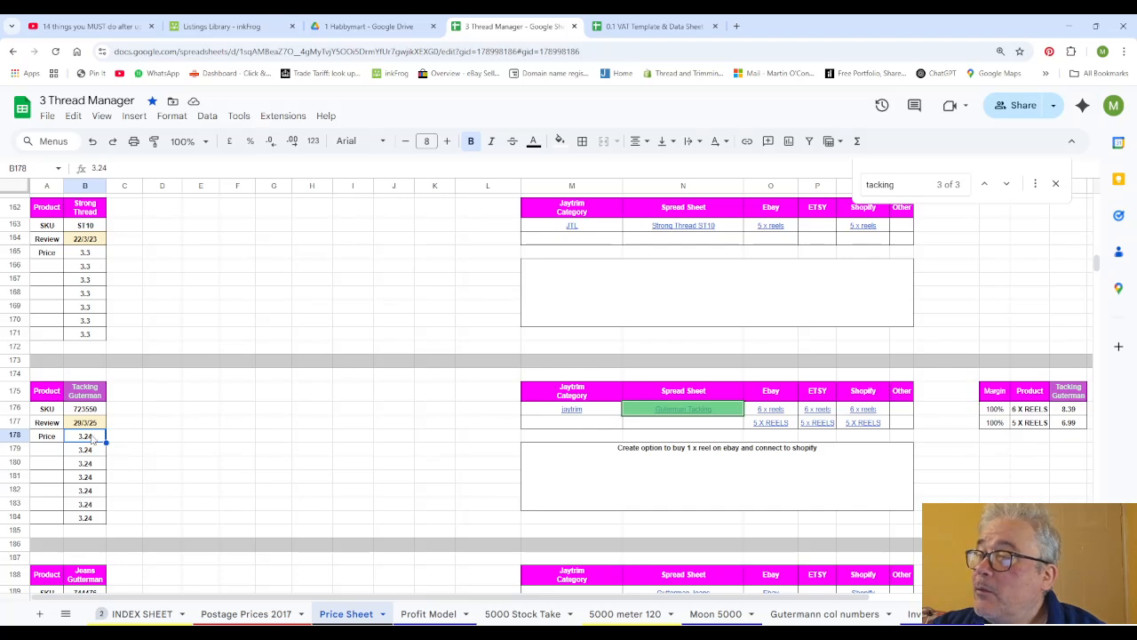
key("BackSpace")
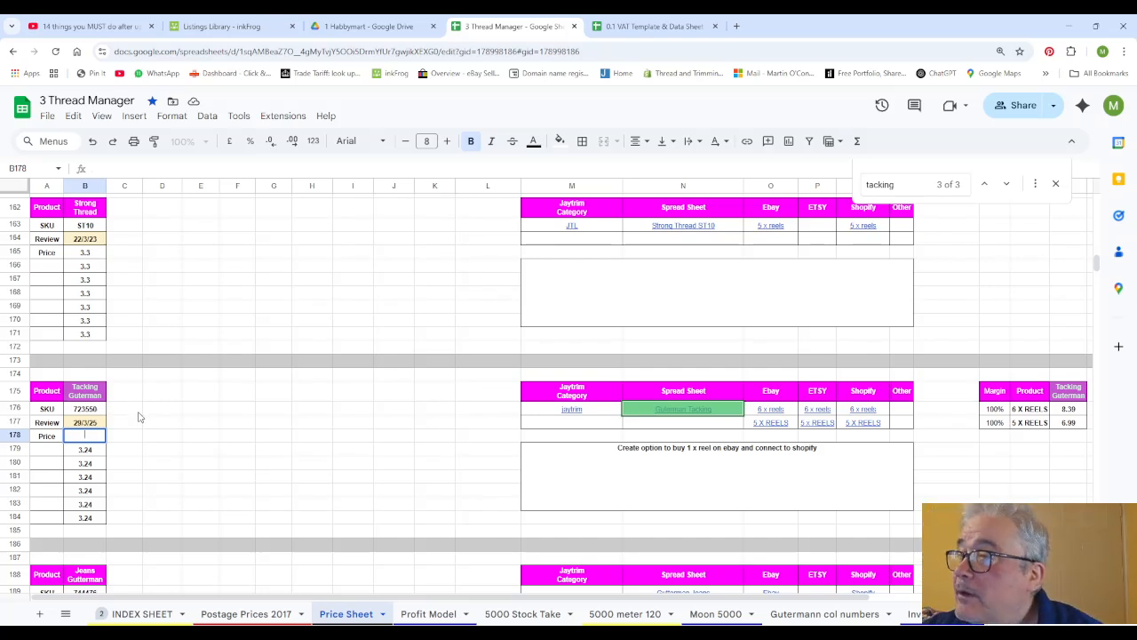
left_click(138, 414)
left_click(91, 142)
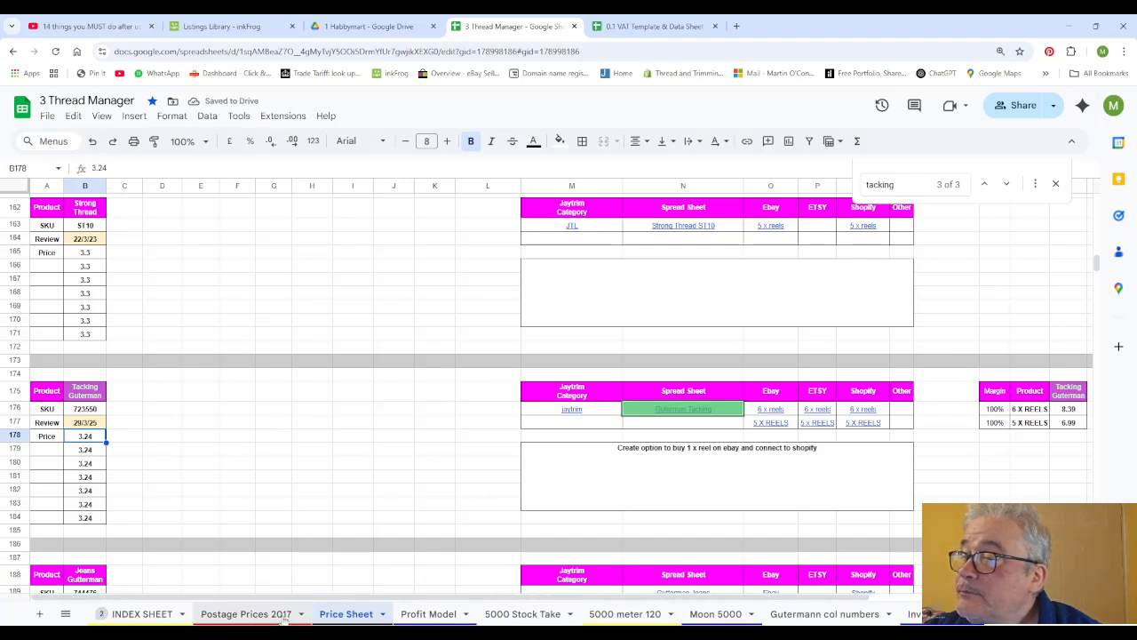
Step: Set product cost cell N21 in Profit Model to =sum('Price Sheet'!B178), linking it to the Tacking Guterman price
left_click(428, 614)
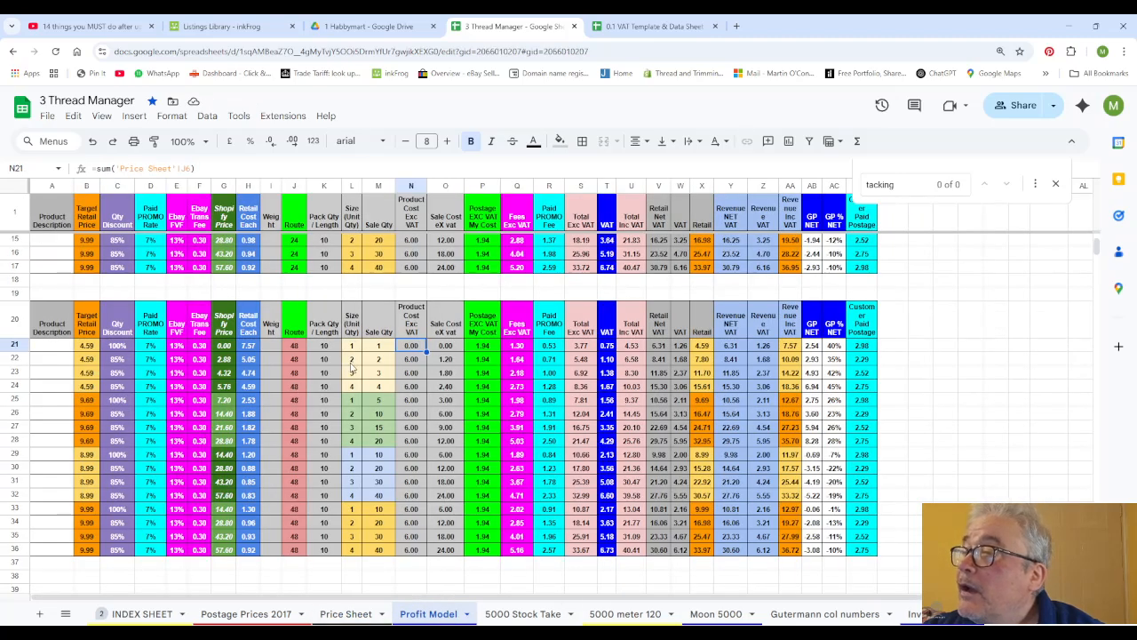
type("=")
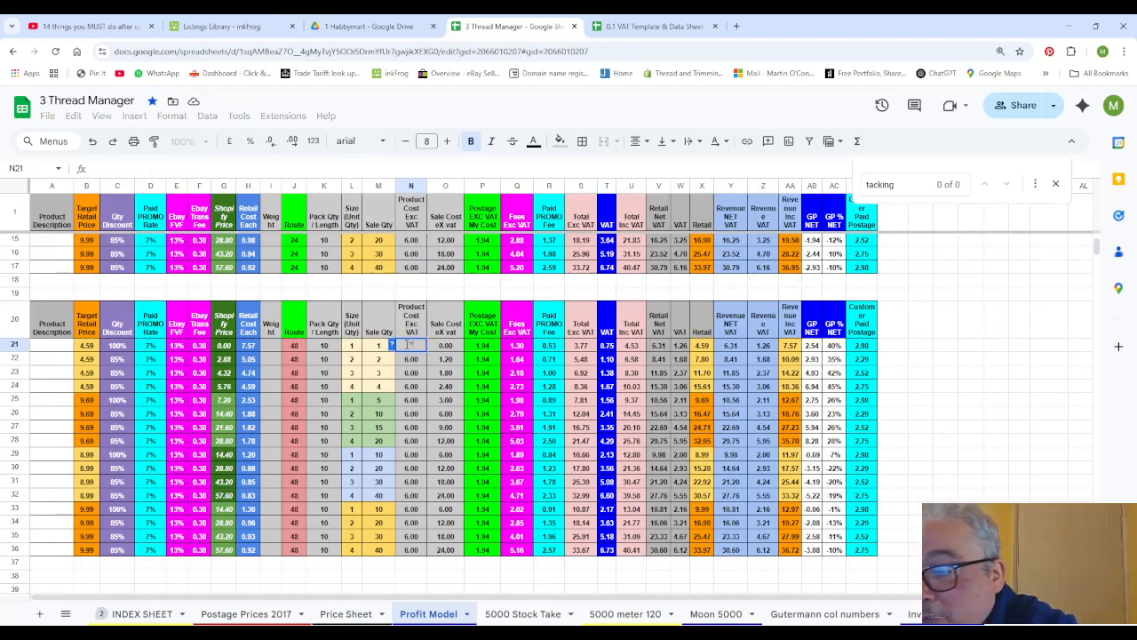
type("sum(")
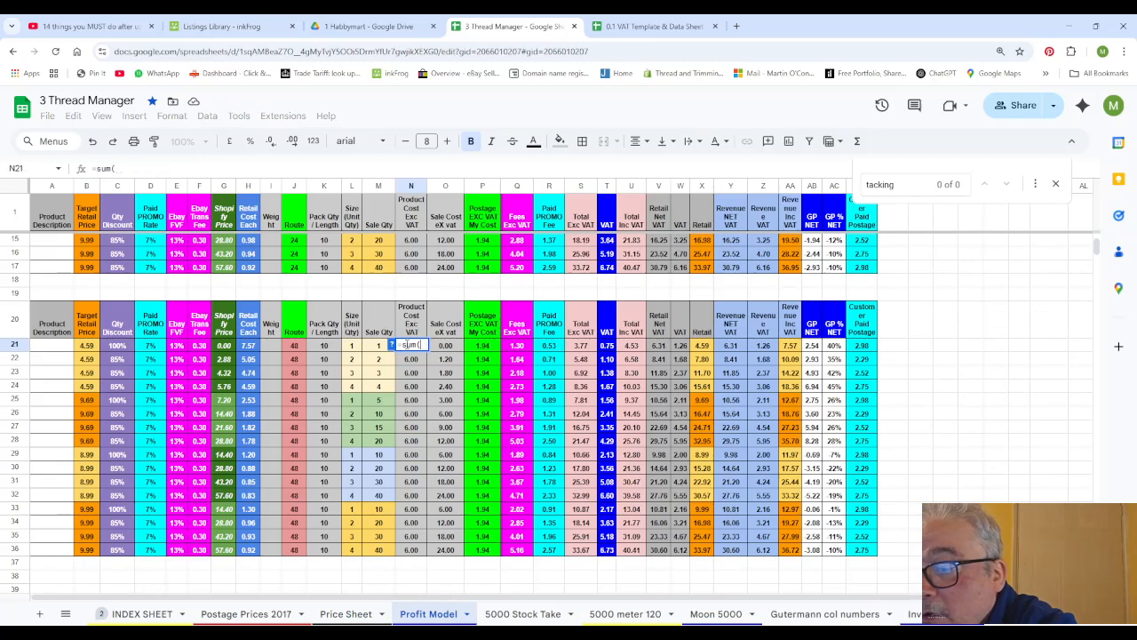
left_click(347, 613)
left_click(88, 439)
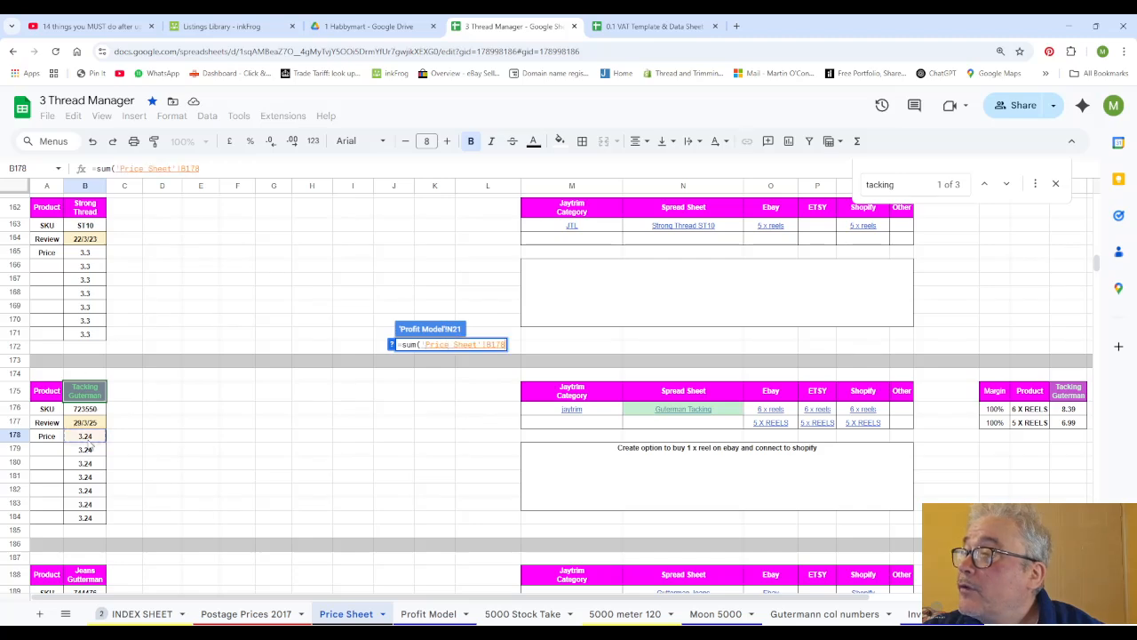
type(")")
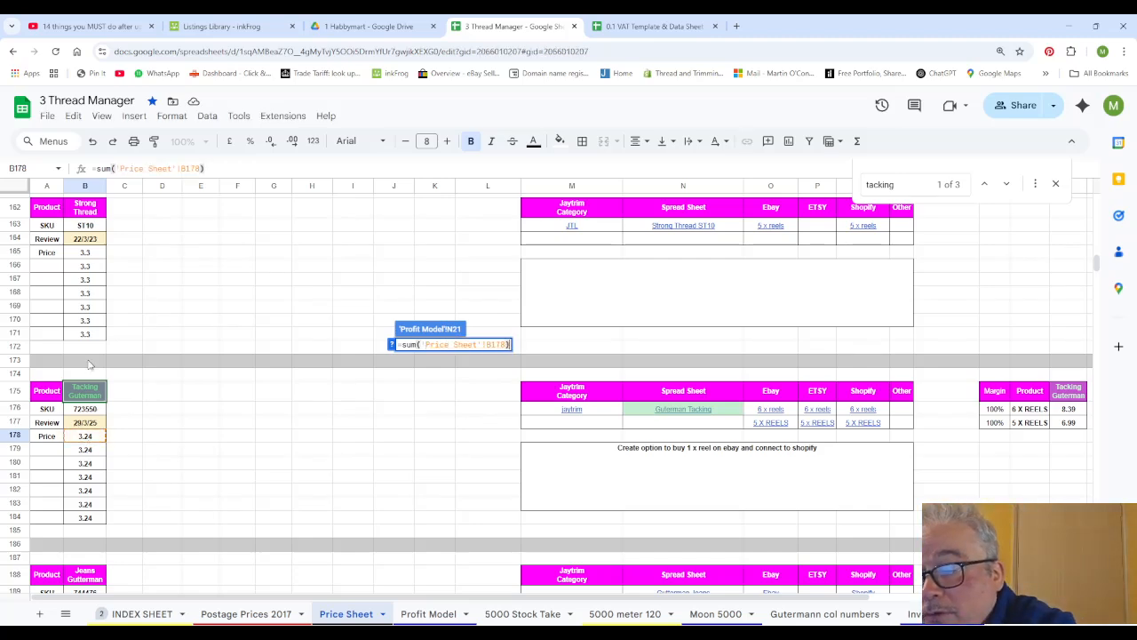
key("Return")
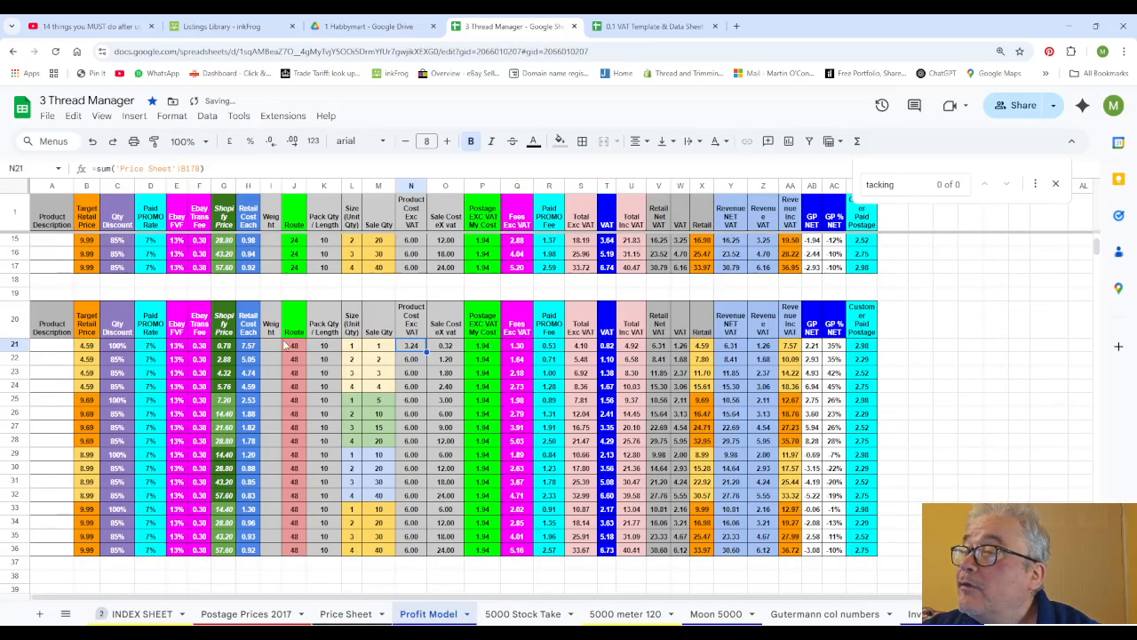
Step: Set the pack quantity to 5 in K21 and fill it down to K24
left_click(324, 347)
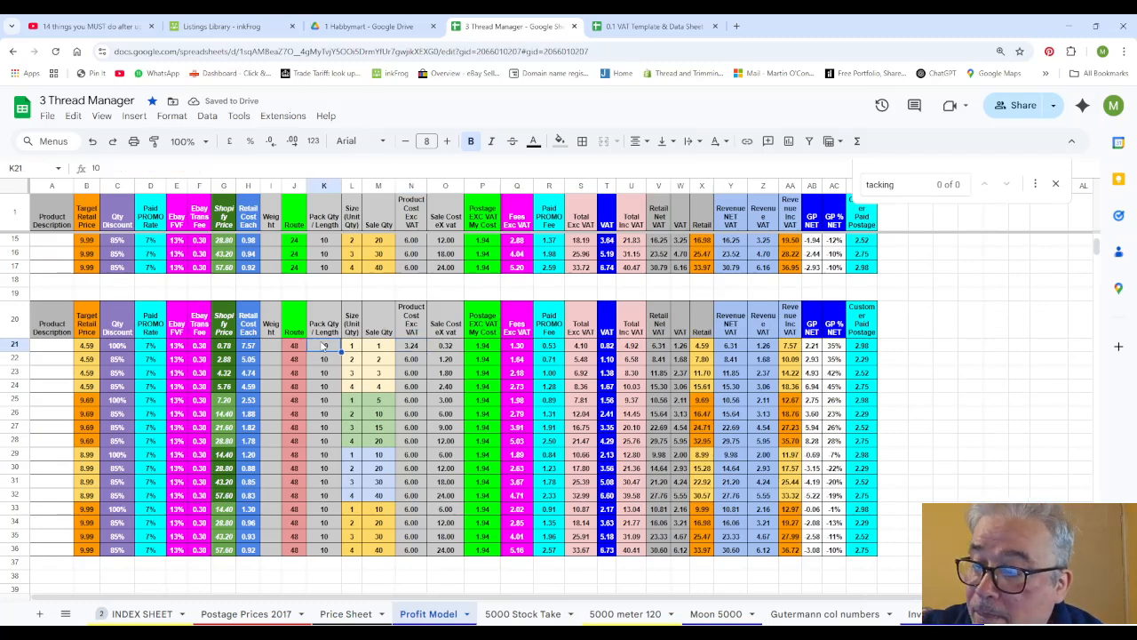
type("5")
left_click(354, 387)
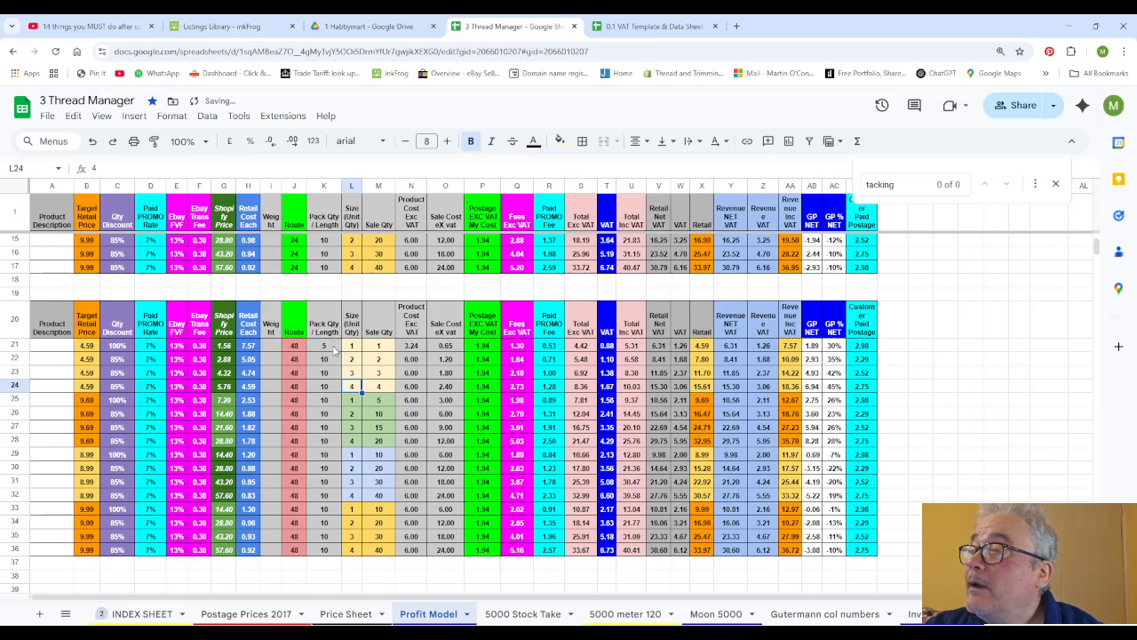
left_click(335, 349)
left_click_drag(340, 351, 337, 393)
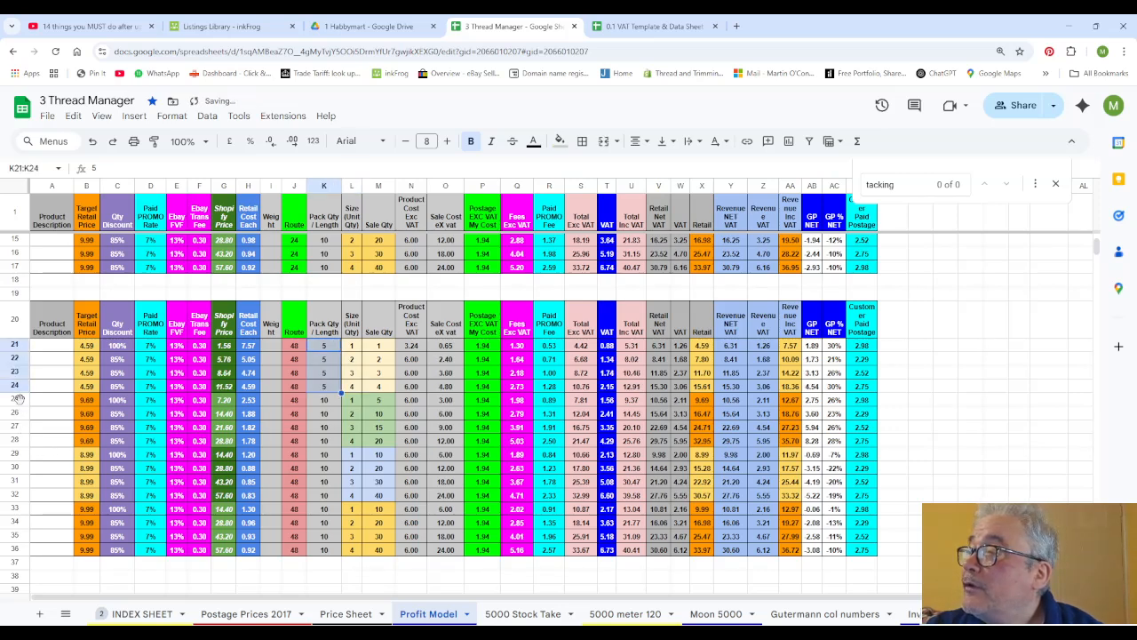
left_click_drag(16, 400, 20, 544)
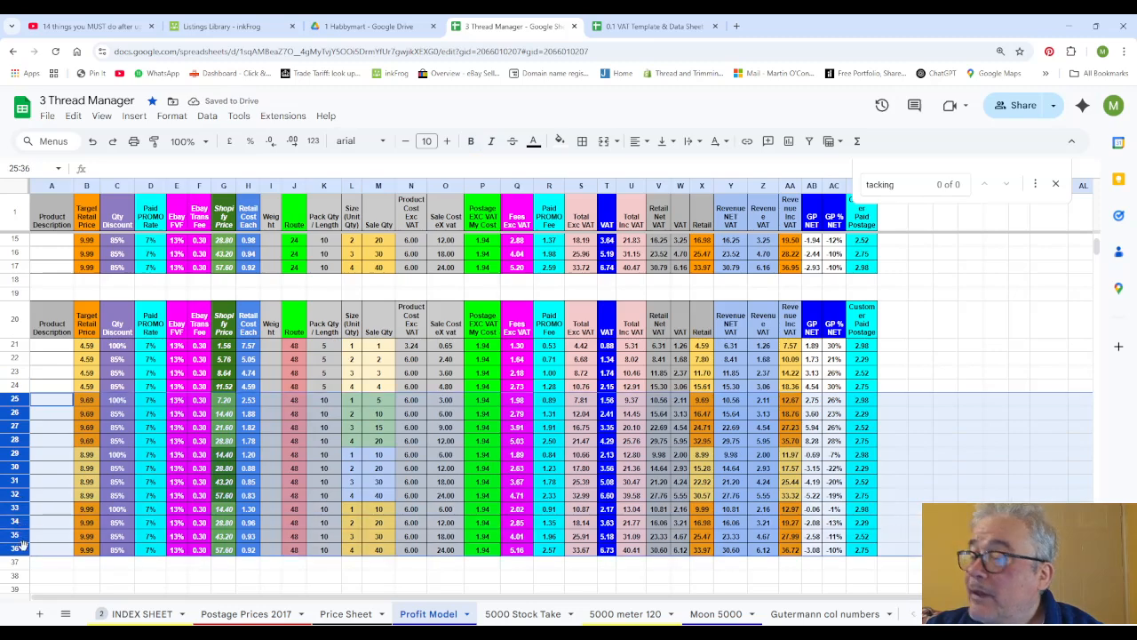
left_click(149, 484)
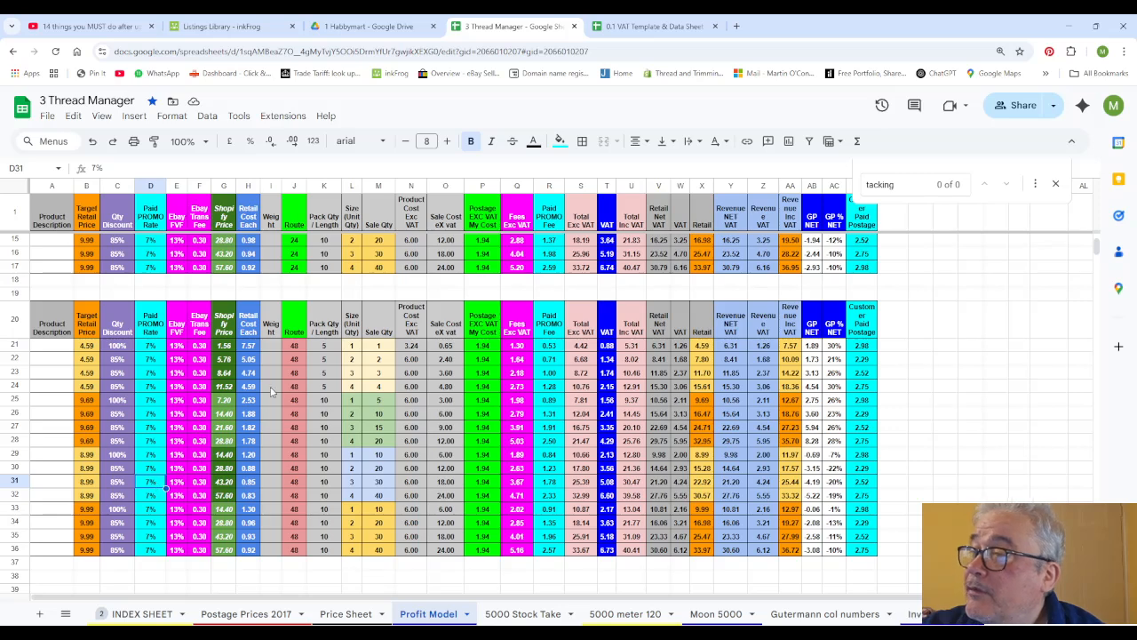
left_click(358, 346)
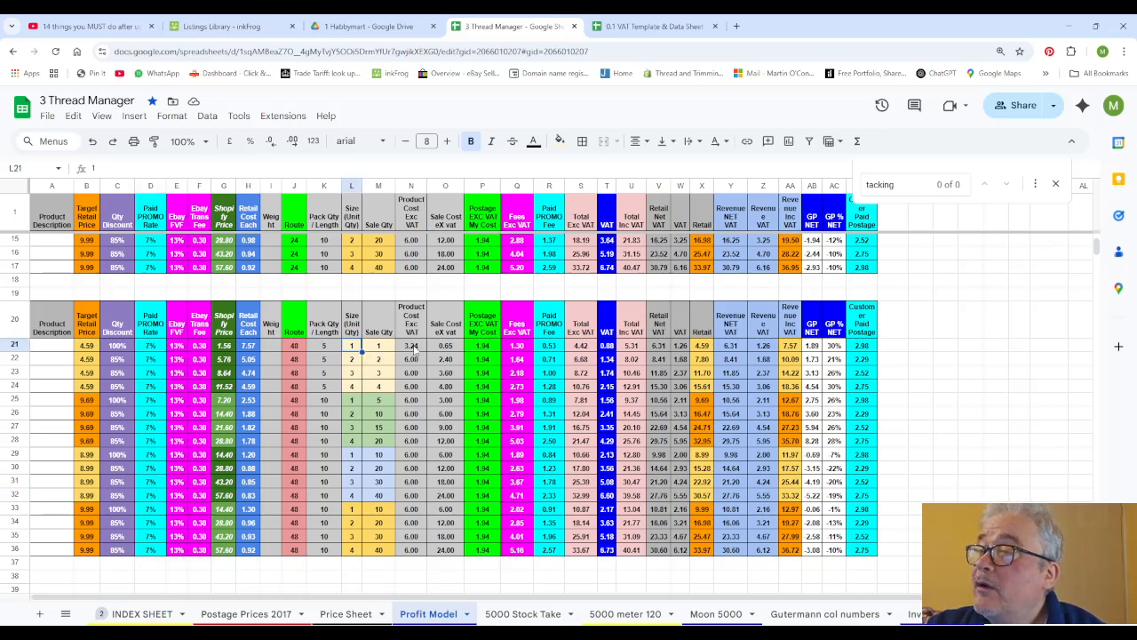
left_click(416, 349)
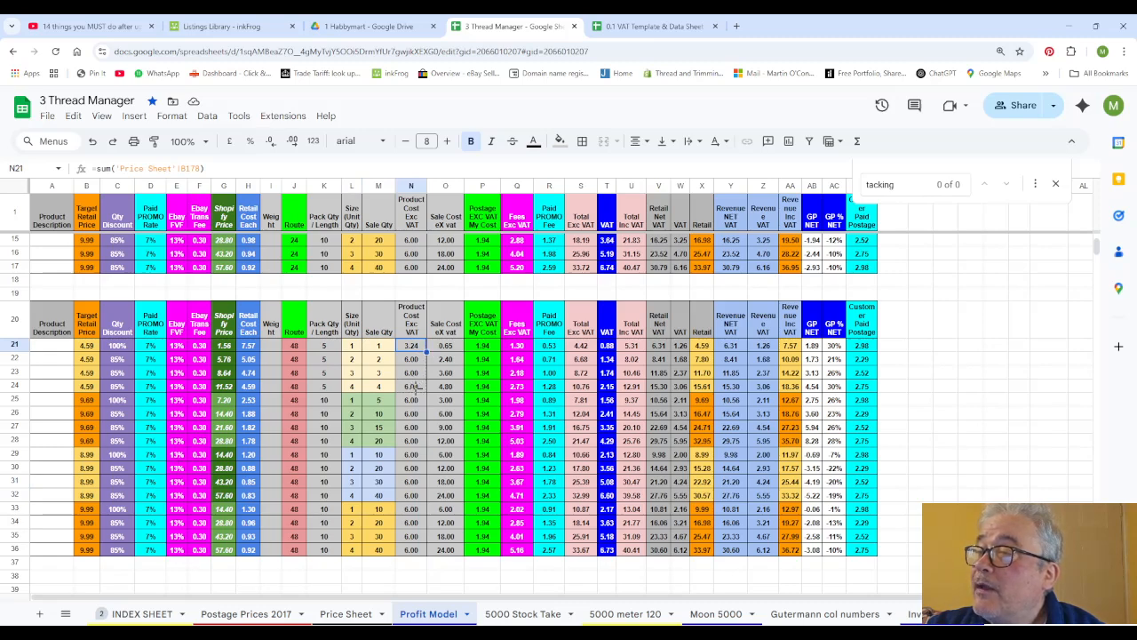
Step: Fill the product cost formula from N21 down to N24 and check the sale cost formulas in O21 to O24
left_click_drag(415, 387, 416, 390)
left_click(451, 350)
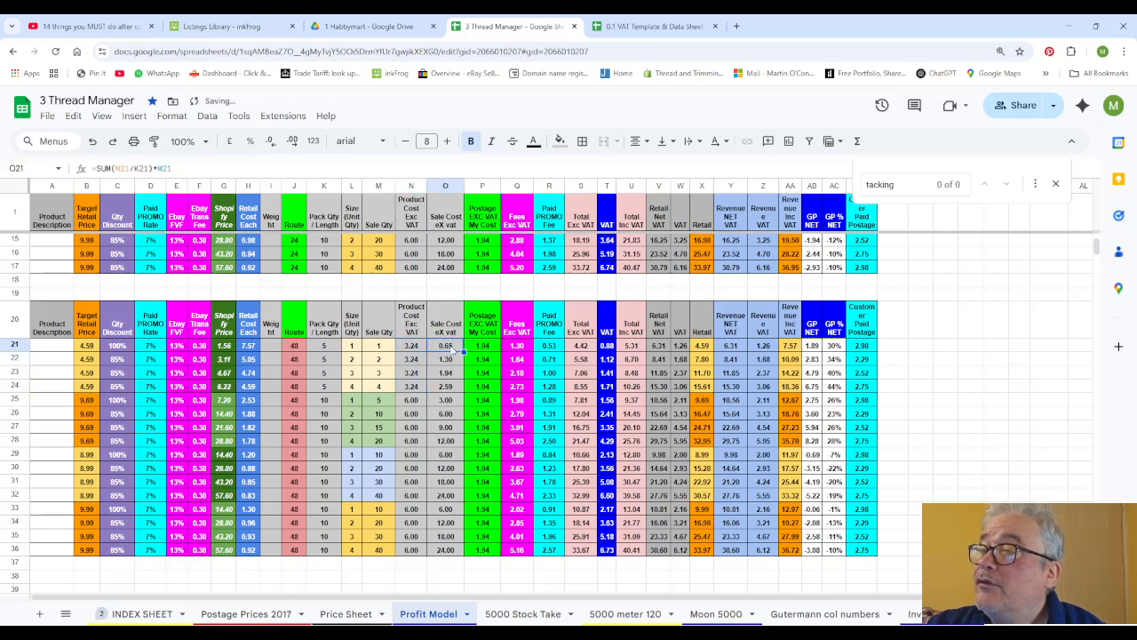
left_click(453, 360)
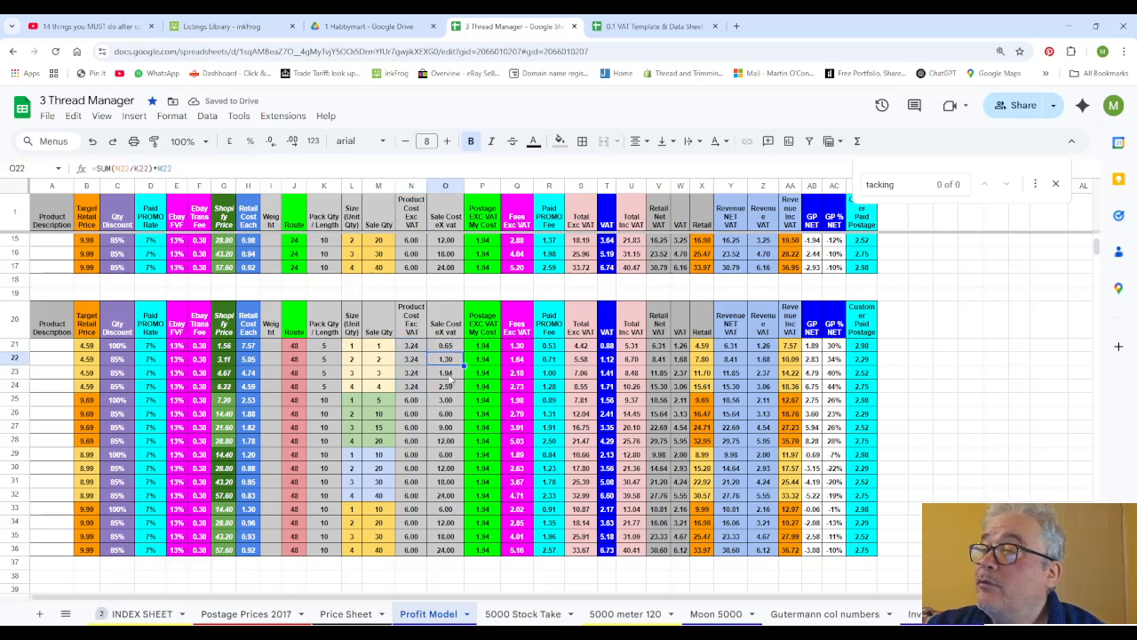
left_click(451, 375)
left_click(450, 387)
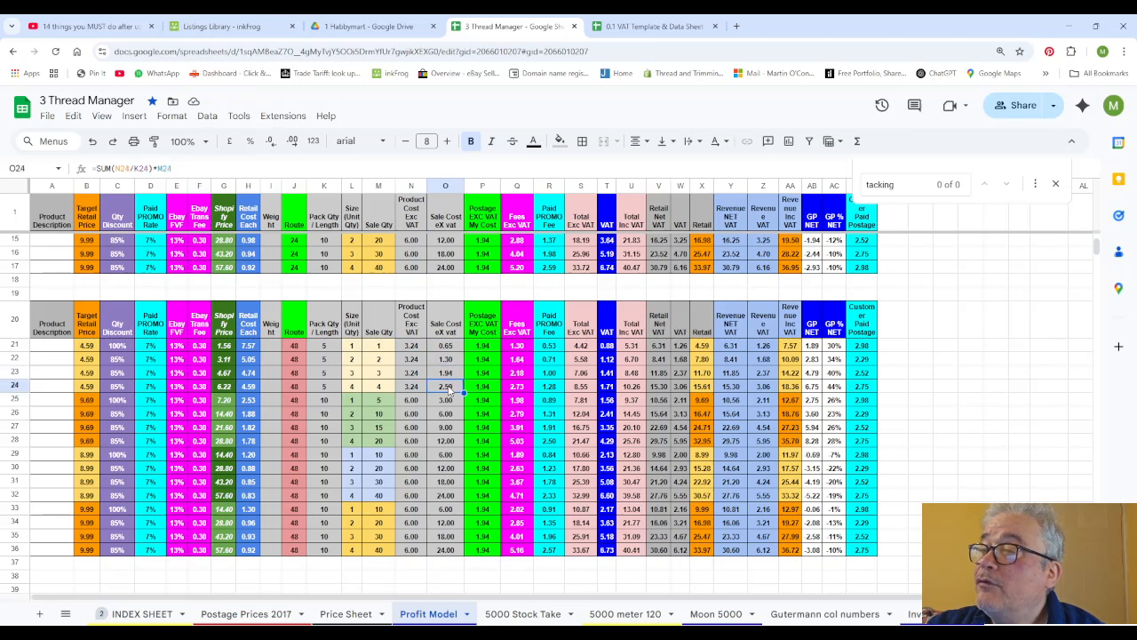
Step: Set the postage cost in P21 to =sum('Postage Prices 2017'!X3), linking it to the route 48 Large Letter 100g price
left_click(489, 346)
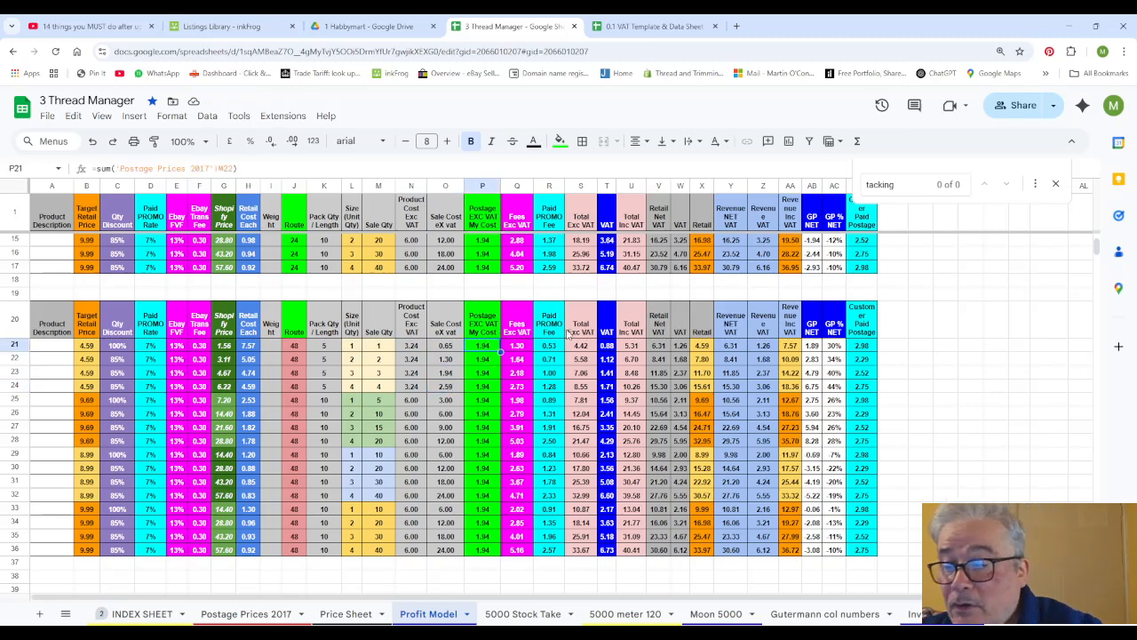
type("=sum")
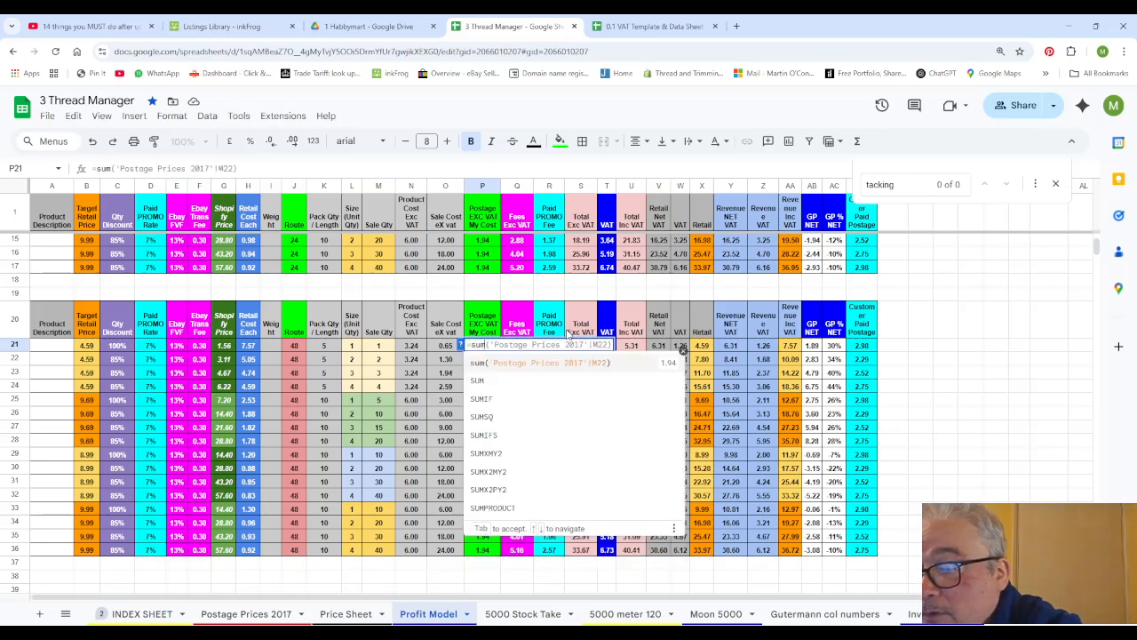
type("(")
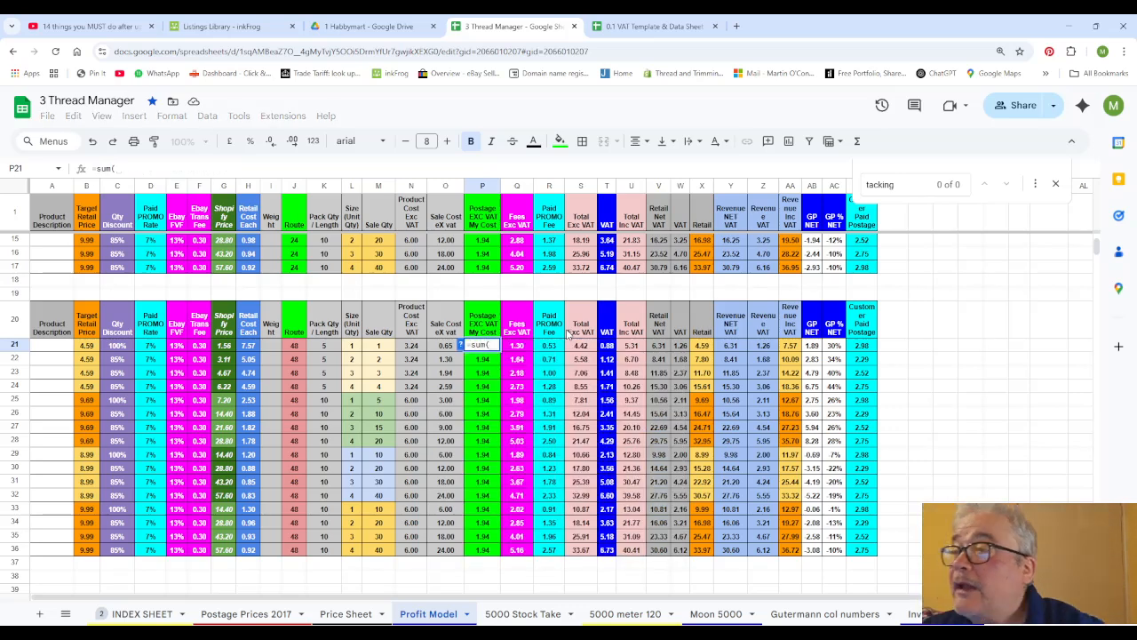
left_click(263, 615)
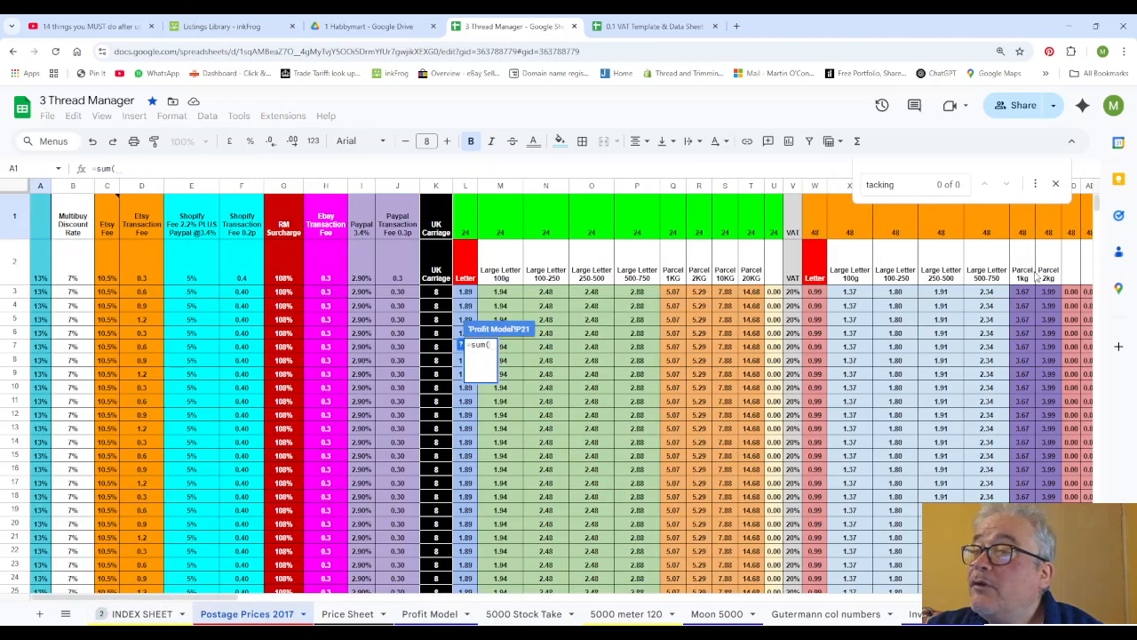
left_click(850, 294)
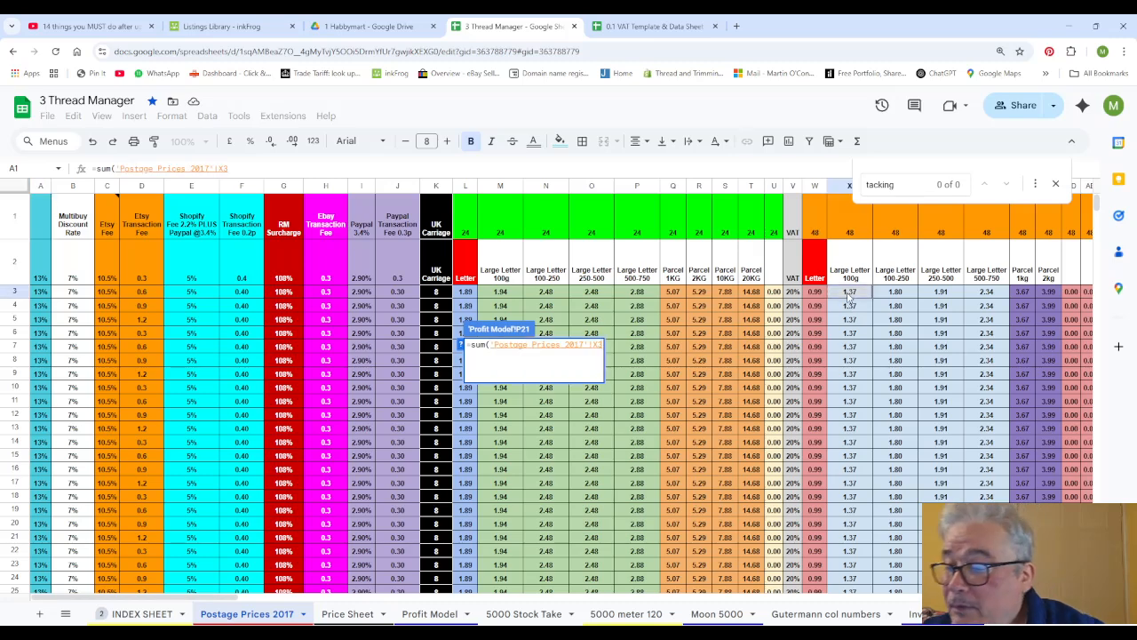
key("Return")
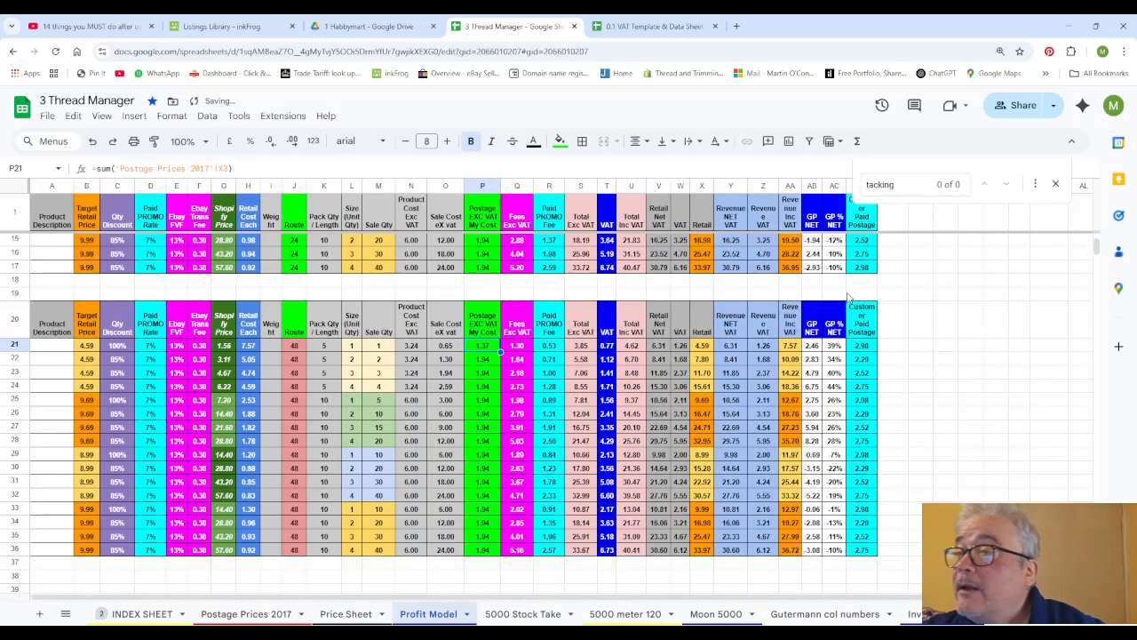
Step: Give postage cell P21 a light red fill colour and copy the cell down to P24
left_click(560, 141)
left_click(579, 233)
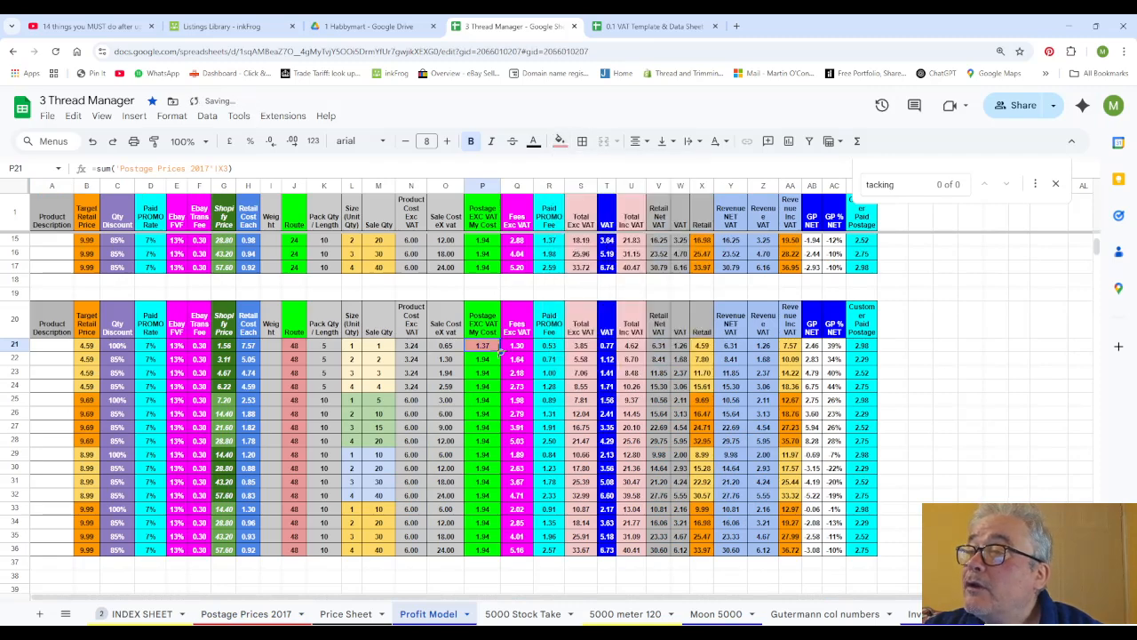
left_click_drag(501, 352, 495, 392)
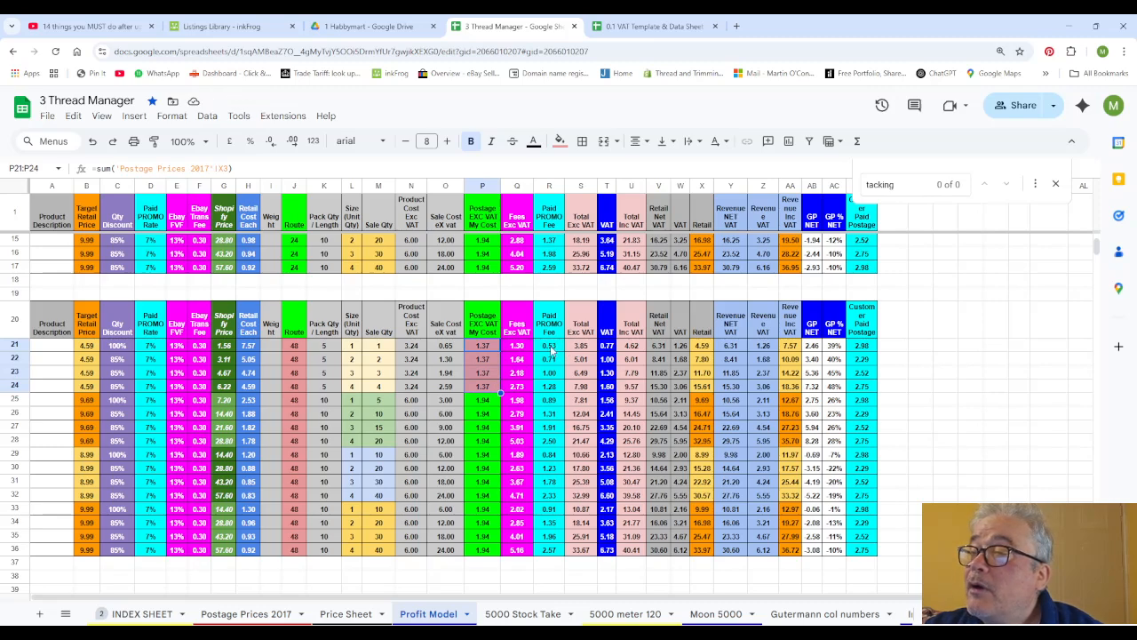
Step: Inspect the cells referenced by the fees formula in Q21
double_click(522, 345)
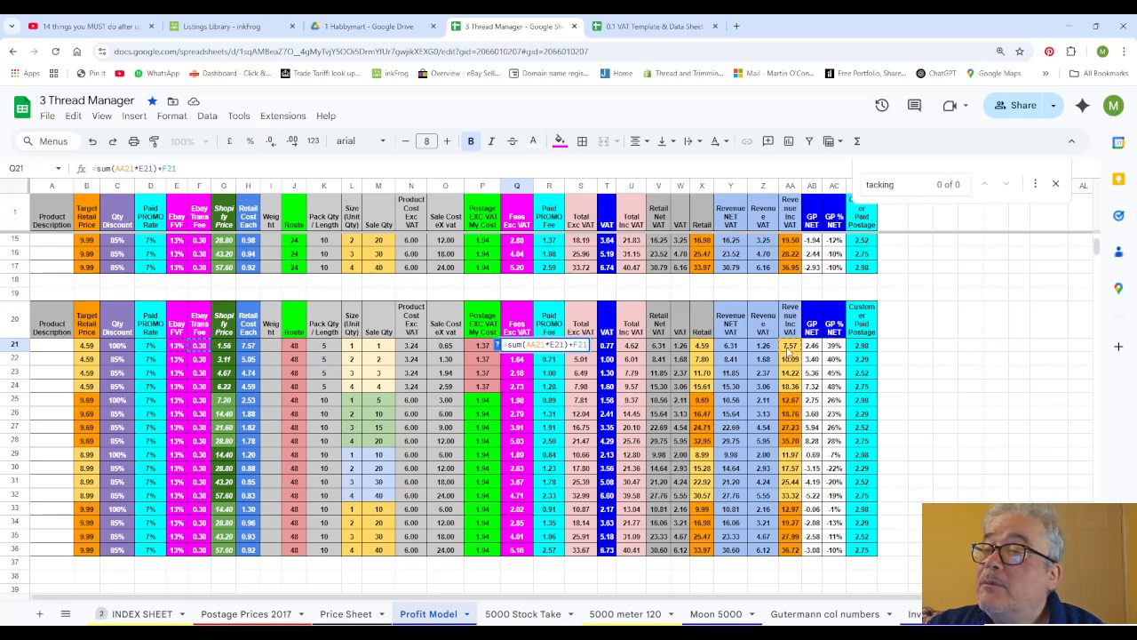
left_click(915, 349)
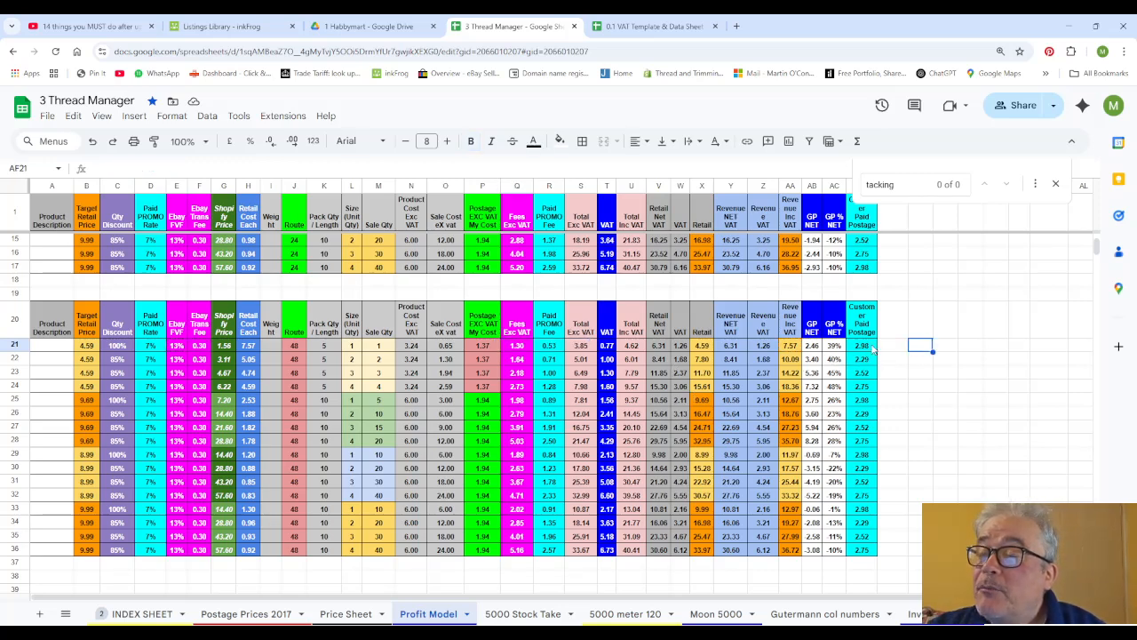
Step: Set Customer Paid Postage to 0 in AD21, fill it down to AD36, and remove the range's fill colour
left_click(873, 349)
type("0")
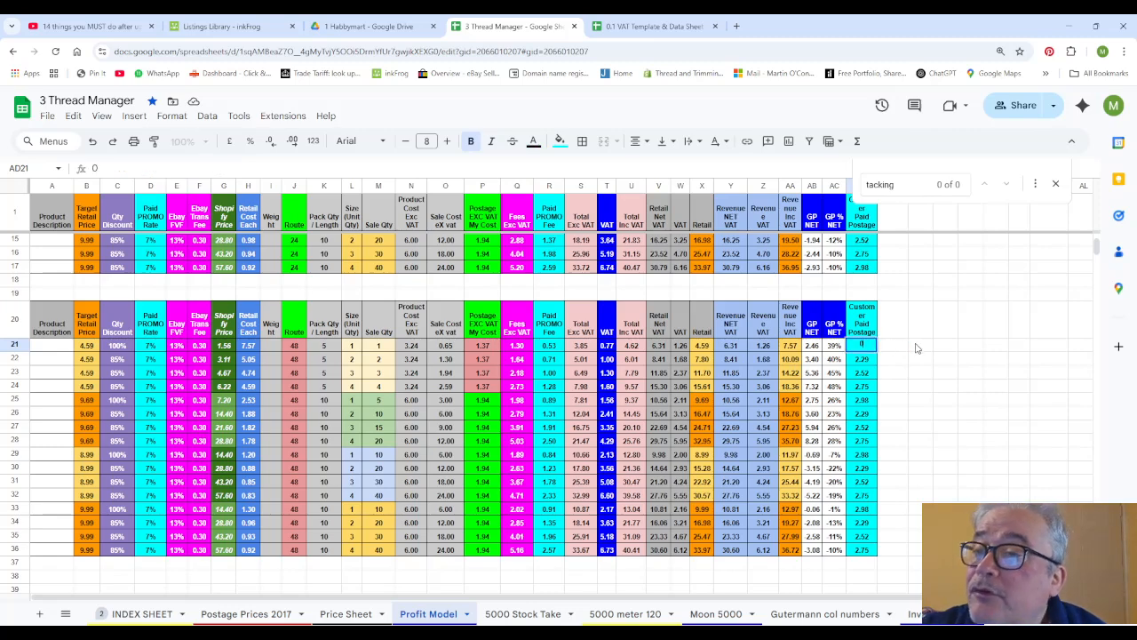
left_click(871, 349)
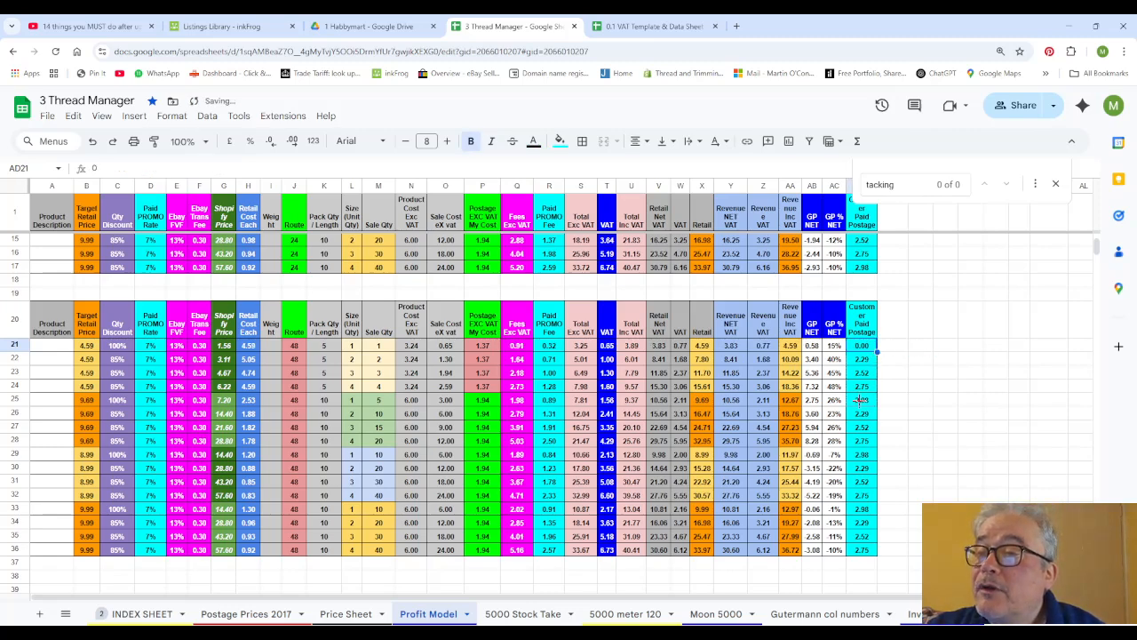
left_click_drag(877, 352, 870, 555)
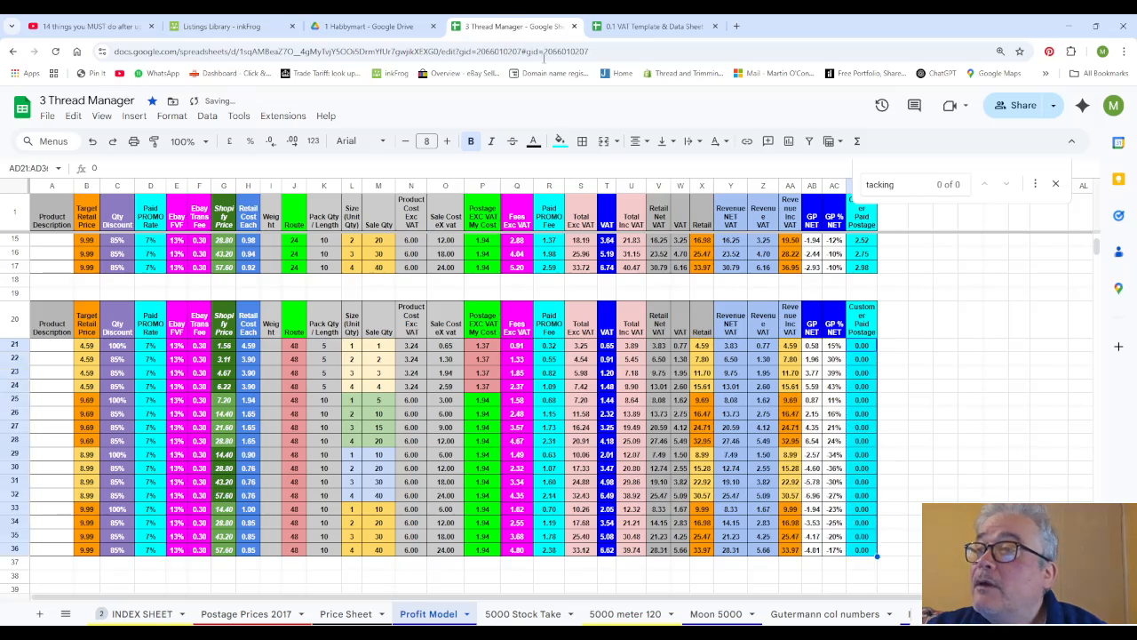
left_click(560, 140)
left_click(585, 167)
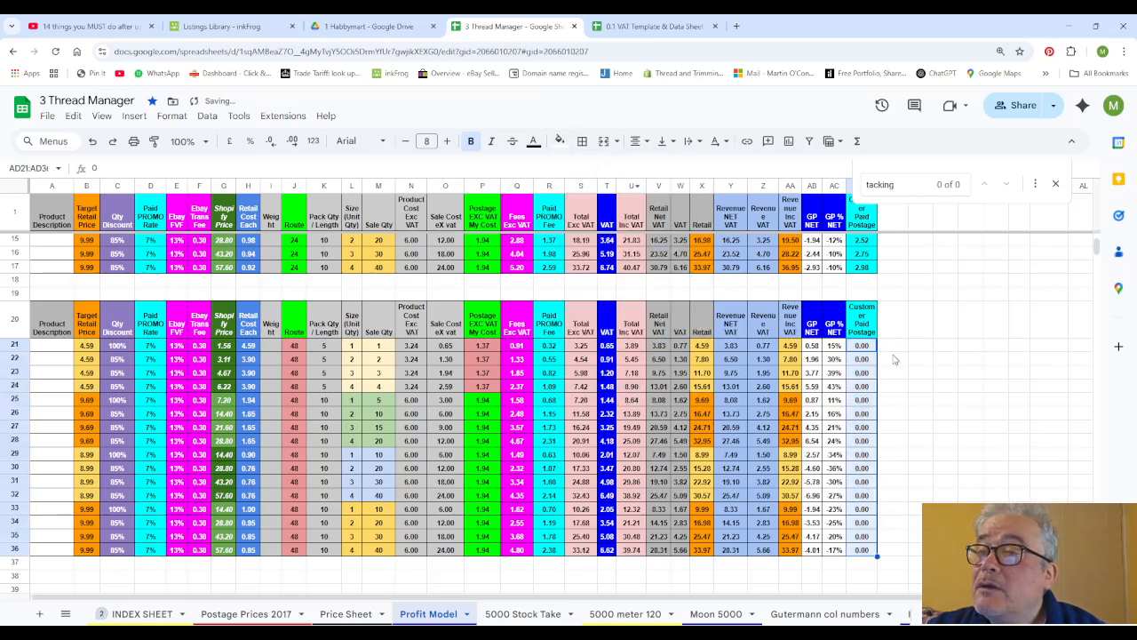
left_click(861, 347)
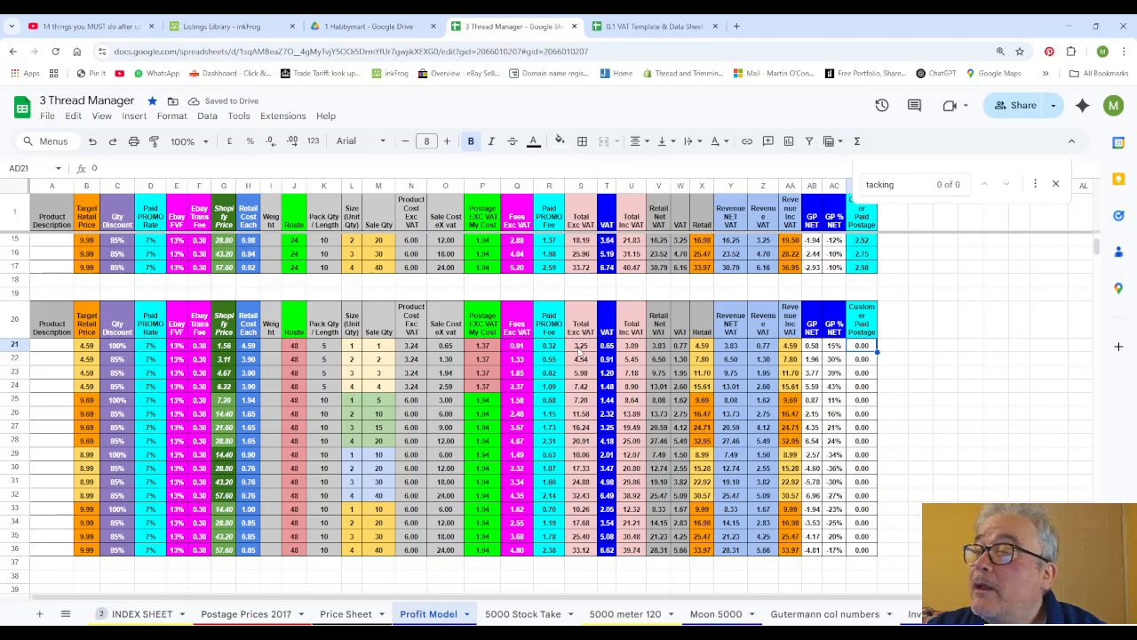
Step: Examine row 21's promo rate and fee, eBay FVF and fees, and the Total Exc VAT formula
left_click(149, 349)
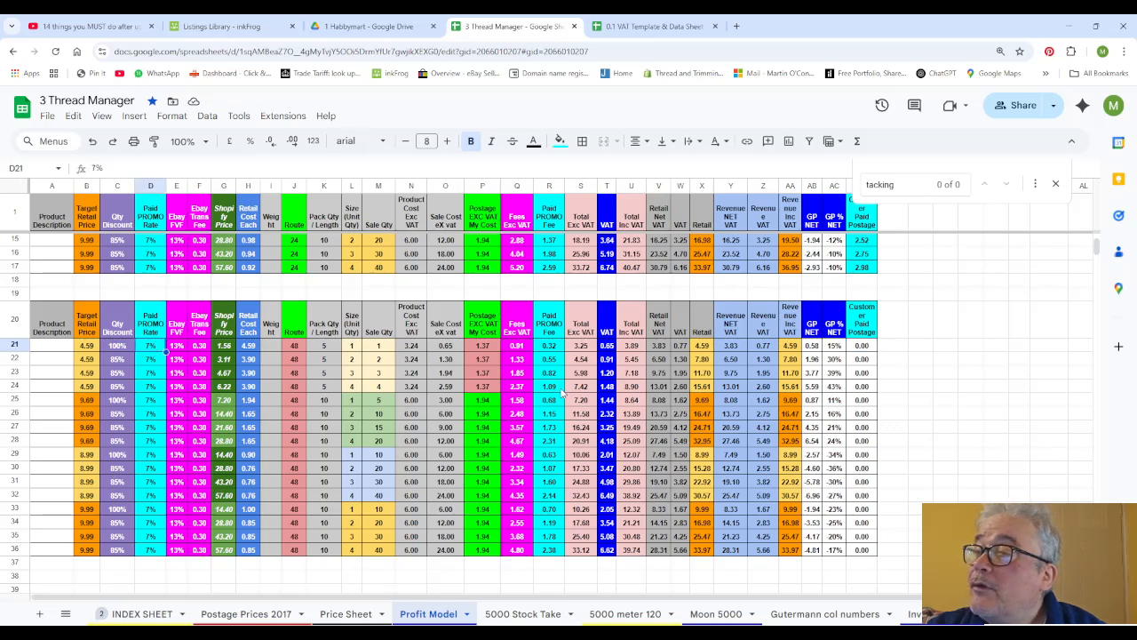
left_click(551, 345)
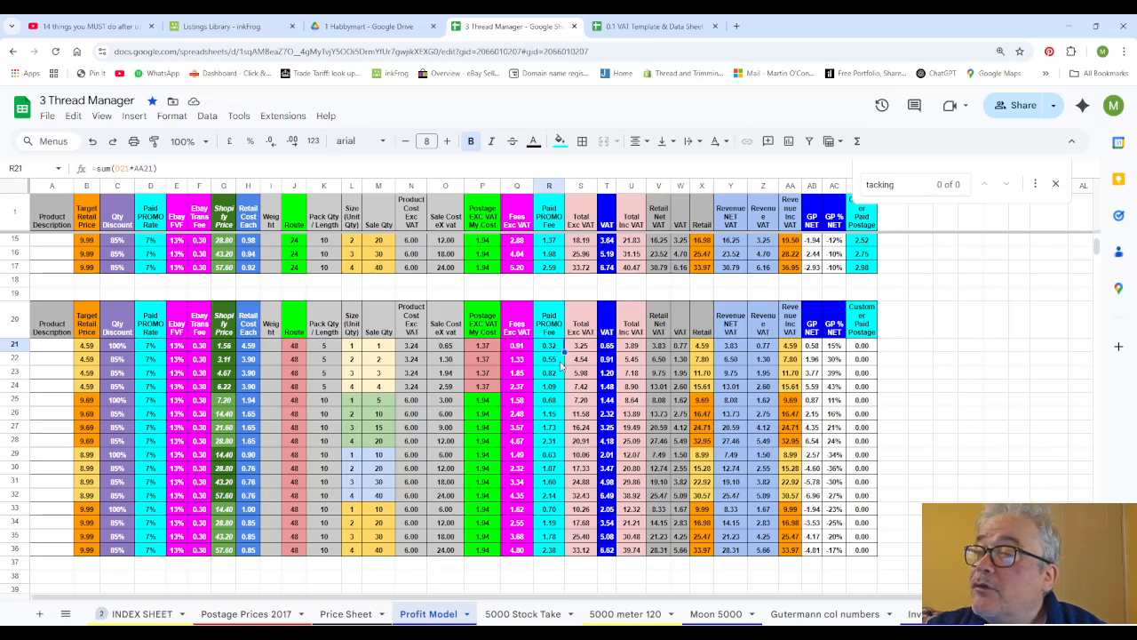
left_click(177, 348)
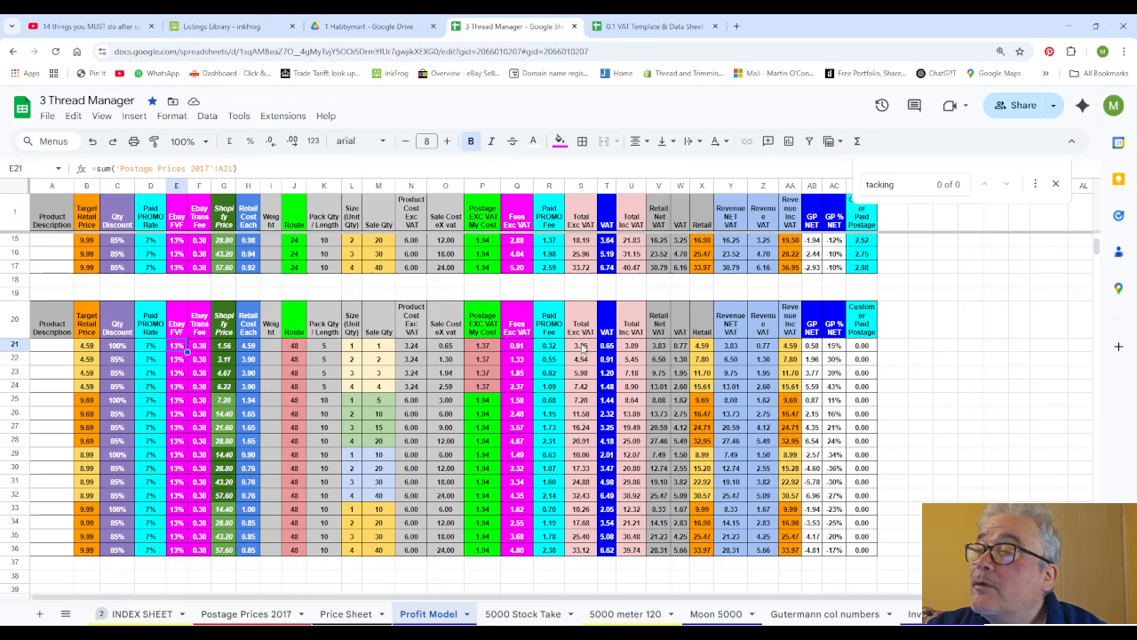
left_click(523, 348)
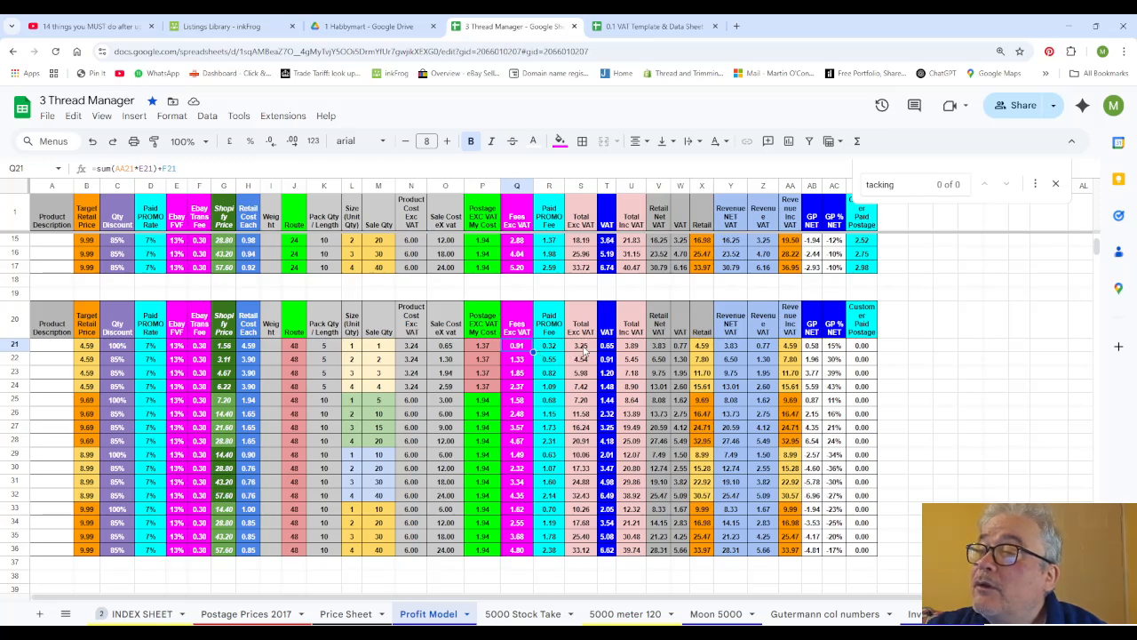
double_click(582, 348)
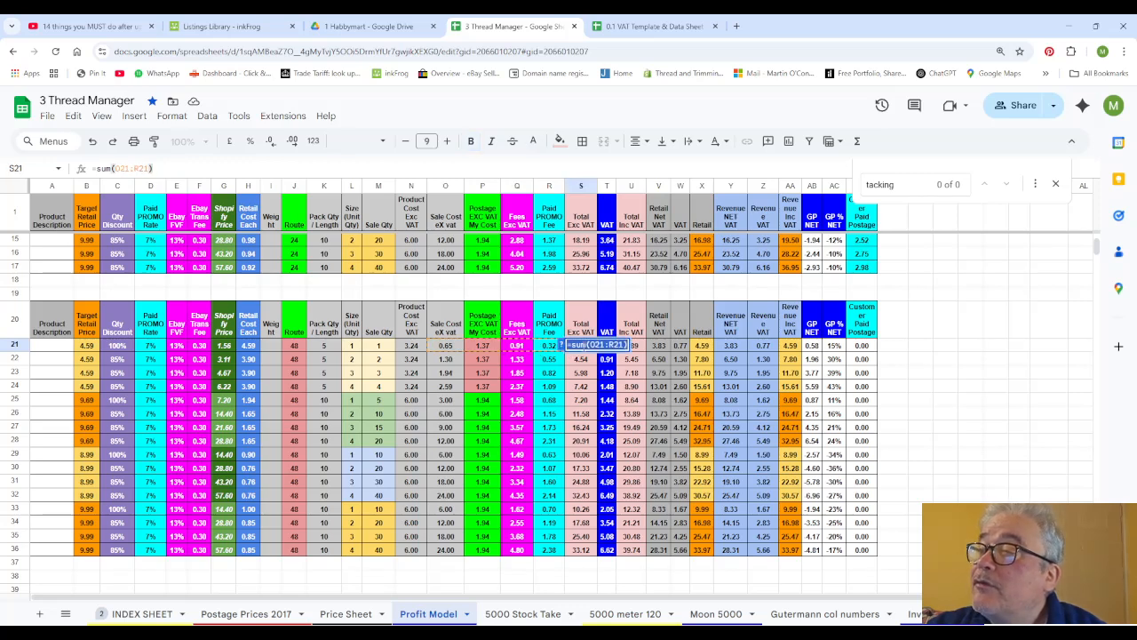
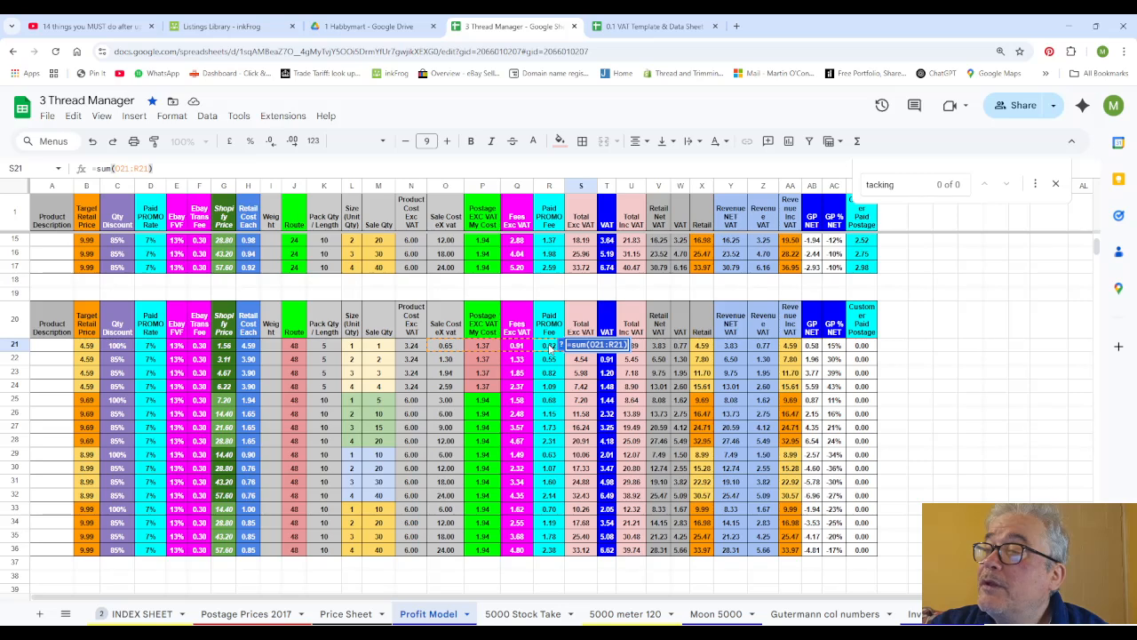
key("Return")
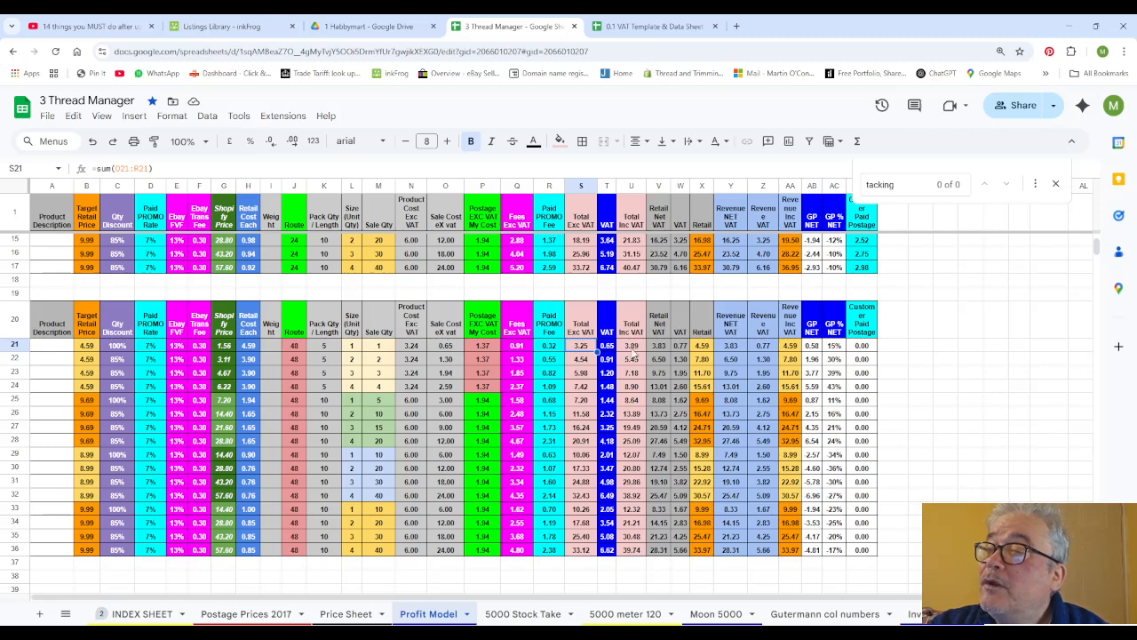
Step: Review the Total Inc VAT formula in U22 and row 21's retail, revenue, revenue VAT, GP NET and GP % NET formulas
left_click(632, 357)
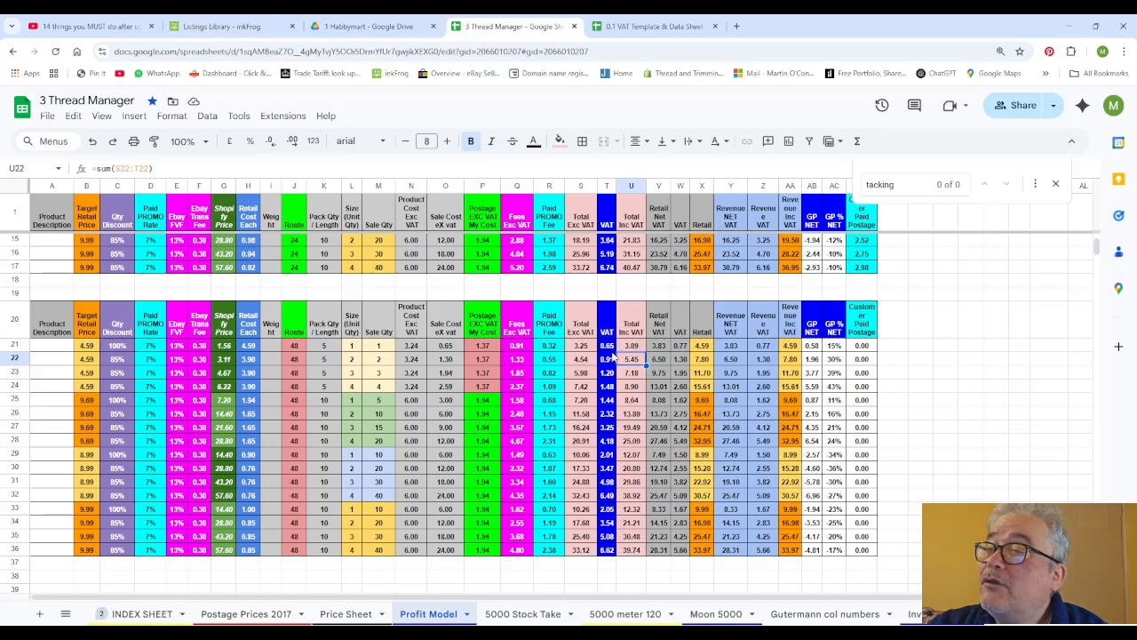
left_click(707, 346)
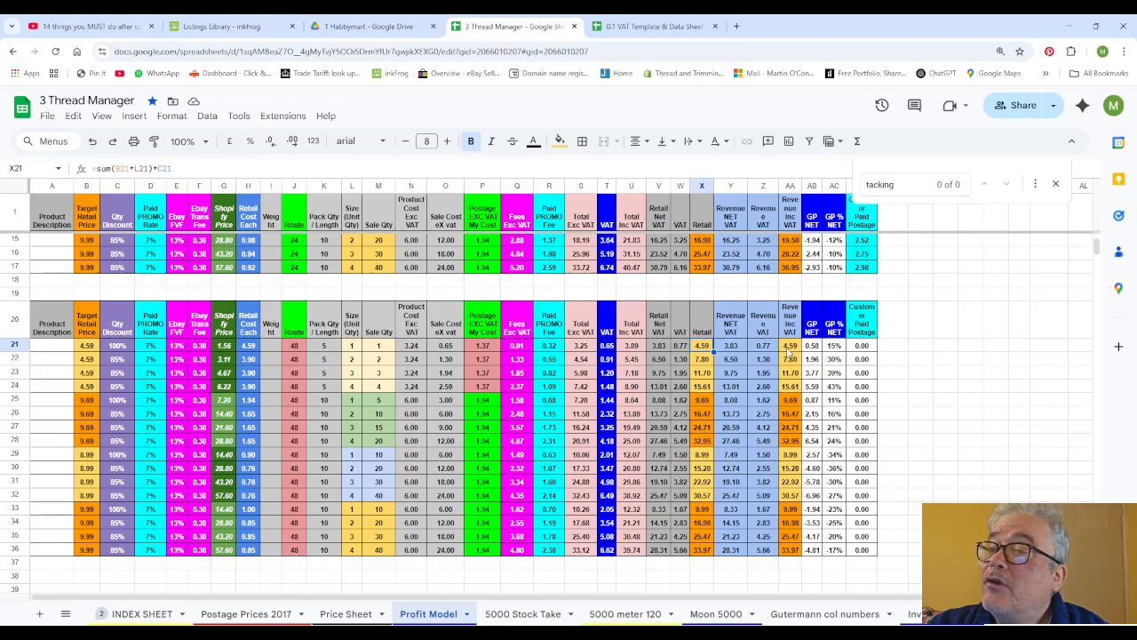
left_click(793, 346)
left_click(701, 349)
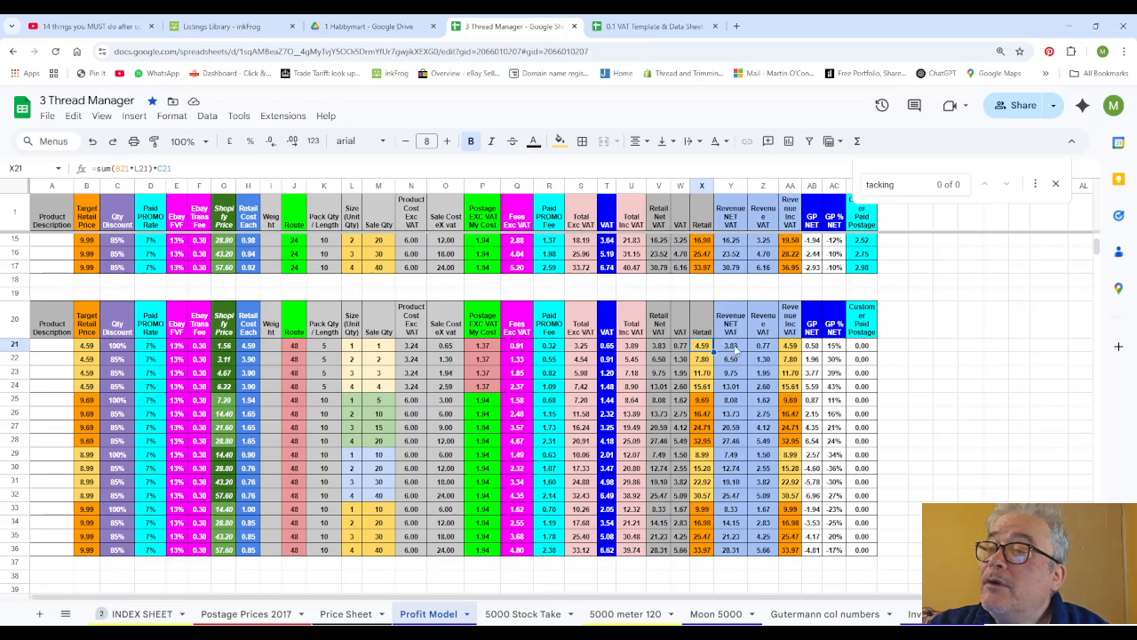
left_click(734, 348)
left_click(762, 348)
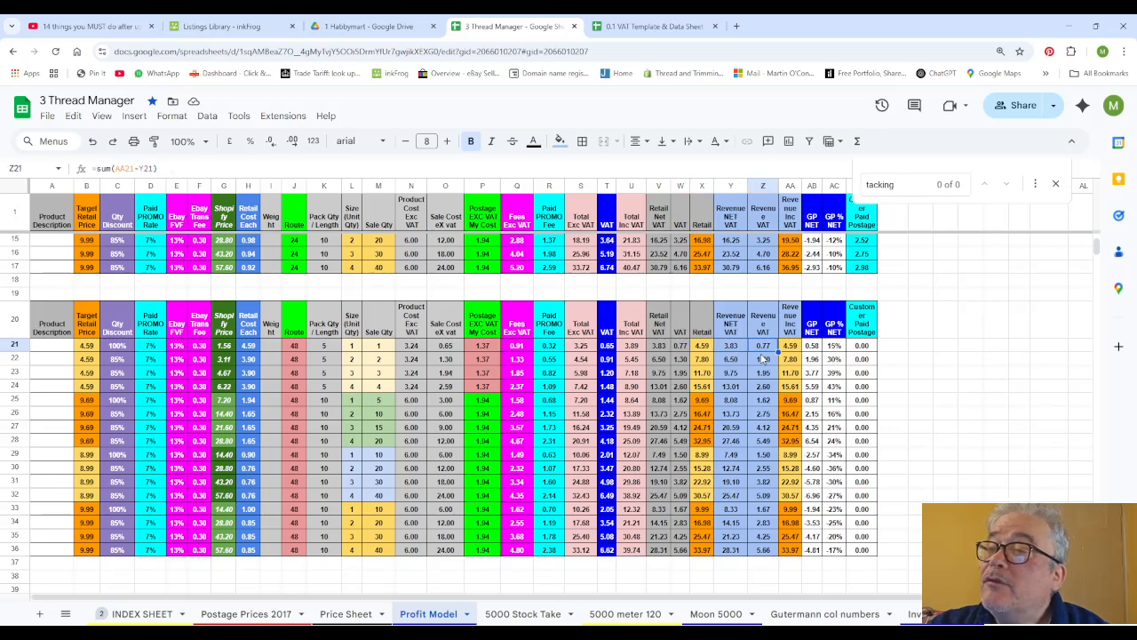
left_click(813, 349)
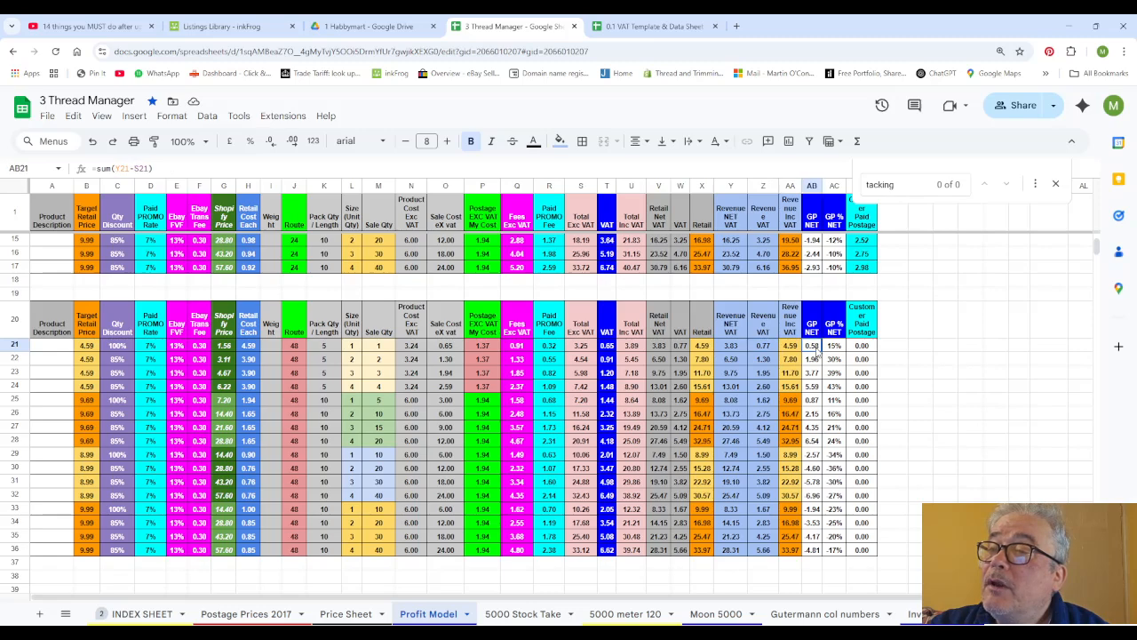
left_click(838, 347)
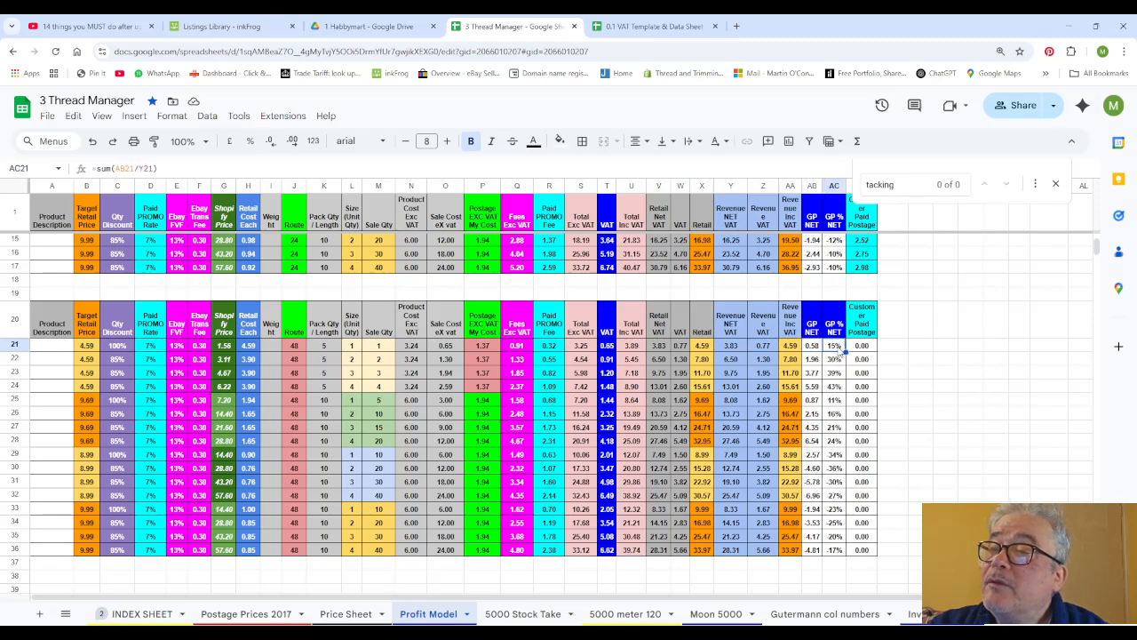
Step: Set the target retail price in B21 to 4.99 and fill it down to B24
left_click(86, 346)
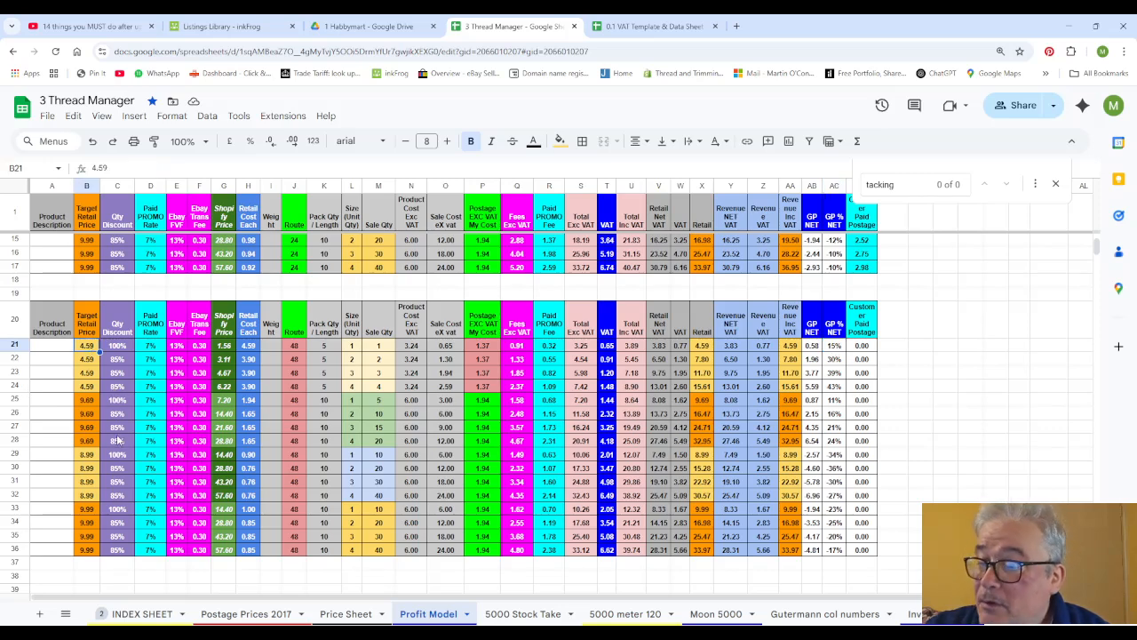
type("4.99")
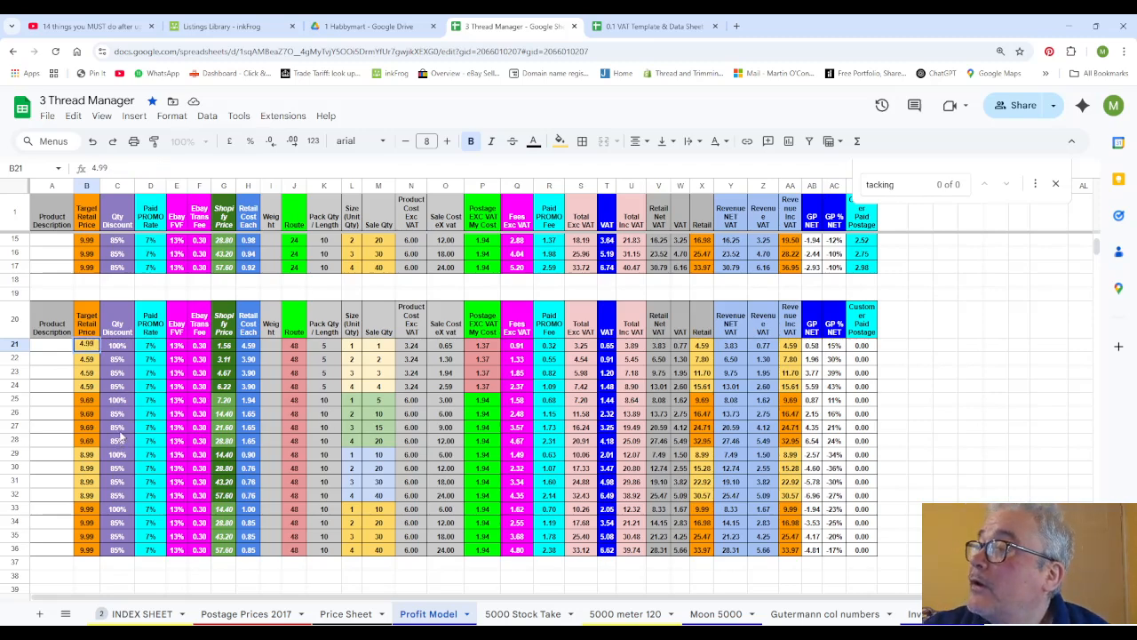
left_click(119, 430)
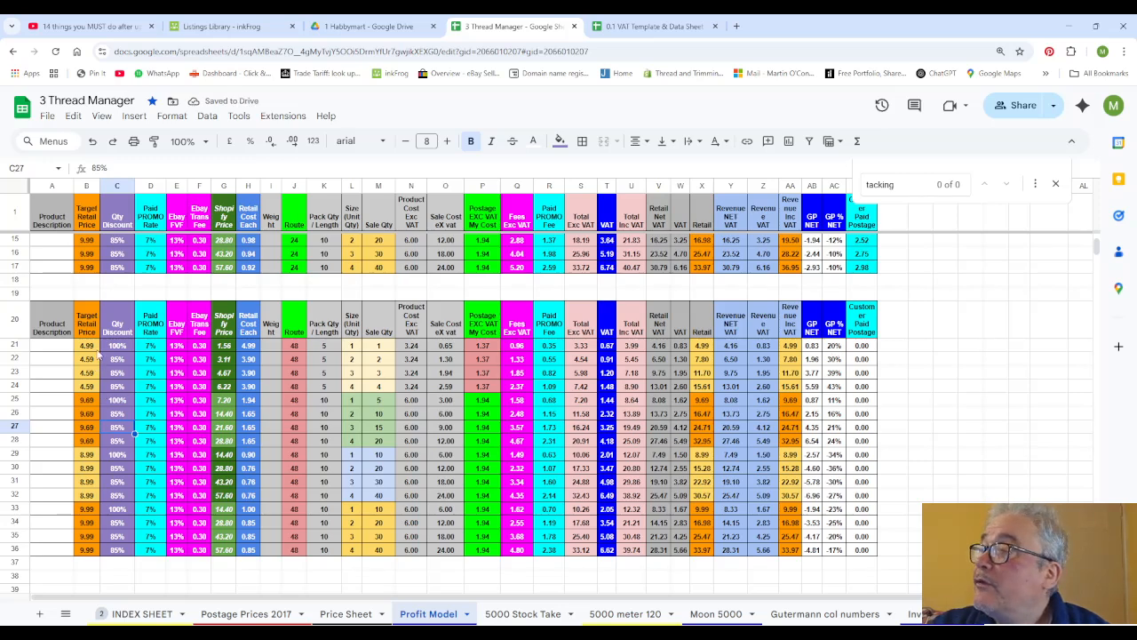
left_click(94, 347)
left_click_drag(99, 351, 91, 391)
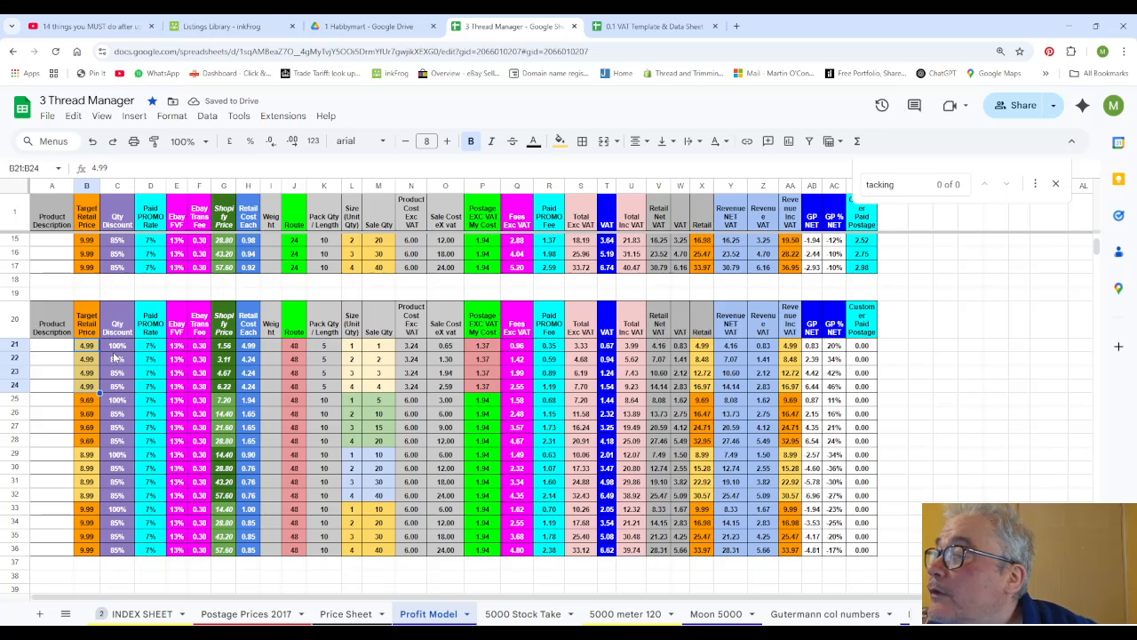
Step: Number the four rows in the Product Description column by entering 1, 2, 3 and 4 in A21 to A24
left_click(118, 346)
left_click(125, 327)
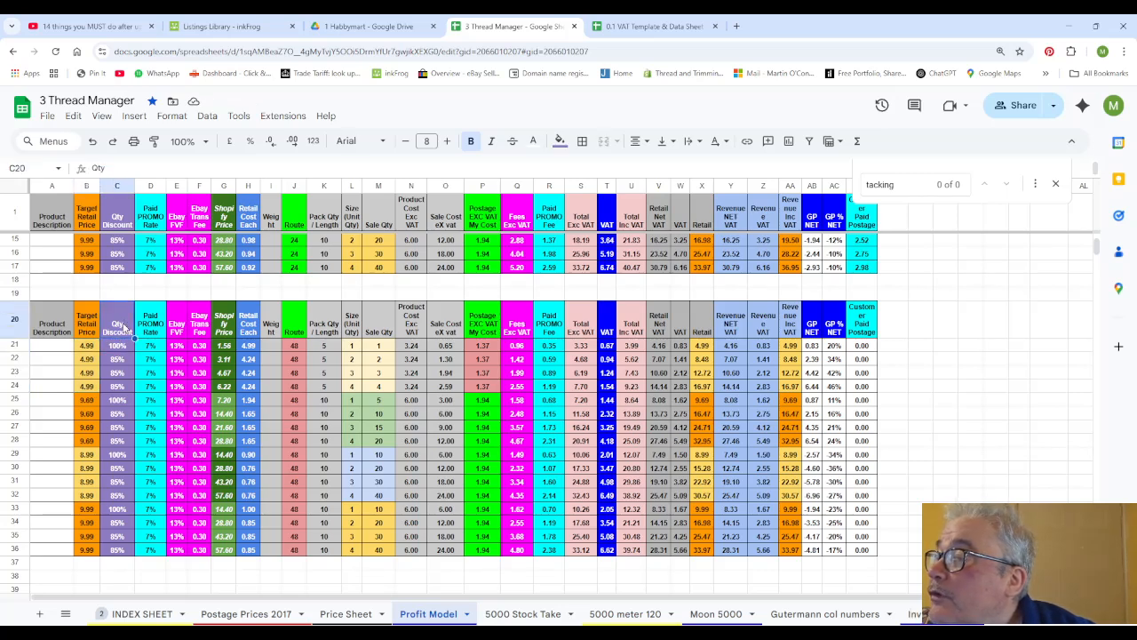
left_click(119, 349)
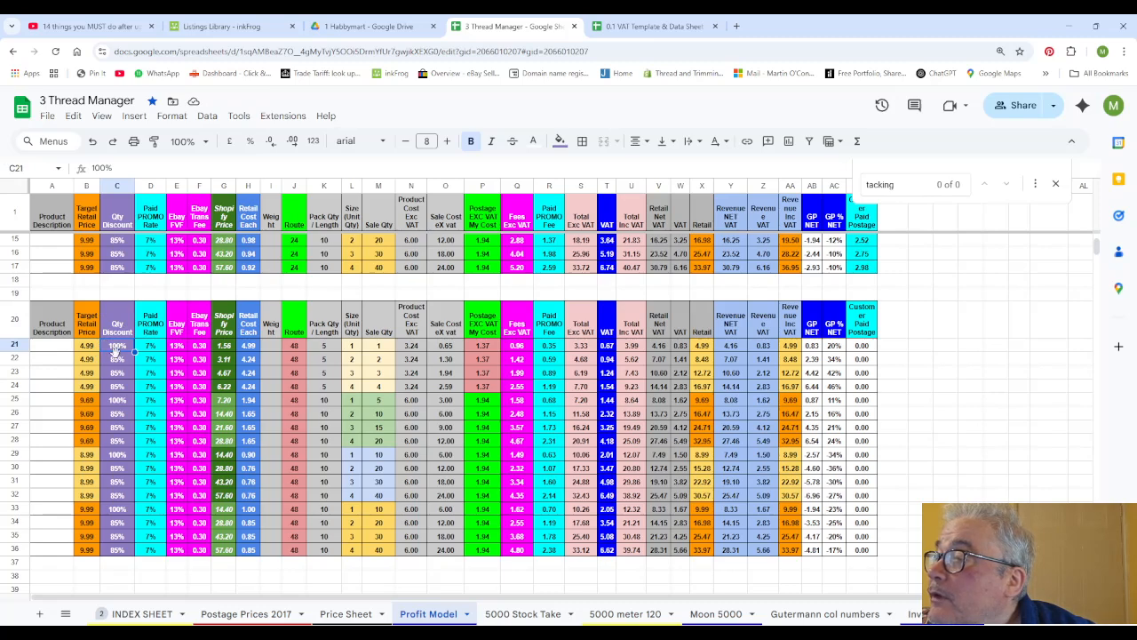
left_click(55, 352)
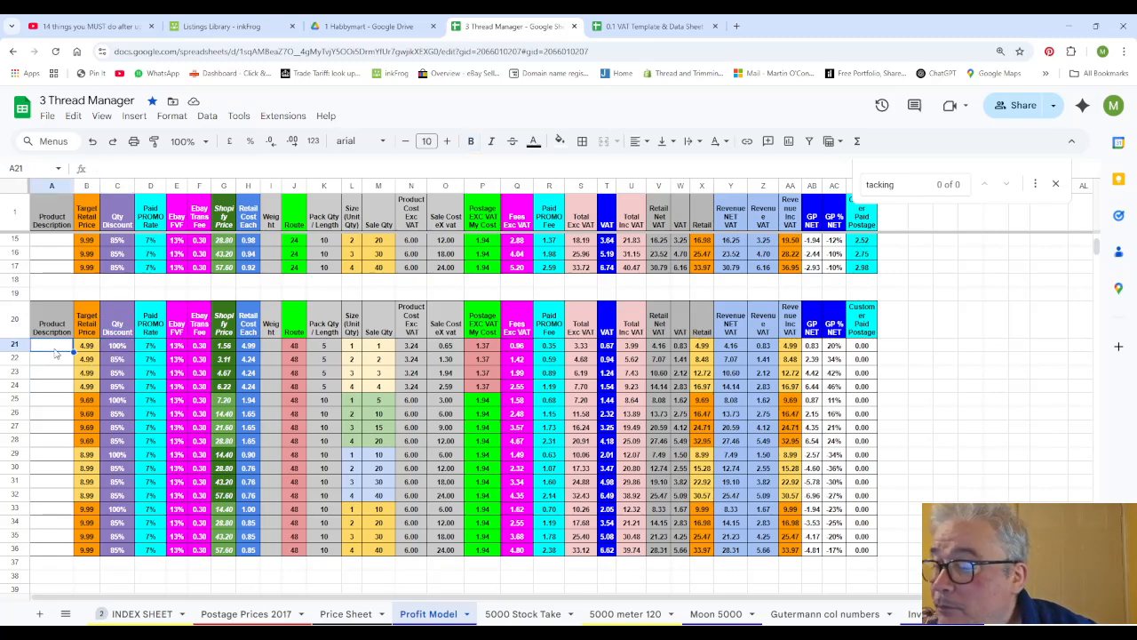
type("1")
key("Return")
type("2")
key("Return")
type("3")
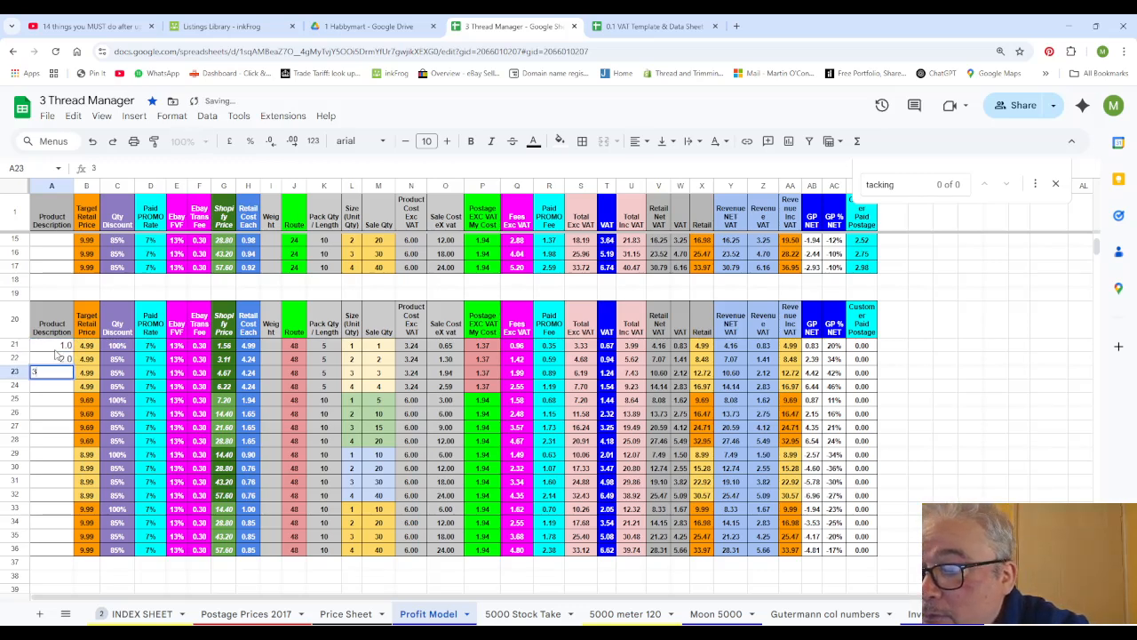
key("Return")
type("4")
left_click(16, 413)
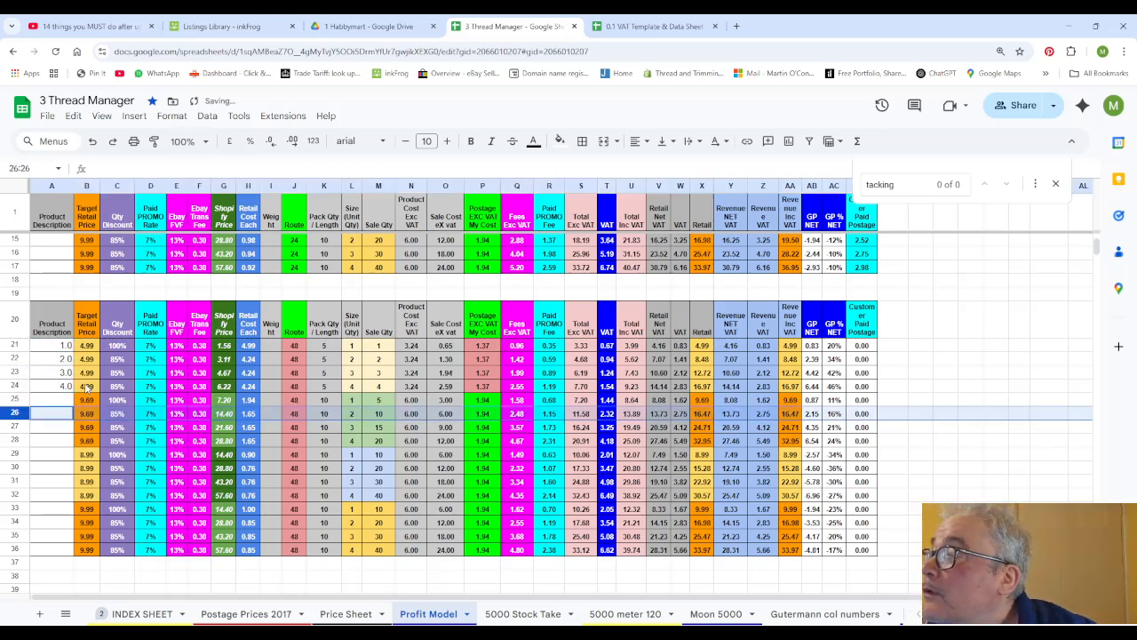
left_click_drag(62, 347, 41, 403)
left_click(64, 387)
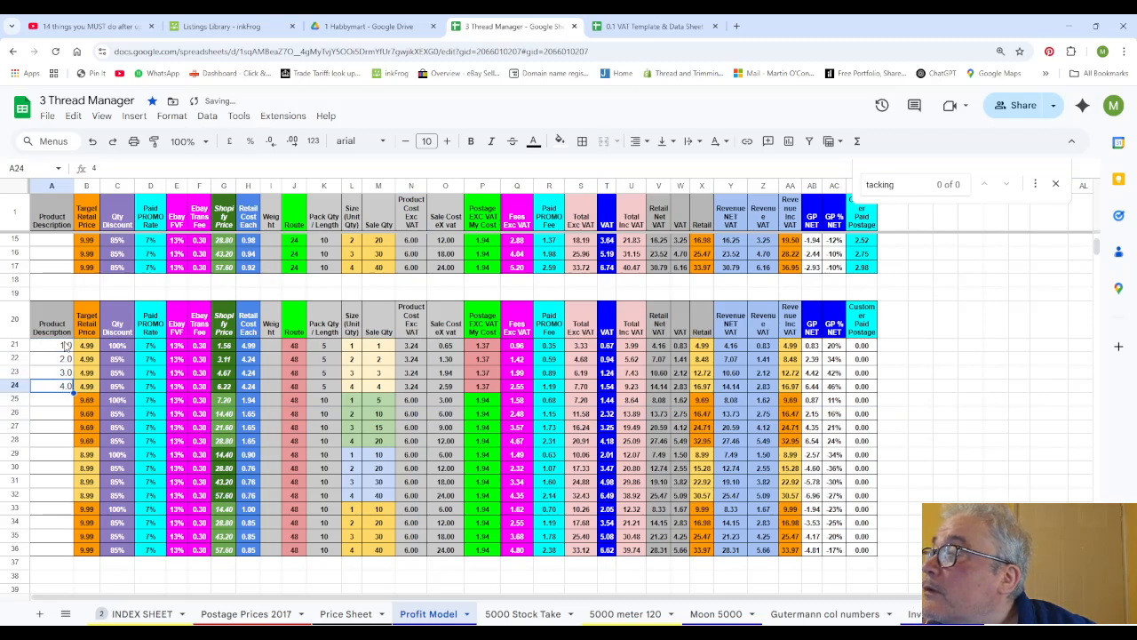
Step: Format all of column A with font size 8, centre alignment and whole numbers without decimals
left_click(51, 186)
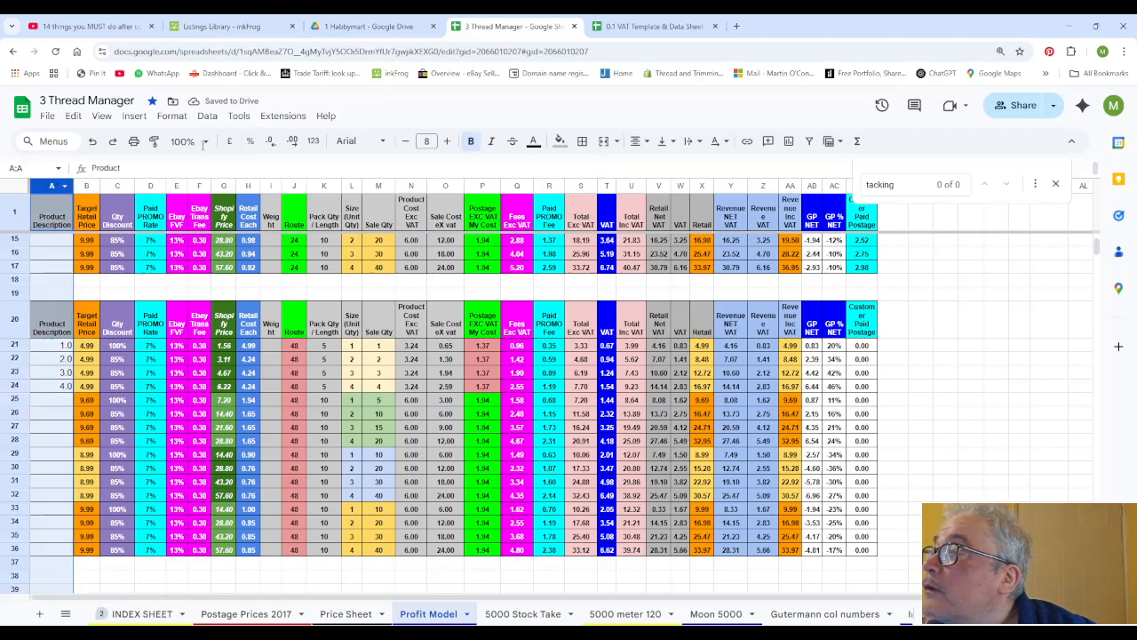
left_click(425, 141)
left_click(426, 205)
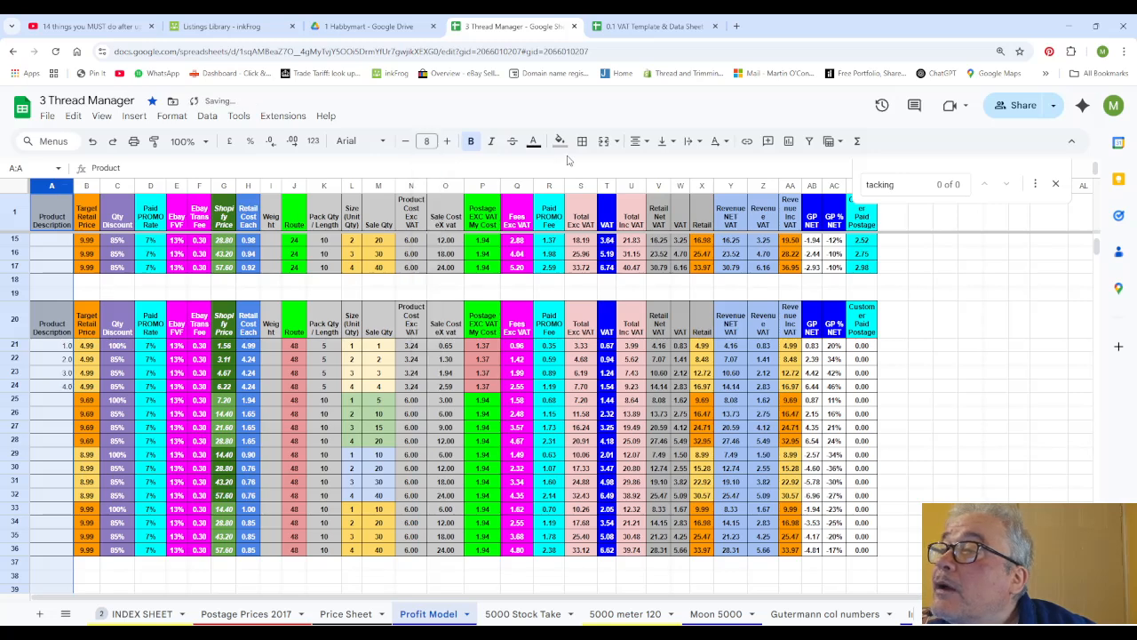
left_click(635, 142)
left_click(661, 174)
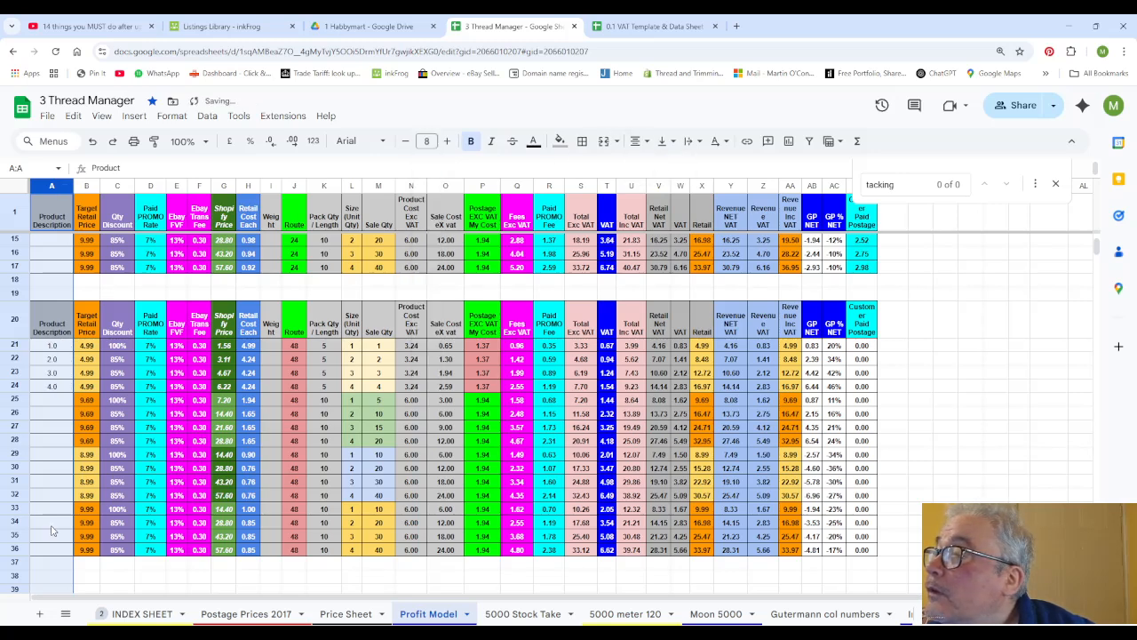
left_click(269, 141)
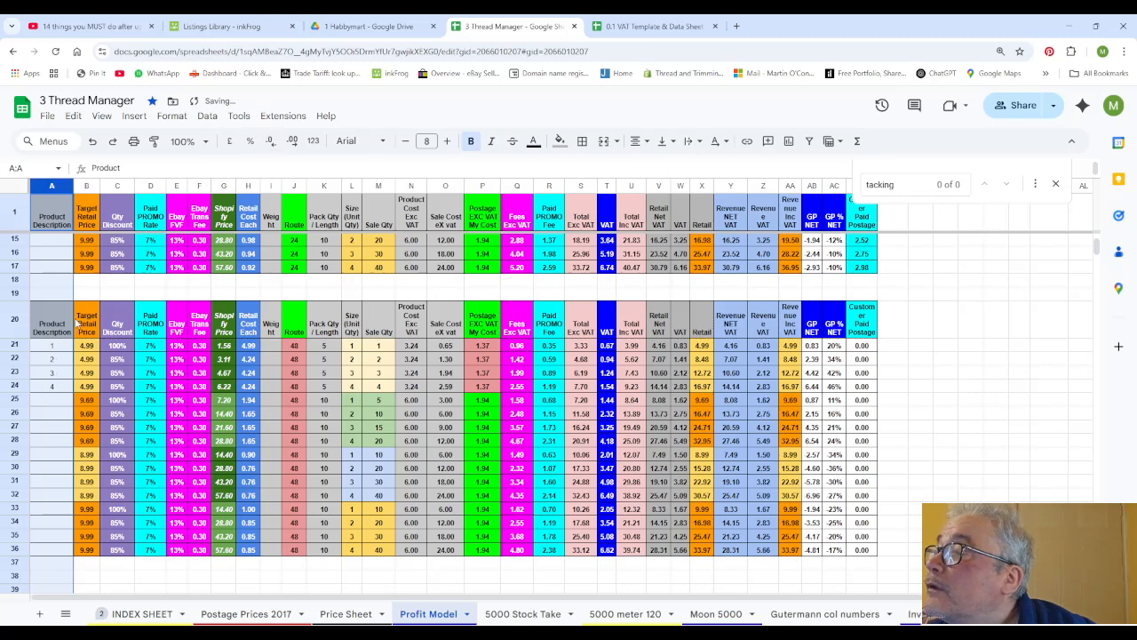
left_click(64, 430)
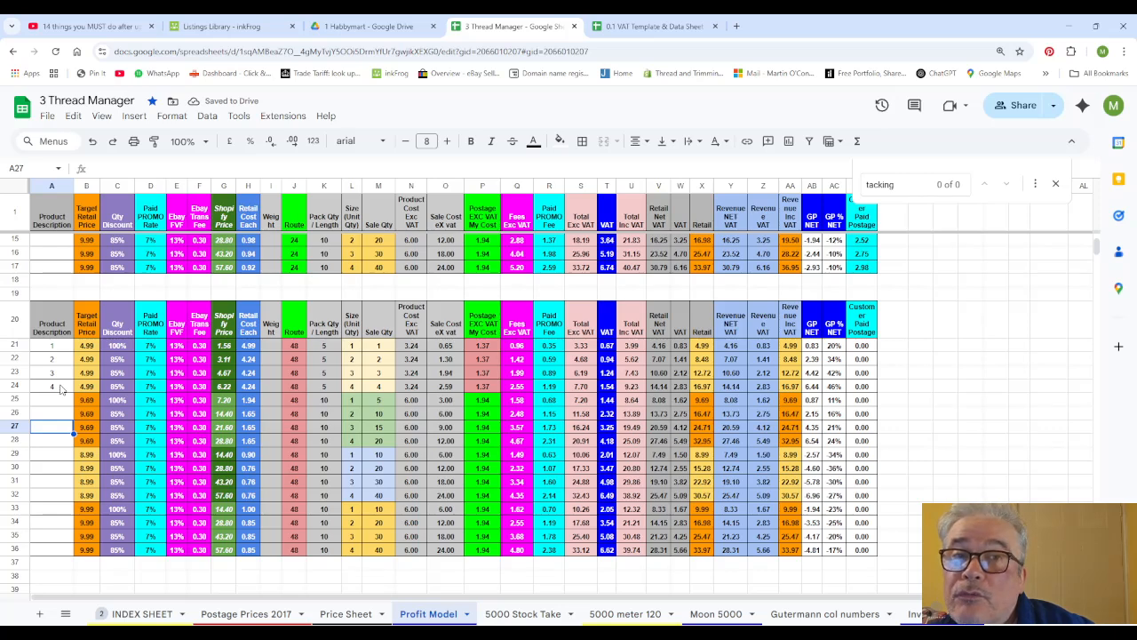
Step: Try to set the Qty Discount to 0.8% in C23 and 0.75% in C24
left_click(124, 362)
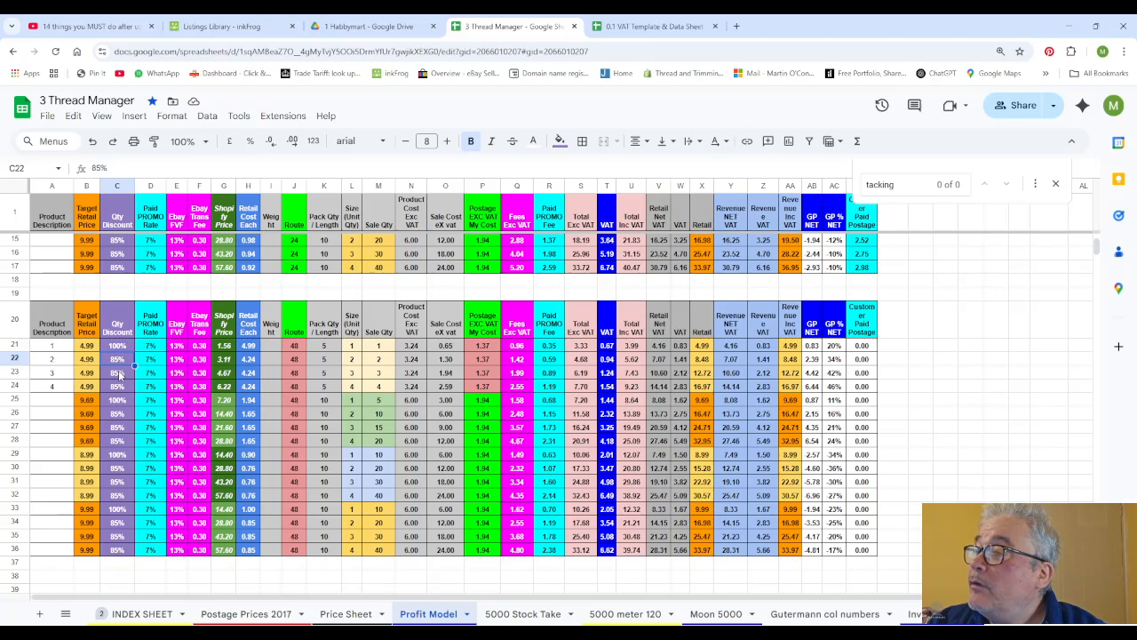
left_click(120, 374)
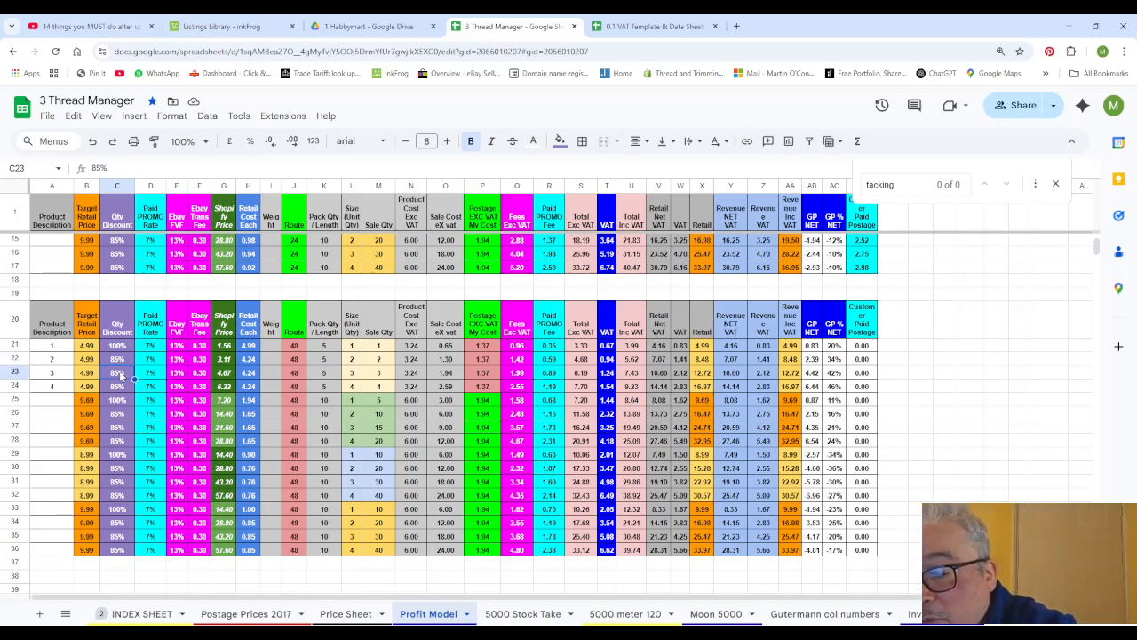
type("1")
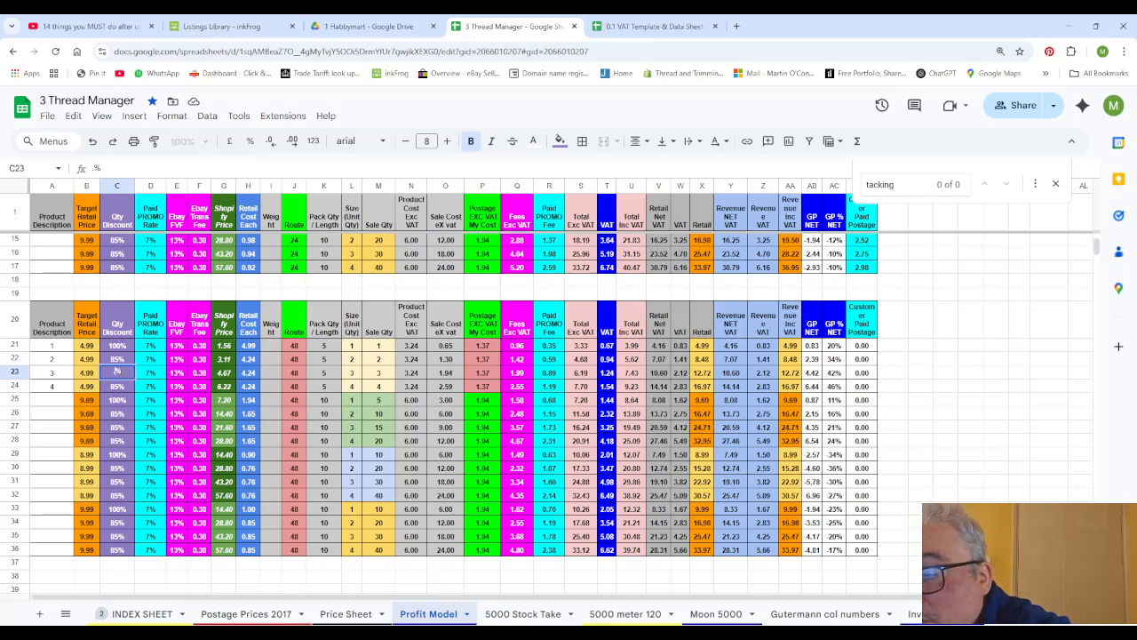
key("Return")
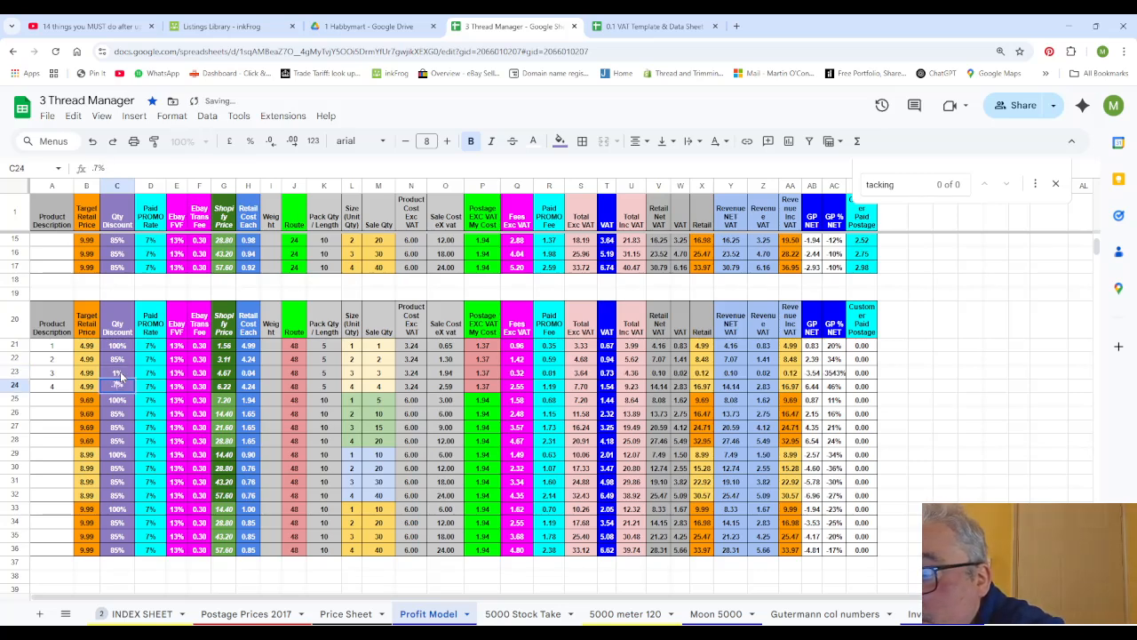
type(".75")
key("Return")
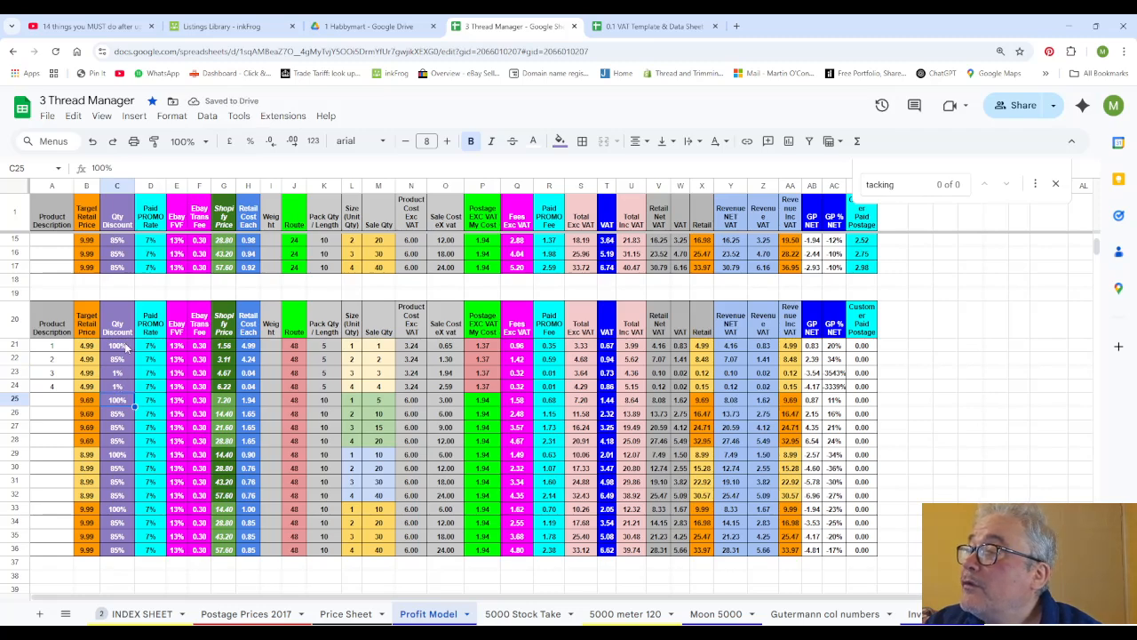
Step: Show the Qty Discount percentages in C21 to C36 with two decimal places
left_click_drag(127, 348, 124, 550)
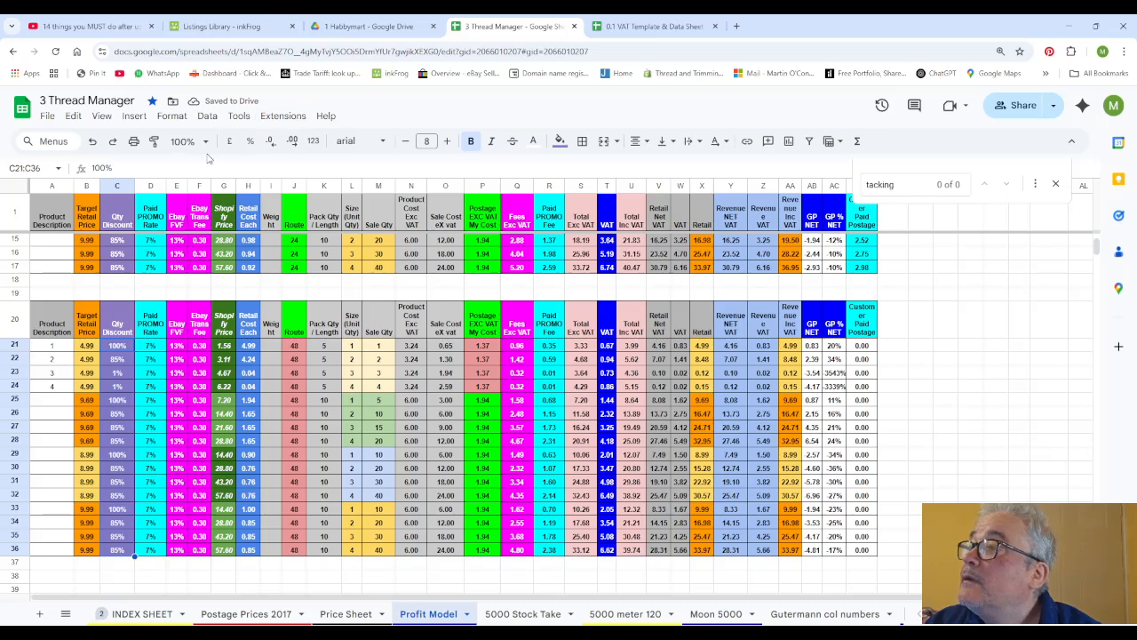
left_click(292, 141)
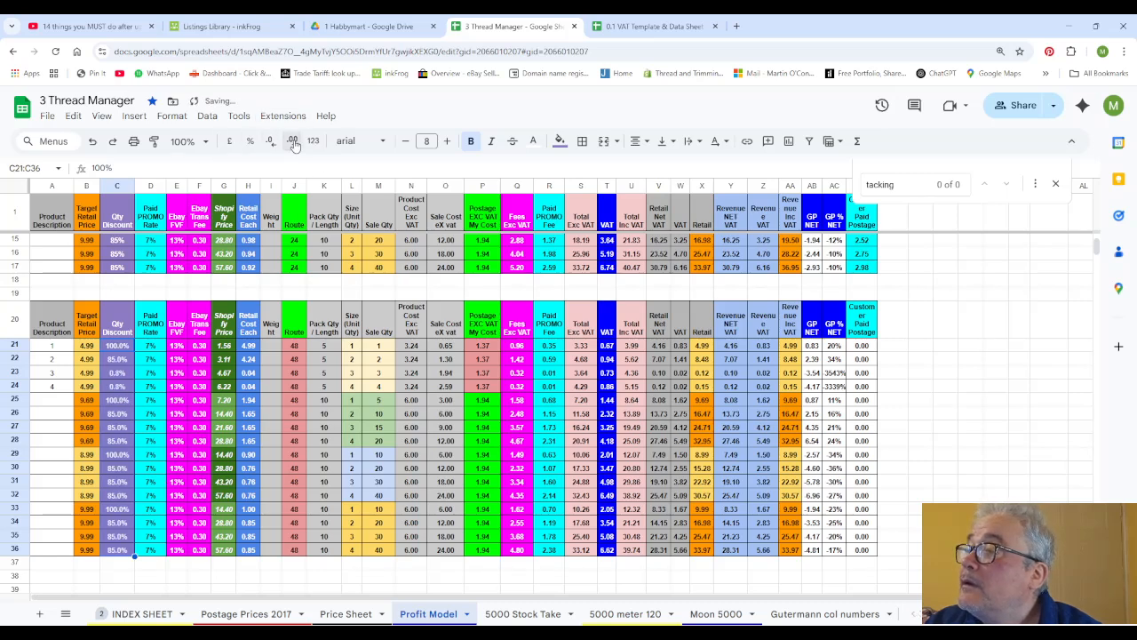
left_click(293, 141)
left_click(116, 415)
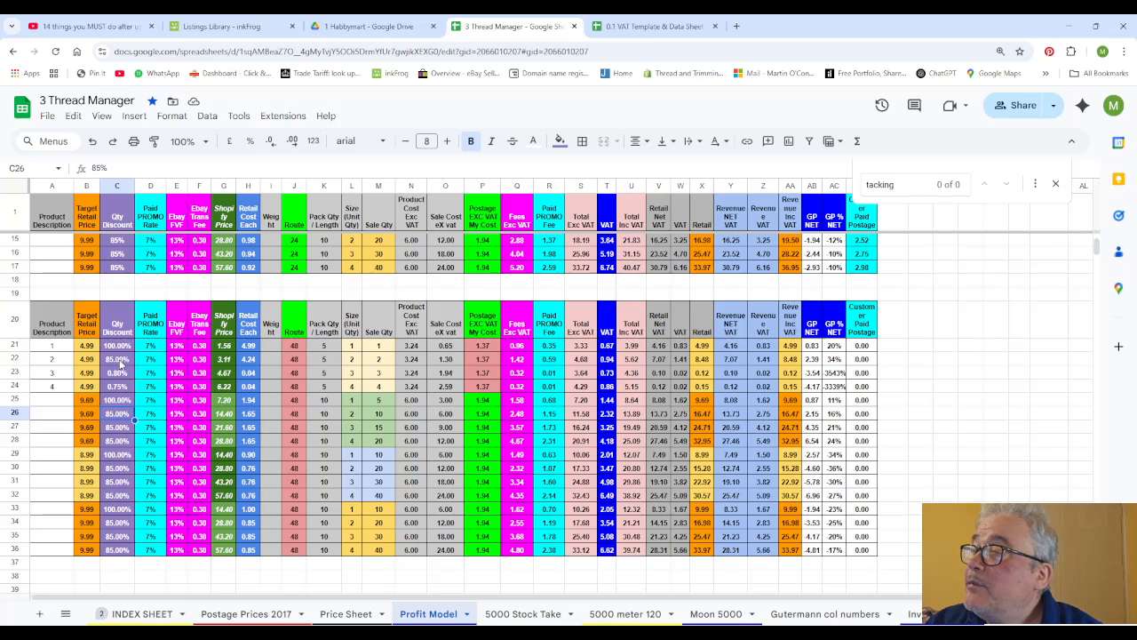
Step: Check the Qty Discount entries in C22 to C24, the promo fee formulas in R21 to R23 and the GP % NET formula in AC23
left_click(122, 362)
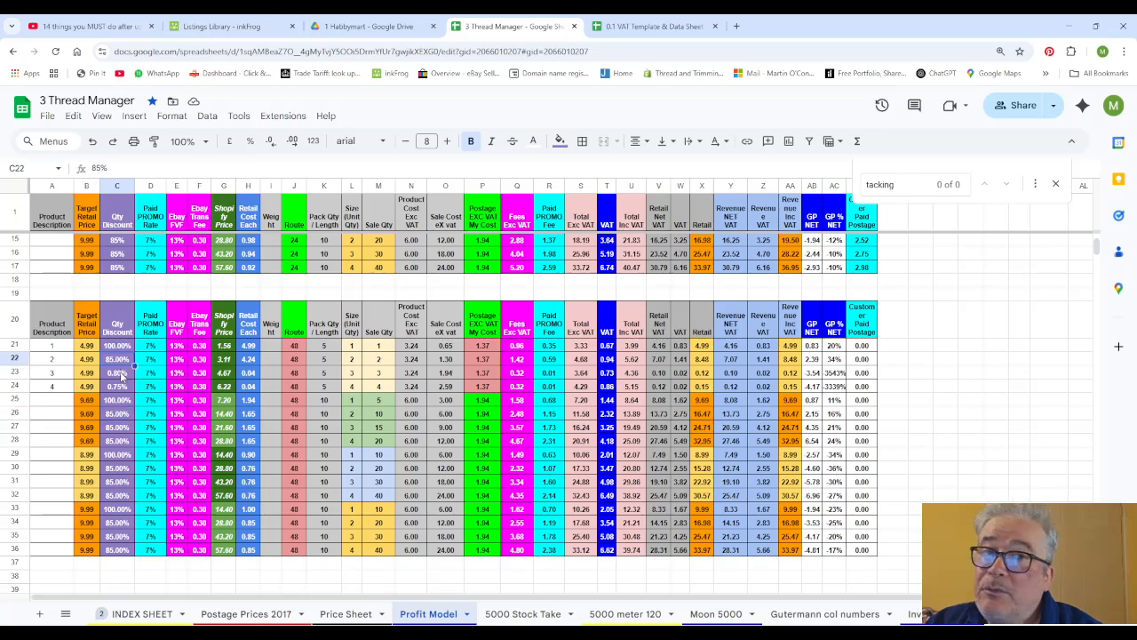
left_click(121, 373)
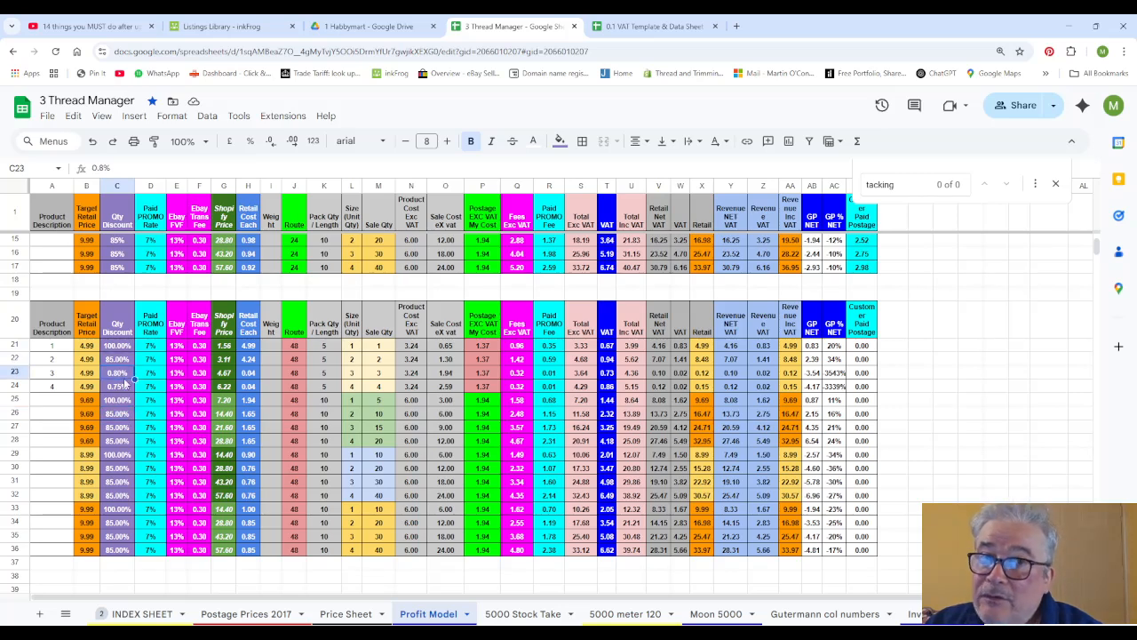
left_click(119, 388)
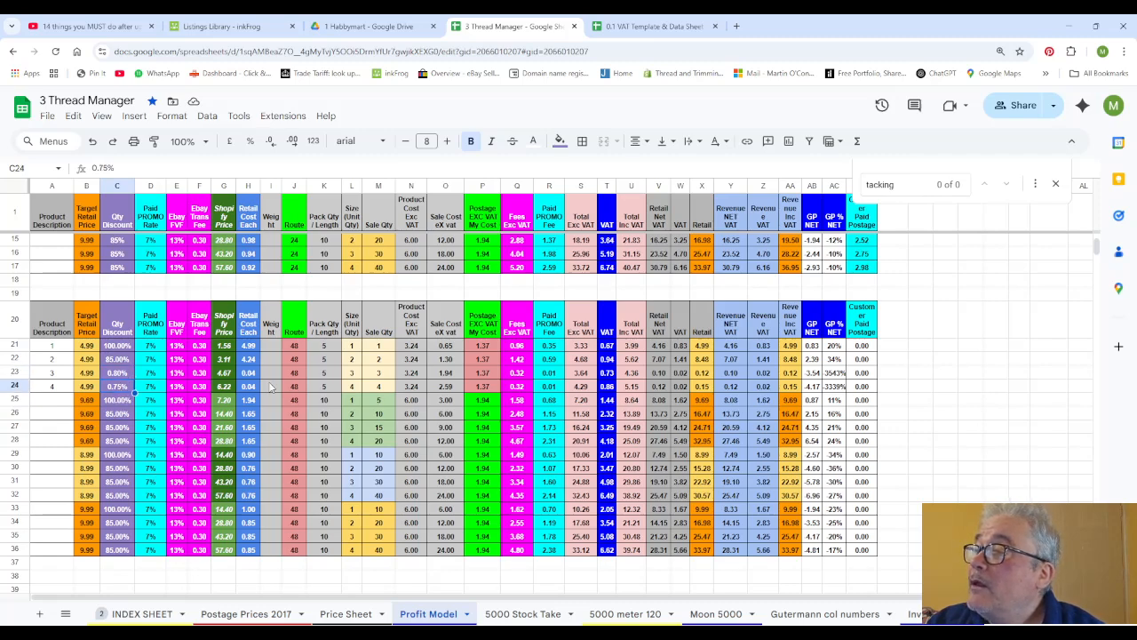
left_click(558, 348)
left_click(559, 360)
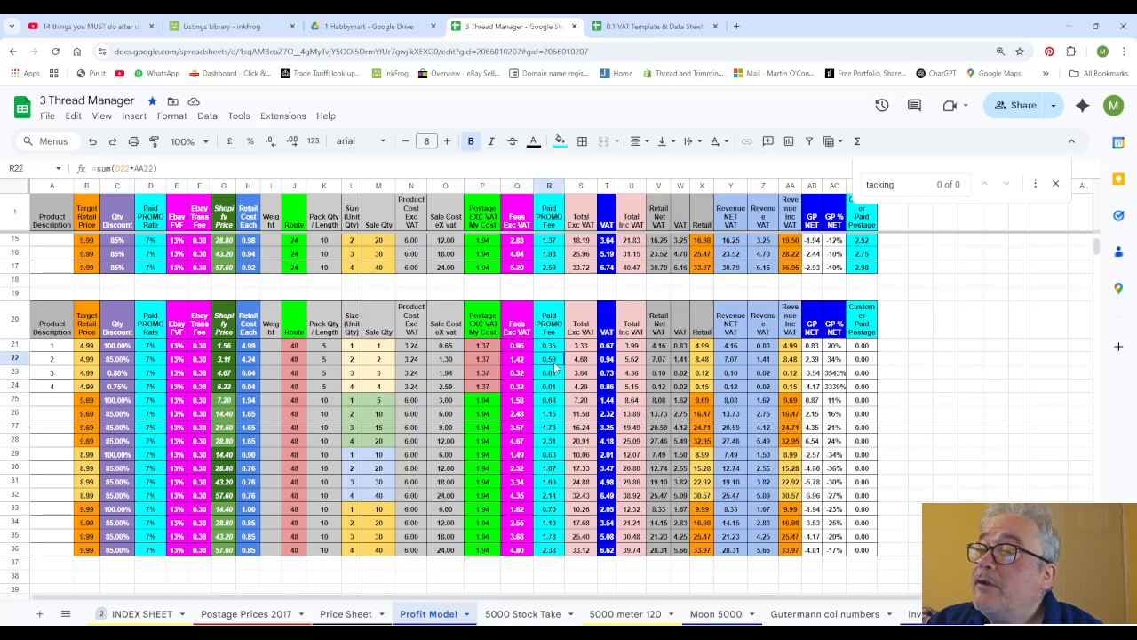
left_click(556, 373)
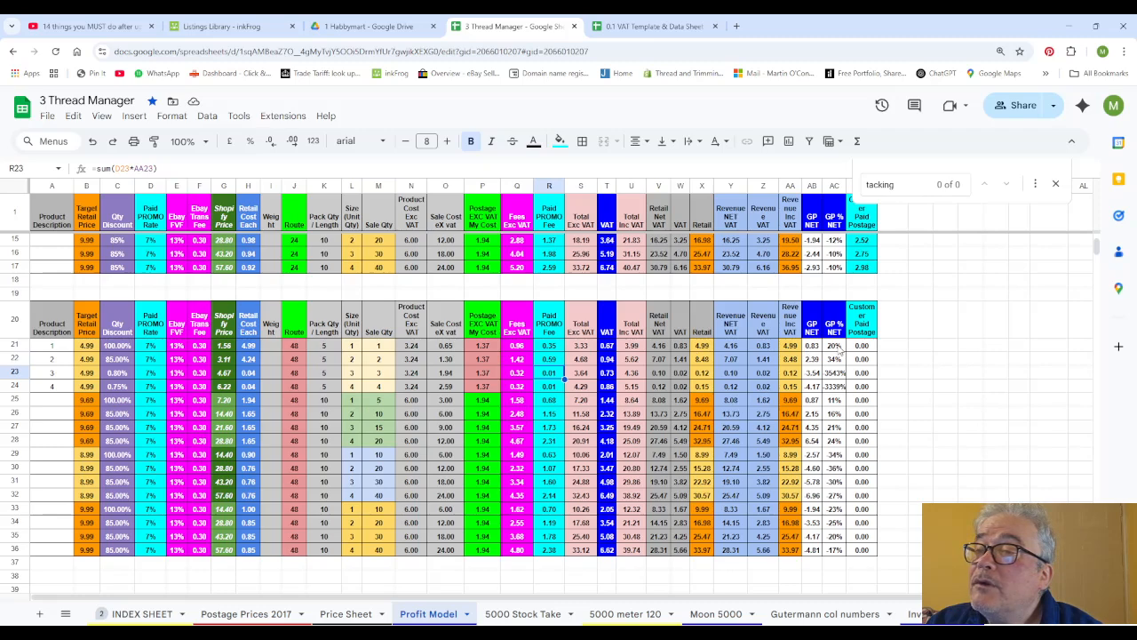
left_click(833, 373)
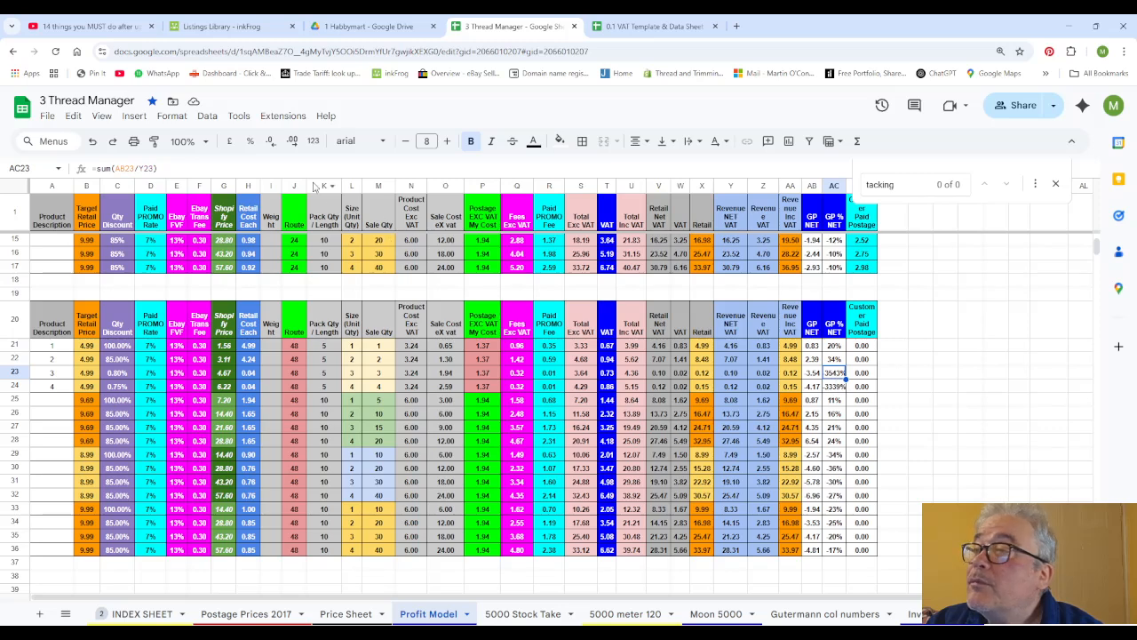
left_click(274, 143)
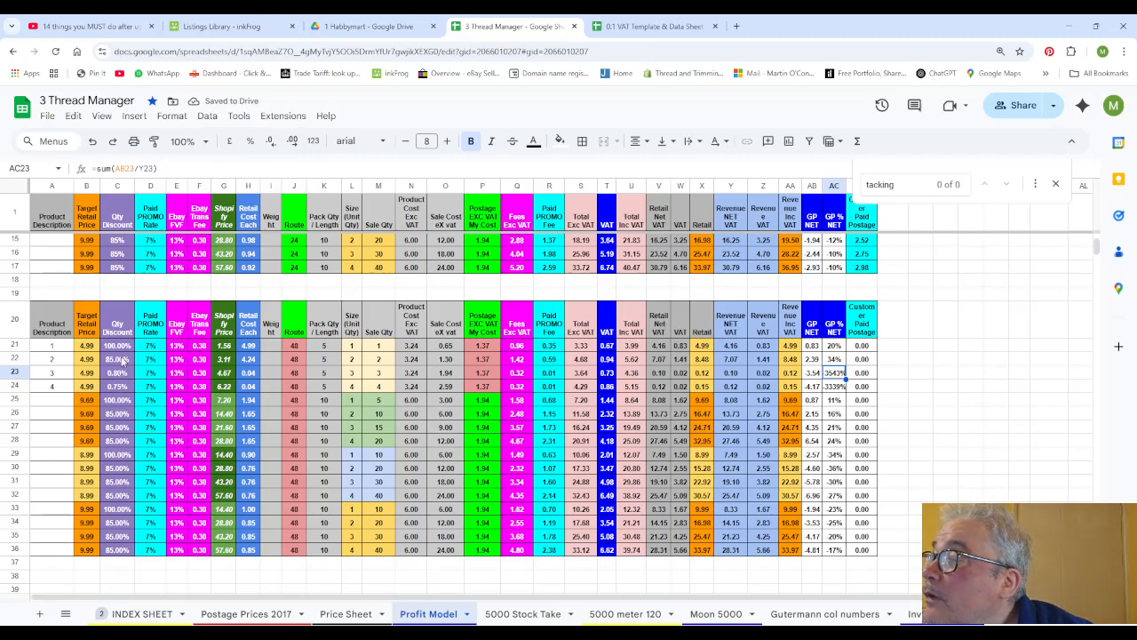
Step: Change the format of the Qty Discount range C21 to C36 from percent to Number
left_click_drag(125, 345, 124, 551)
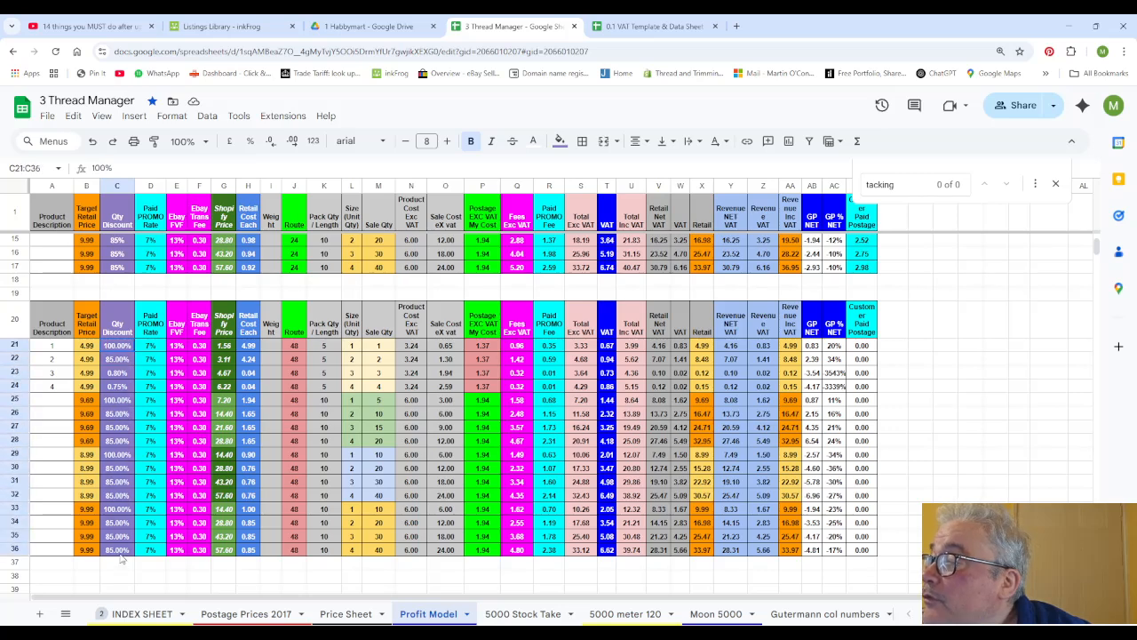
left_click(312, 140)
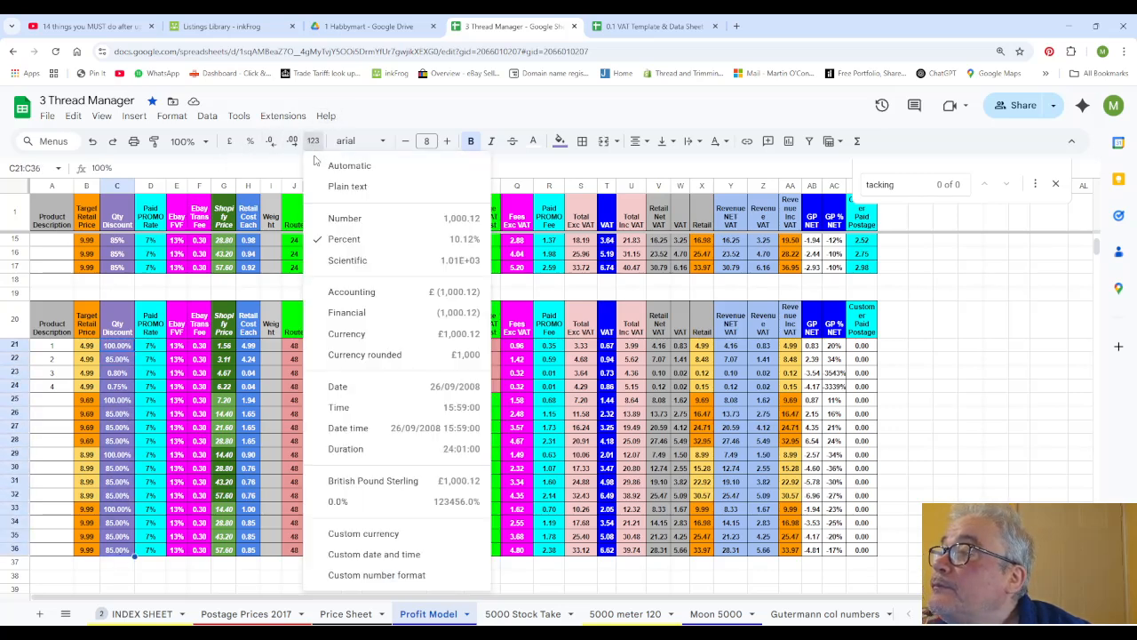
left_click(354, 218)
left_click(127, 402)
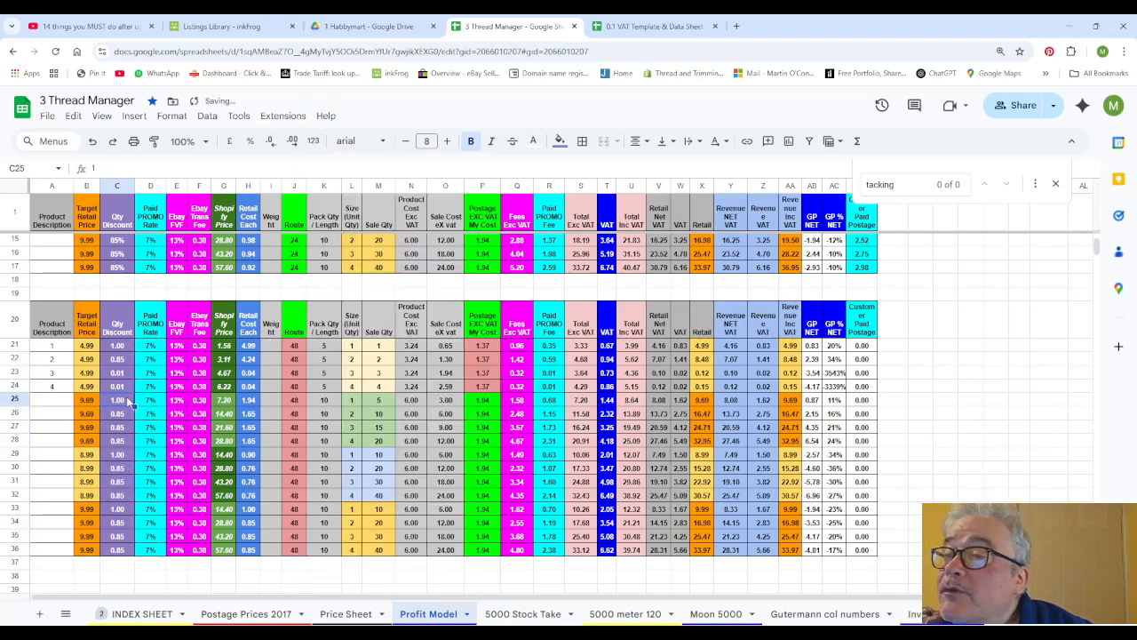
Step: Set the Qty Discount to 0.8 in C23 and 0.75 in C24
left_click(124, 373)
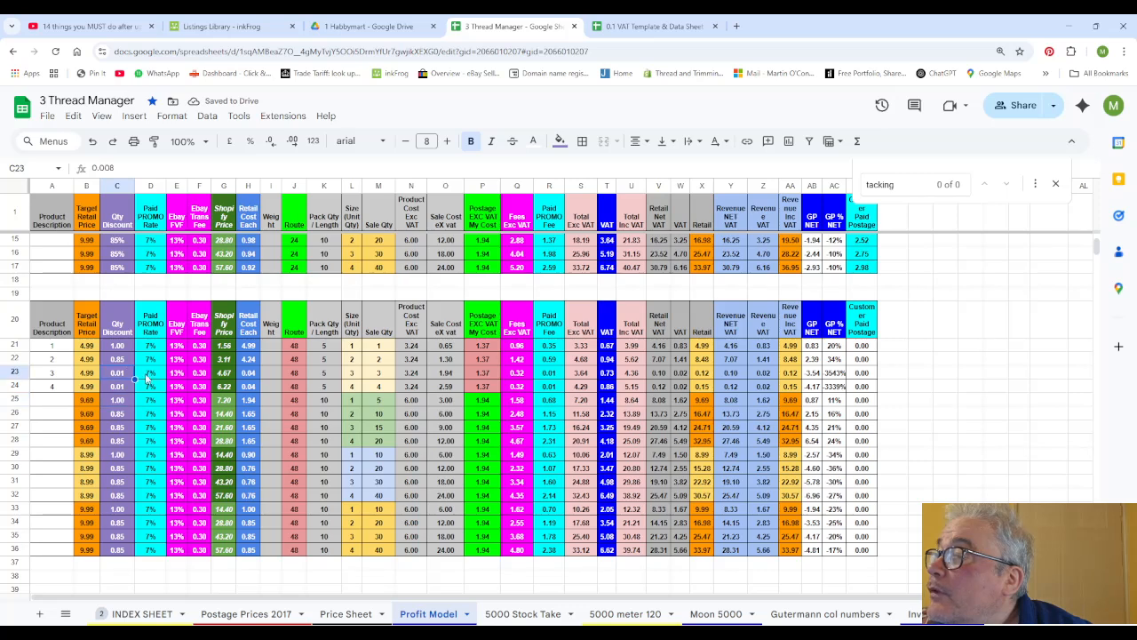
type("0.8")
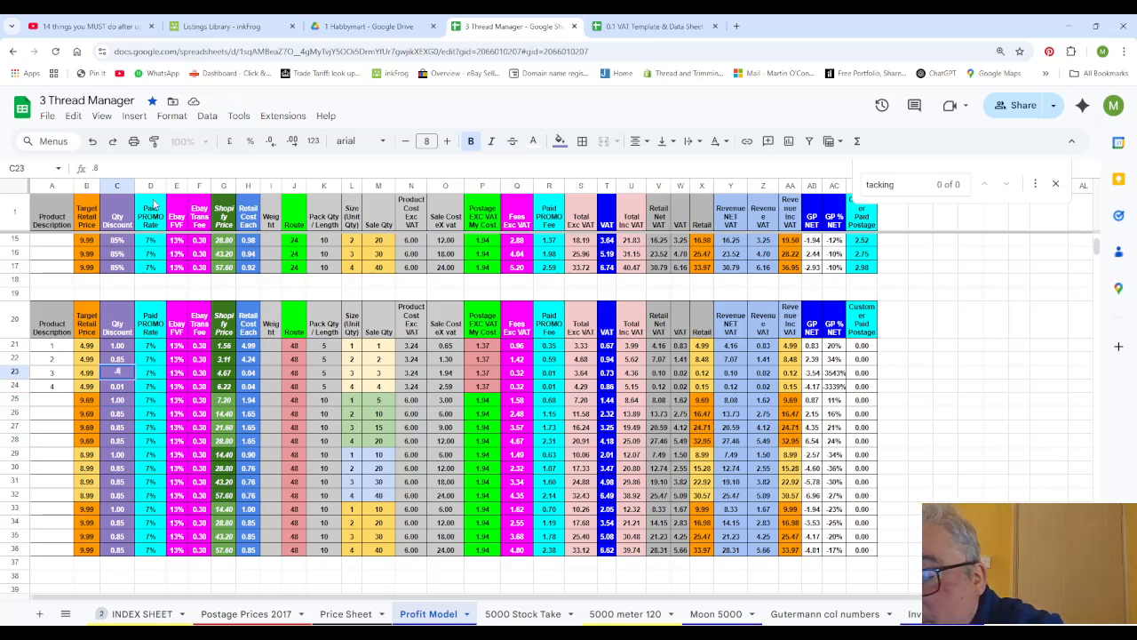
key("Return")
type(".7")
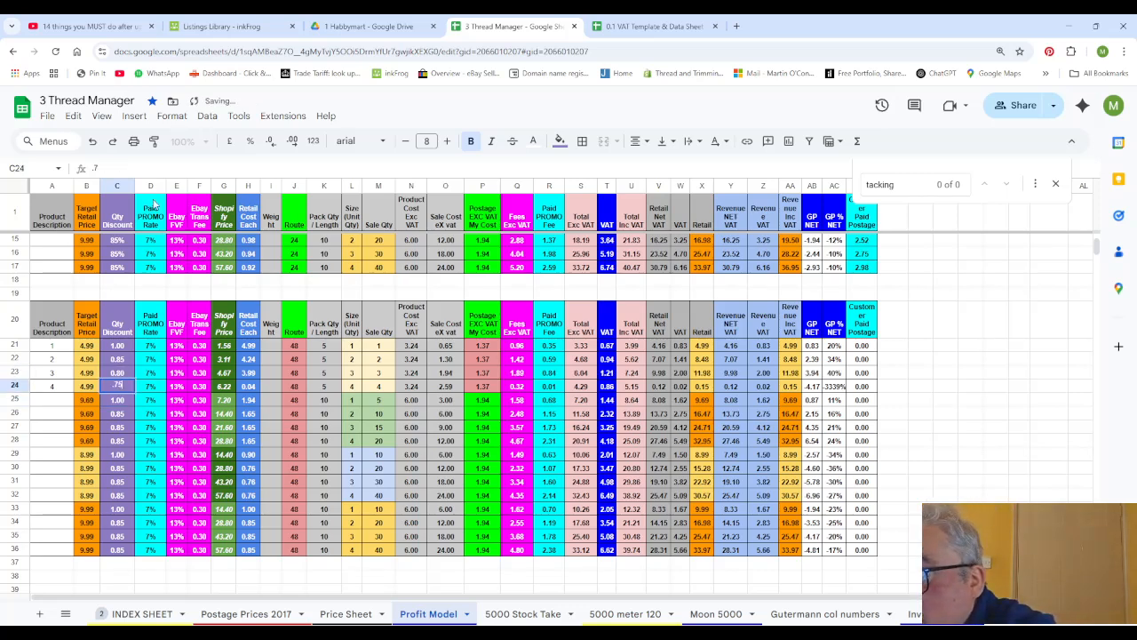
type("5")
key("Return")
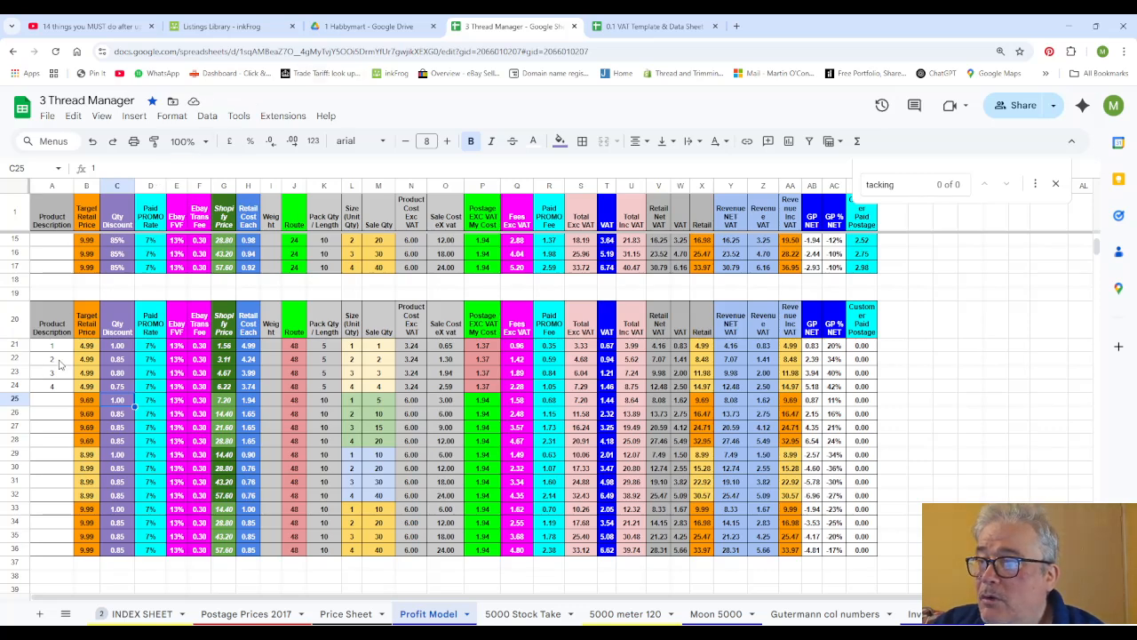
left_click(128, 362)
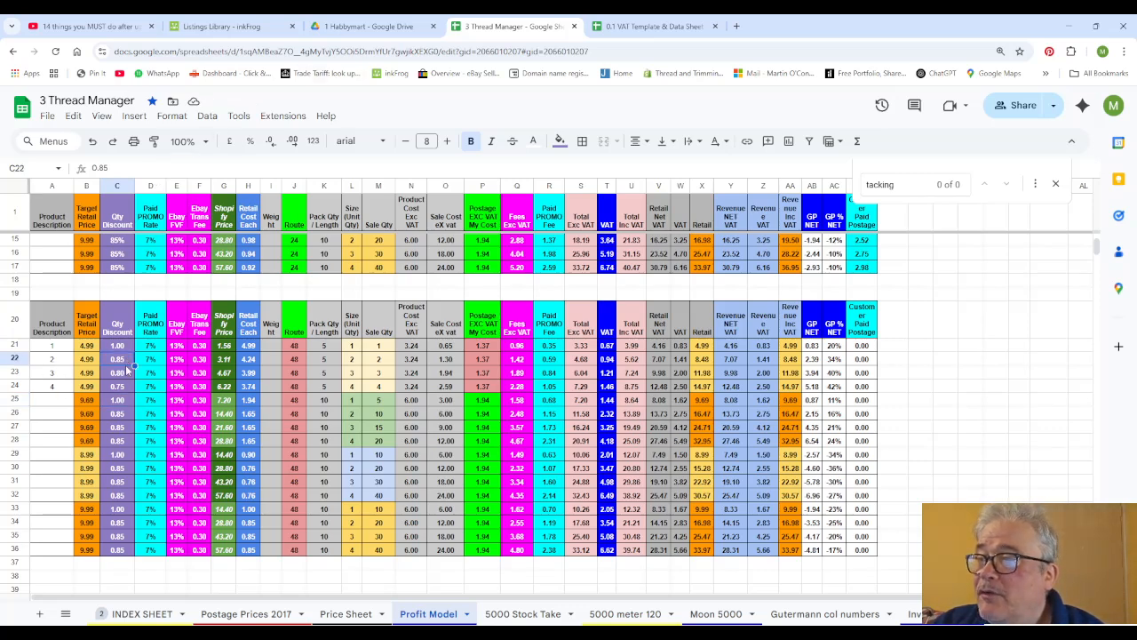
left_click(125, 373)
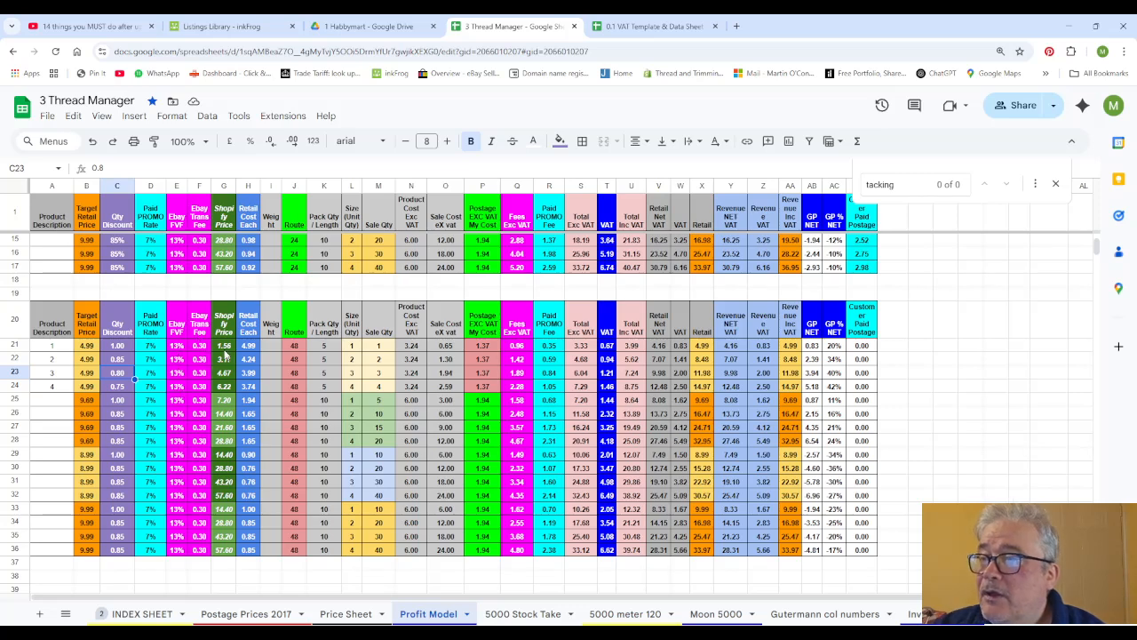
Step: Check the Shopify Price formulas in G21 to G24 and the Retail Cost Each formulas in H21 to H24
left_click(224, 346)
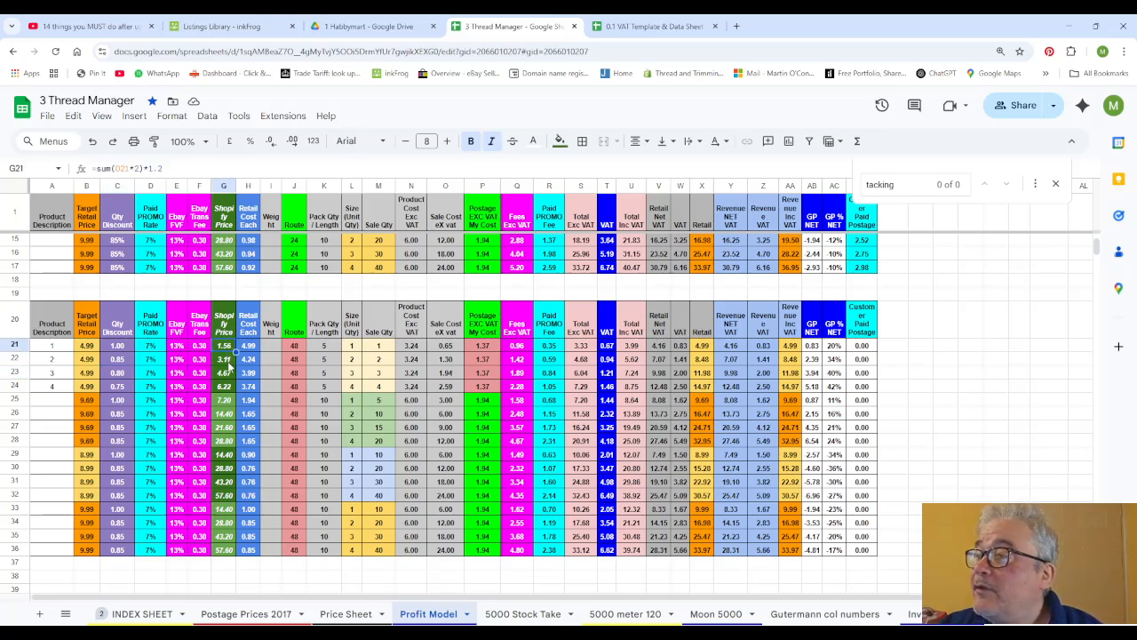
left_click(228, 362)
left_click(228, 373)
left_click(228, 386)
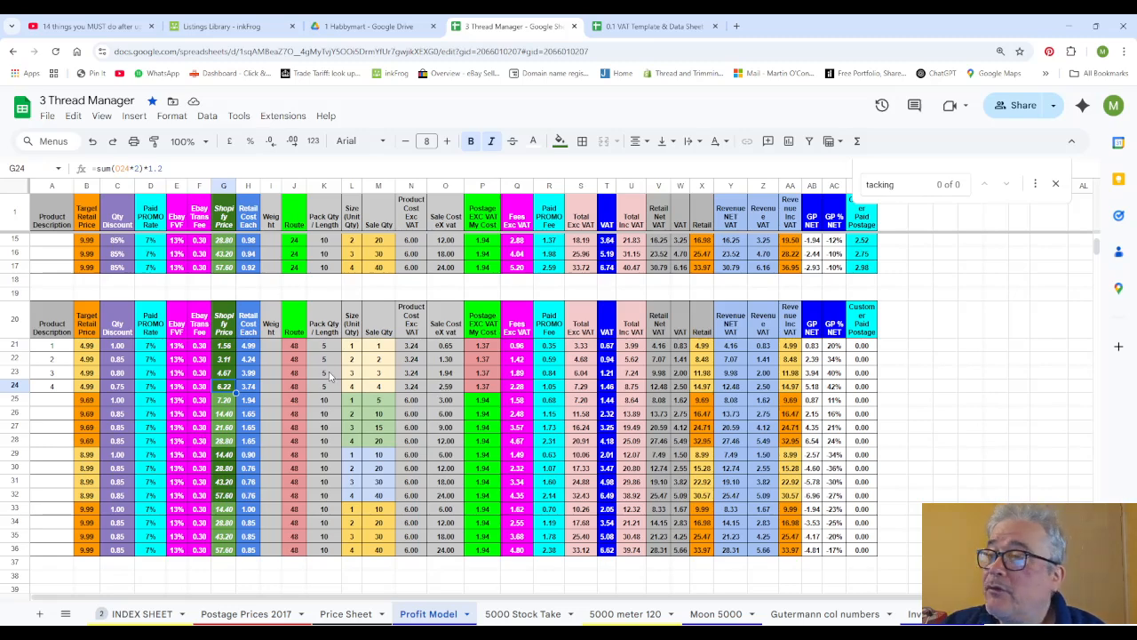
left_click(252, 348)
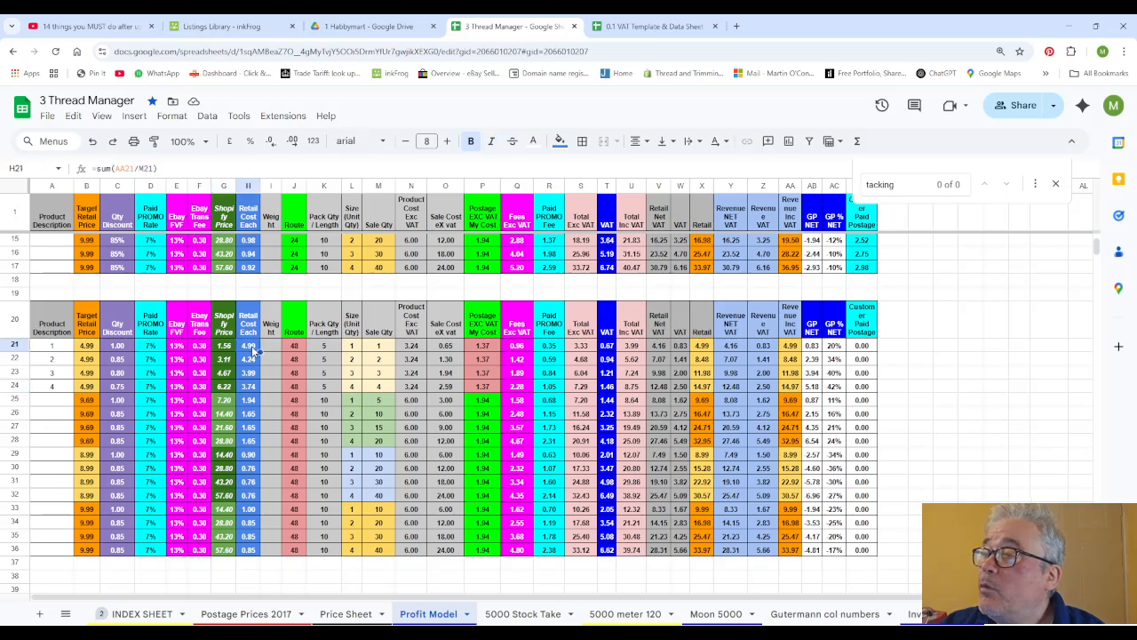
left_click(255, 360)
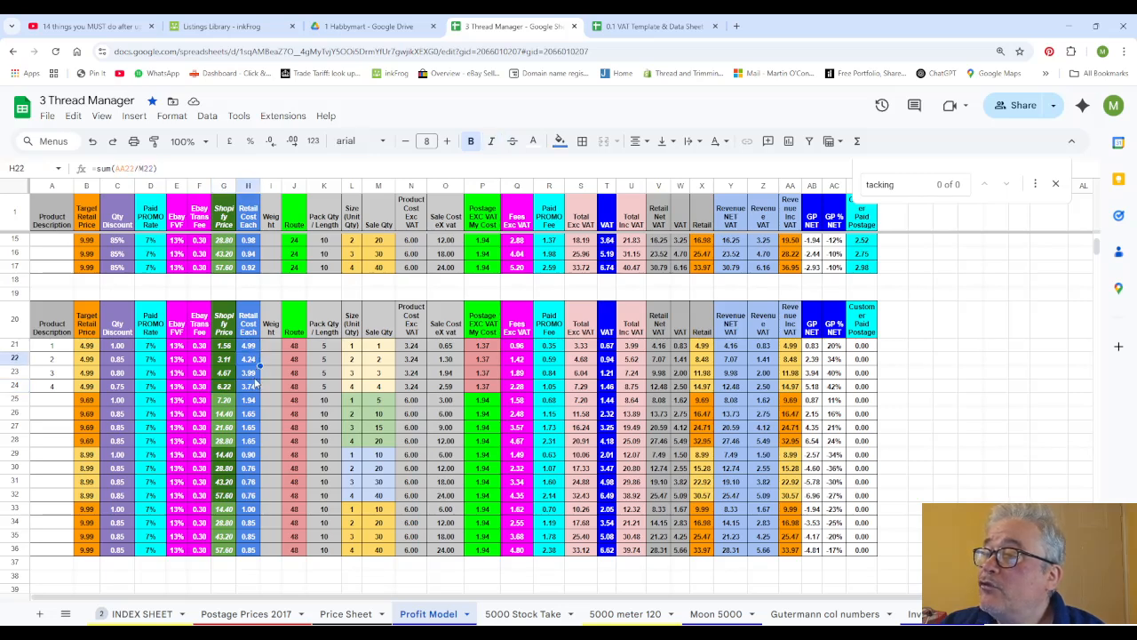
left_click(252, 373)
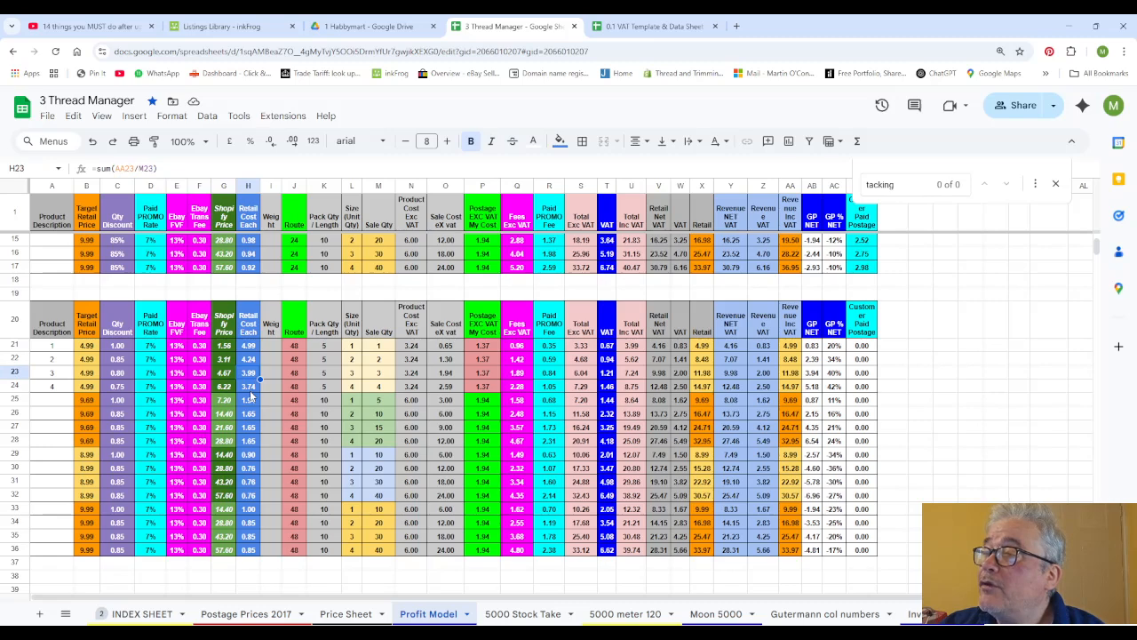
left_click(251, 389)
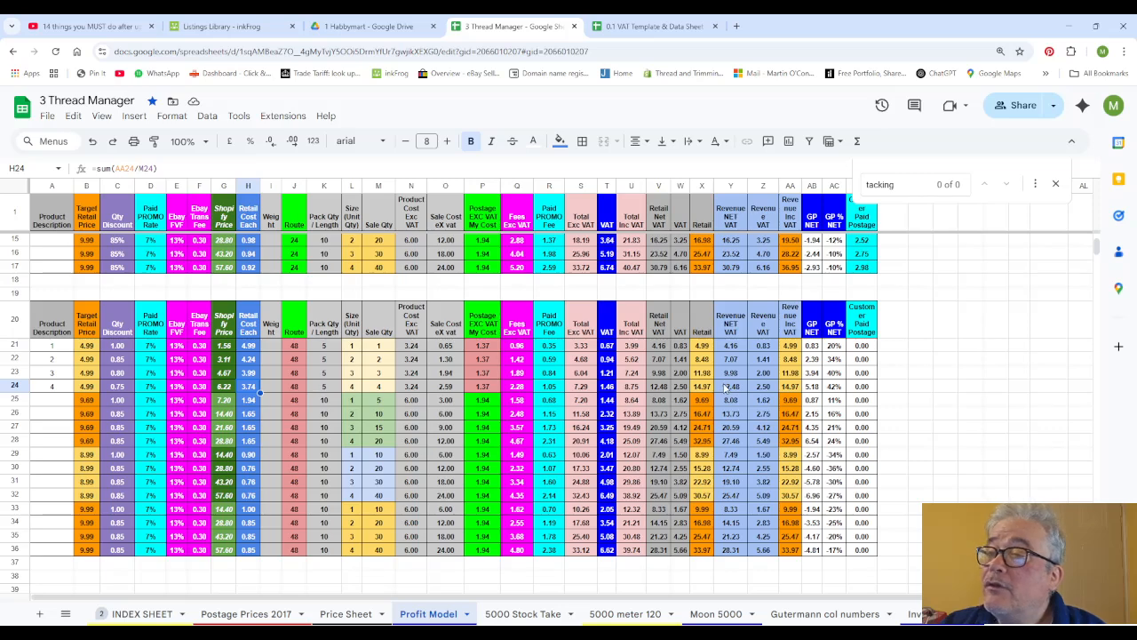
Step: Check the Revenue Inc VAT formulas in AA21 to AA24, the GP NET formulas in AB21 to AB24 and the GP % NET formula in AC24
left_click(790, 346)
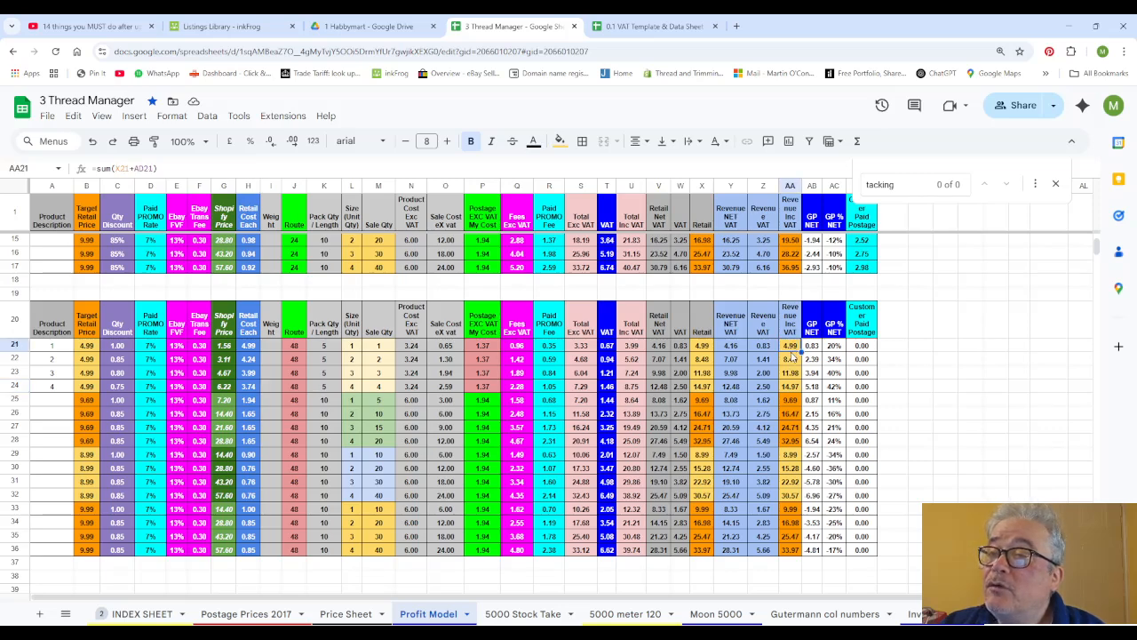
left_click(790, 360)
left_click(790, 373)
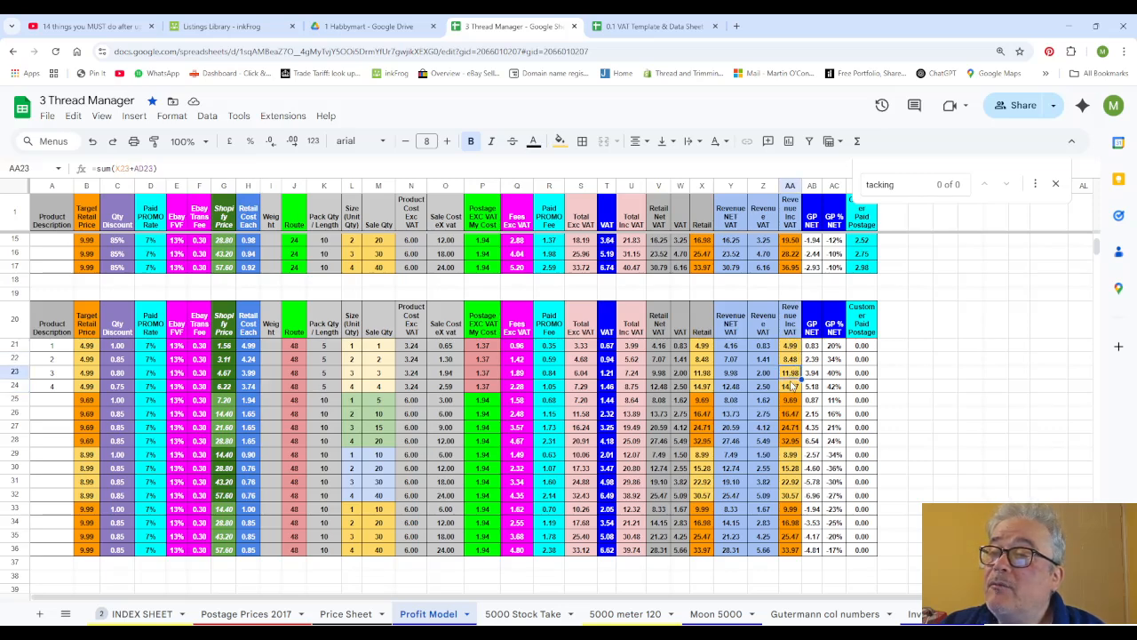
left_click(790, 388)
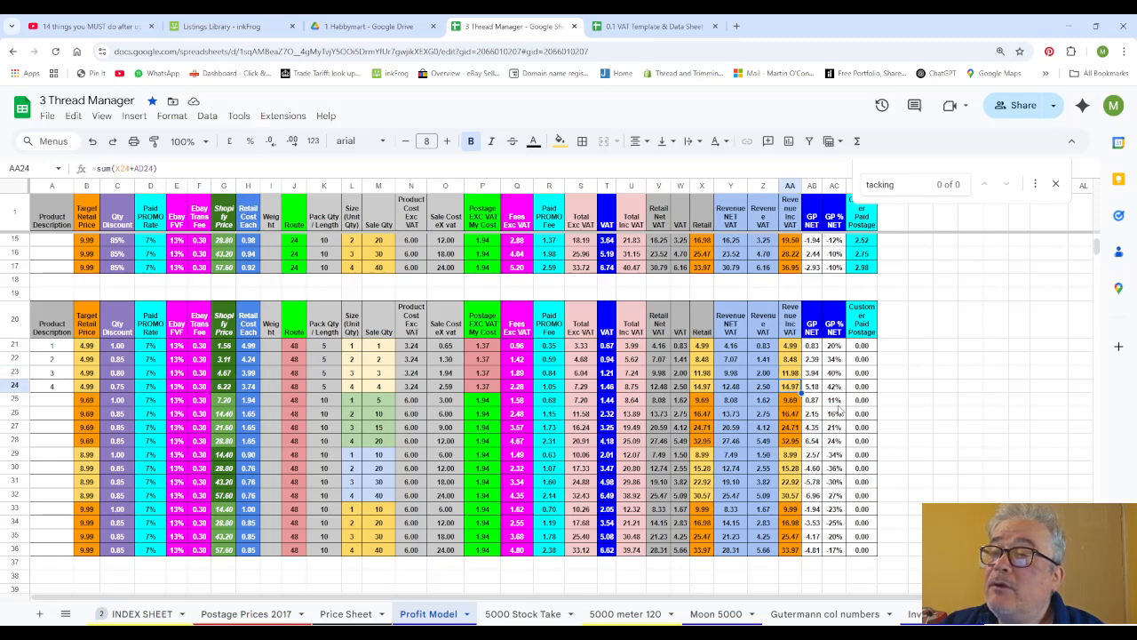
left_click(812, 346)
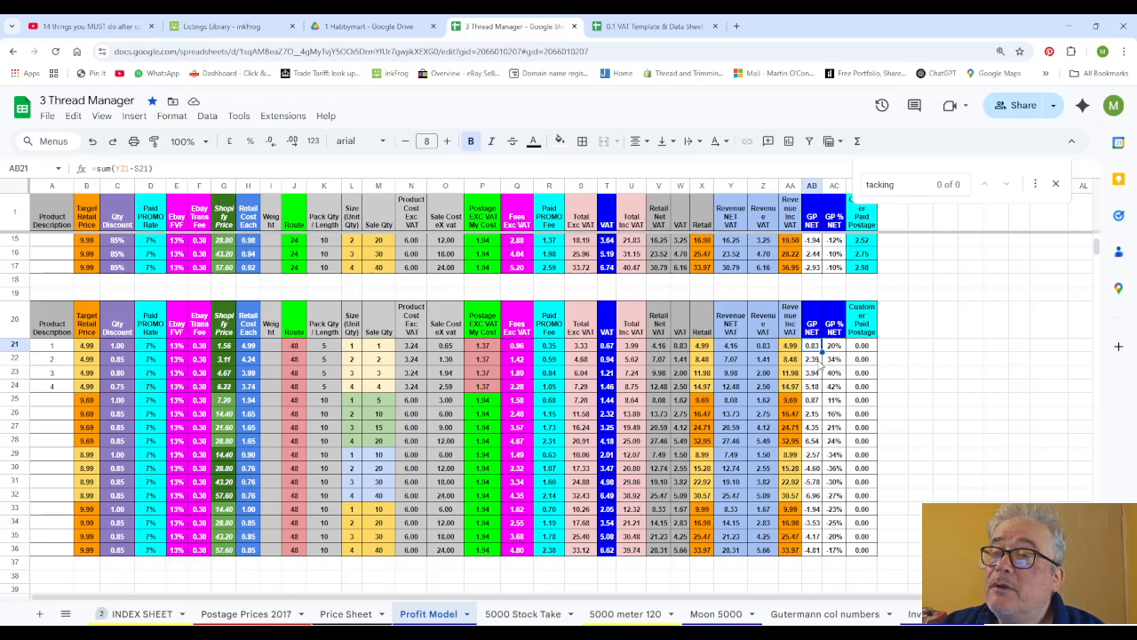
left_click(815, 362)
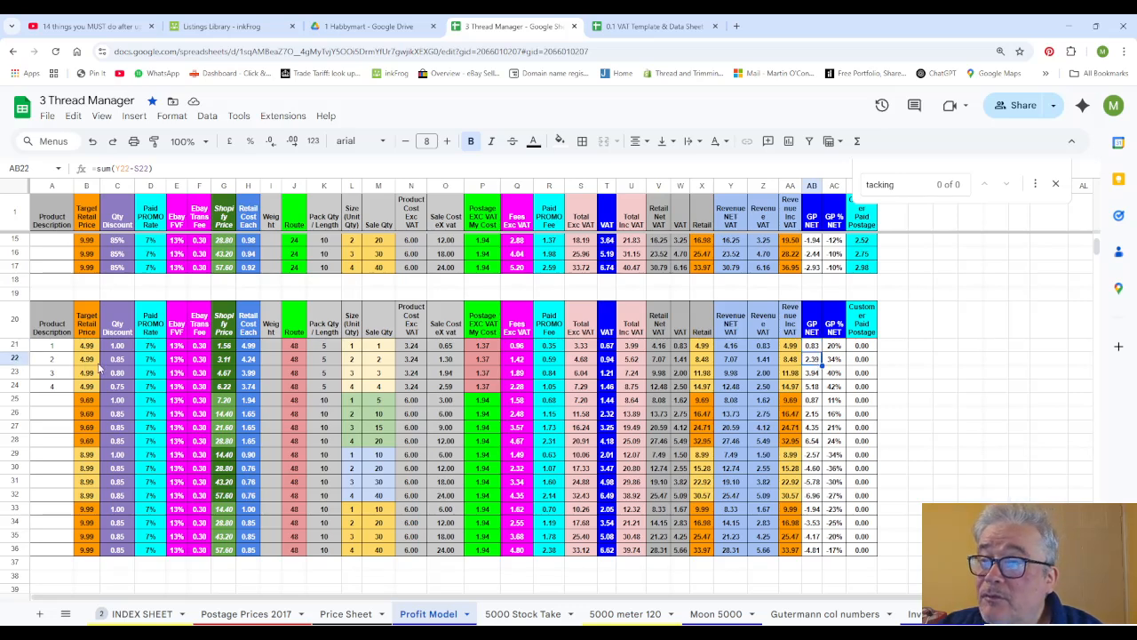
left_click(811, 374)
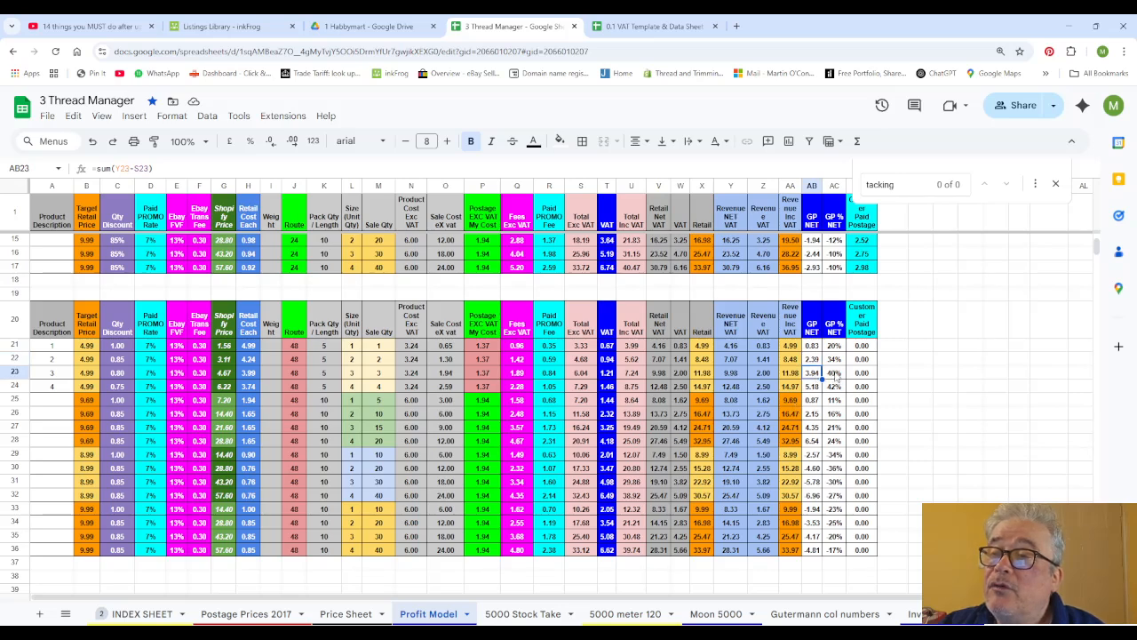
left_click(813, 388)
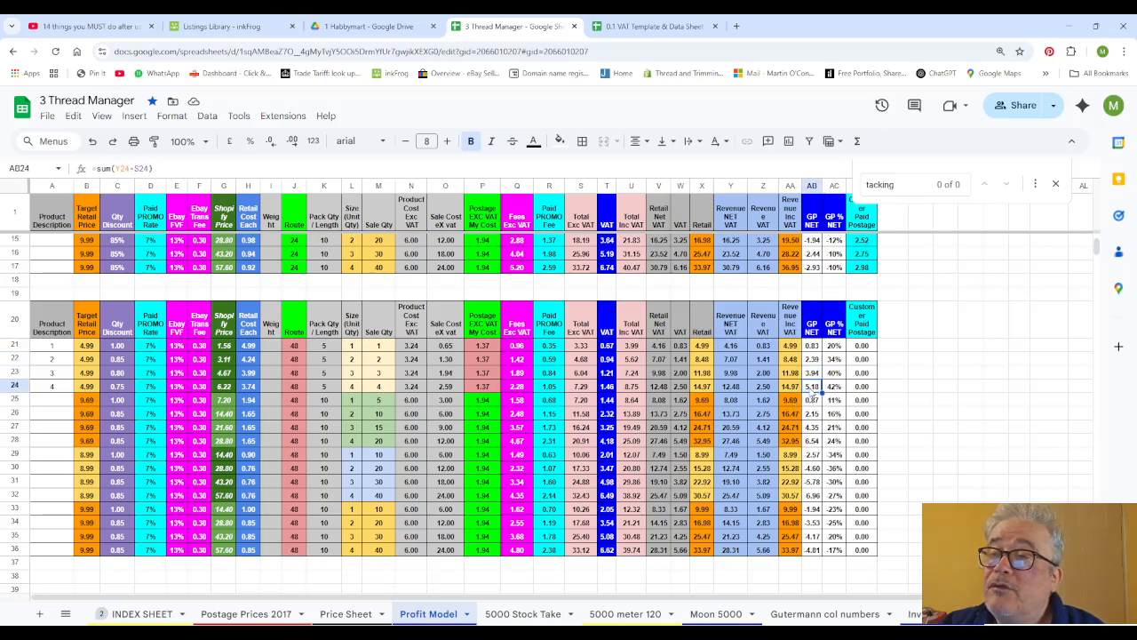
left_click(837, 392)
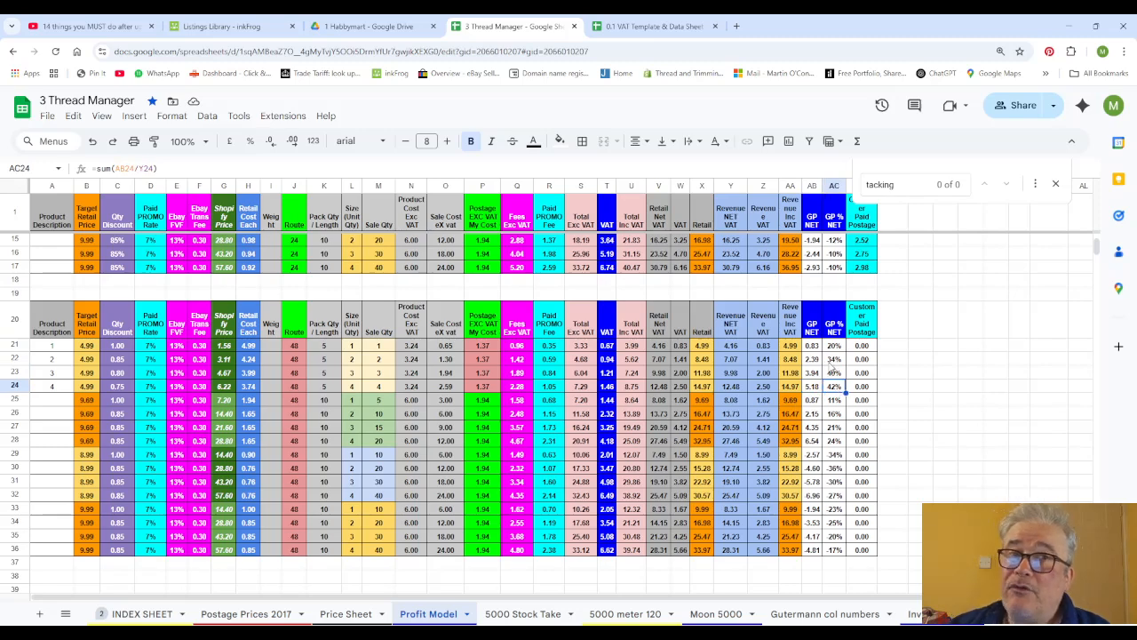
Step: Set the Target Retail Price to 3.99 in B21 and fill it down to B24
left_click(87, 348)
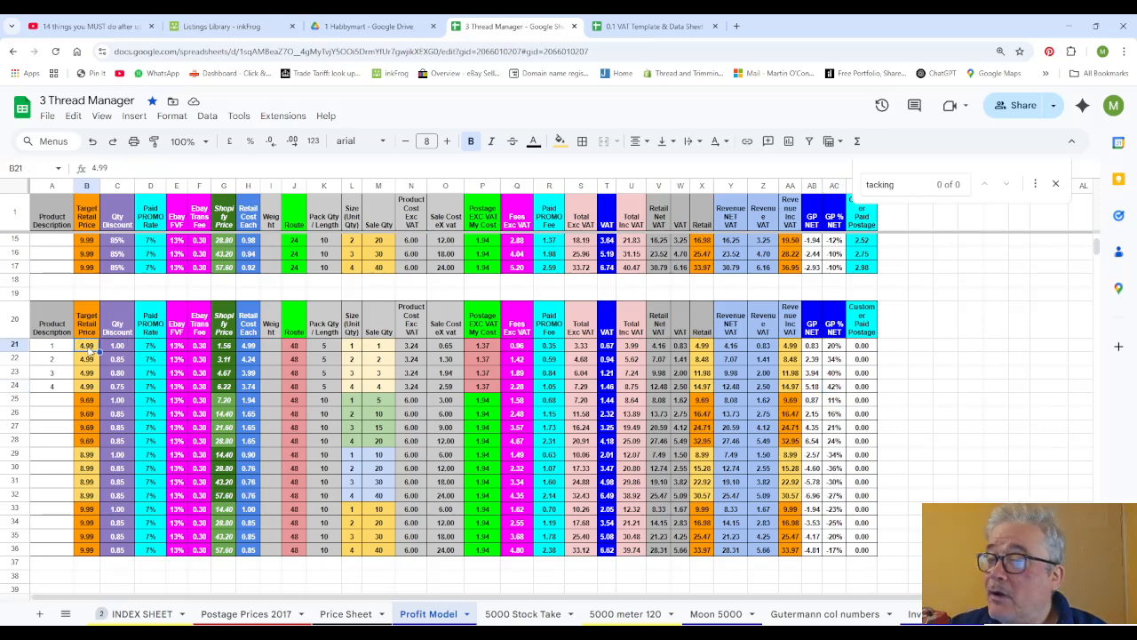
type("3")
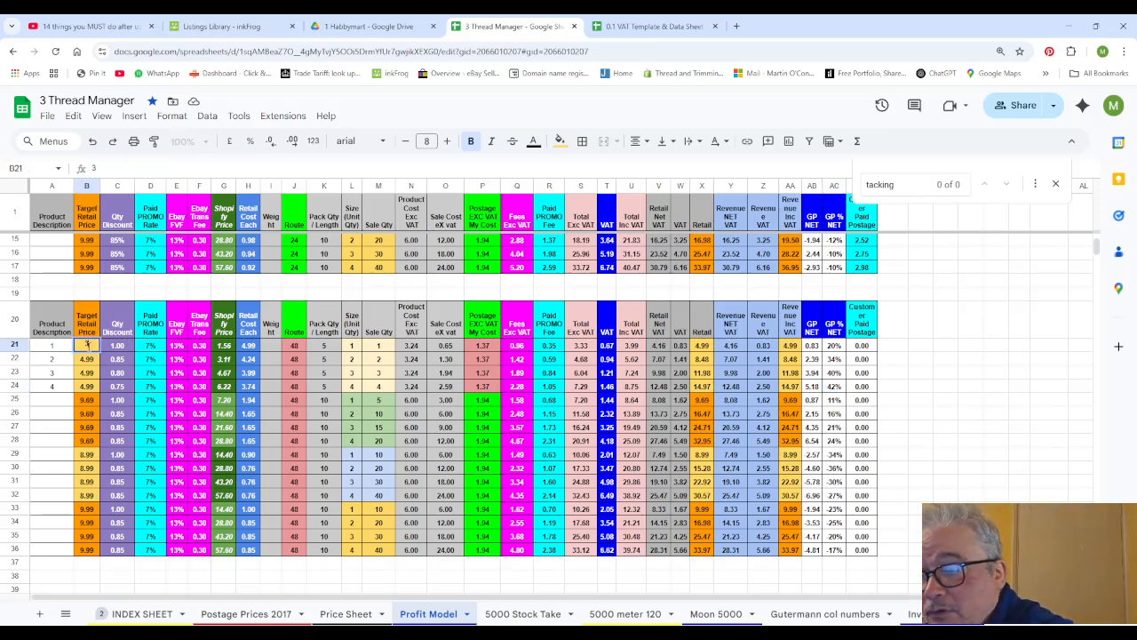
type(".99")
key("Return")
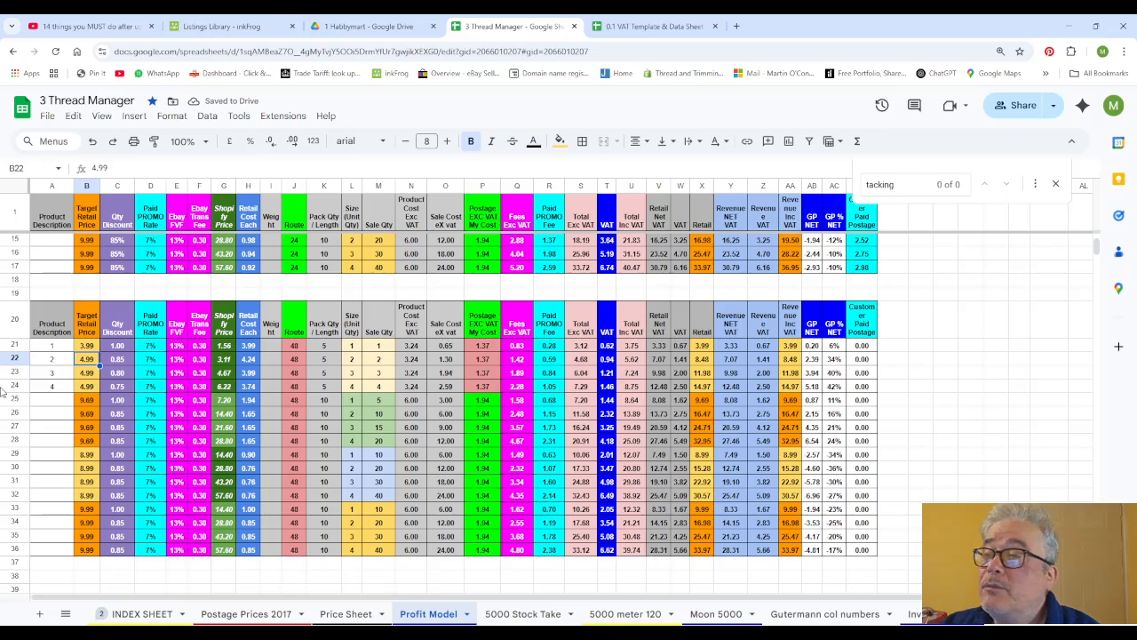
left_click(85, 346)
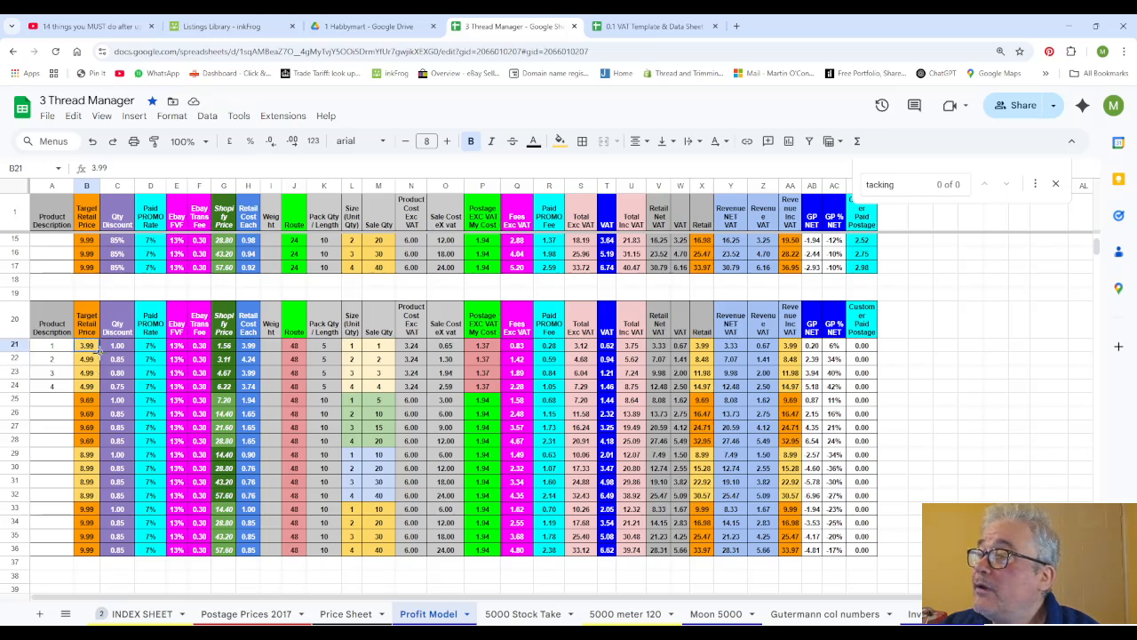
left_click_drag(95, 384, 95, 386)
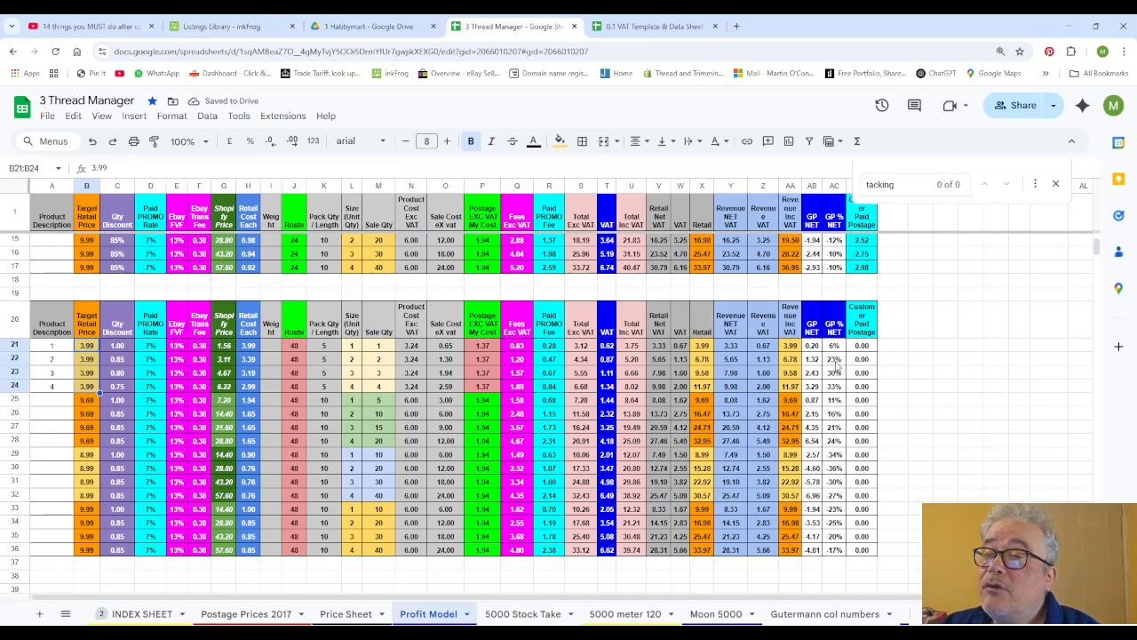
Step: Check the GP % NET for the multi-quantity rows in AC22 to AC24
left_click(835, 359)
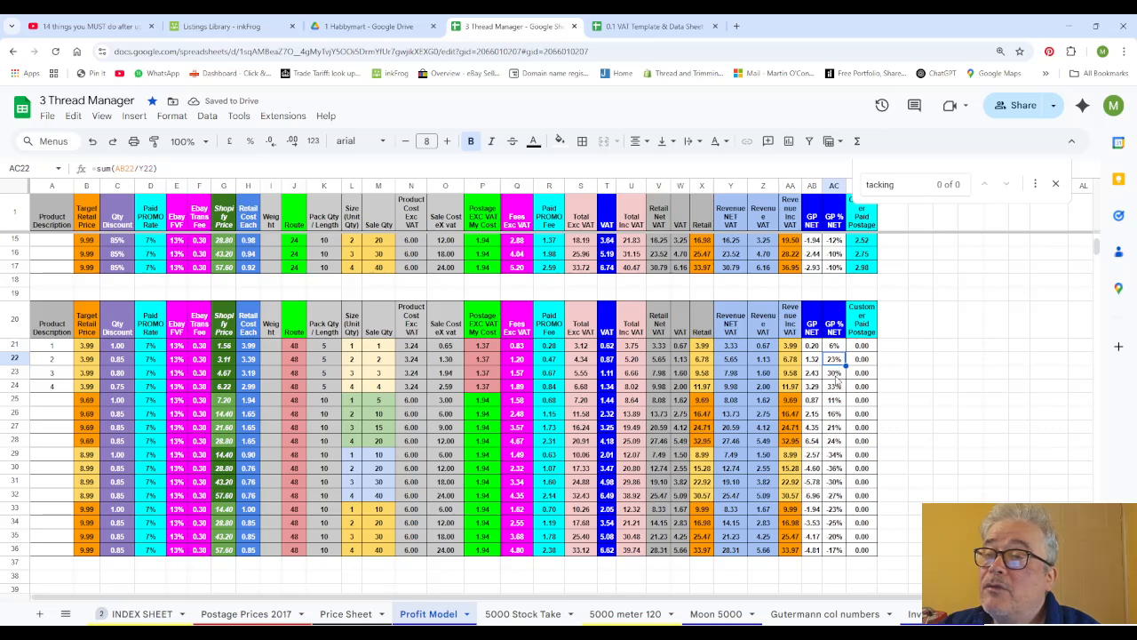
left_click(835, 374)
left_click(835, 387)
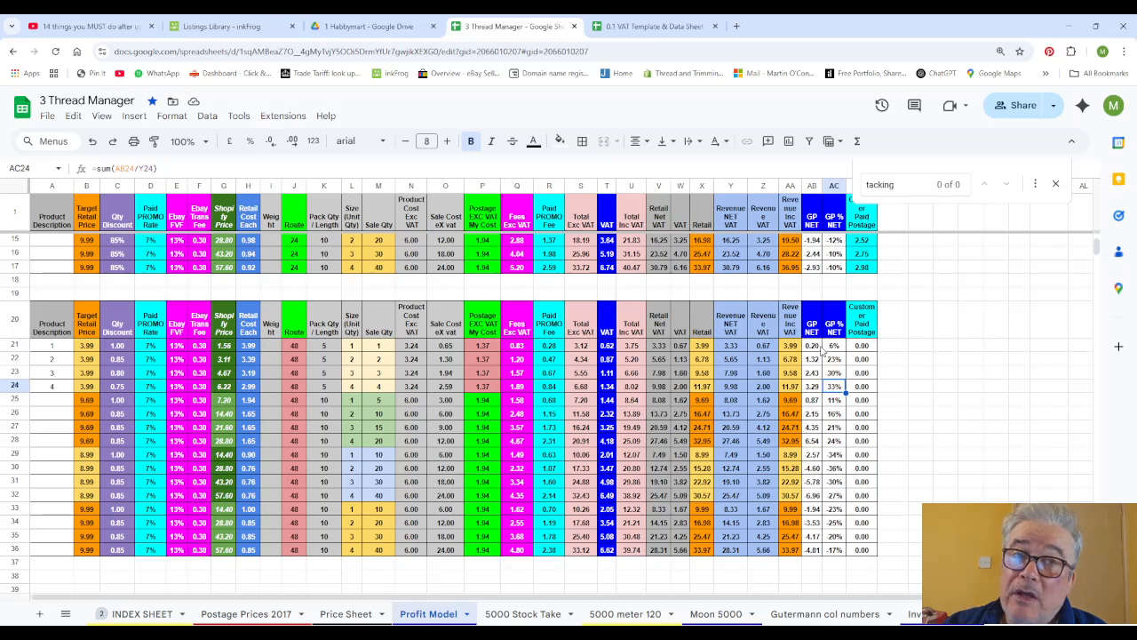
Step: Try a Paid PROMO Rate of 0% in D21 and set it back to 7%
left_click(163, 349)
type("0")
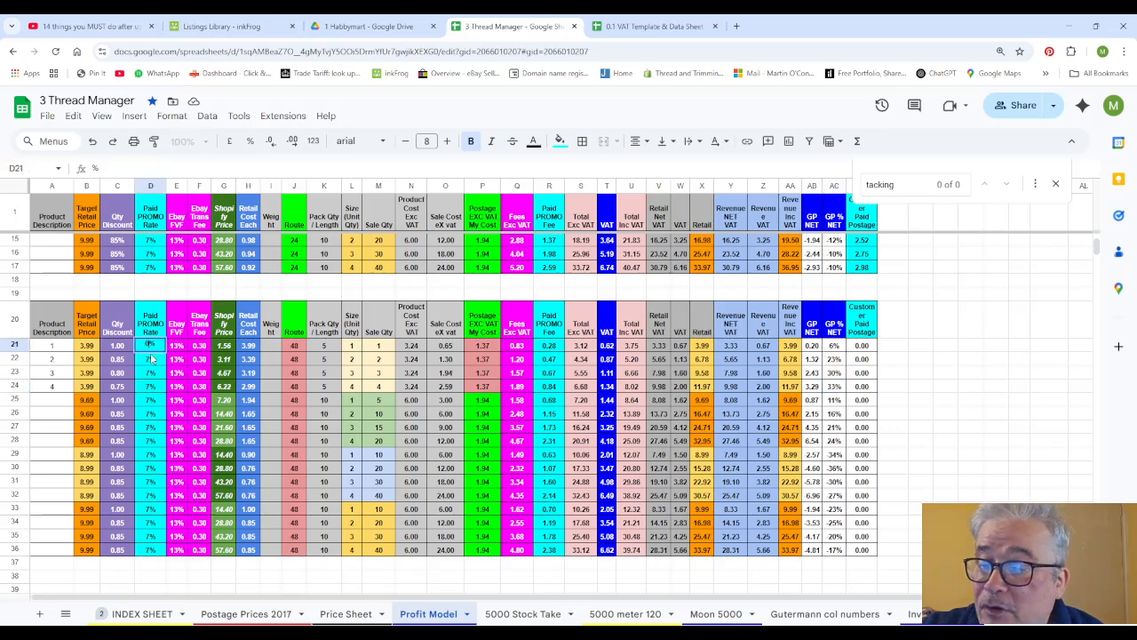
left_click(995, 386)
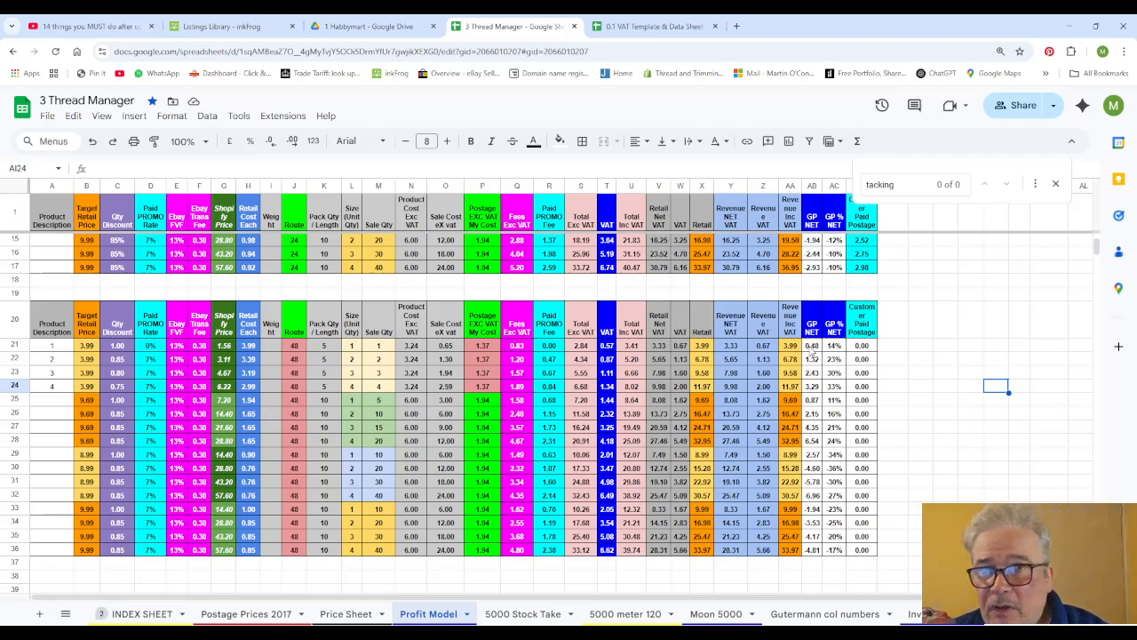
left_click(150, 346)
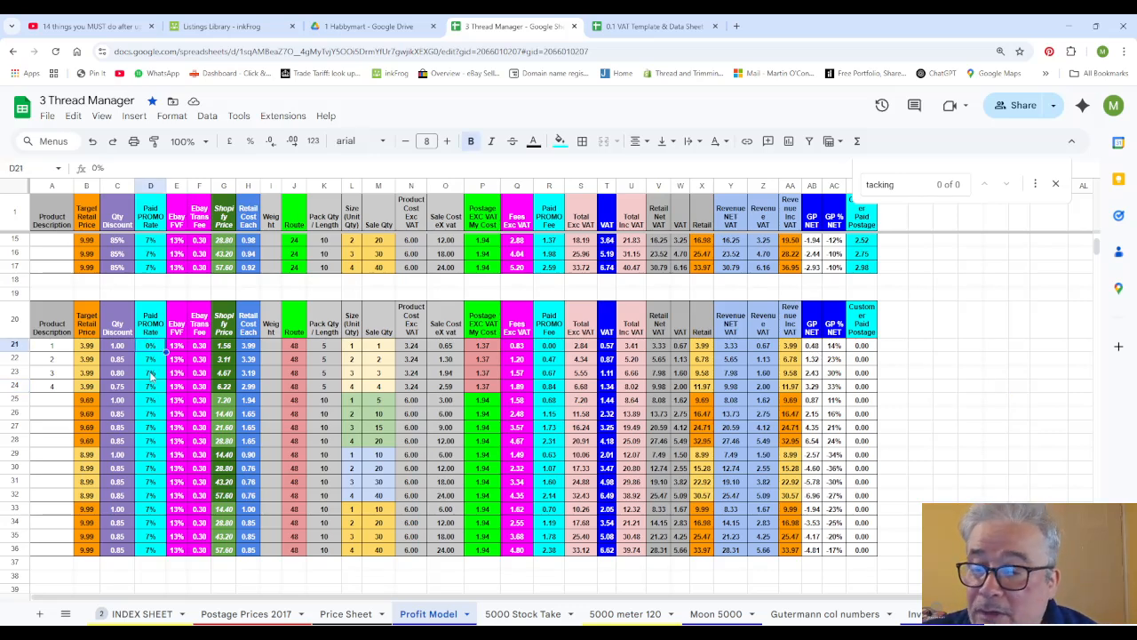
type("7")
left_click(248, 428)
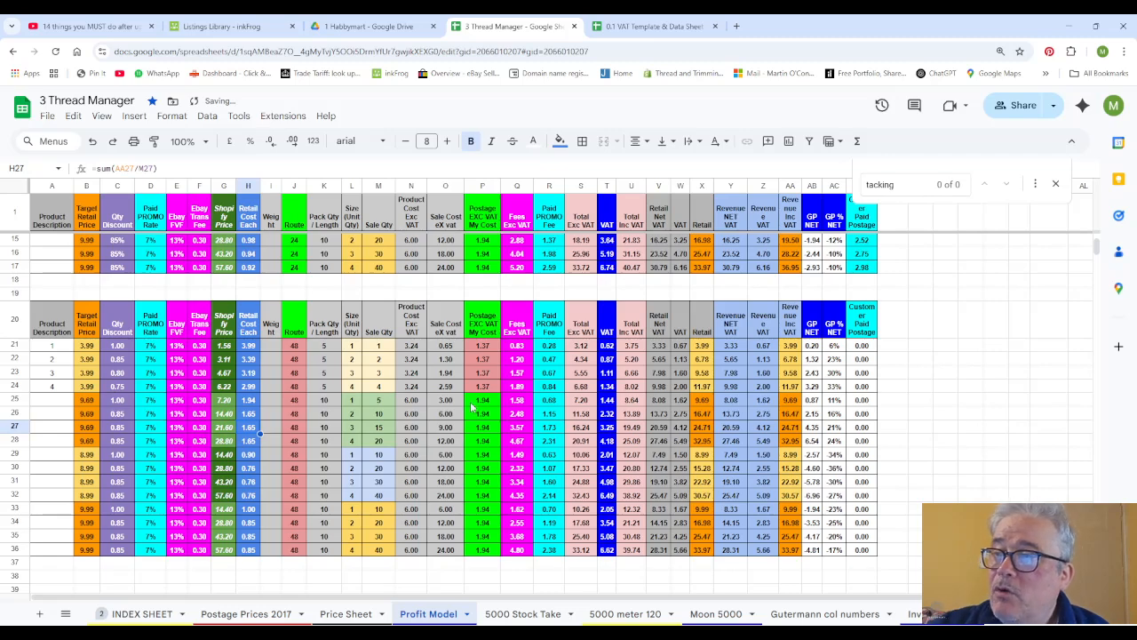
Step: Check the Sale Qty entries in M27 and M28, the Qty Discount in C21 and the promo rate in D23
left_click(379, 426)
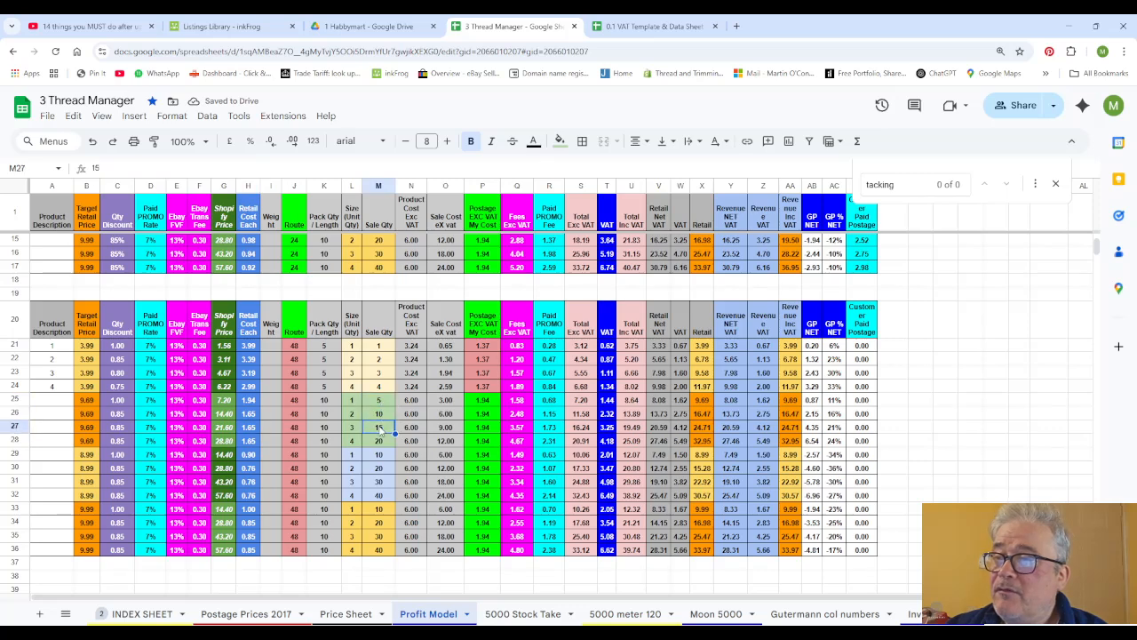
left_click(380, 441)
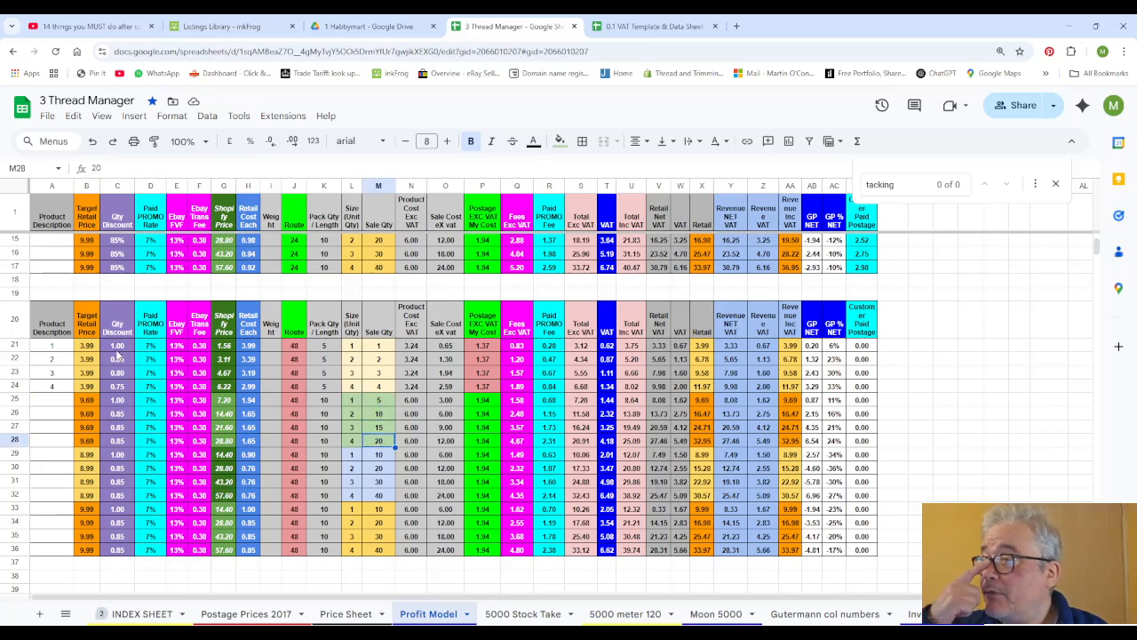
left_click(122, 347)
left_click(148, 380)
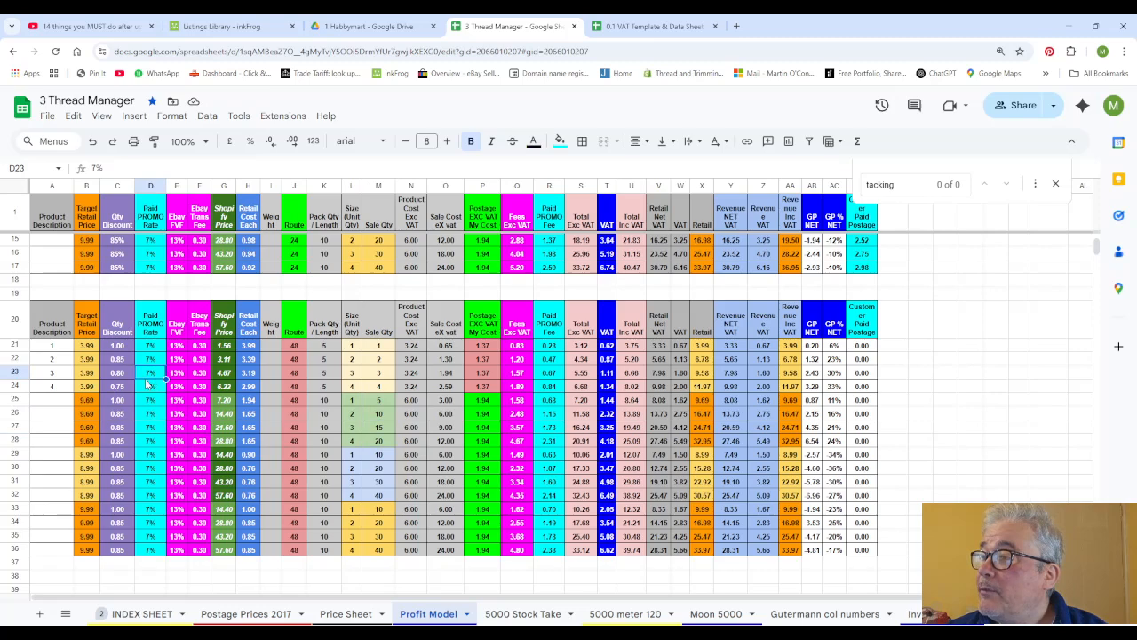
Step: Link the Qty Discount in C25 to C21 with =sum(C21) and fill the formula down to C36
left_click(124, 402)
type("=sum(")
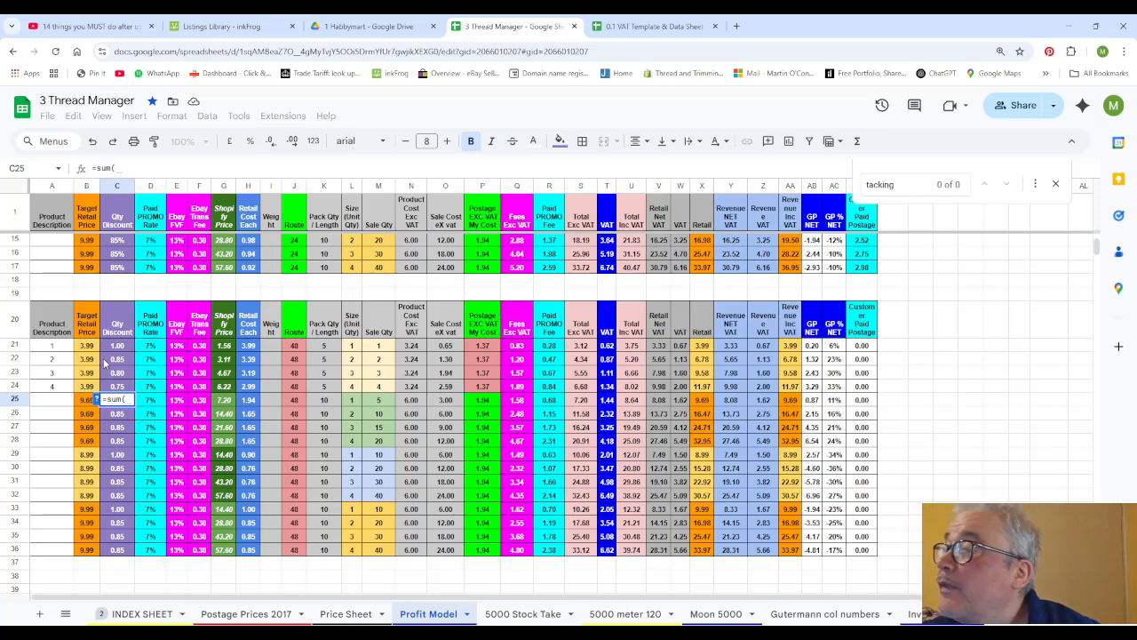
left_click(107, 347)
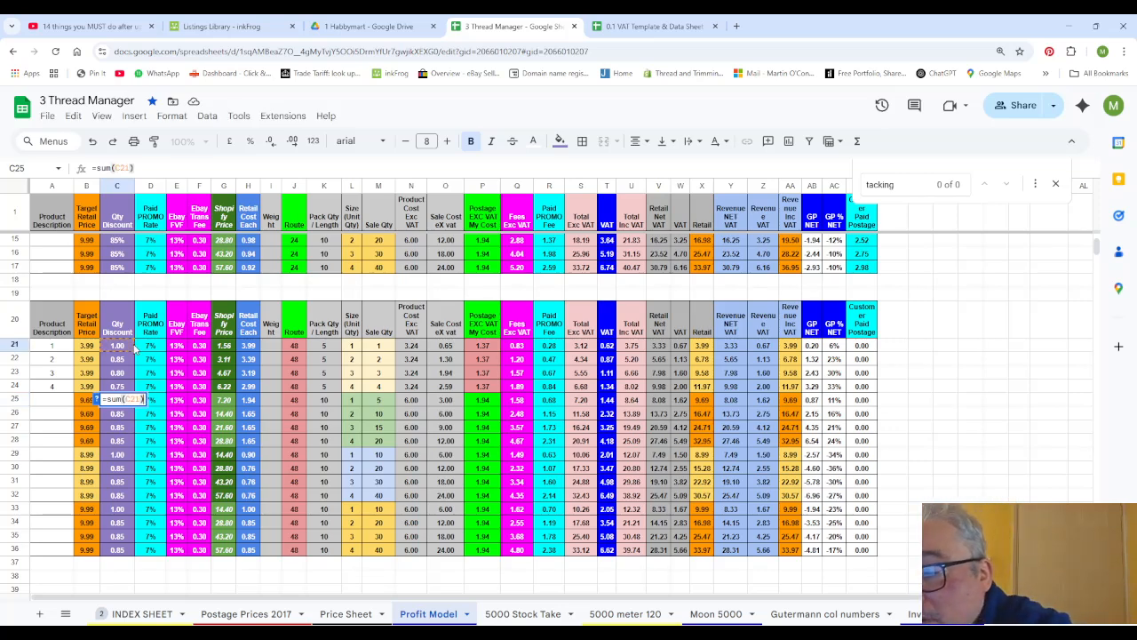
key("Return")
left_click(132, 401)
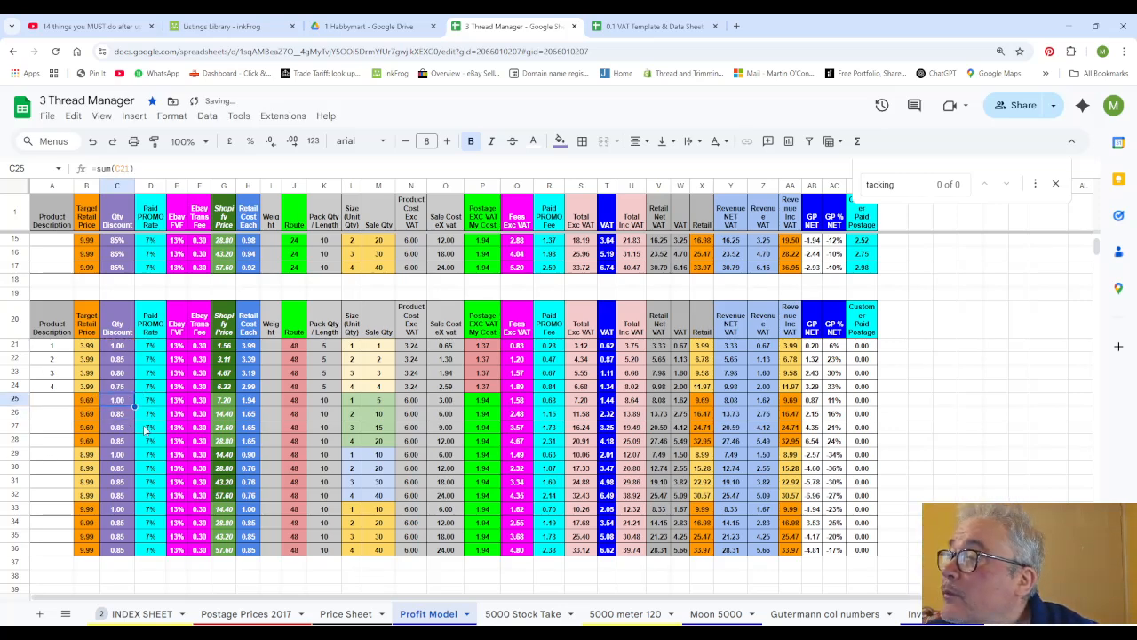
left_click_drag(122, 536, 130, 553)
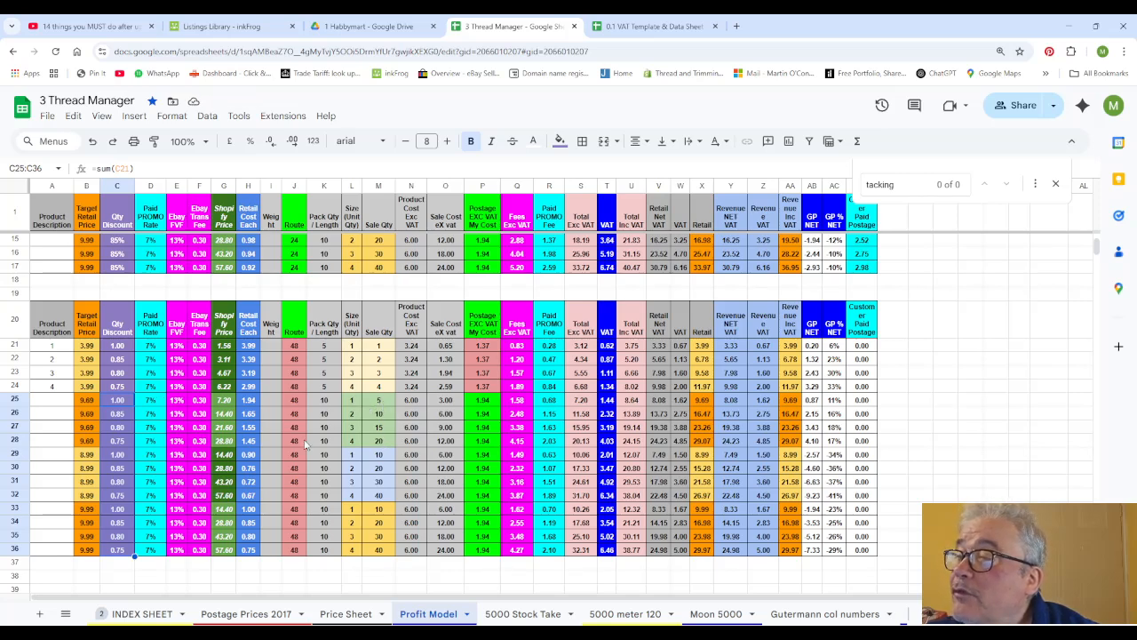
Step: Check the Target Retail Price in B25, the GP % NET formula in AC25 and the postage cost formula in P24
left_click(85, 401)
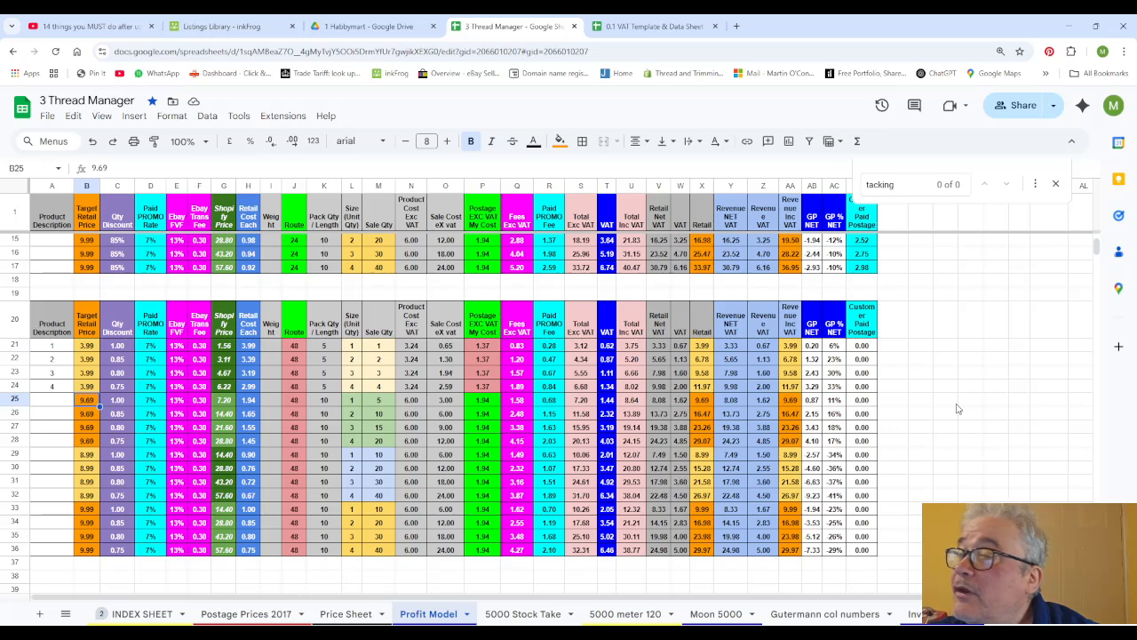
left_click(833, 402)
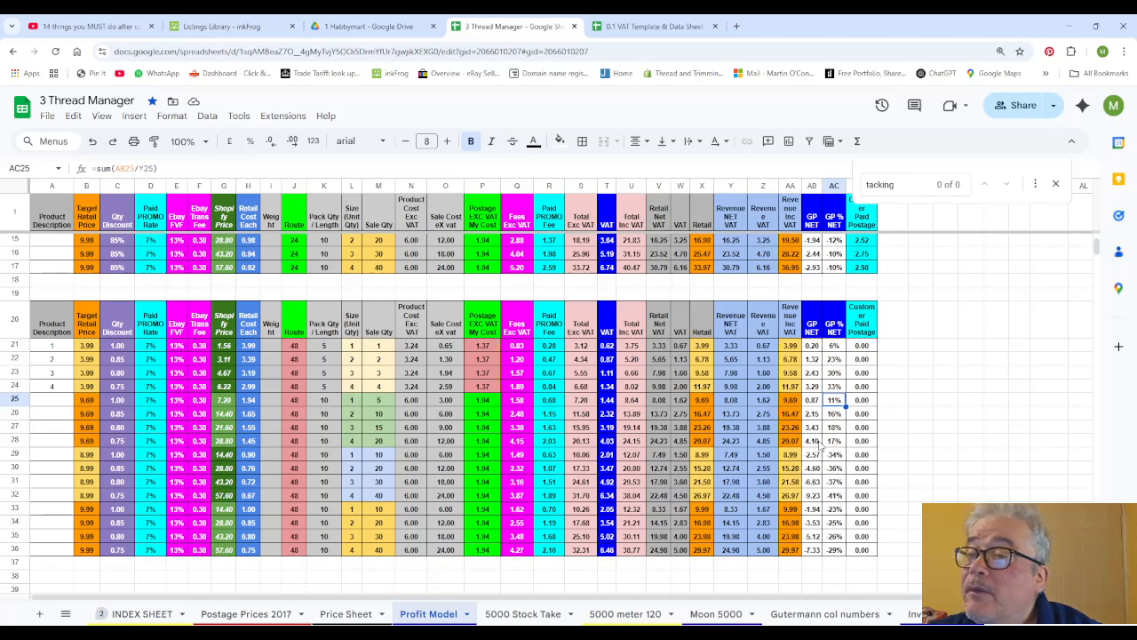
left_click(484, 387)
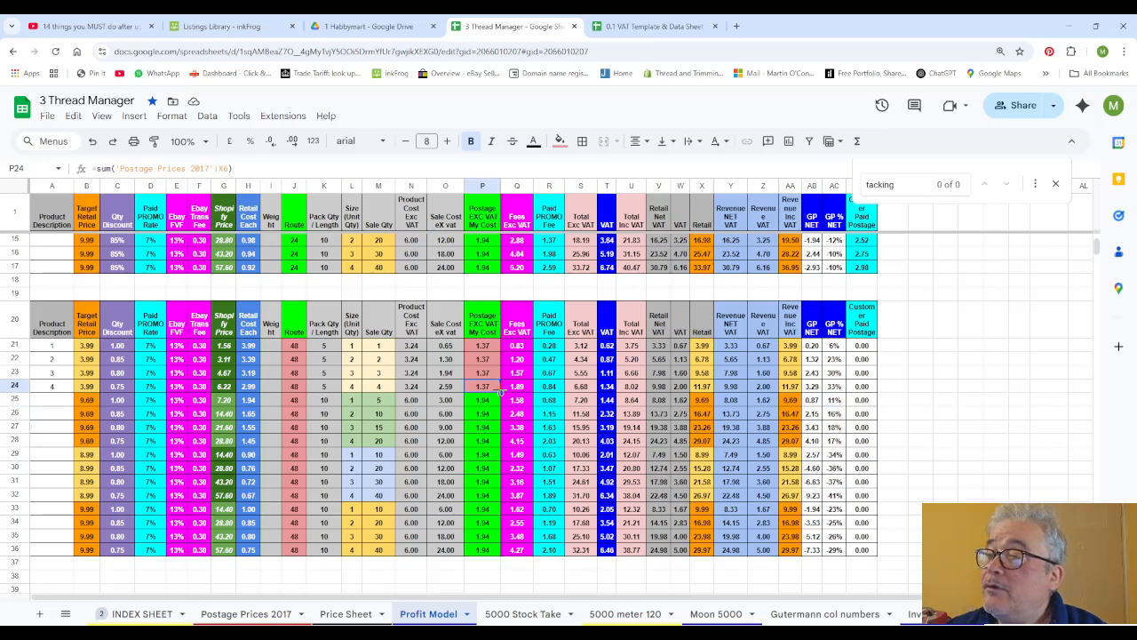
Step: Link the postage cost in P21 to the 48 Tracked parcel rate with =sum('Postage Prices 2017'!AT3) and fill the formula down to P28
left_click_drag(501, 392, 498, 448)
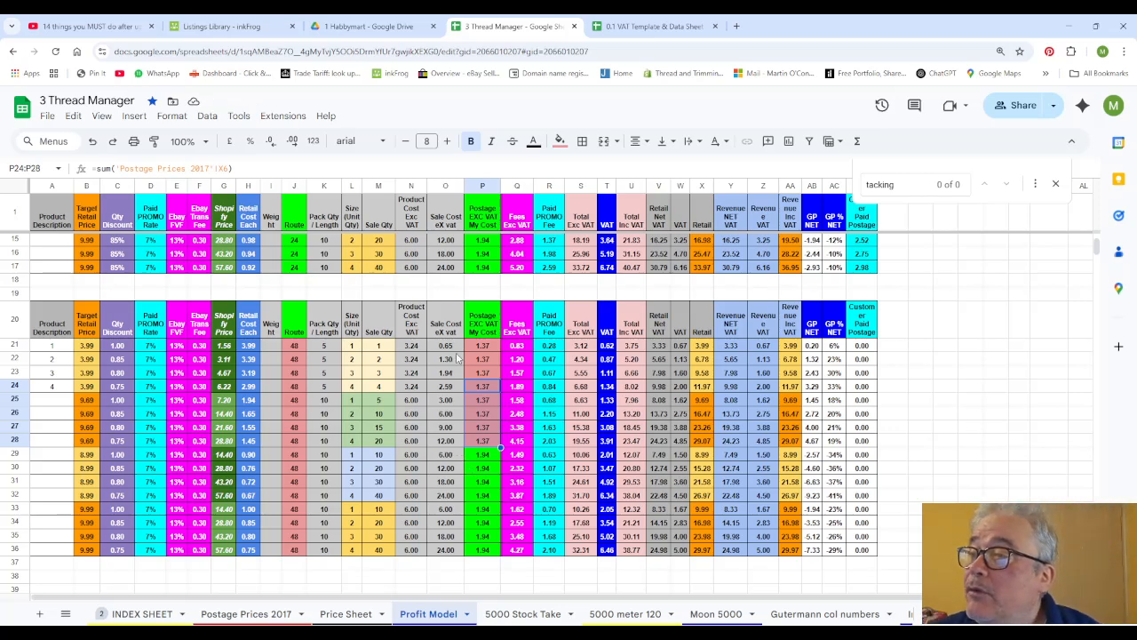
left_click(494, 346)
type("=sum(")
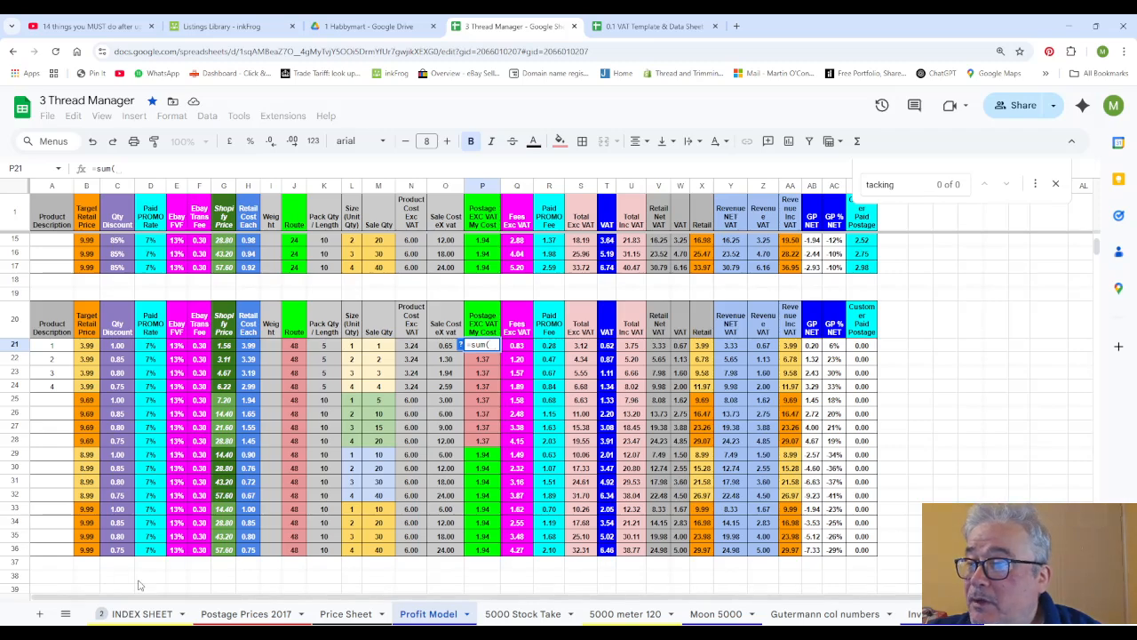
left_click(236, 615)
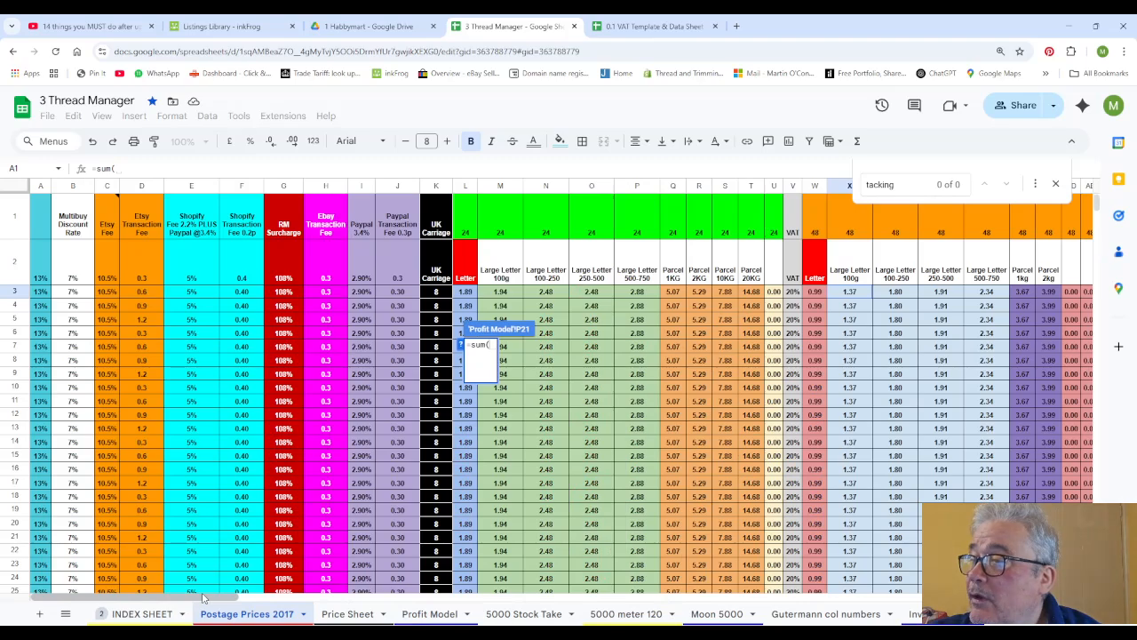
left_click_drag(220, 596, 346, 614)
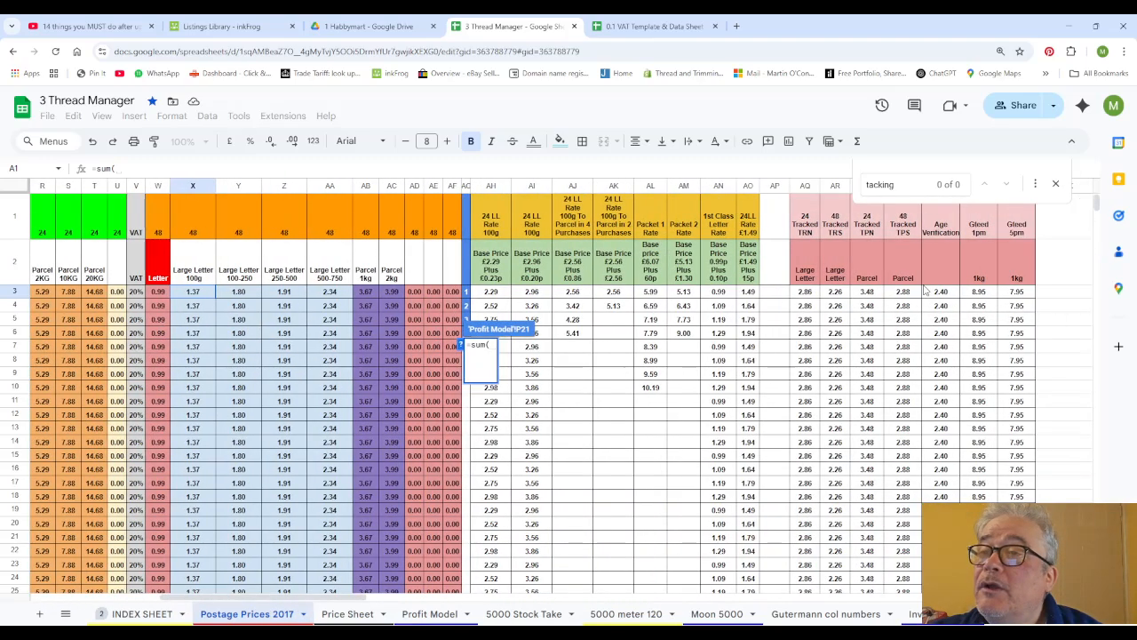
left_click(902, 292)
type(")")
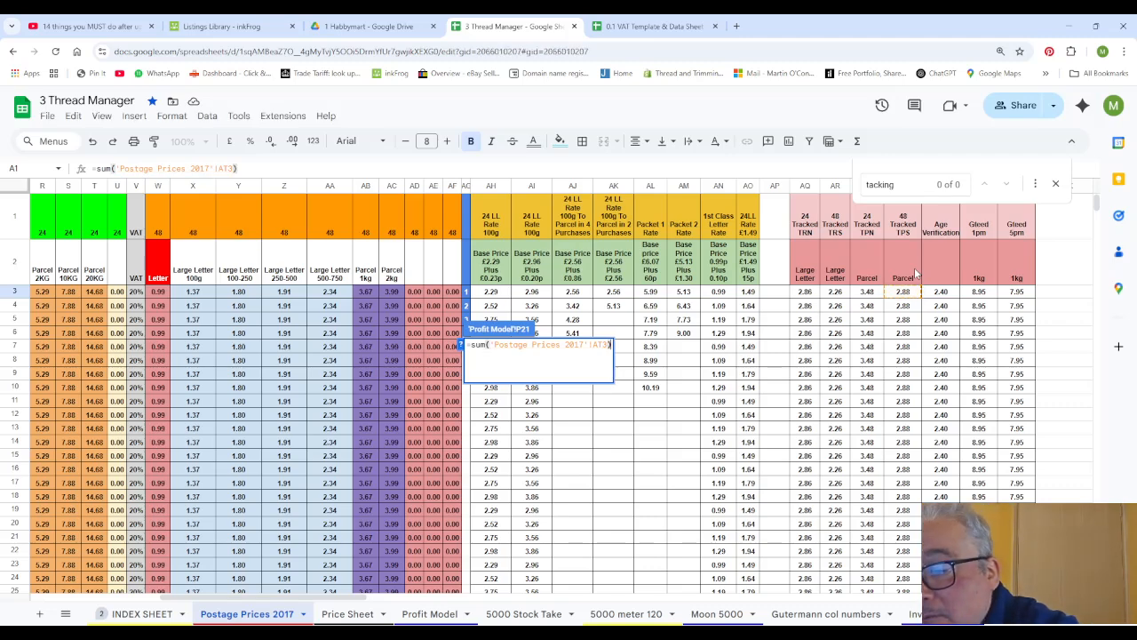
key("Return")
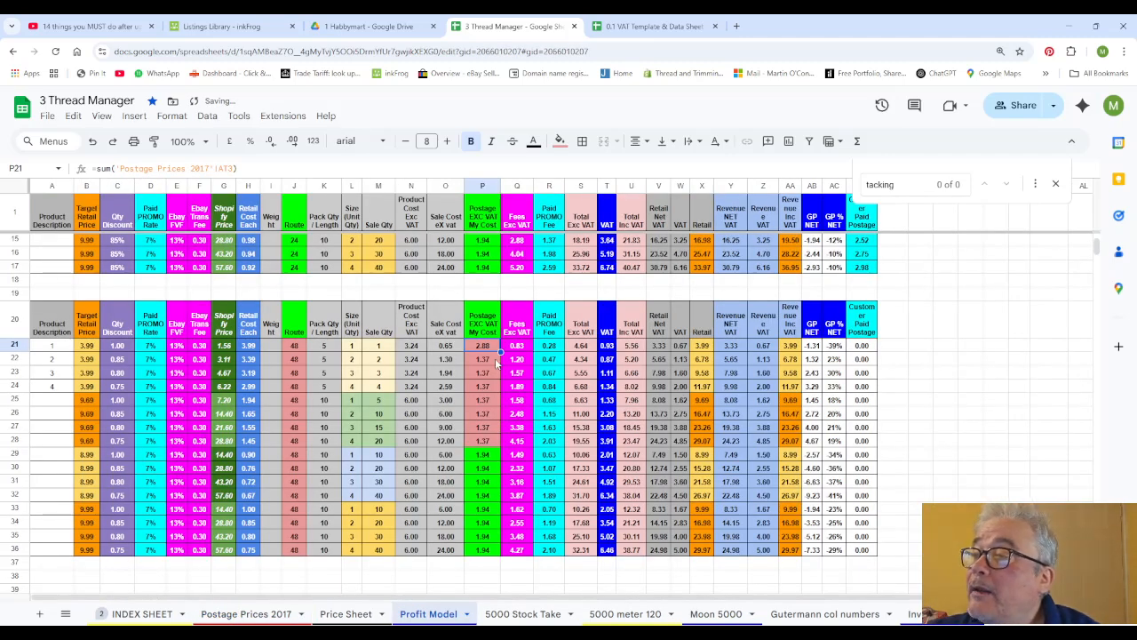
left_click_drag(500, 351, 495, 447)
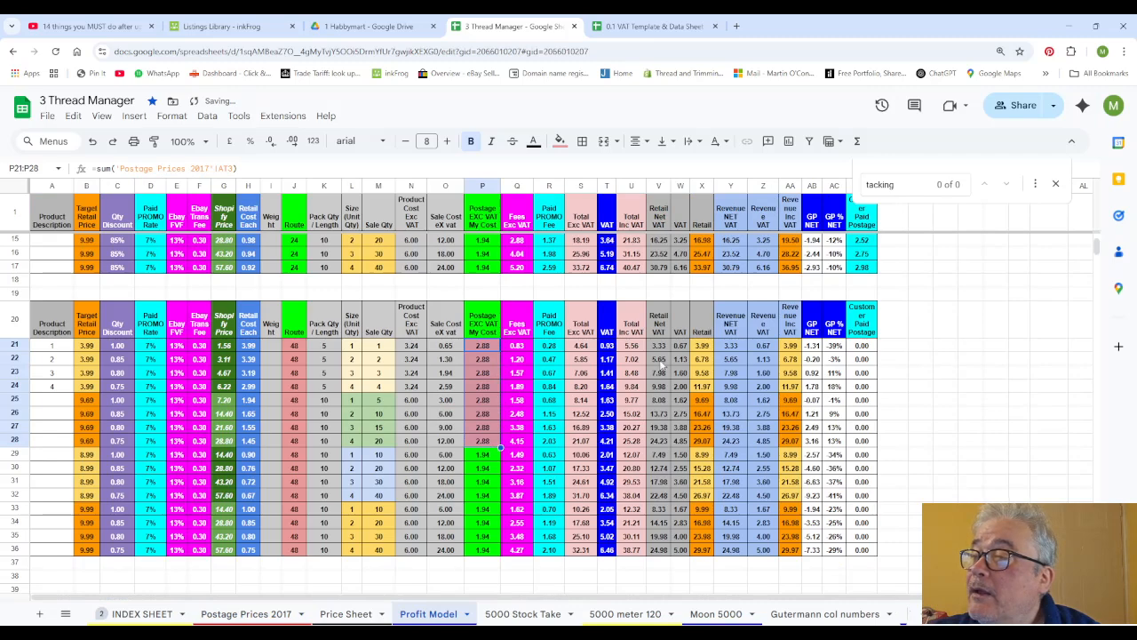
Step: Try a Target Retail Price of 6.99 in B21
left_click(94, 347)
type("8")
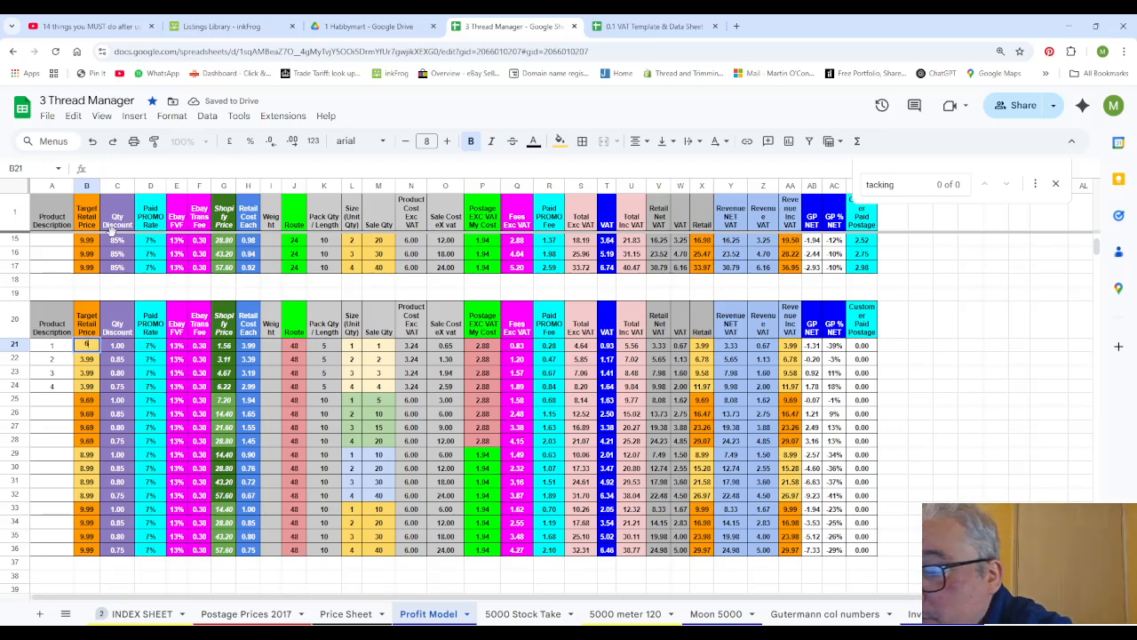
type(".99")
key("Return")
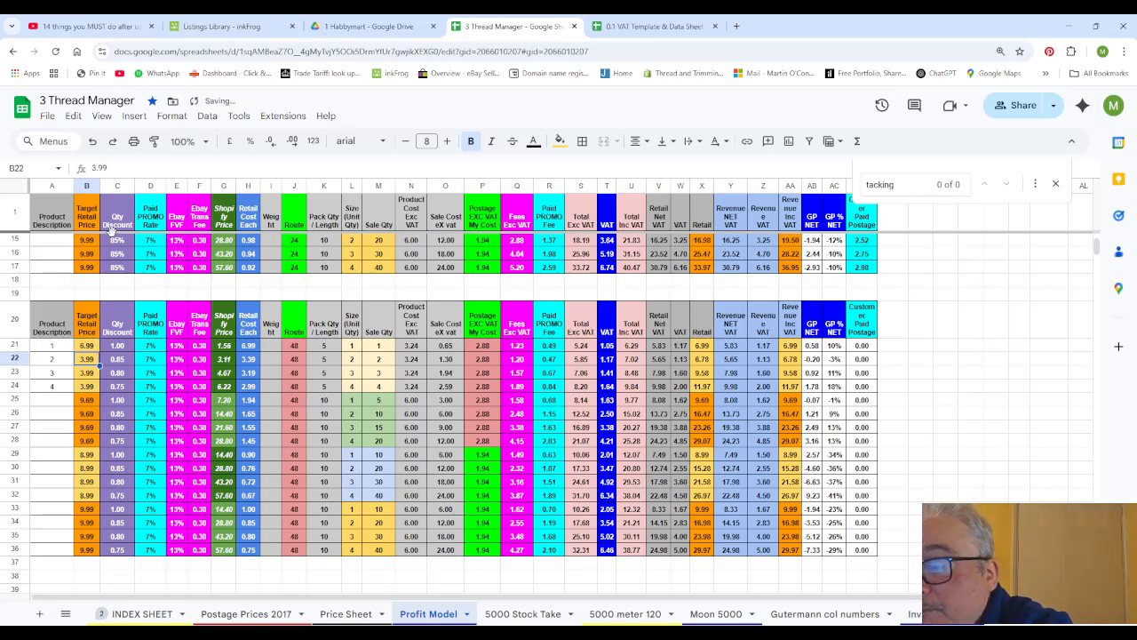
Step: Set the Target Retail Price in B21 to 5.99 and fill it down to B24
left_click(81, 342)
type("5")
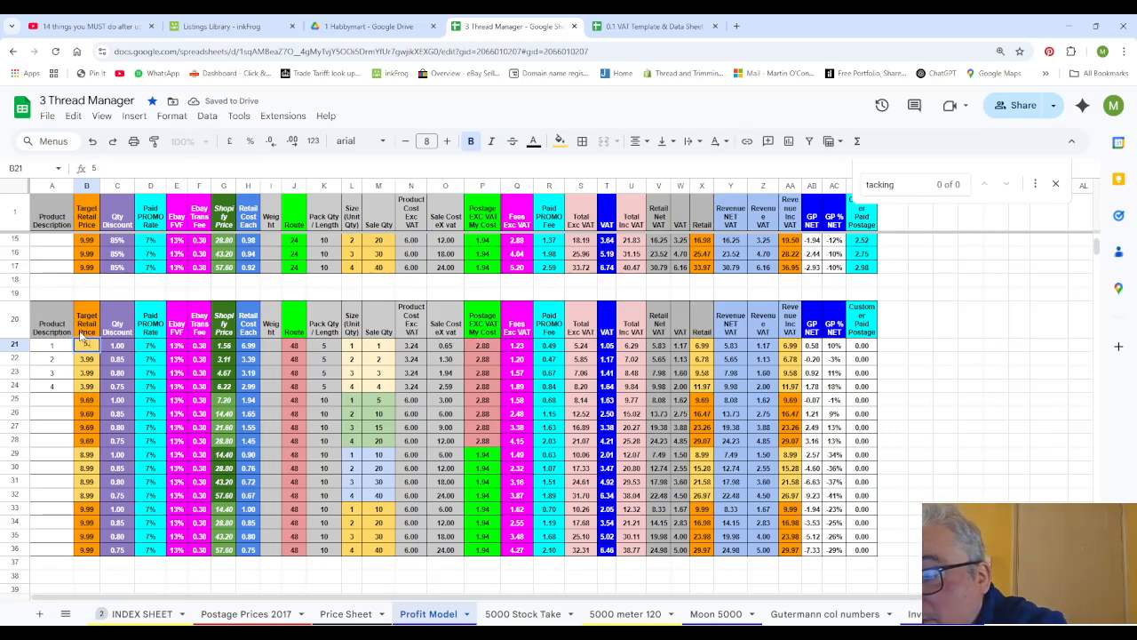
type(".99")
key("Return")
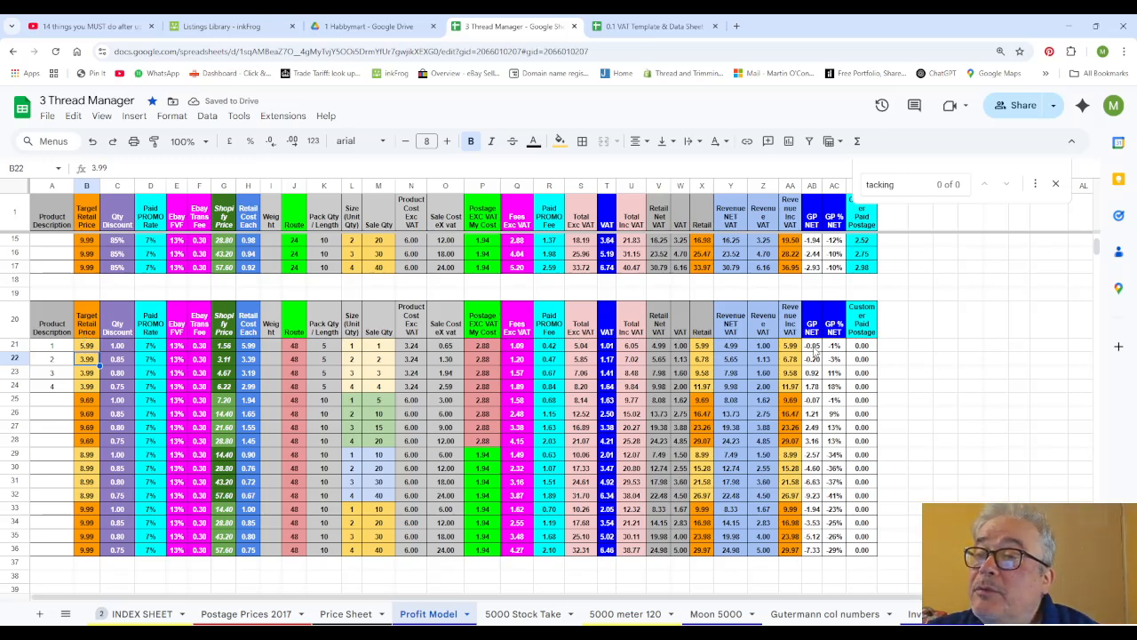
left_click(94, 346)
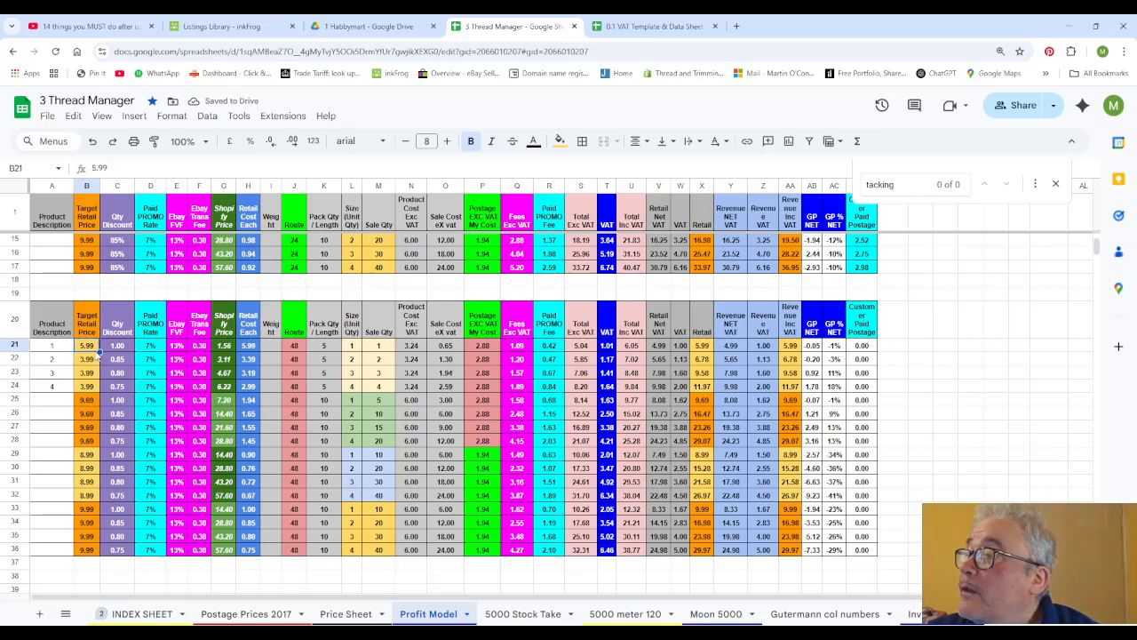
left_click_drag(99, 352, 94, 387)
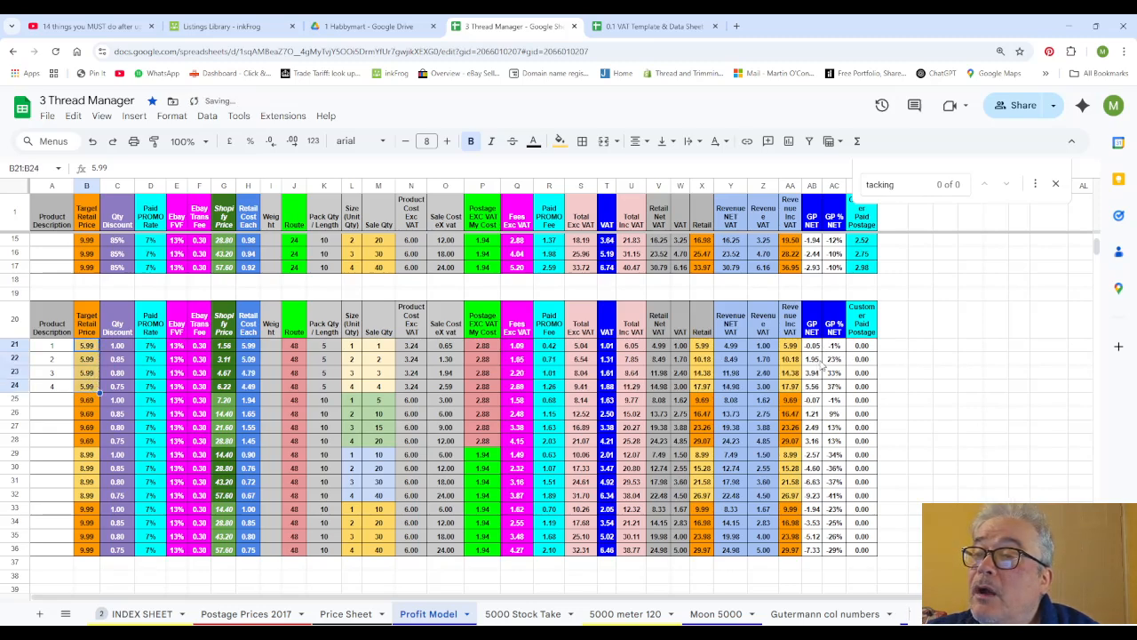
Step: Check the GP NET and GP % NET figures of the multi-unit rows 22 to 24
left_click(833, 361)
left_click(814, 375)
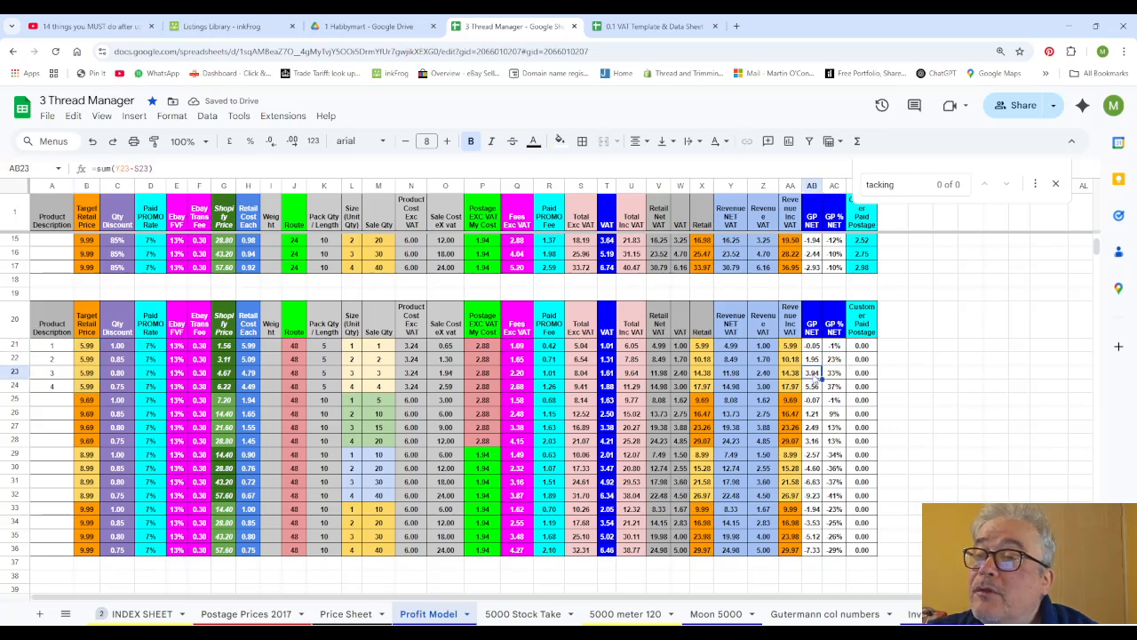
left_click(830, 375)
left_click(817, 387)
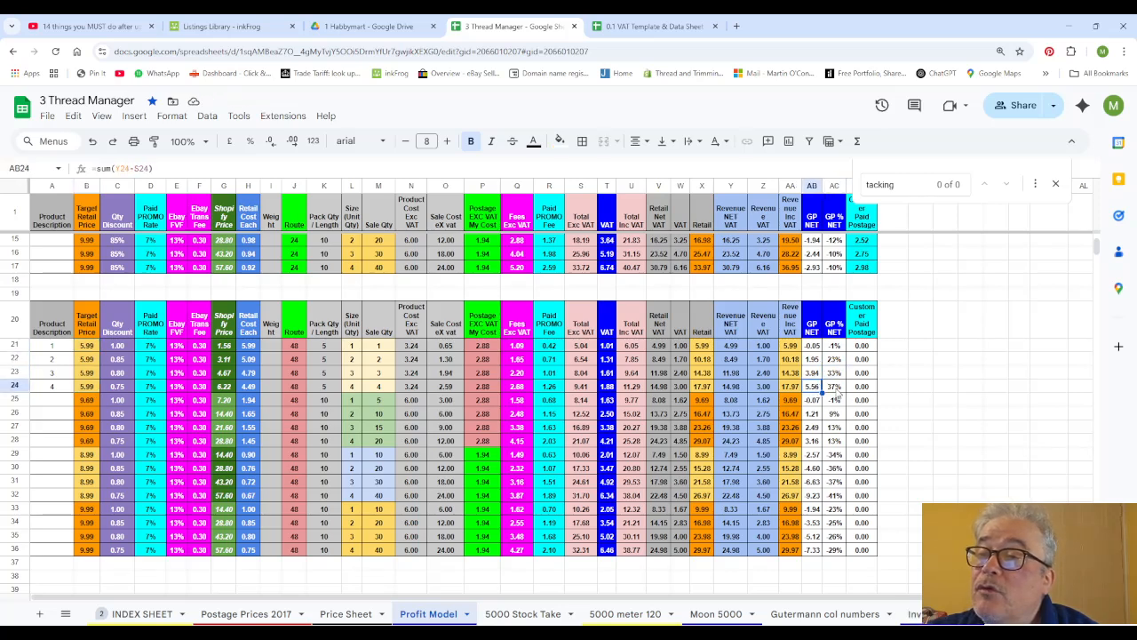
left_click(838, 389)
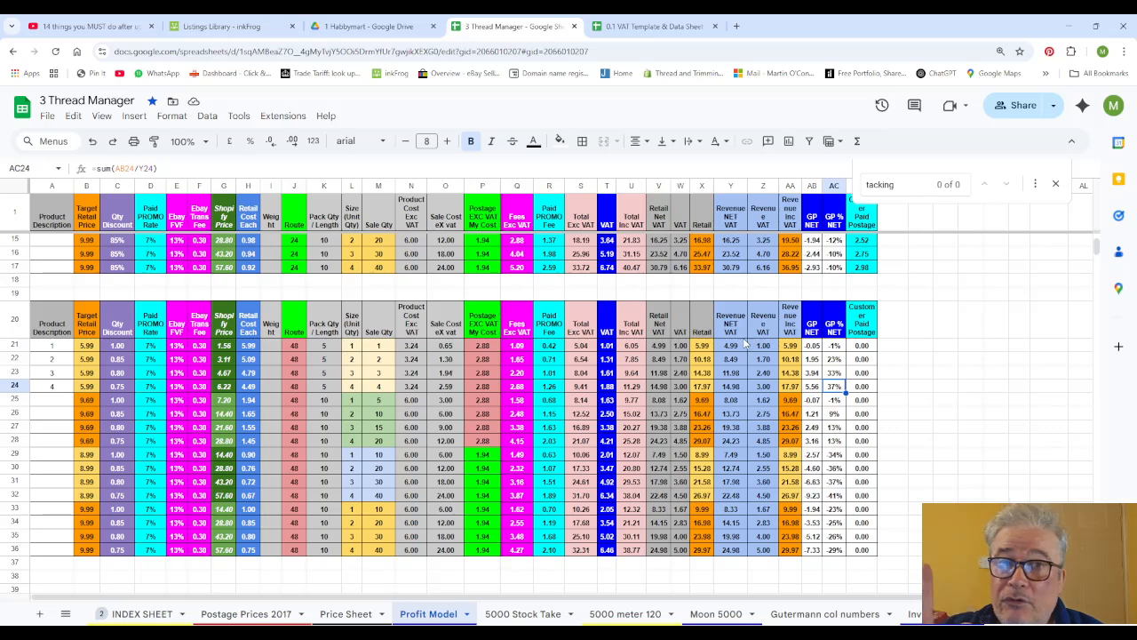
Step: Set the unit quantity in L24 and the Sale Qty in M24 to 10, and check that row's GP NET and GP % NET
left_click(356, 389)
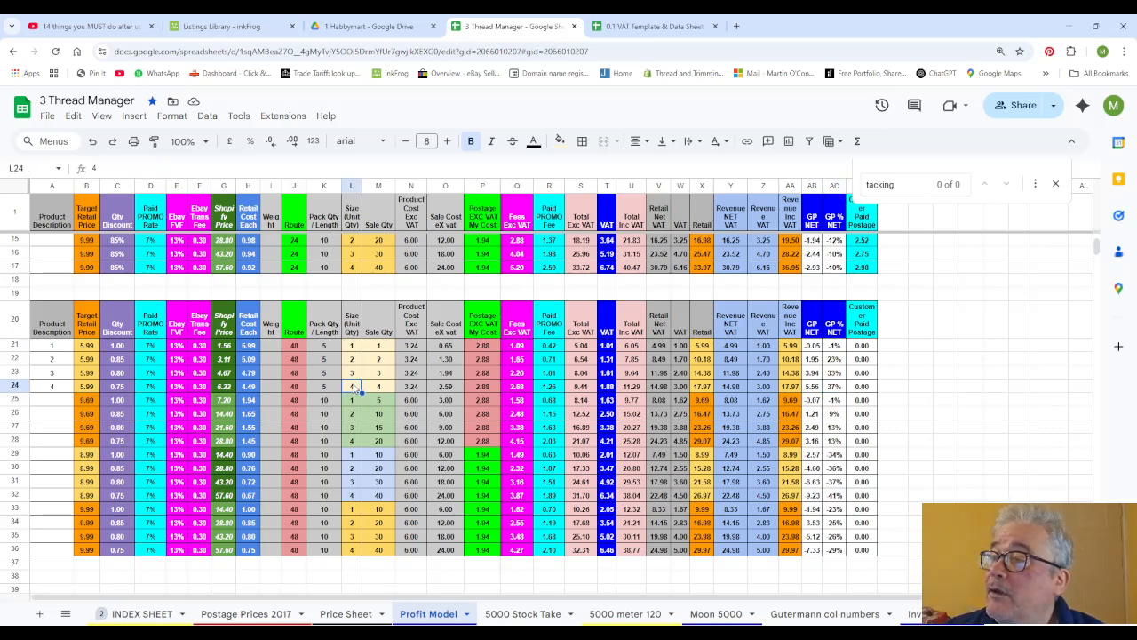
type("10")
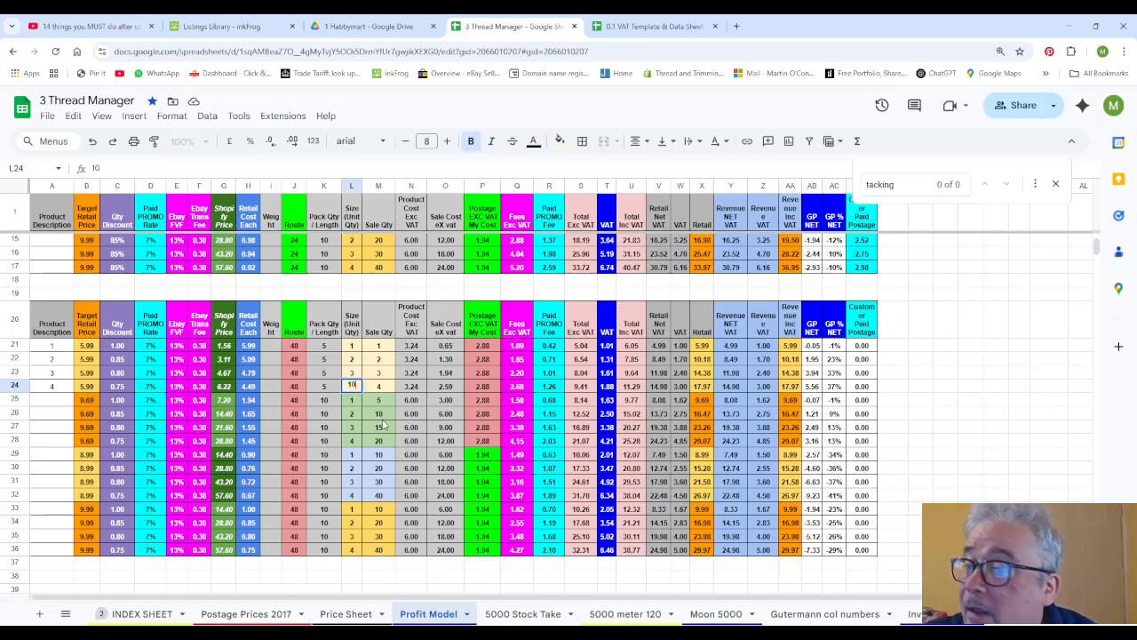
left_click(379, 391)
type("1")
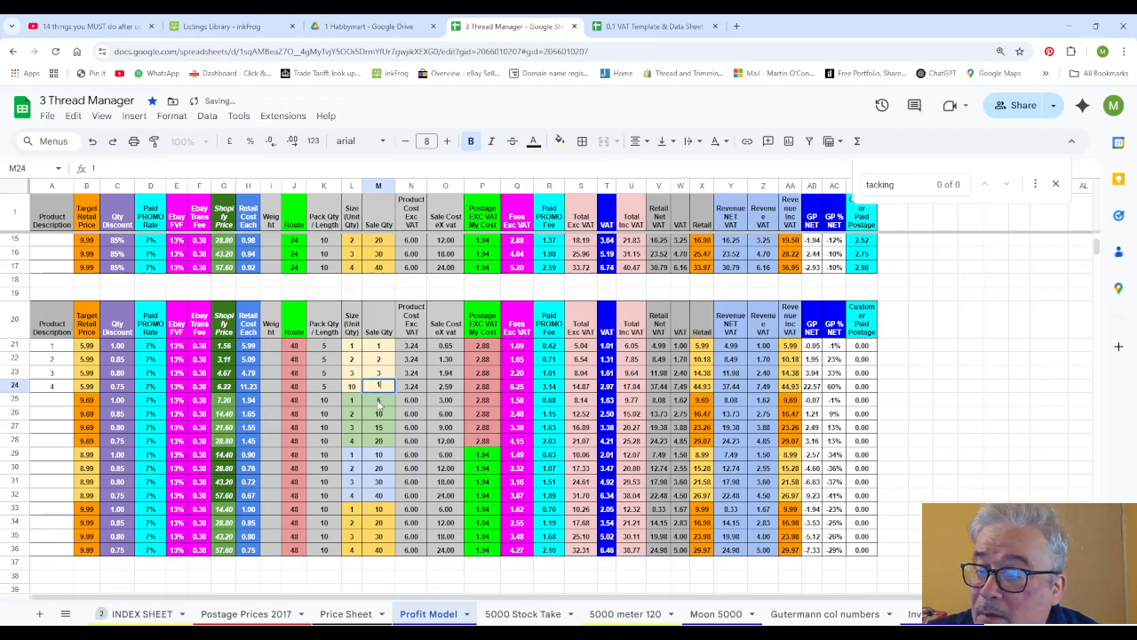
type("0")
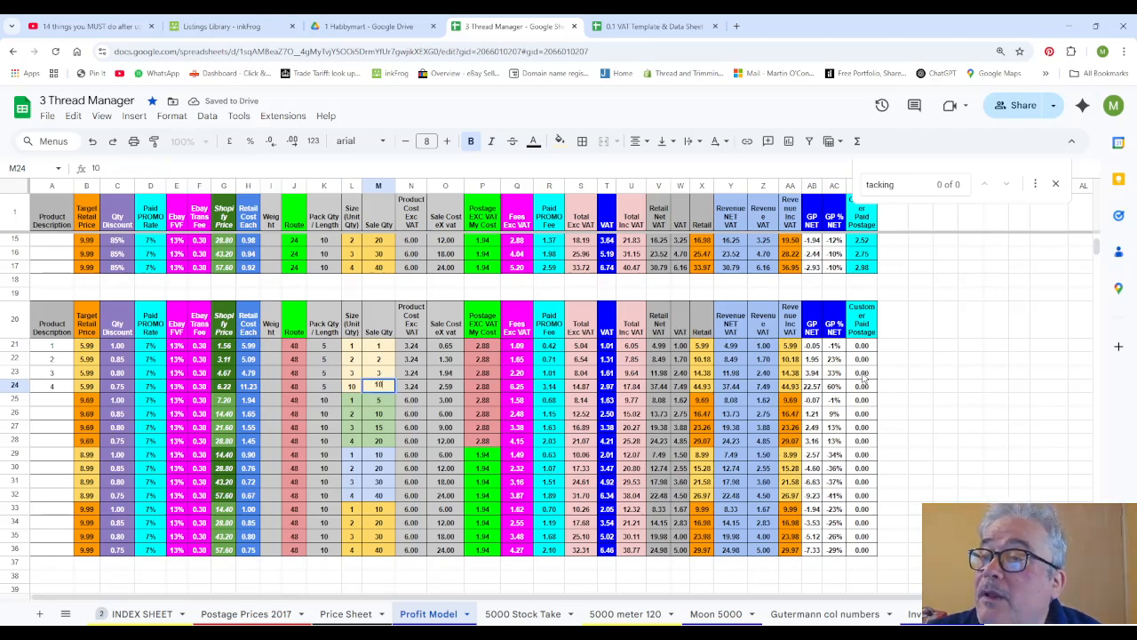
left_click(946, 389)
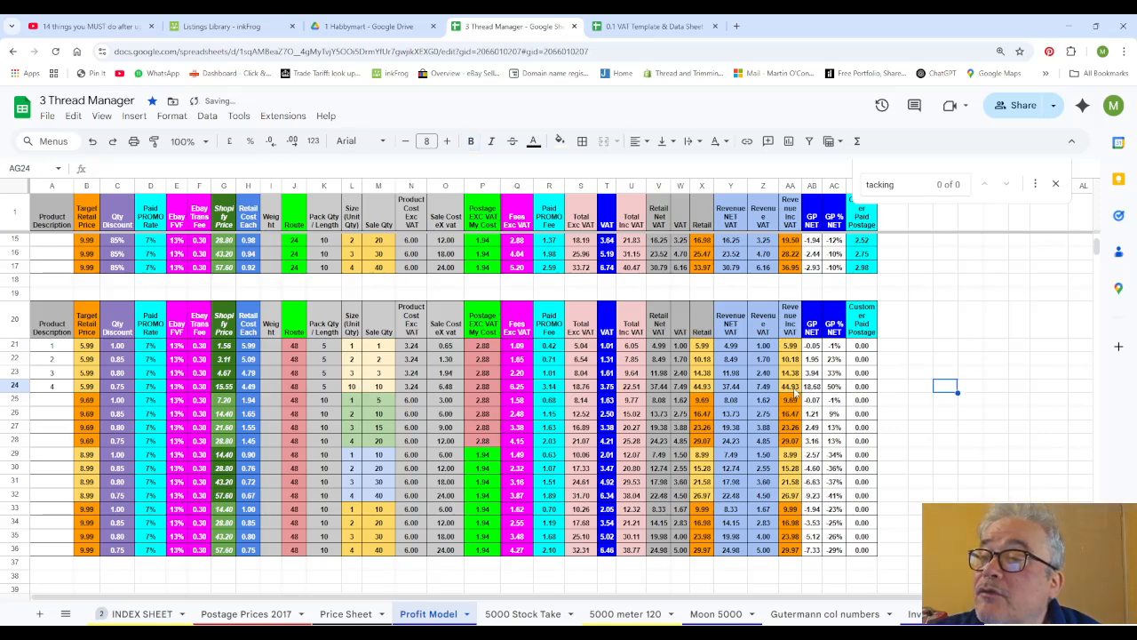
left_click(818, 391)
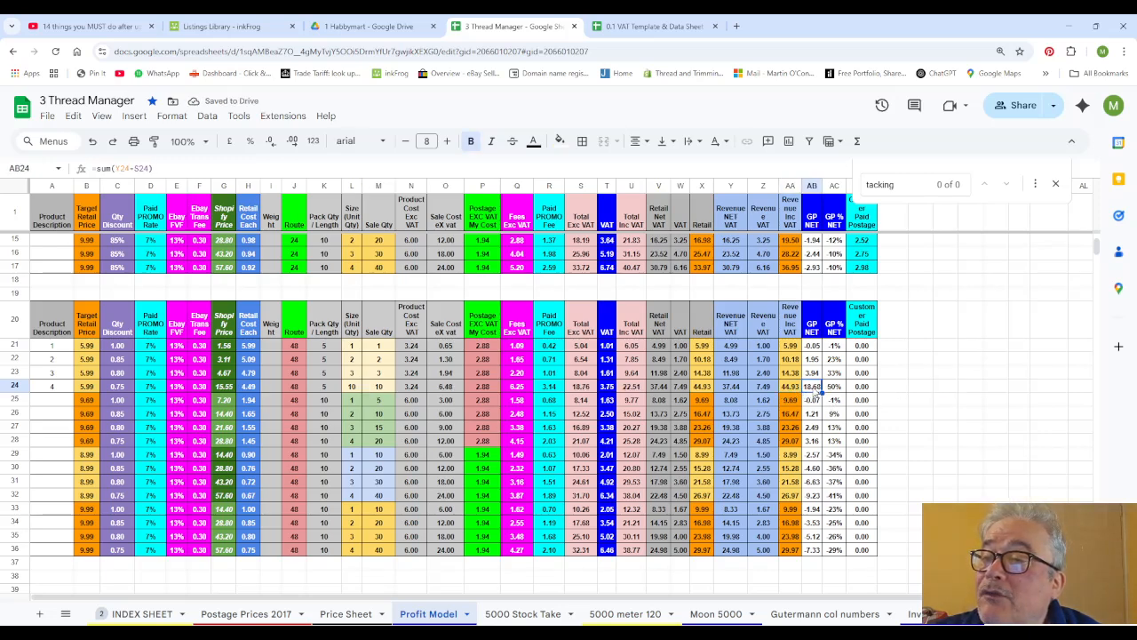
left_click(837, 391)
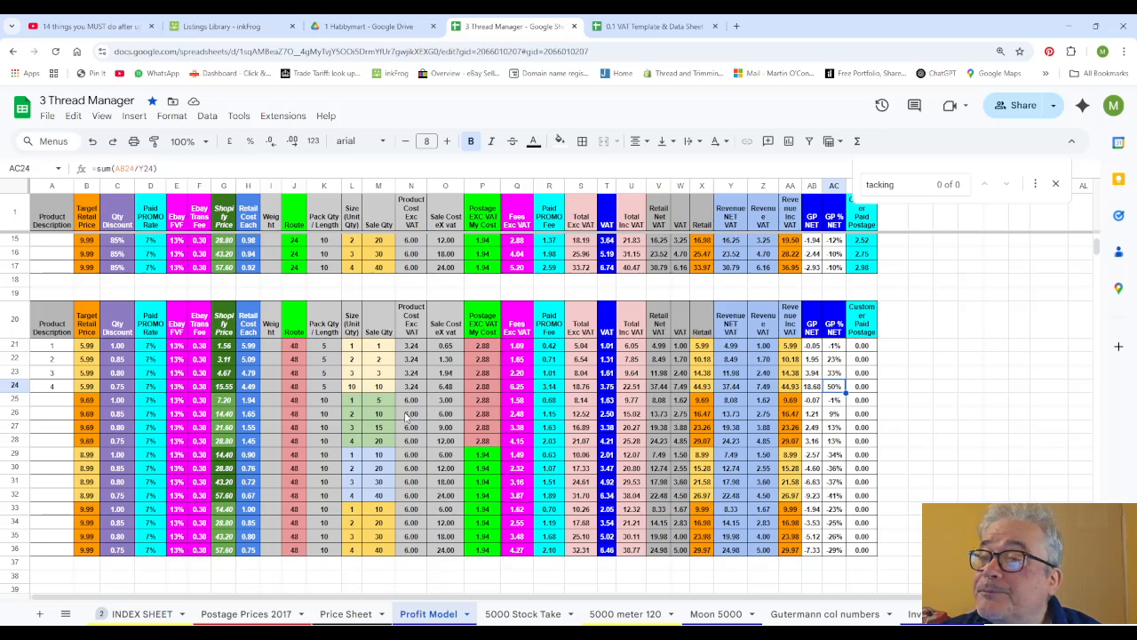
Step: Set the Target Retail Price in B25 to 9.79 and fill it down to B28
left_click(85, 400)
type("9")
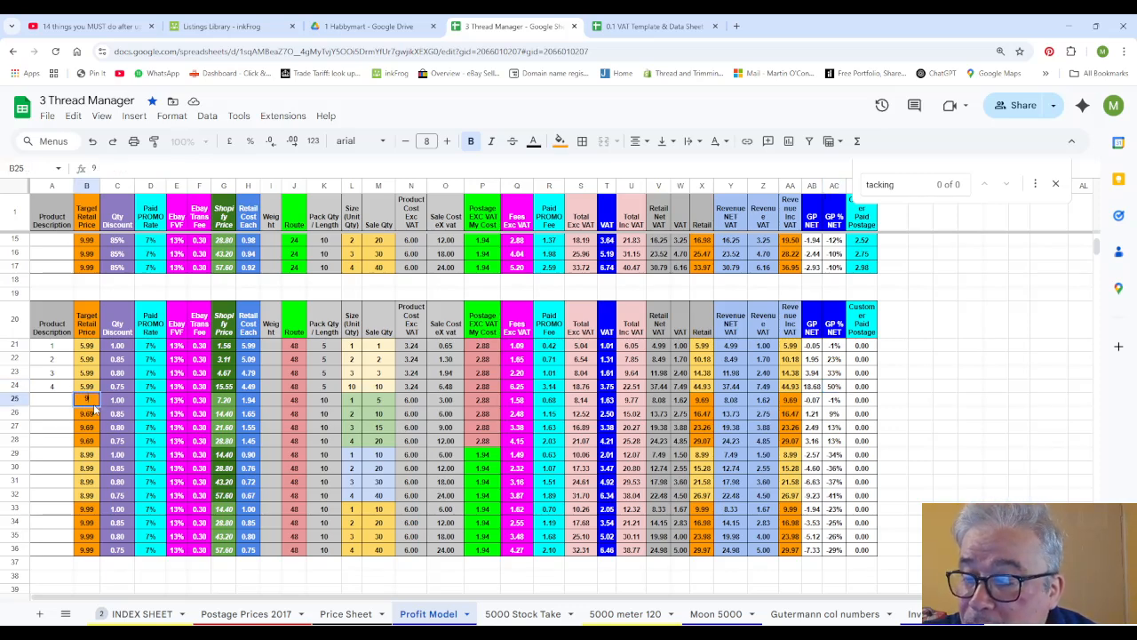
type(".79")
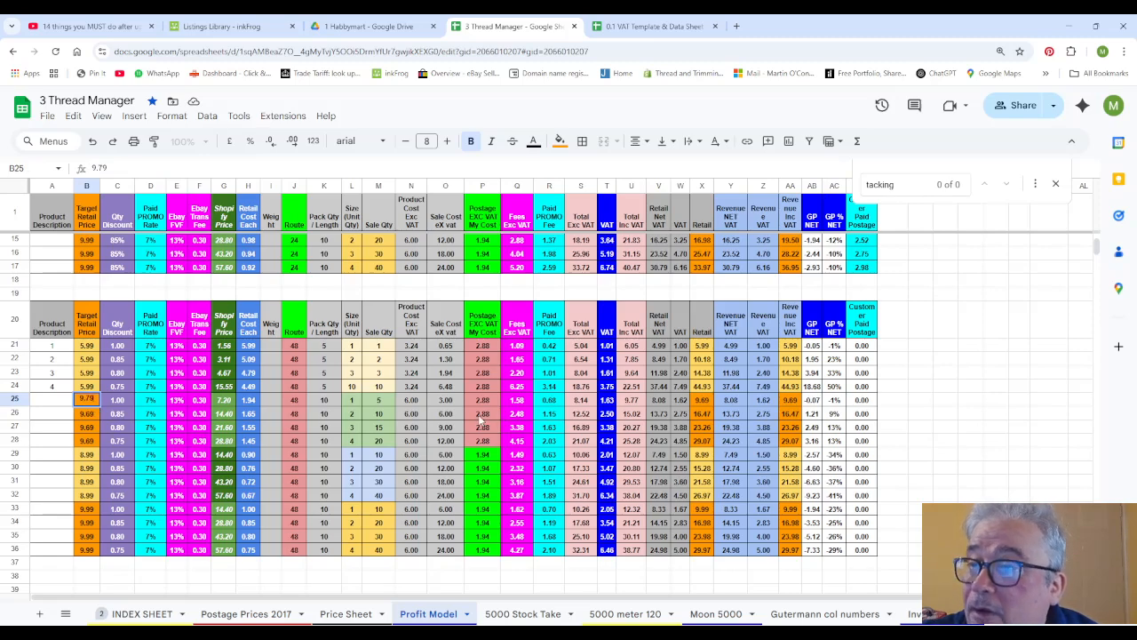
left_click(920, 387)
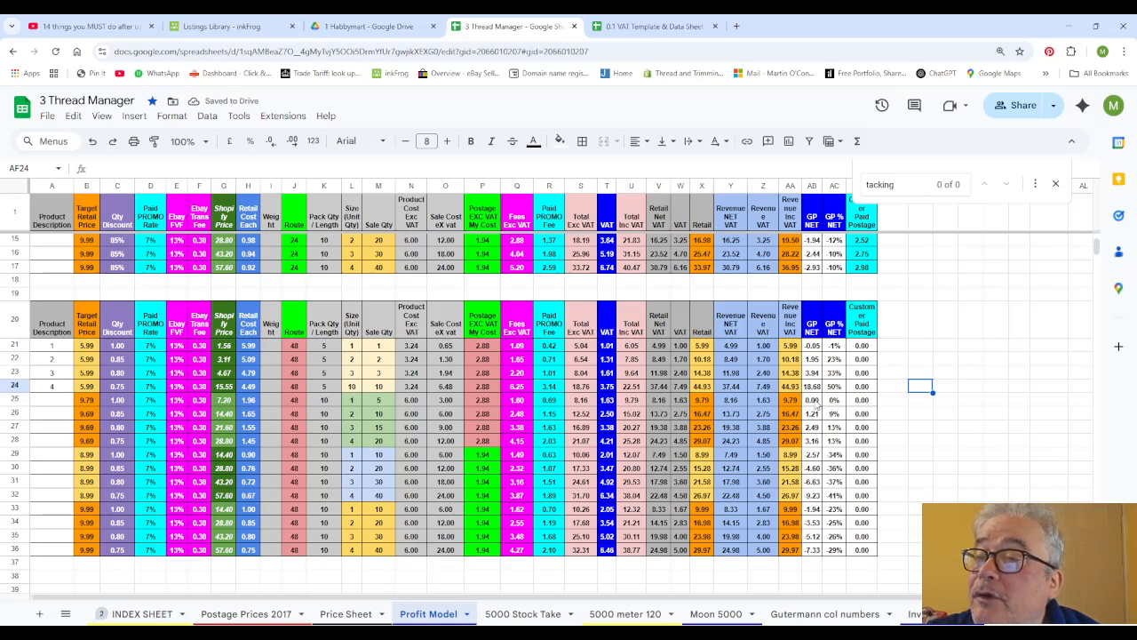
left_click(815, 401)
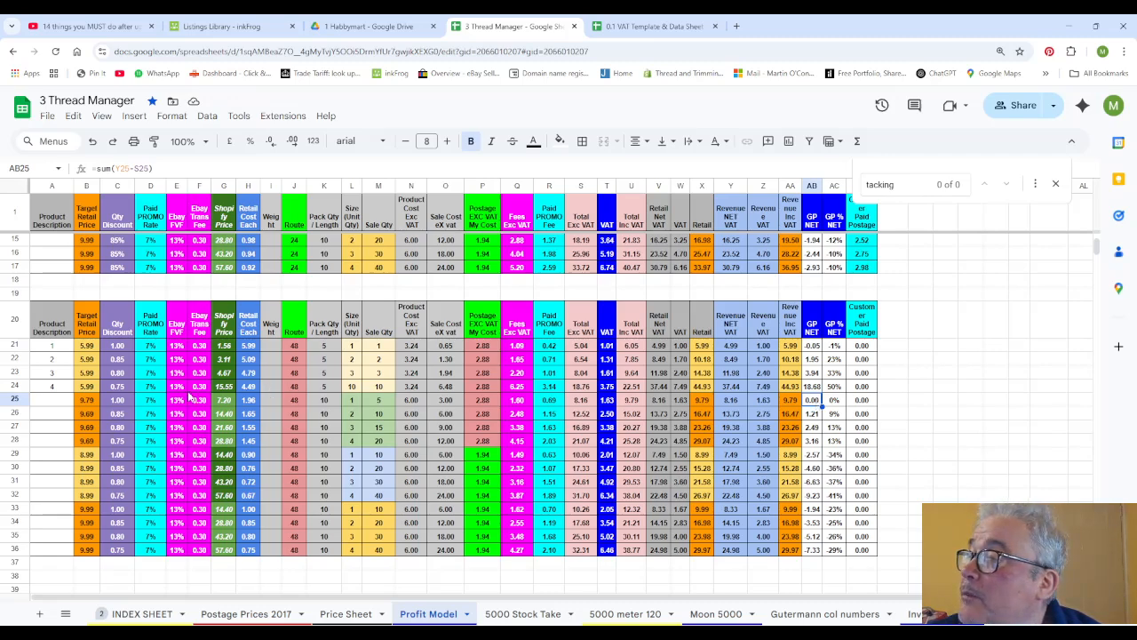
left_click(92, 401)
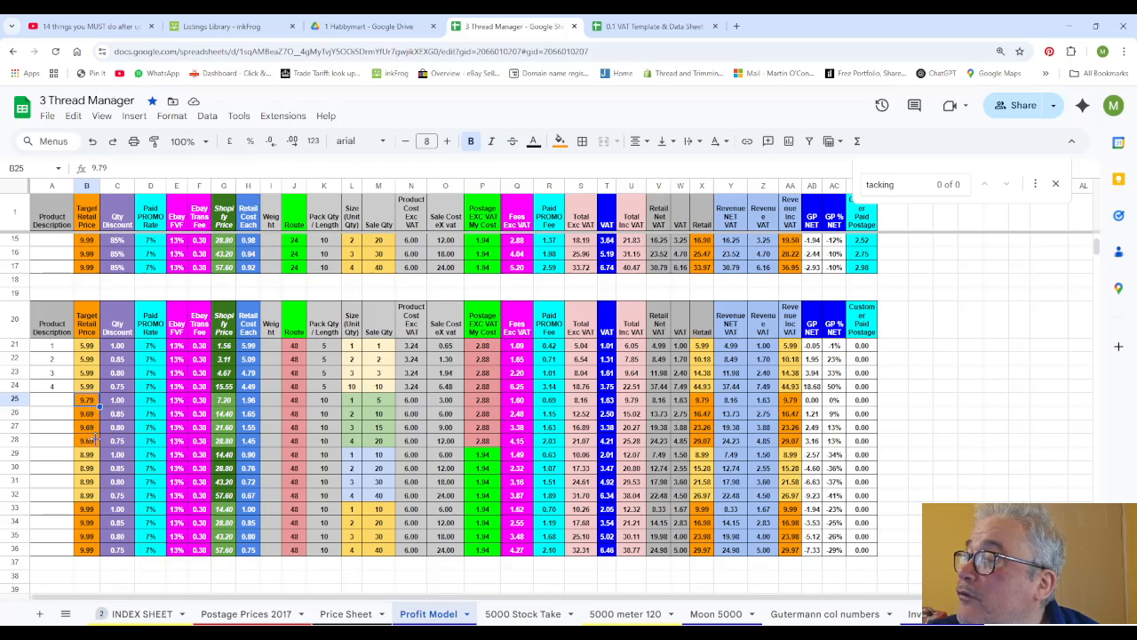
left_click_drag(100, 406, 96, 441)
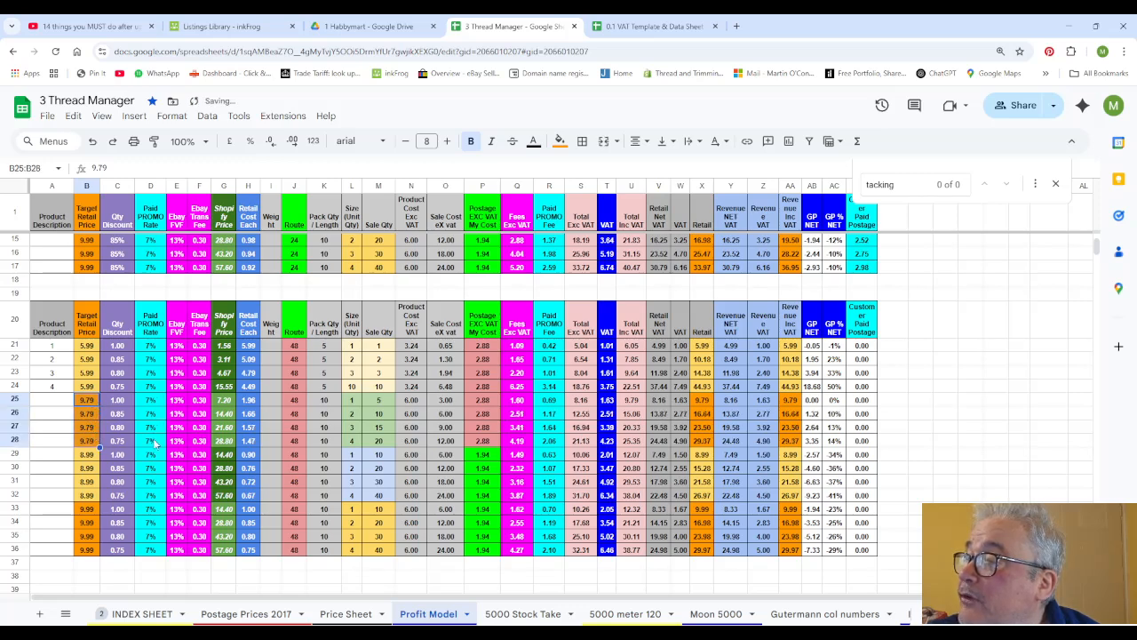
Step: Check the GP NET and GP % NET figures of rows 26 to 28
left_click(813, 414)
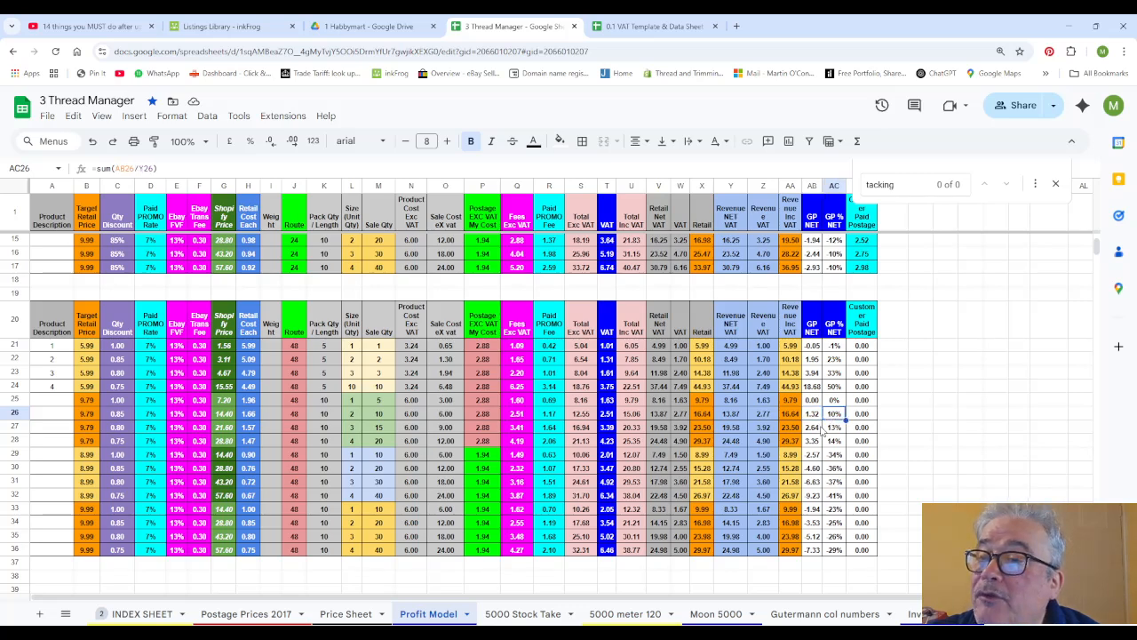
left_click(818, 430)
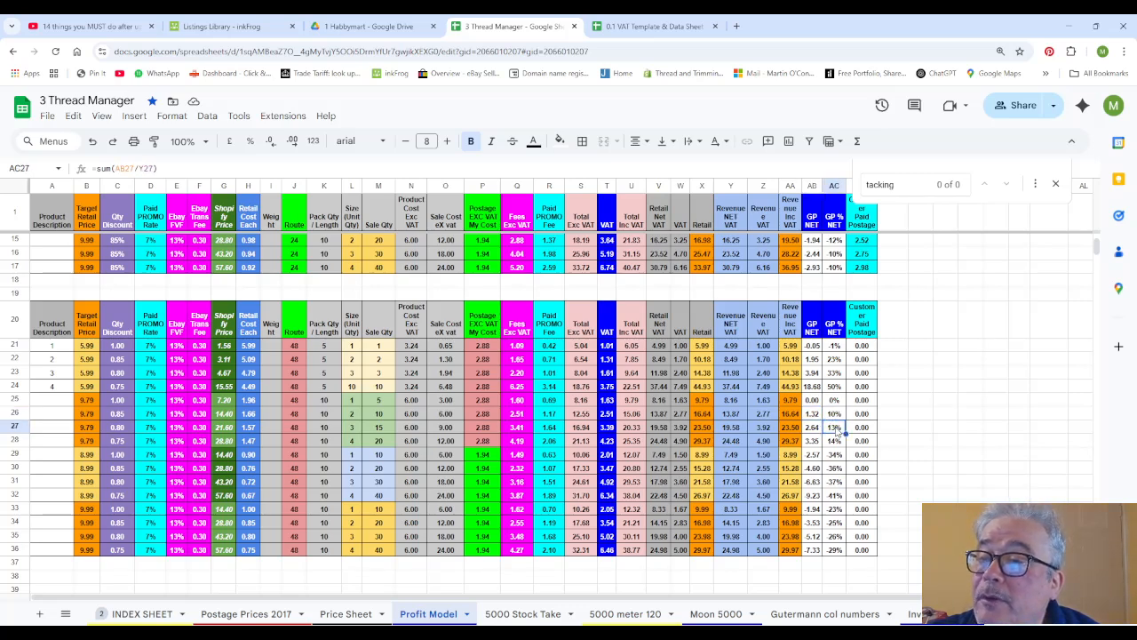
left_click(815, 445)
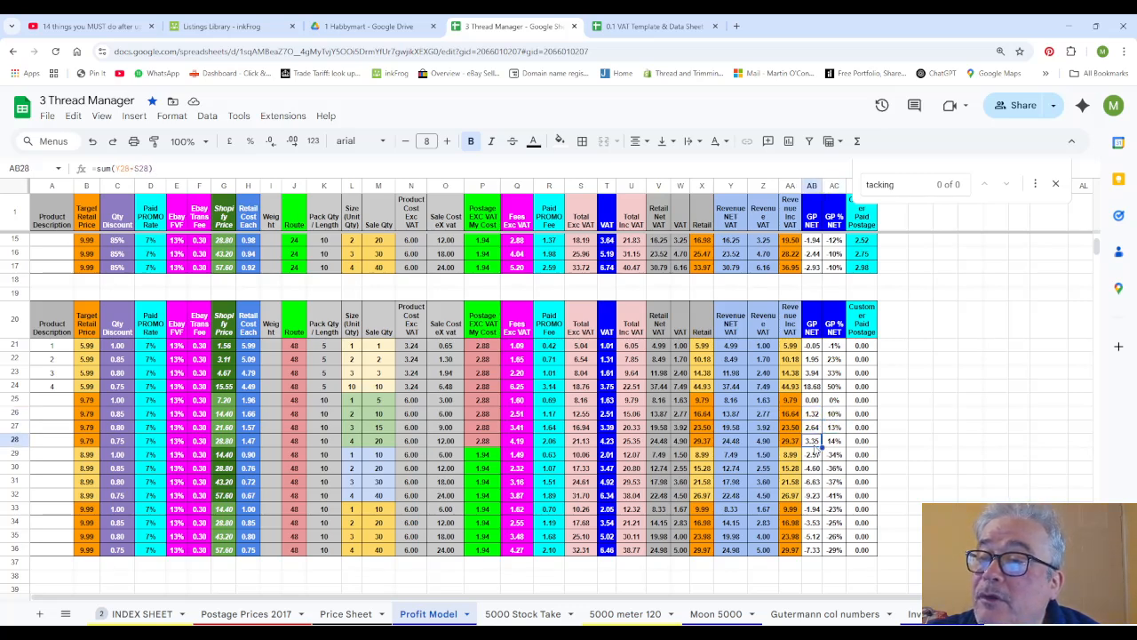
left_click(834, 441)
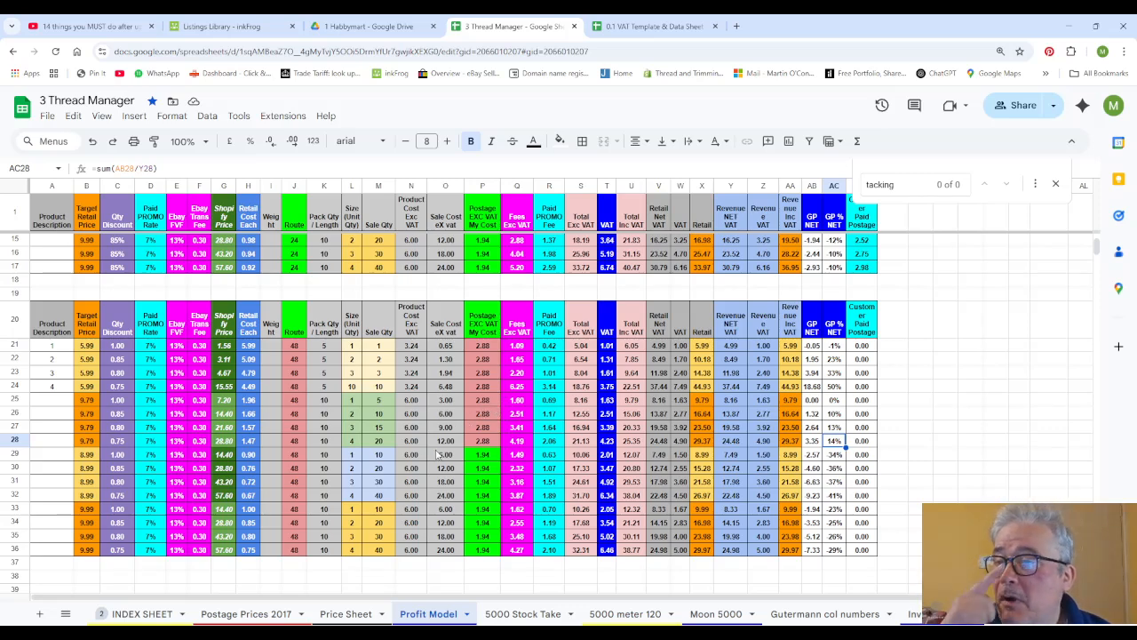
Step: Set the Qty Discount to 0.90 in C26, 0.85 in C27 and 0.80 in C28
left_click(123, 415)
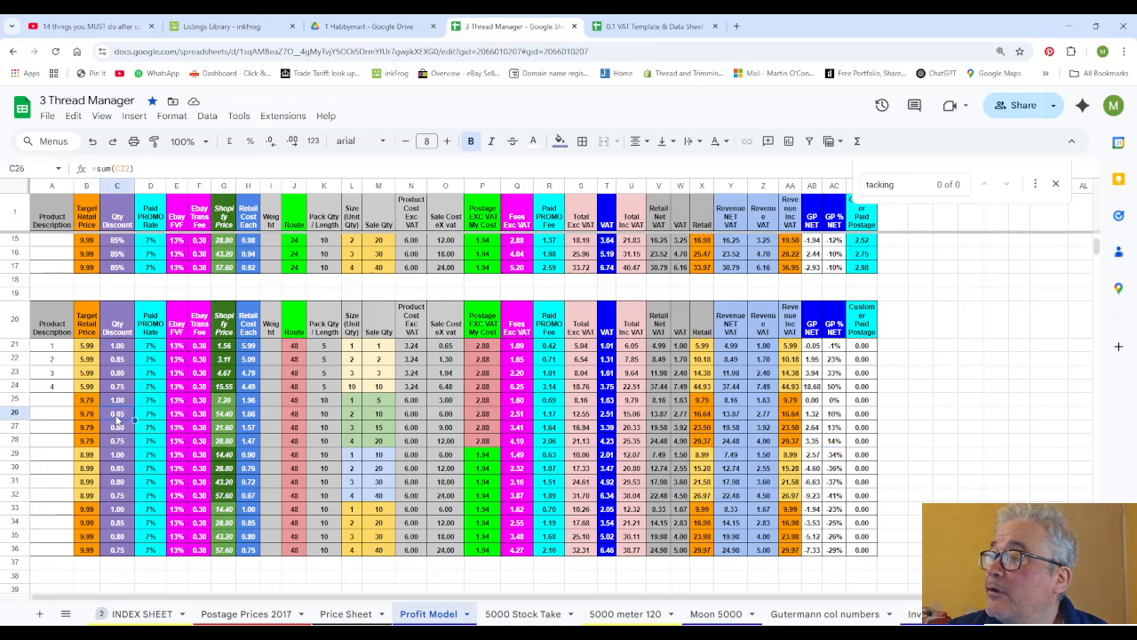
type(".9")
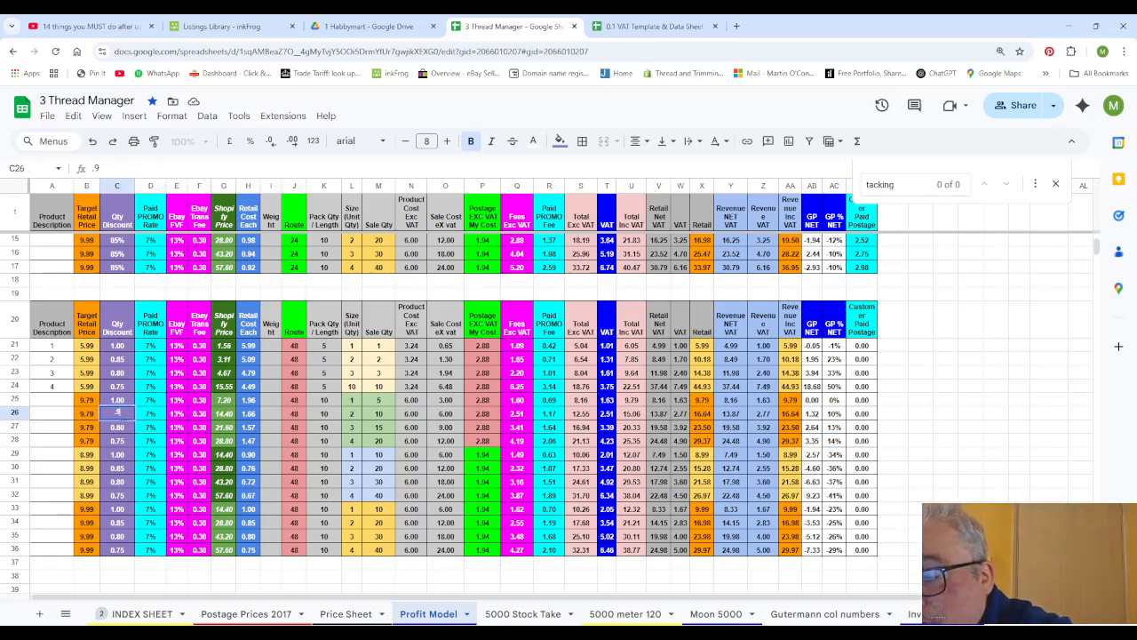
key("Return")
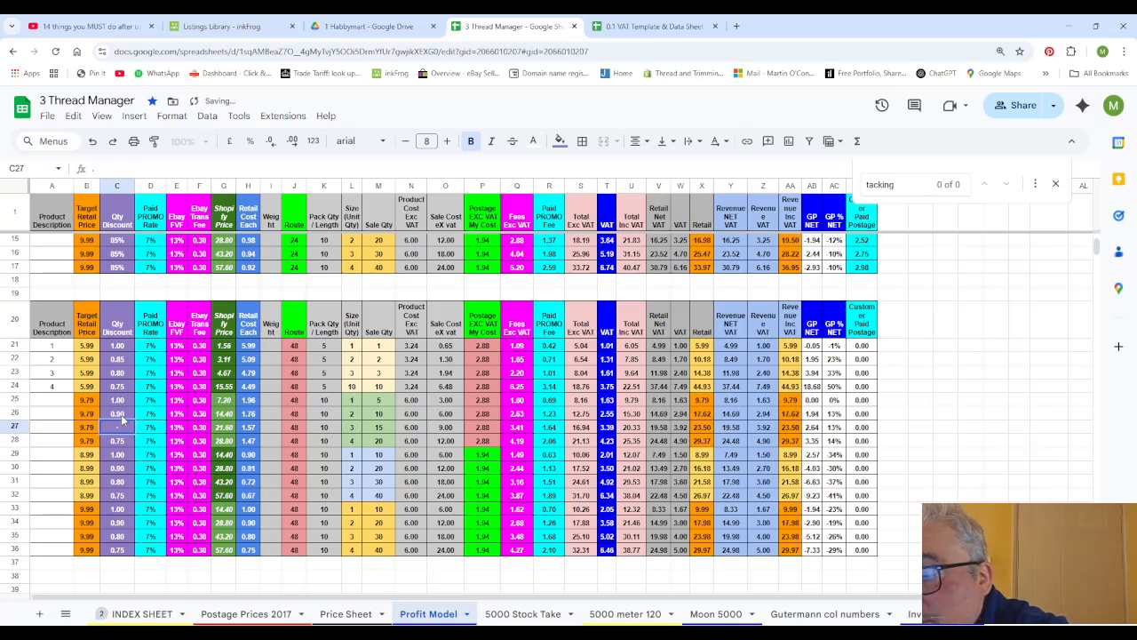
type(".85")
key("Return")
type(".")
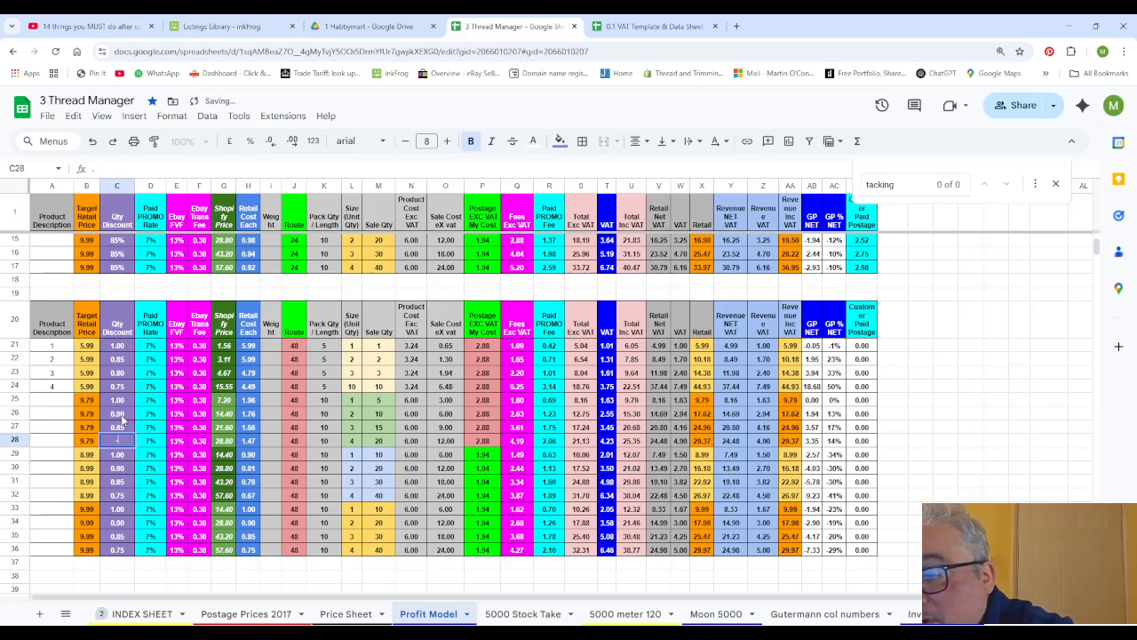
type("8")
key("Return")
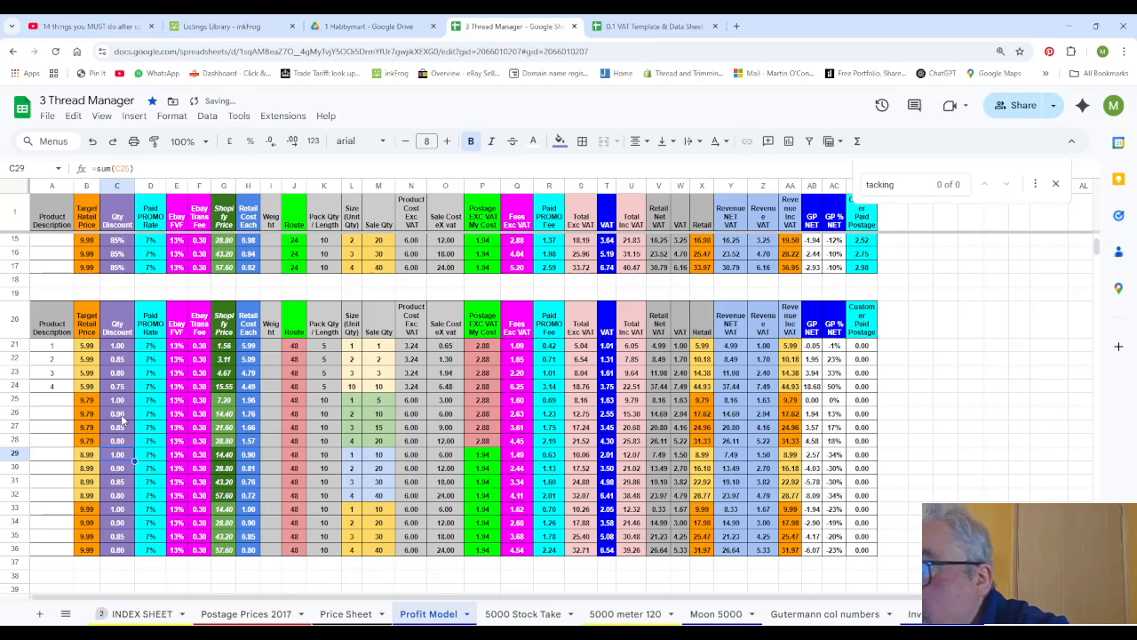
Step: Format the Qty Discount cells C25 to C28 with red text and no fill colour
left_click_drag(118, 400, 133, 444)
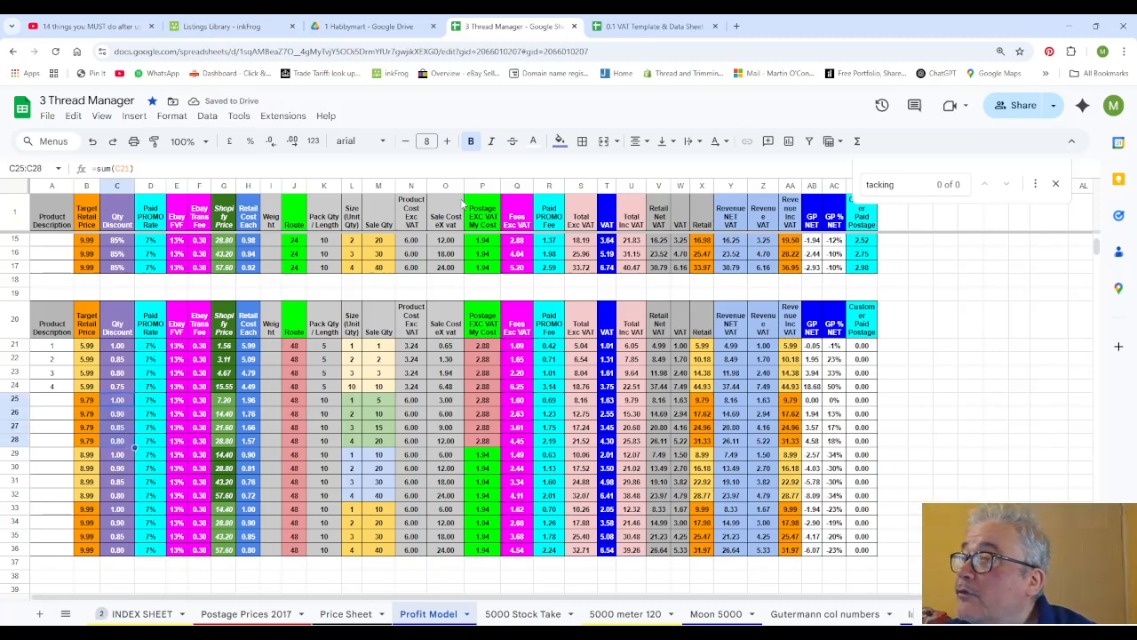
left_click(533, 141)
left_click(552, 202)
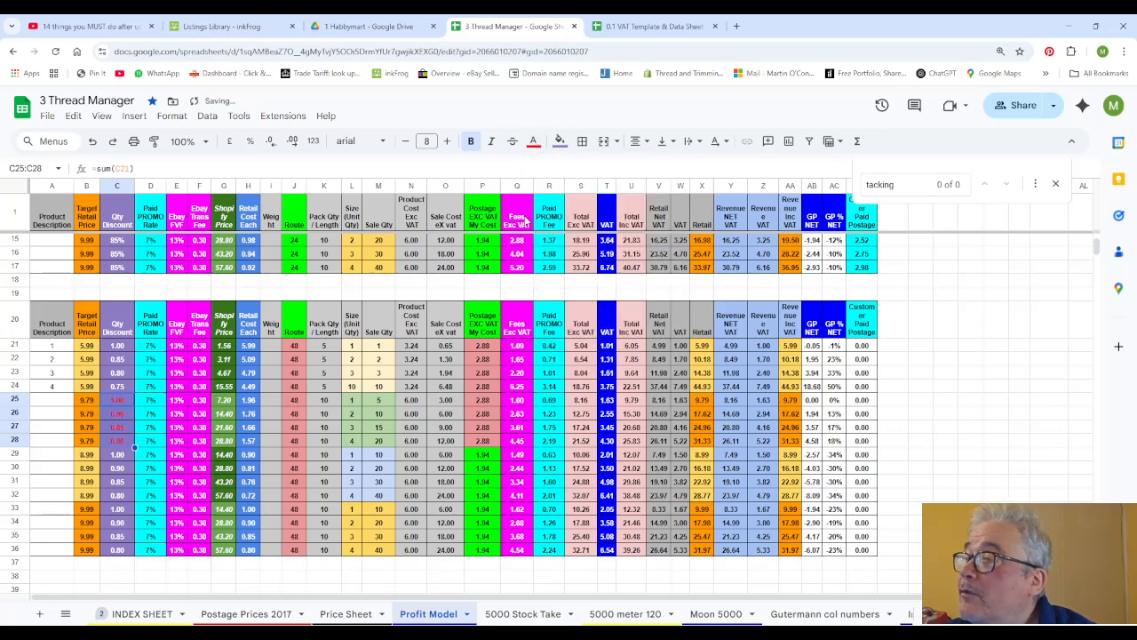
left_click(559, 141)
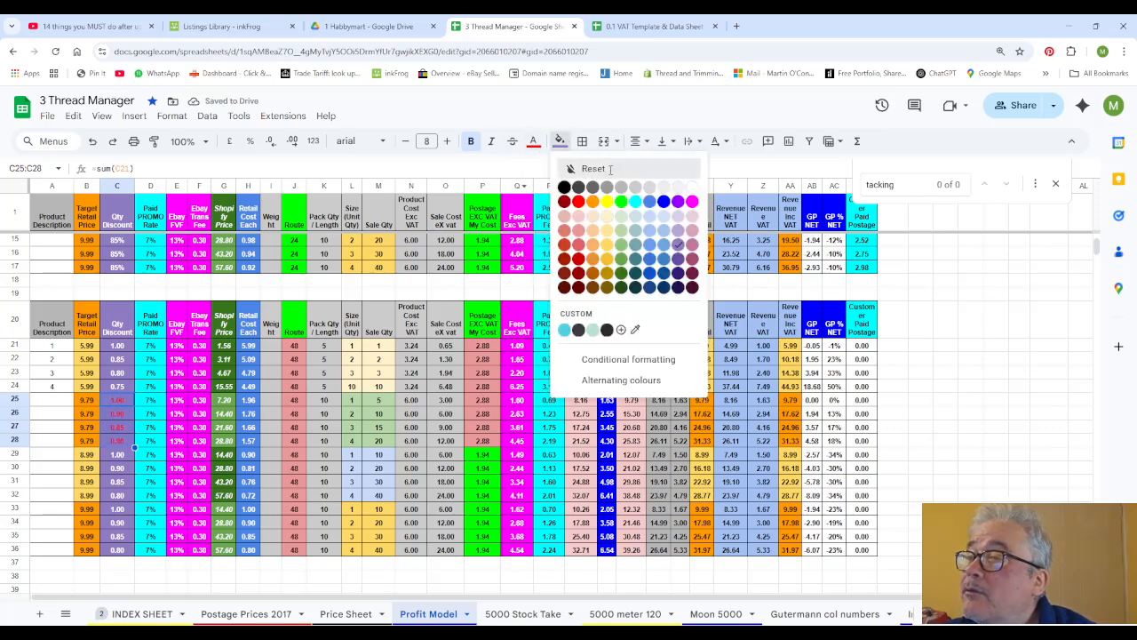
left_click(591, 169)
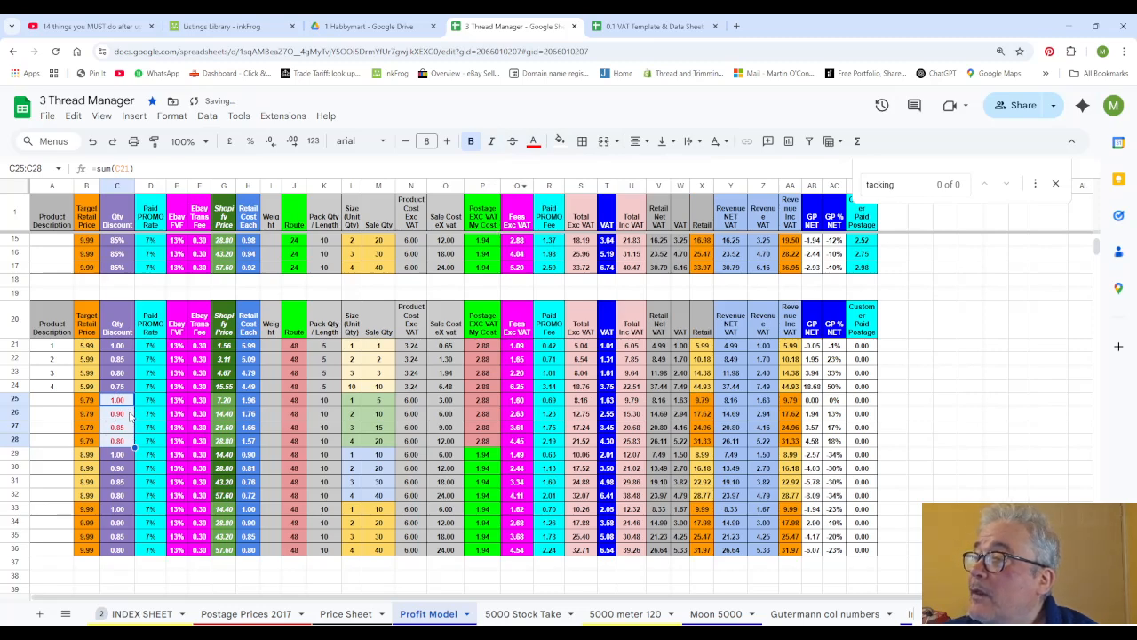
Step: Check the GP NET figure of row 26 and the GP % NET figures of rows 26 to 28
left_click(819, 415)
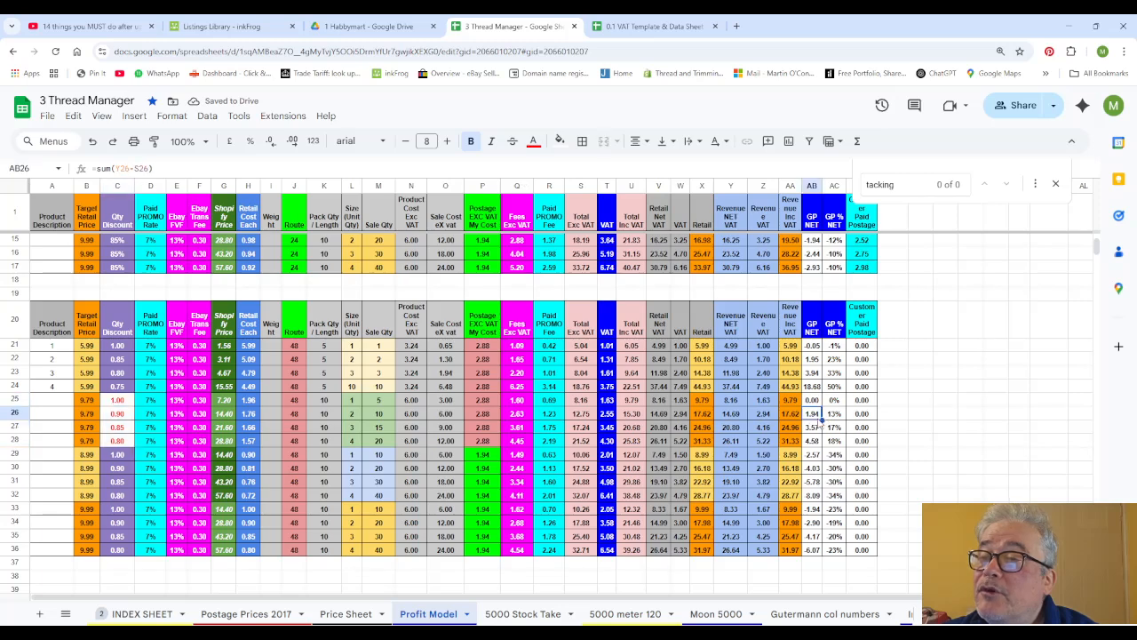
left_click(838, 415)
left_click(838, 427)
left_click(838, 440)
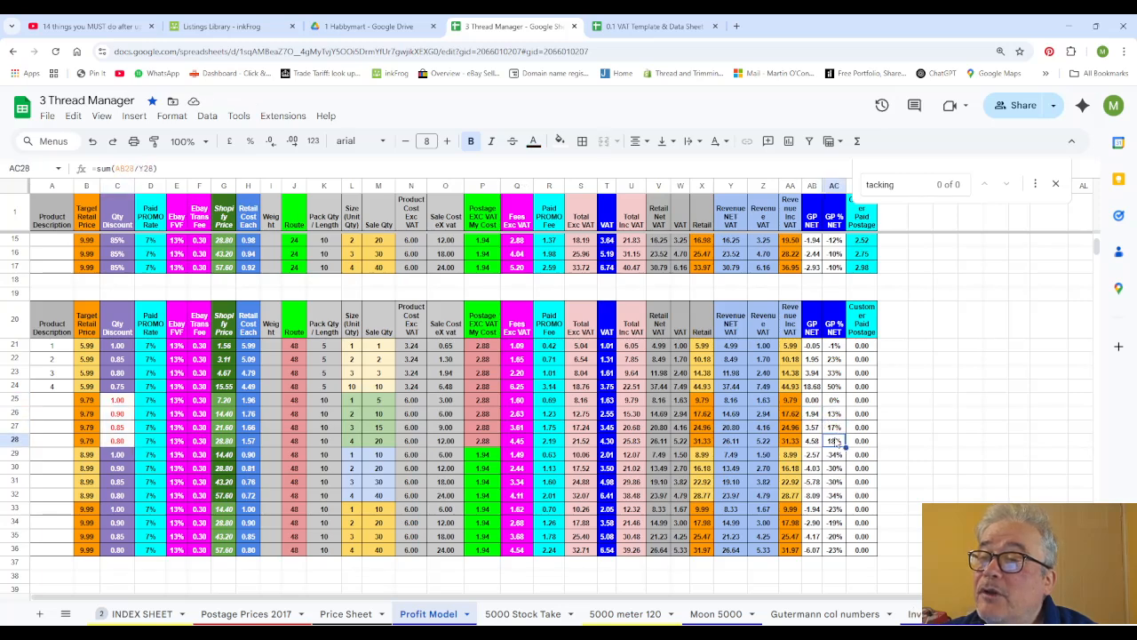
Step: Set the Target Retail Price in B25 to 9.99 and fill it down to B28
left_click(88, 400)
type("9")
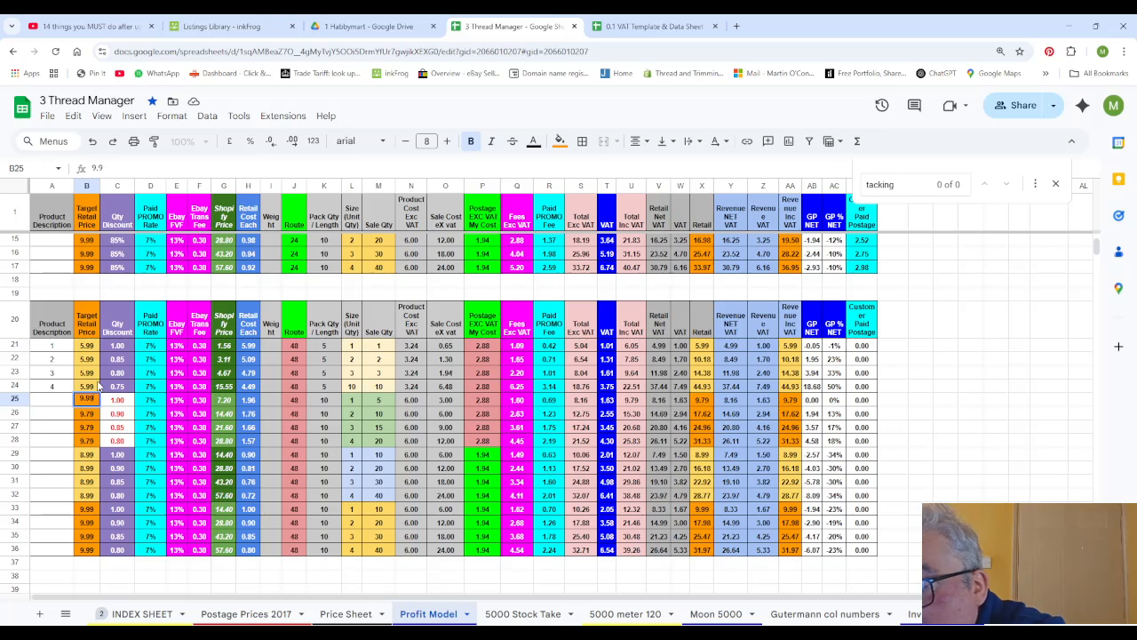
key("Return")
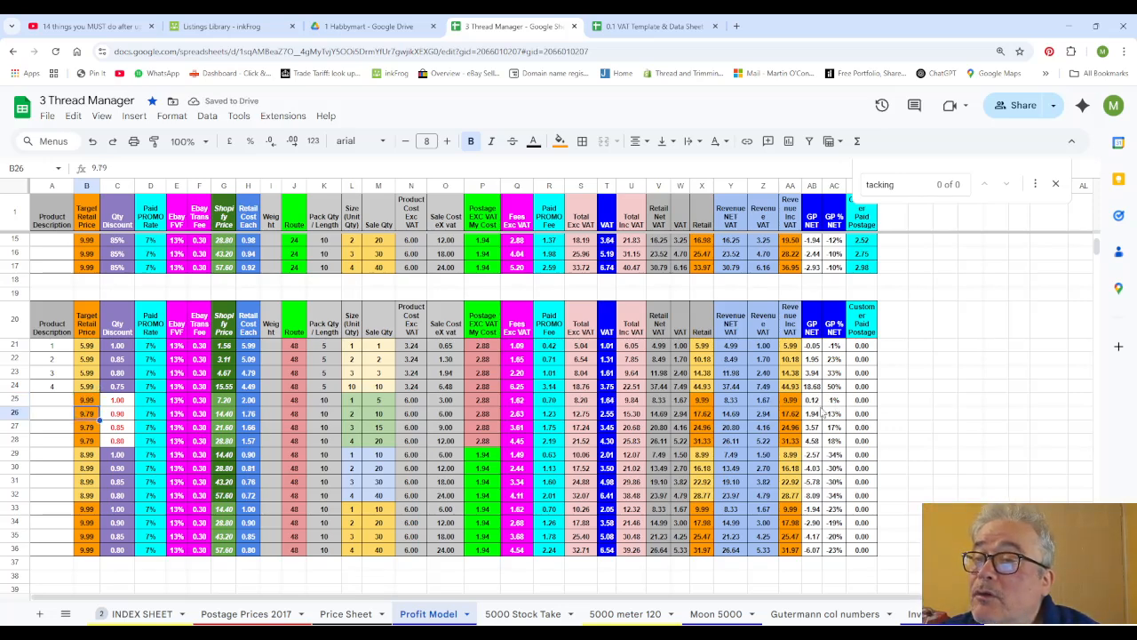
left_click(95, 400)
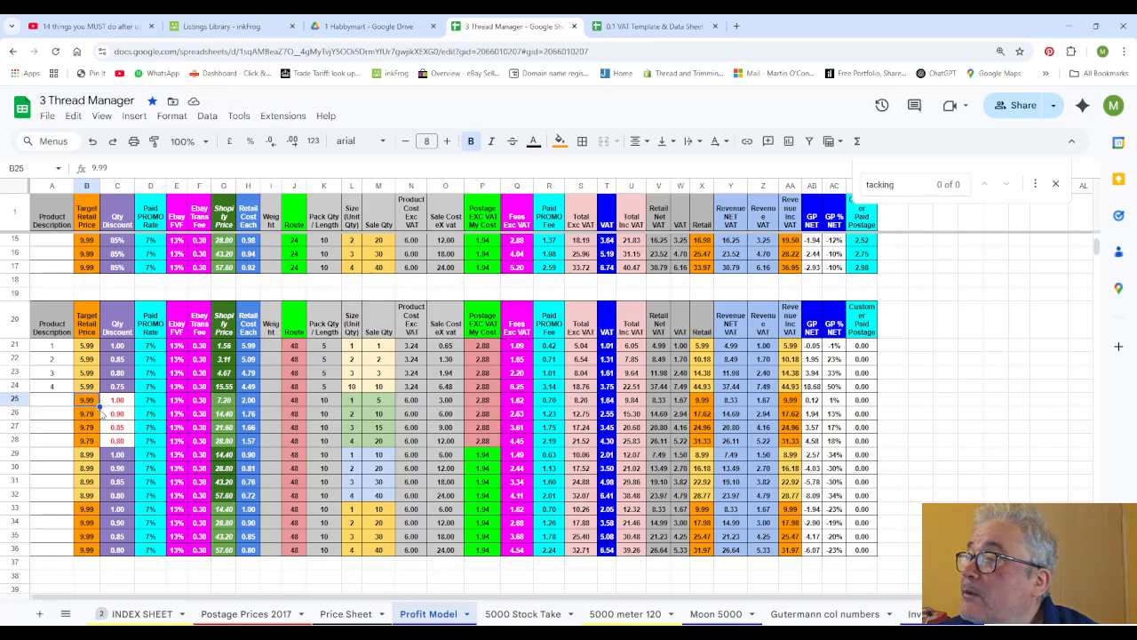
left_click_drag(99, 406, 100, 445)
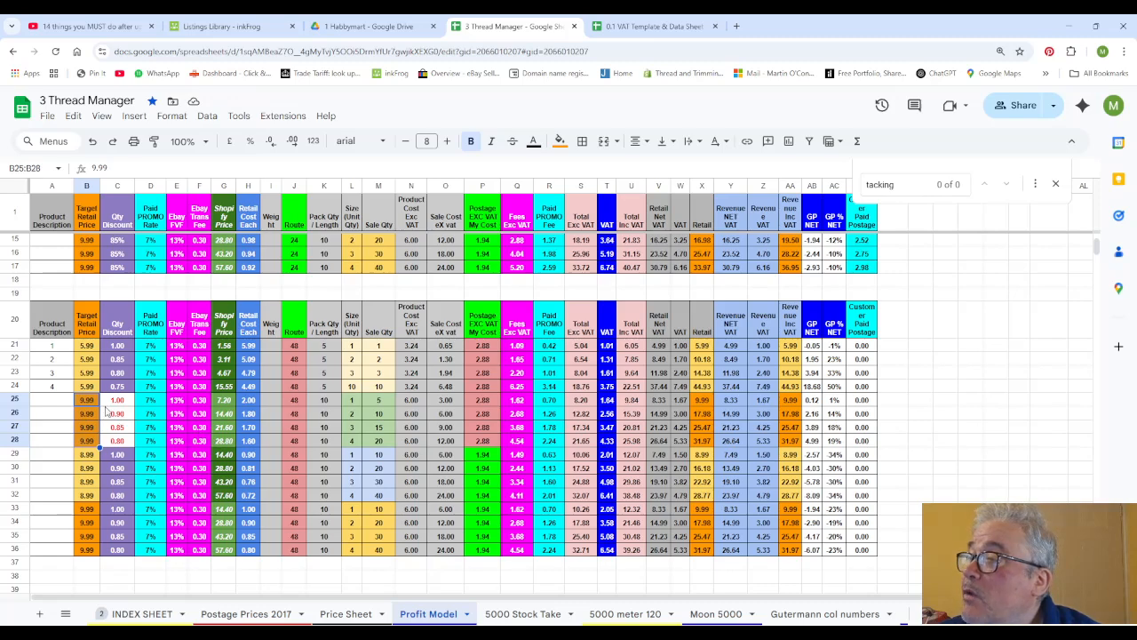
Step: Set the Target Retail Price in B25 to 10.29 and fill it down to B28
type("10.29")
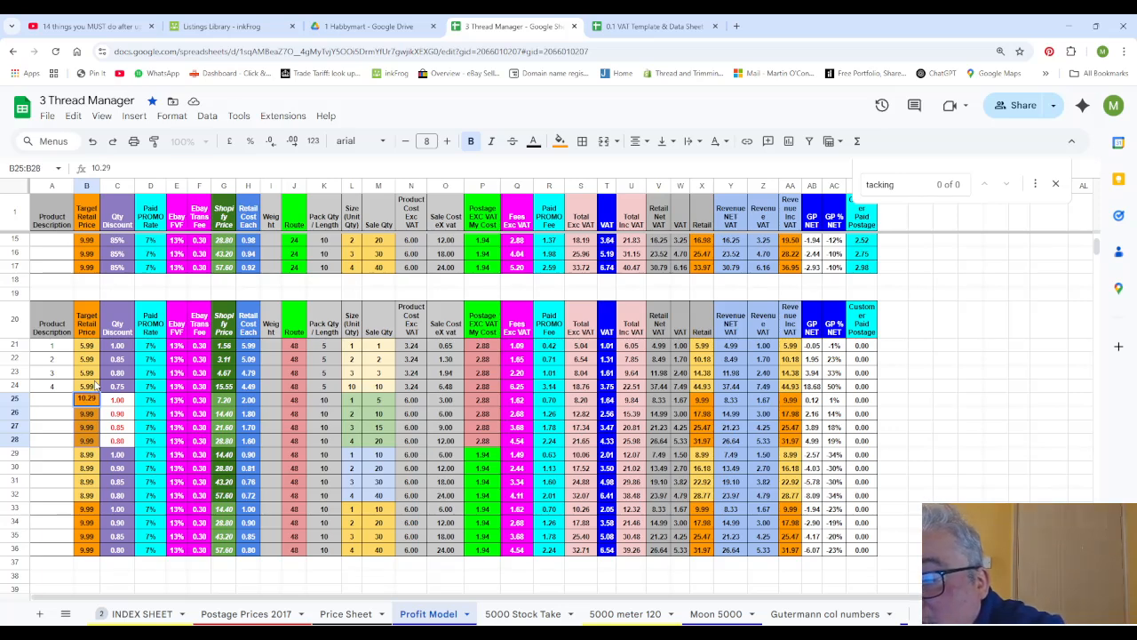
key("Return")
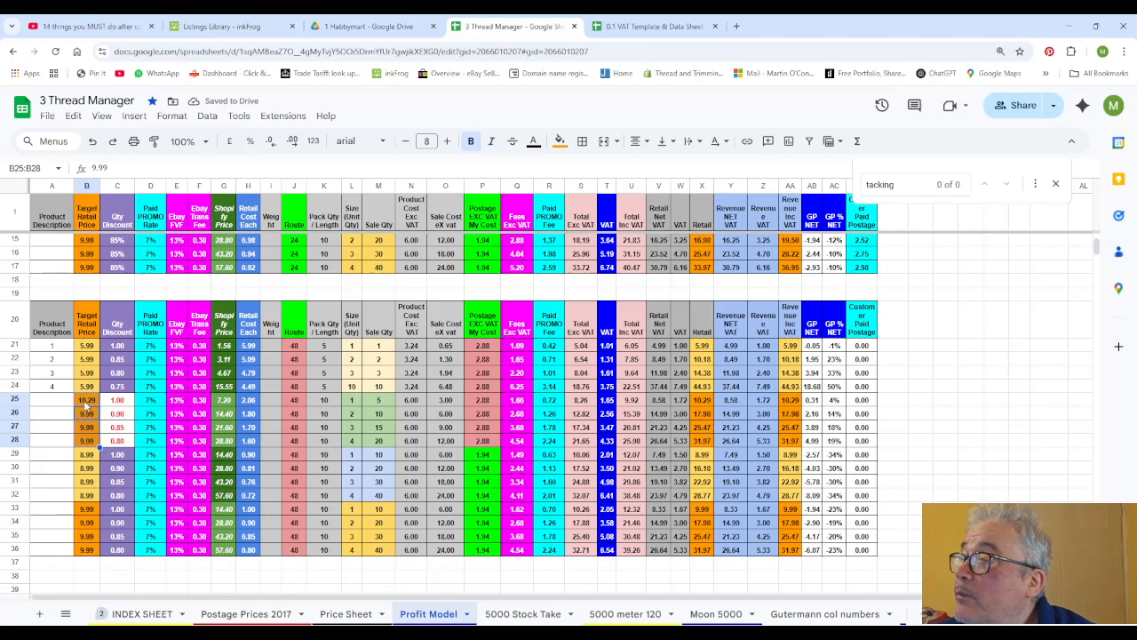
left_click(87, 400)
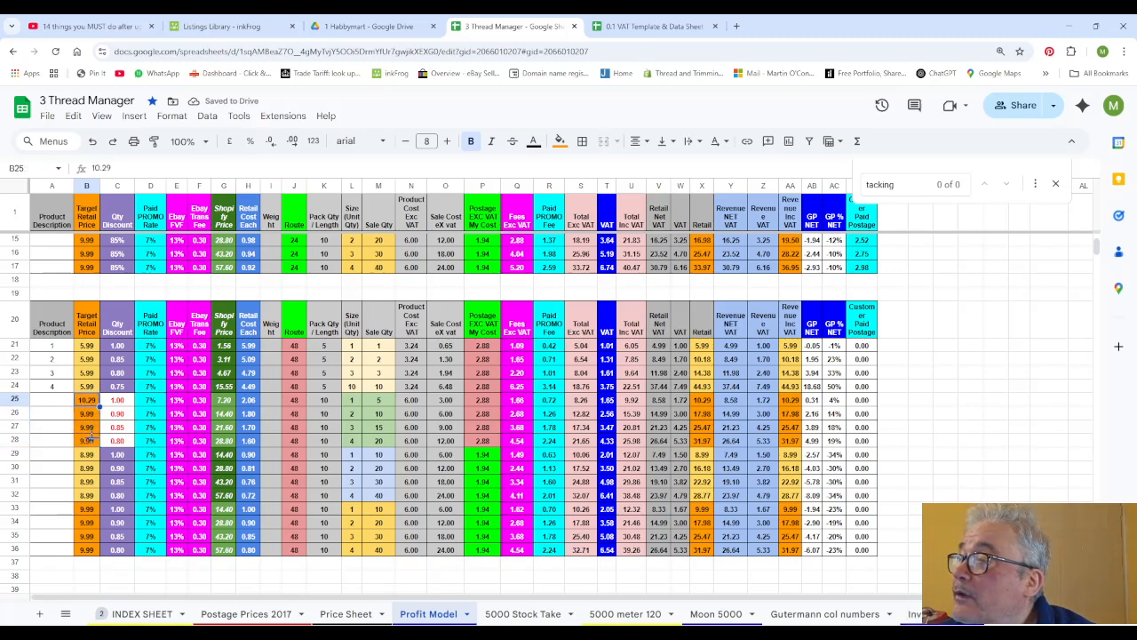
left_click_drag(92, 435, 92, 441)
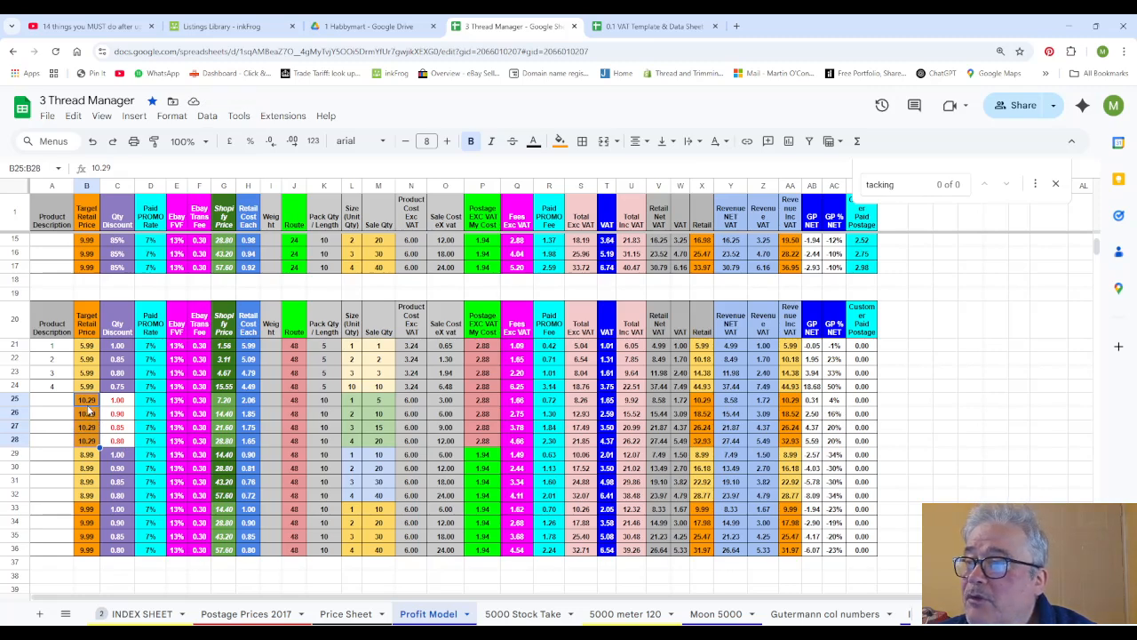
Step: Set the Paid PROMO Rate in D25 to 0% and fill it down to D28
left_click(153, 400)
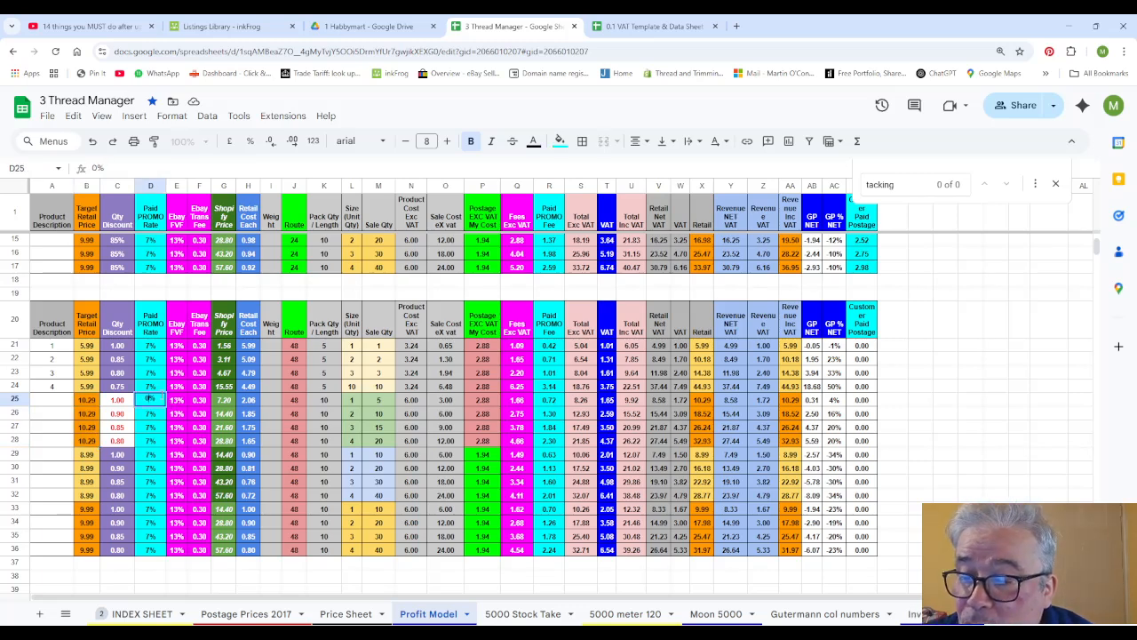
key("Return")
left_click(162, 403)
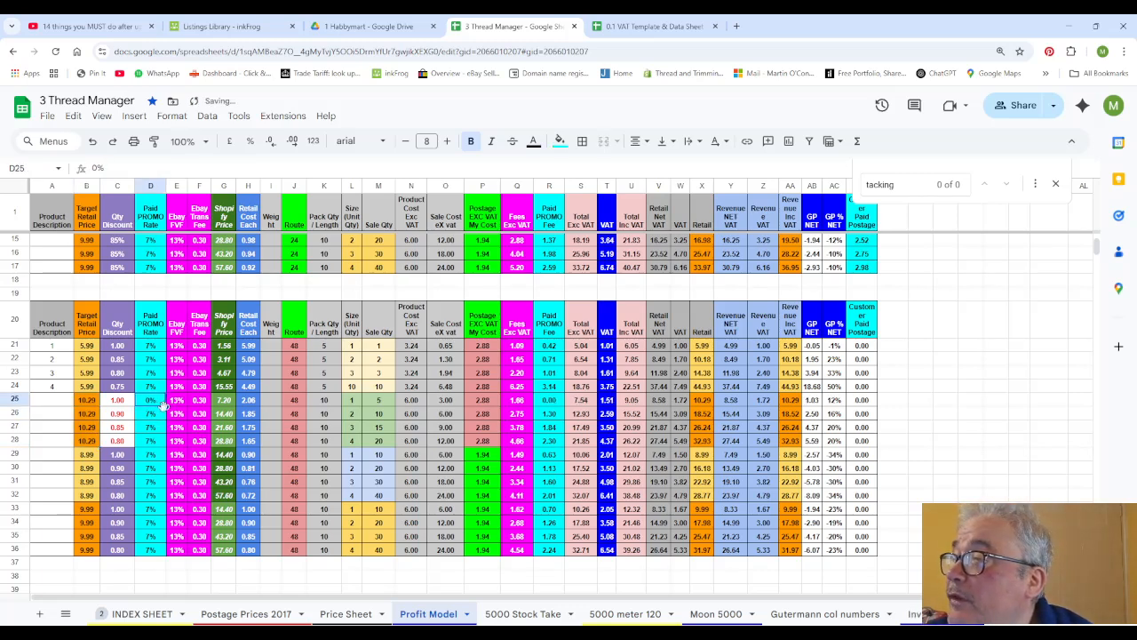
left_click_drag(163, 405, 161, 443)
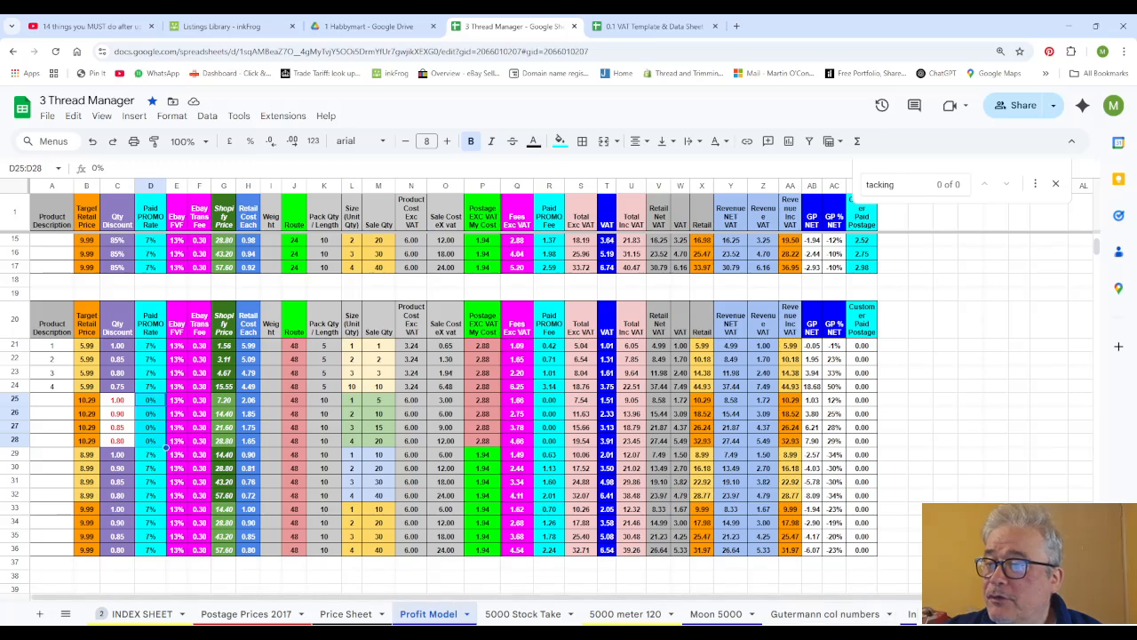
Step: Browse through the names of the workbook's product sheets and return to the first ones
left_click(1081, 614)
left_click(1082, 614)
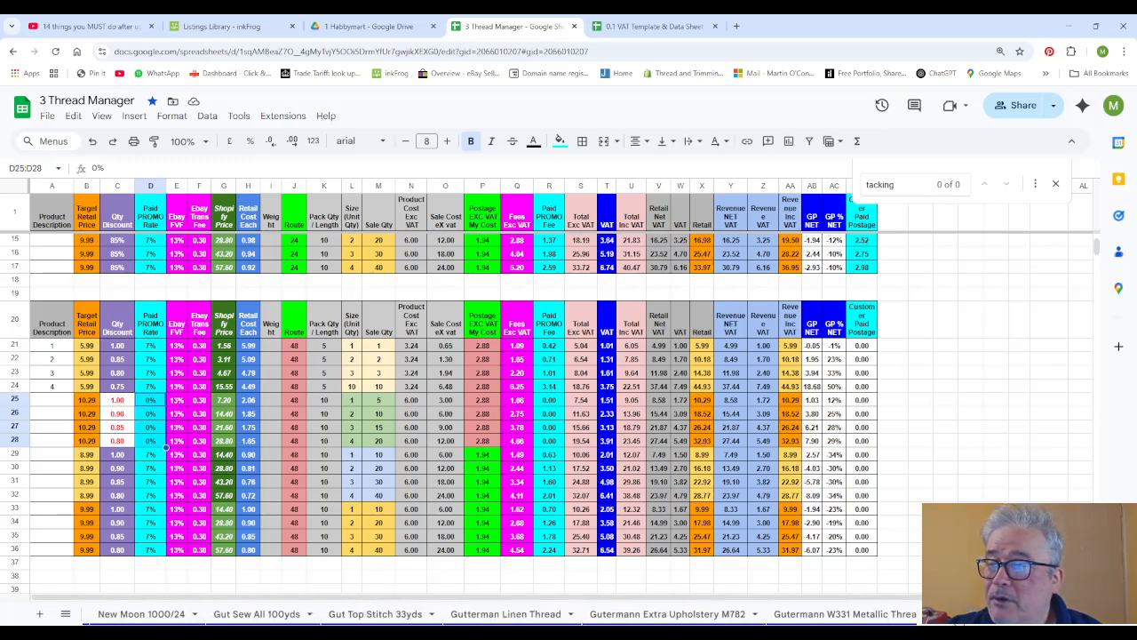
left_click(1081, 614)
left_click(1081, 613)
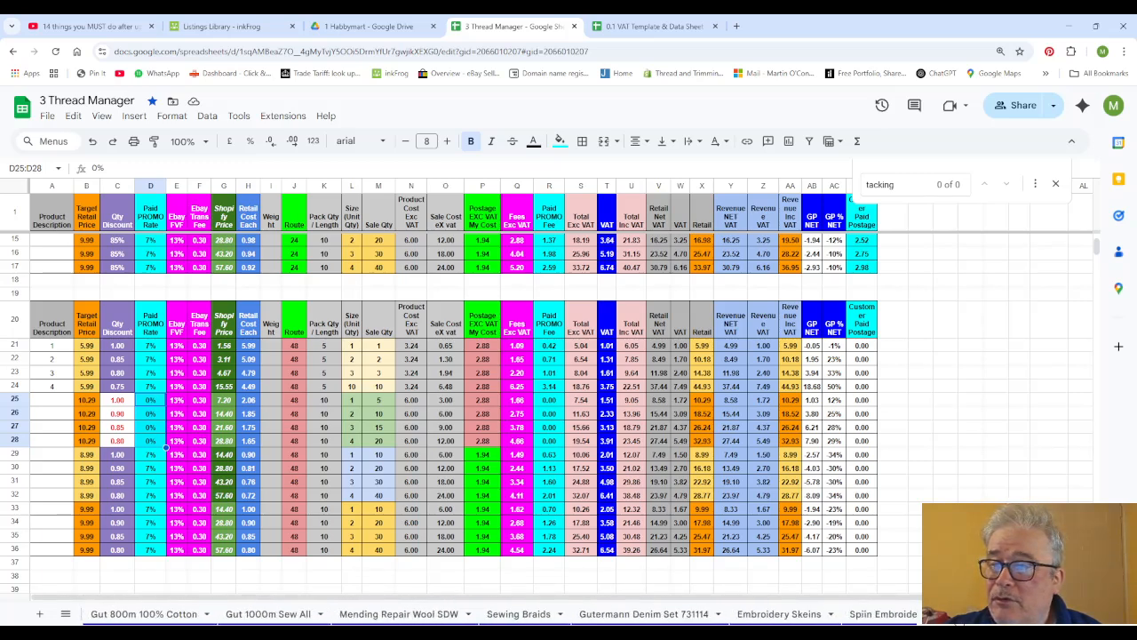
left_click(1081, 614)
left_click(1082, 614)
left_click(1081, 614)
left_click(1081, 614)
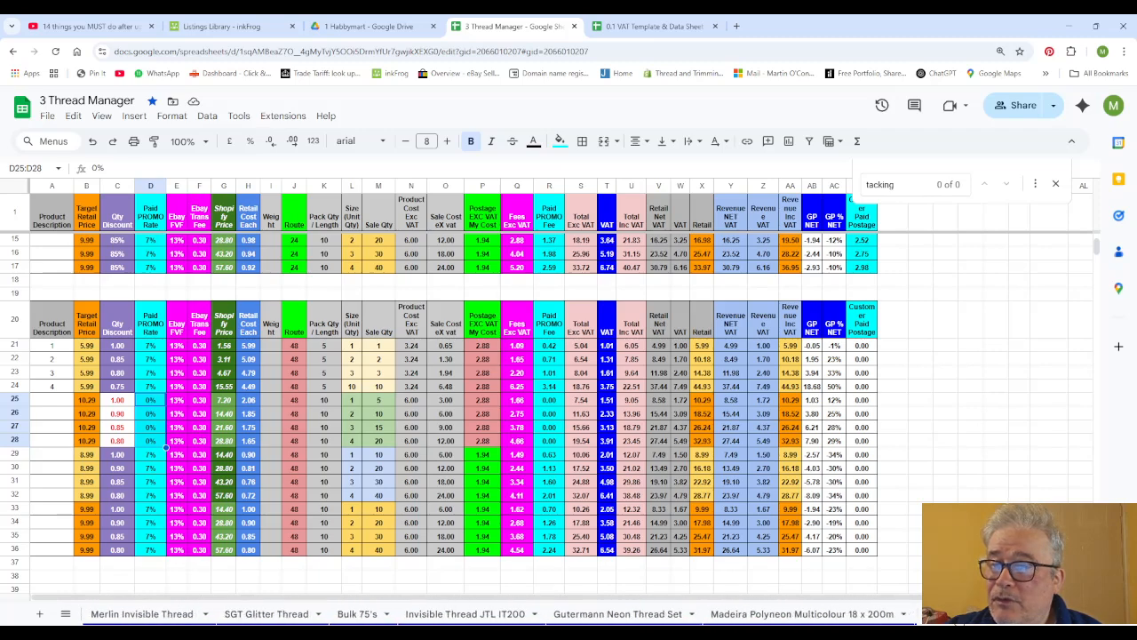
left_click(1081, 613)
left_click(1081, 613)
left_click(1081, 614)
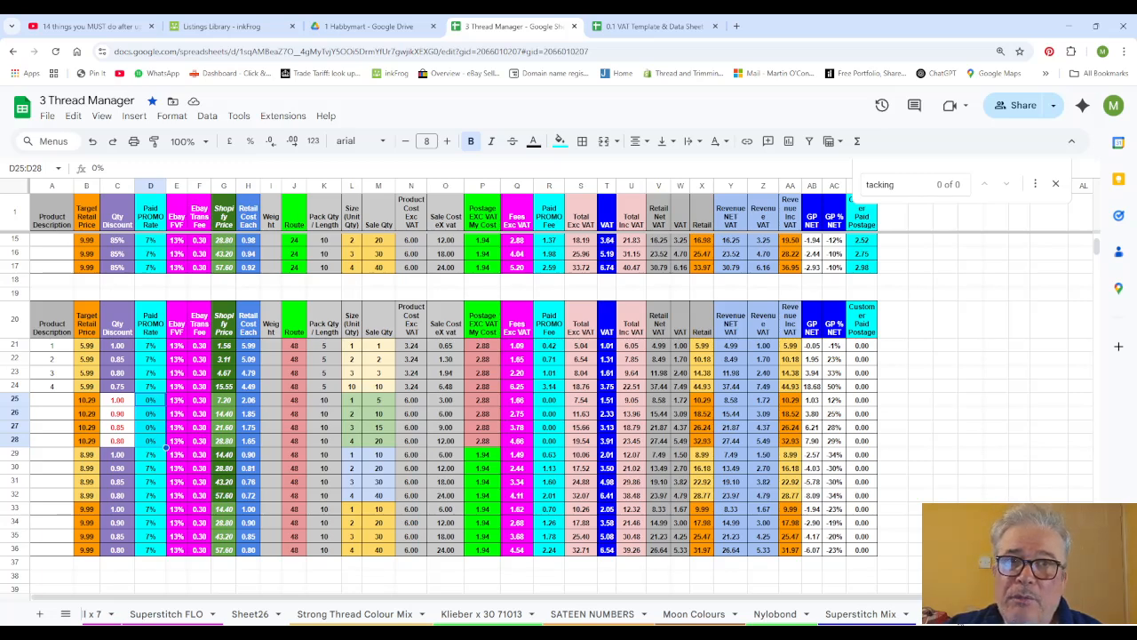
left_click(1065, 614)
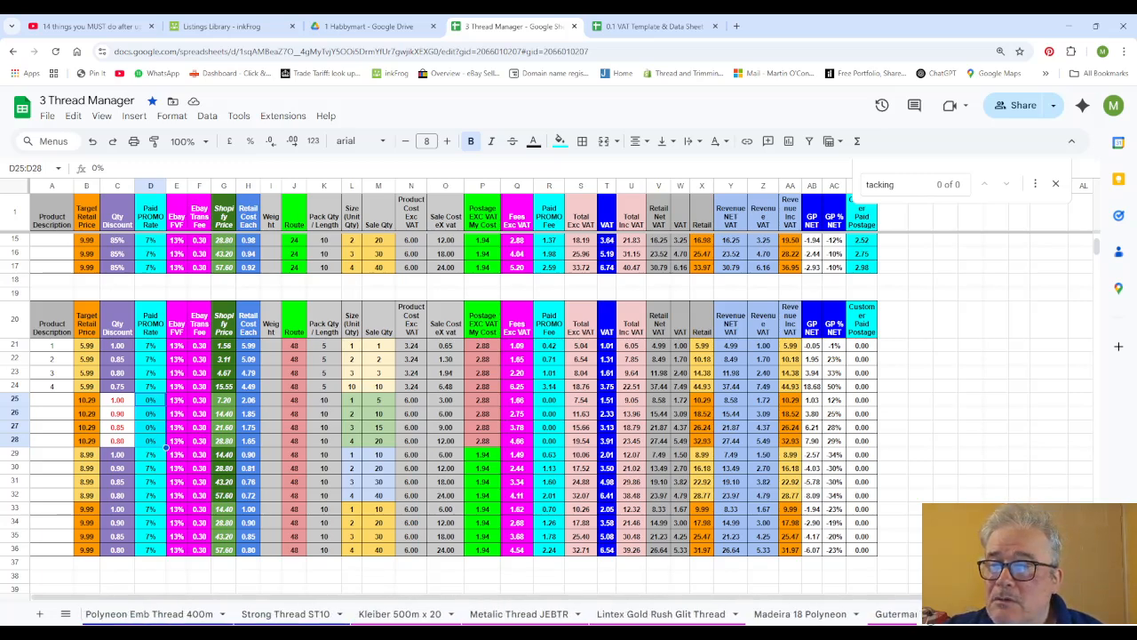
left_click(1065, 614)
left_click(1065, 614)
left_click(1065, 614)
left_click(1065, 614)
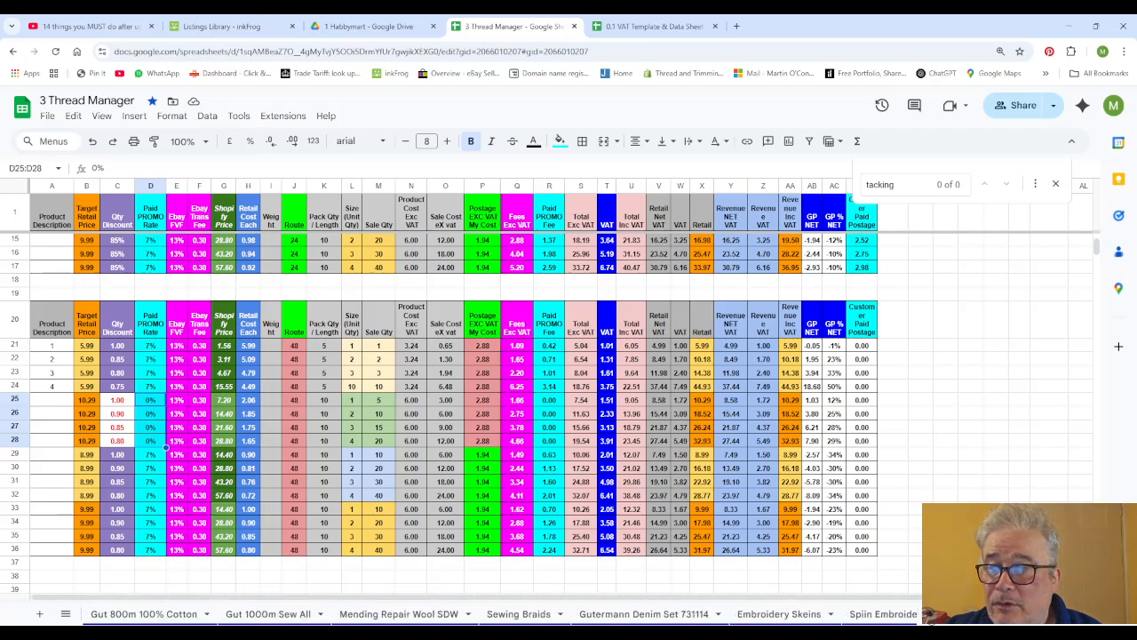
left_click(1065, 614)
left_click(1065, 613)
left_click(1065, 614)
left_click(1065, 614)
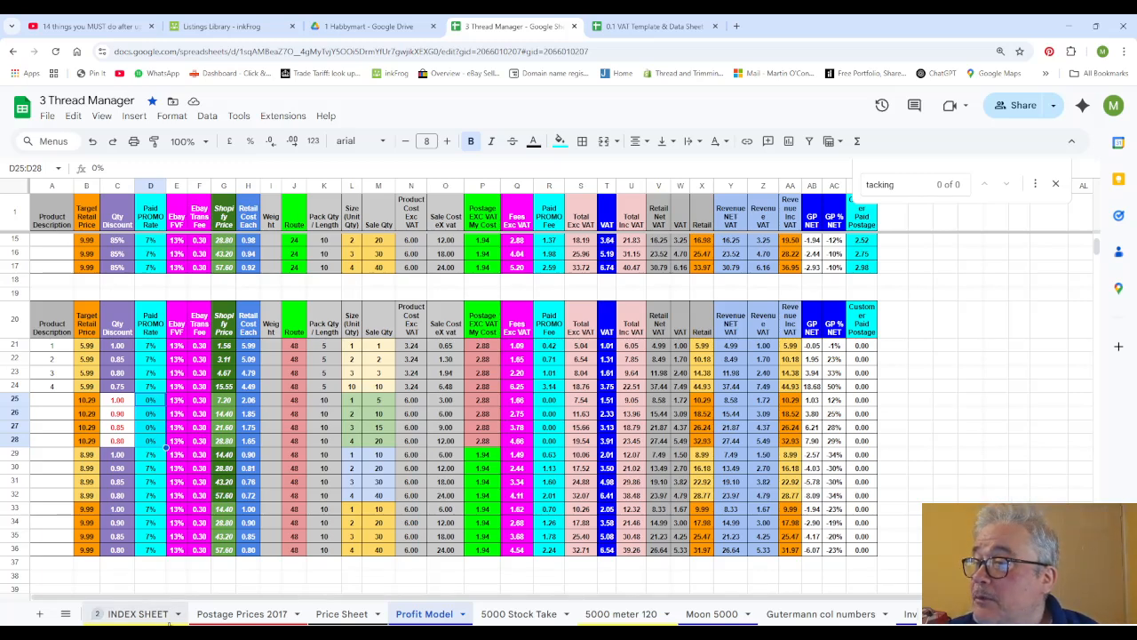
Step: Open the INDEX SHEET and review its list of thread products, including the cotton, 12 Spool, Bulk 75's and Moon 5000 rows
left_click(147, 619)
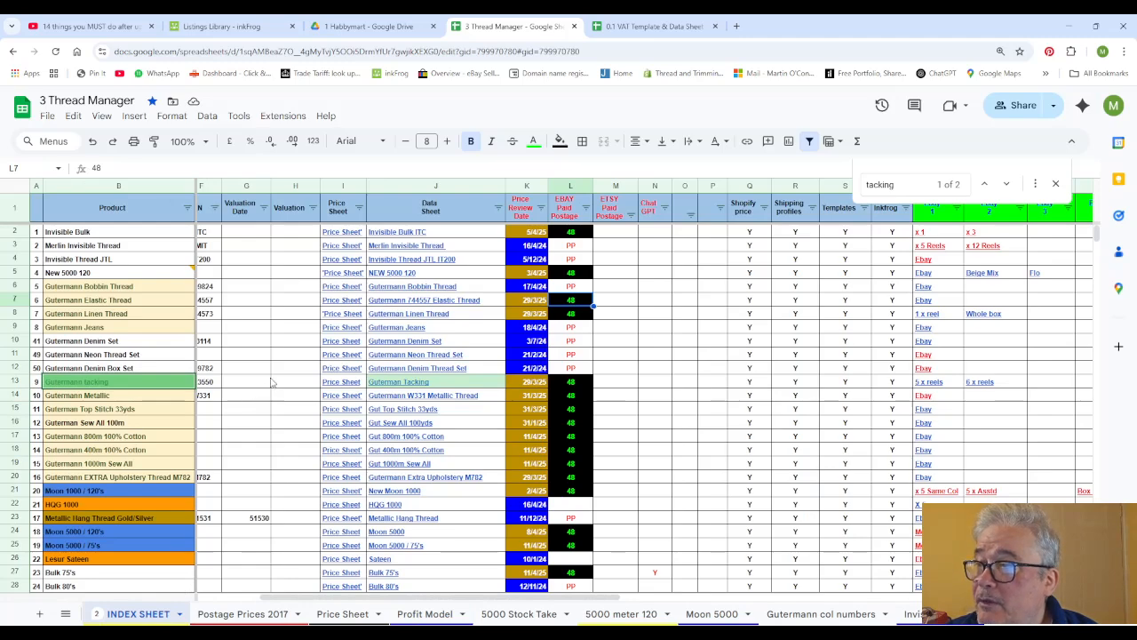
scroll(232, 320, "down", 8)
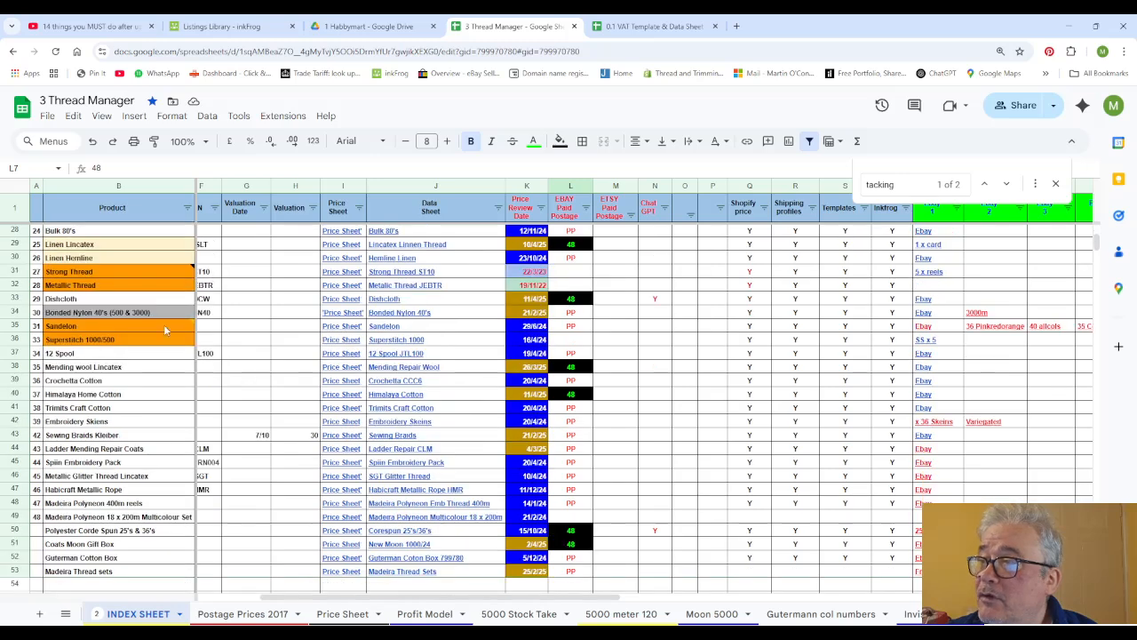
left_click(102, 423)
left_click(101, 396)
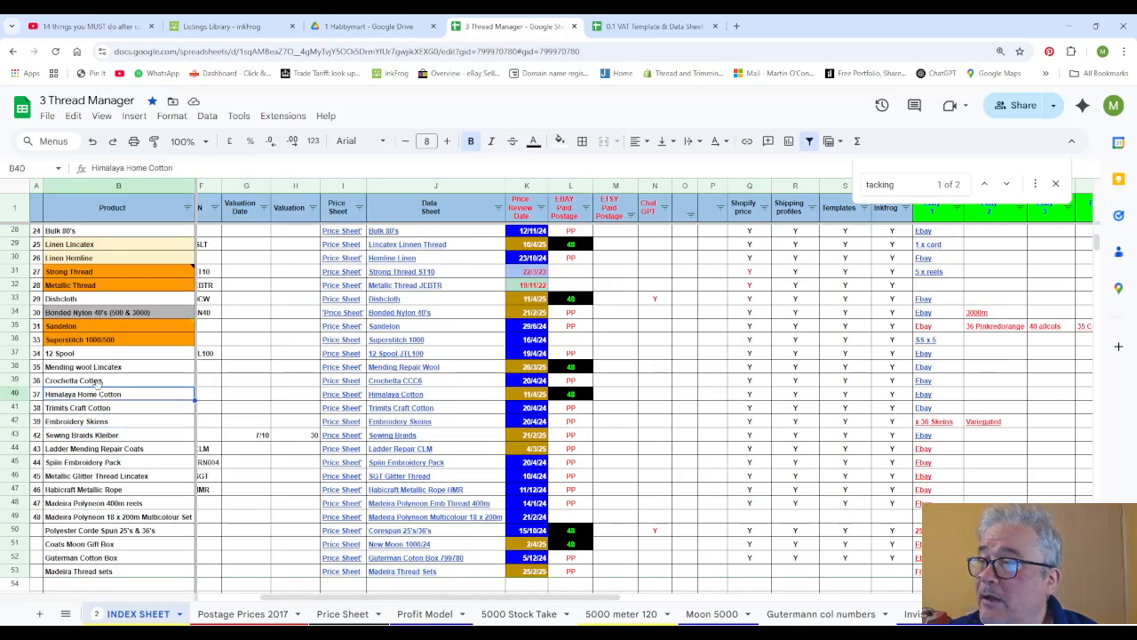
left_click(97, 382)
left_click(90, 353)
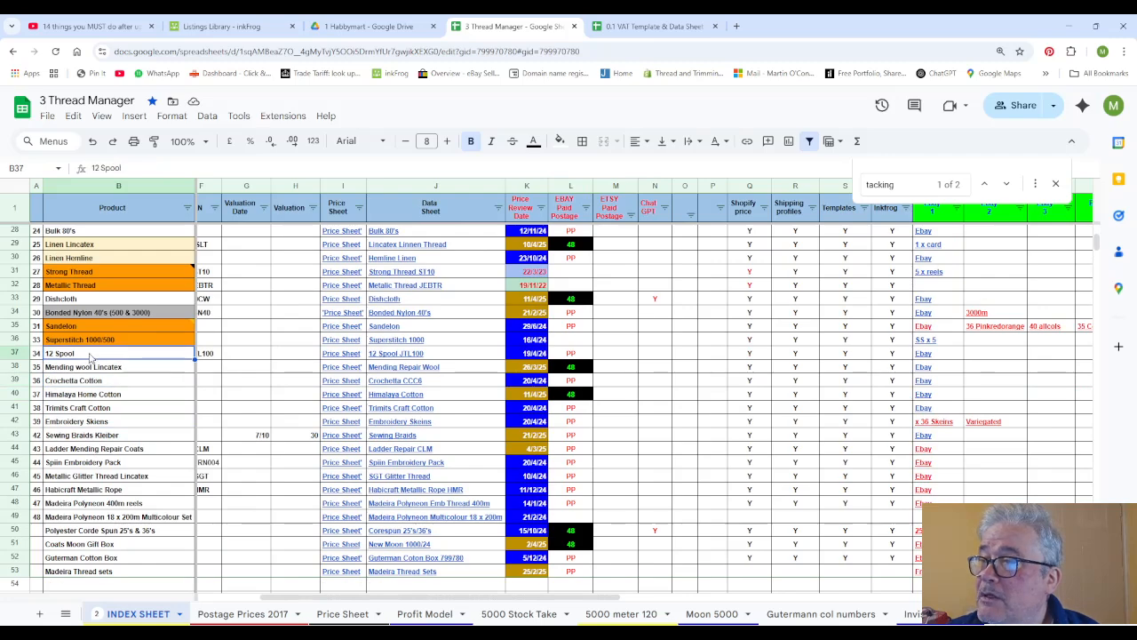
scroll(91, 352, "up", 3)
left_click(90, 348)
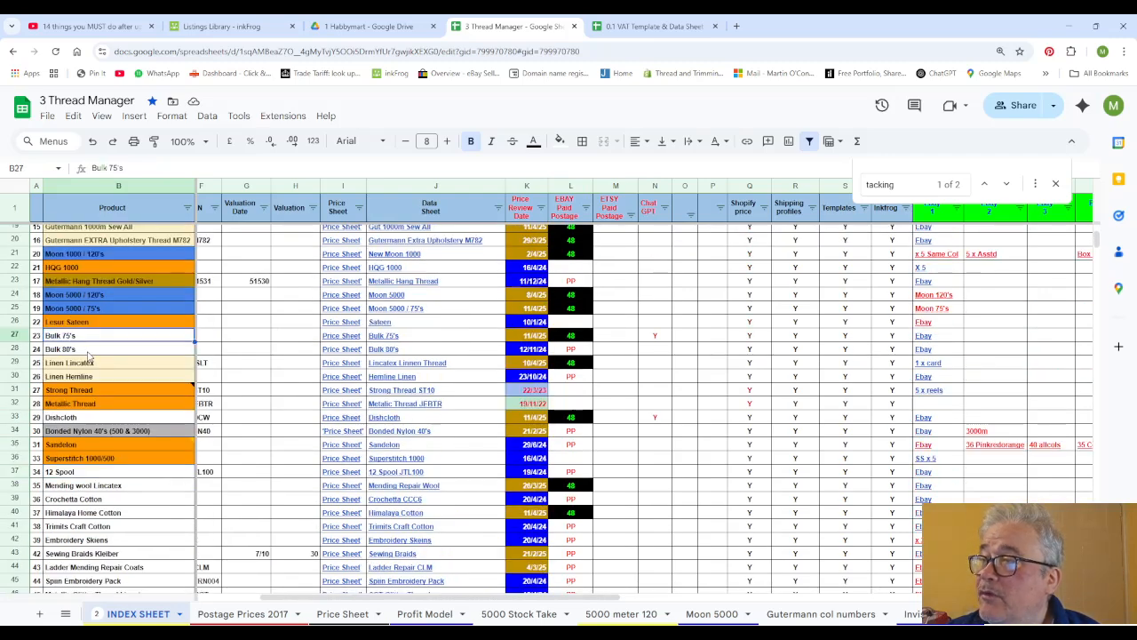
scroll(94, 351, "up", 3)
left_click(103, 411)
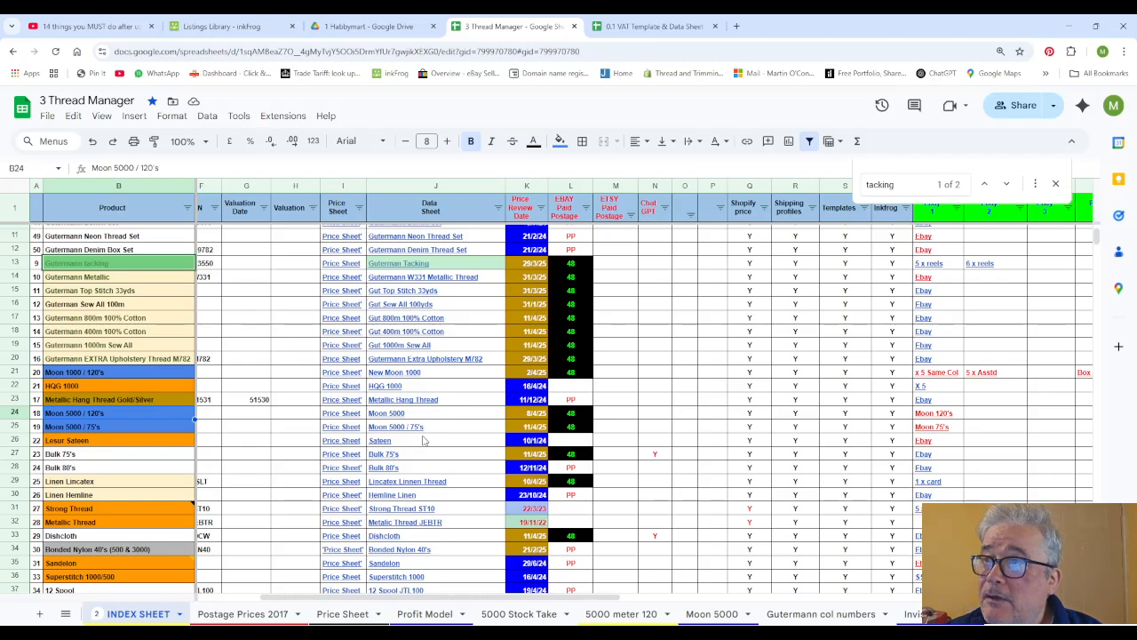
mouse_move(421, 442)
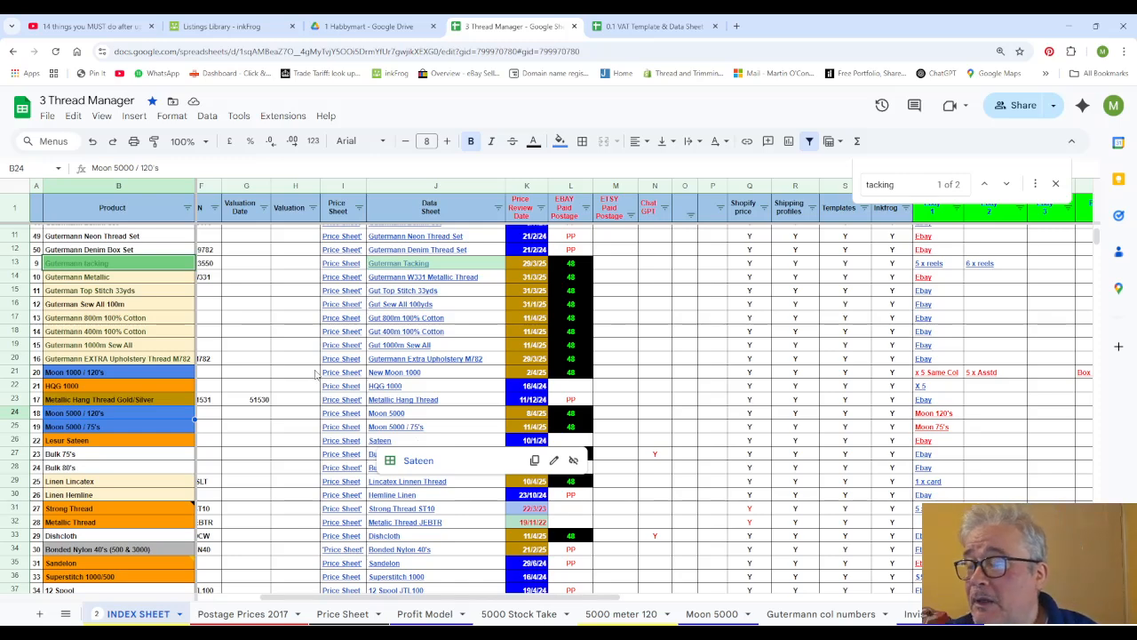
left_click(675, 366)
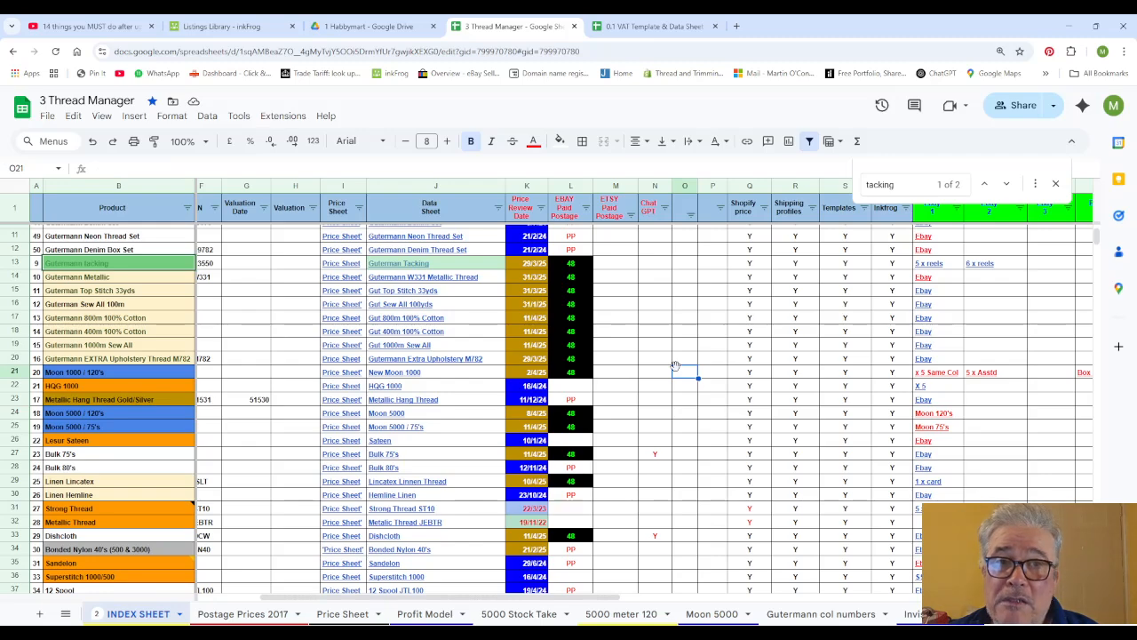